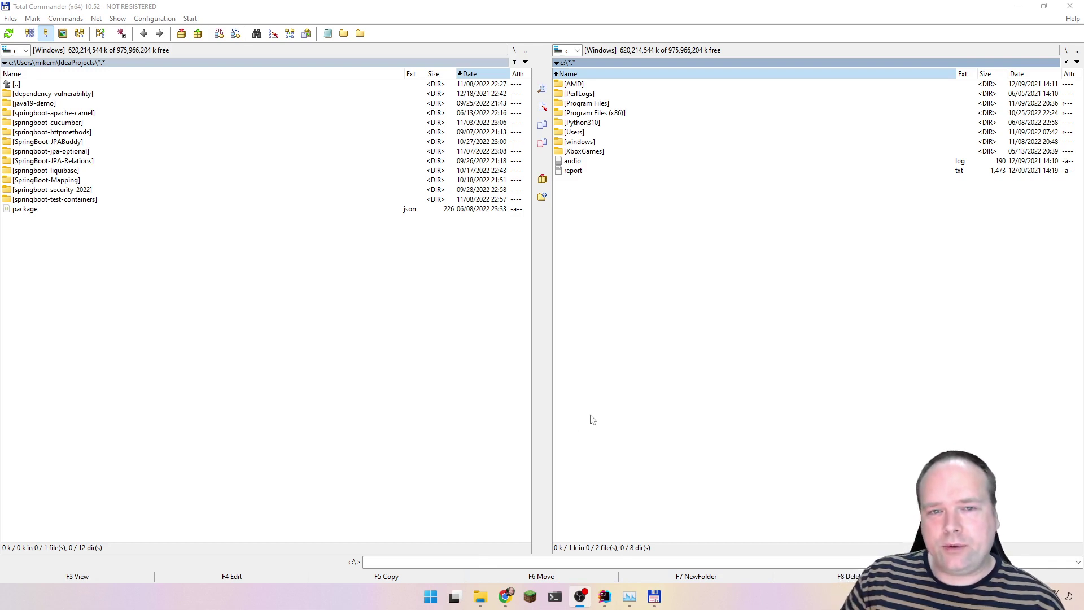
Switch to Chrome, maximize its window and select the address of the Total Commander download page.
click(468, 356)
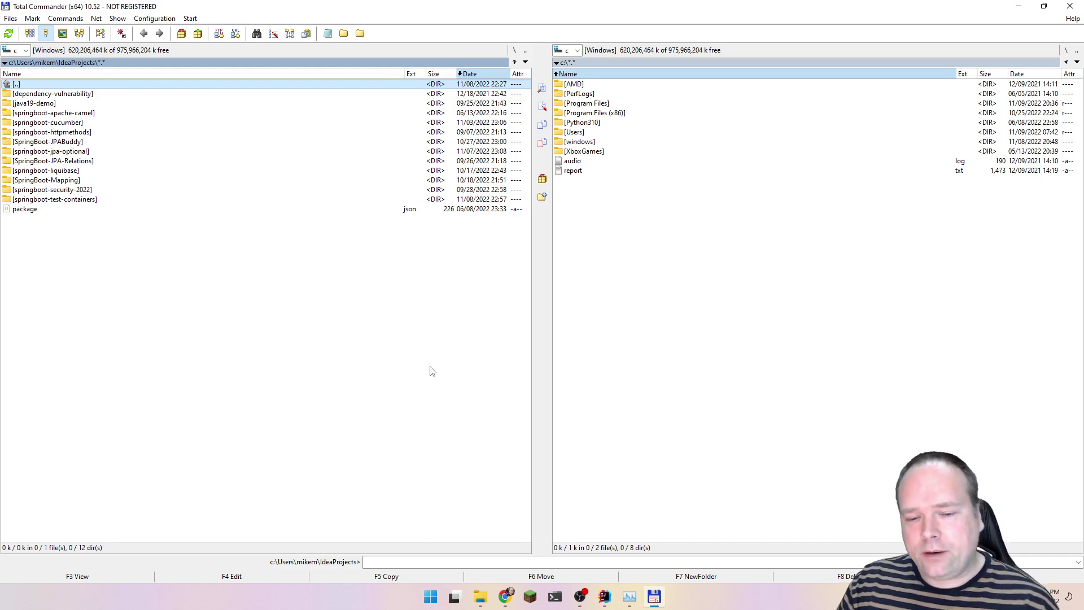
click(503, 599)
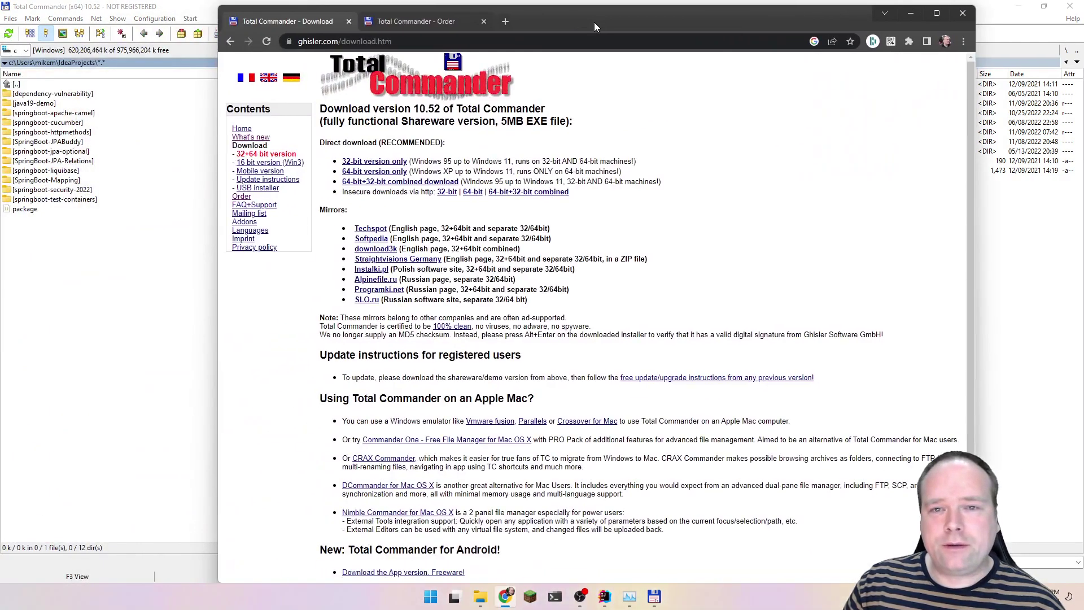
double_click(591, 14)
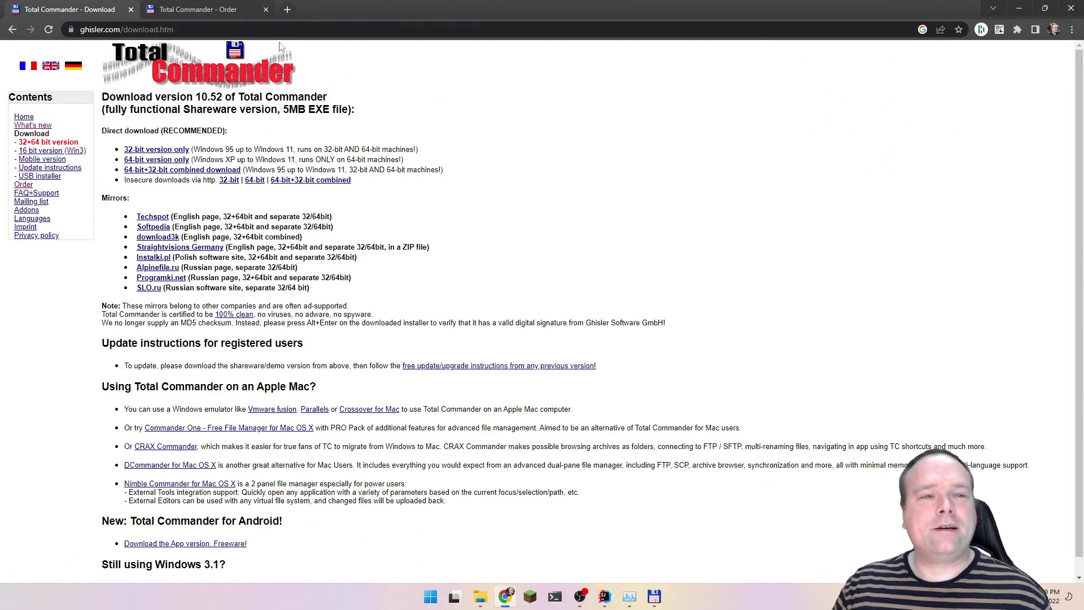
click(85, 29)
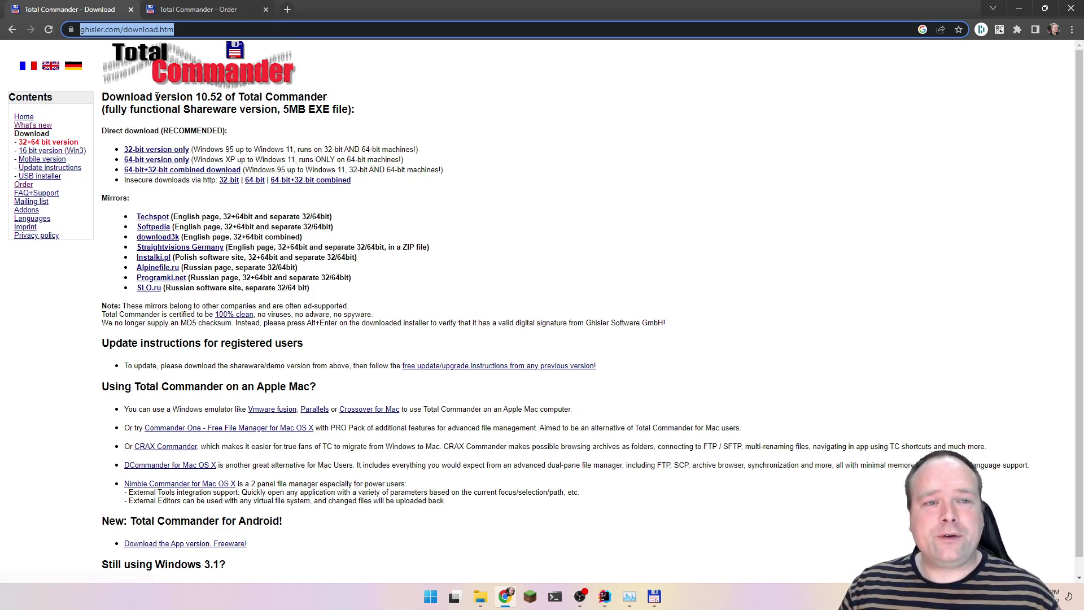
Review the Total Commander order page's trial period, price and student rebate in an enlarged view, and minimize the browser.
click(206, 14)
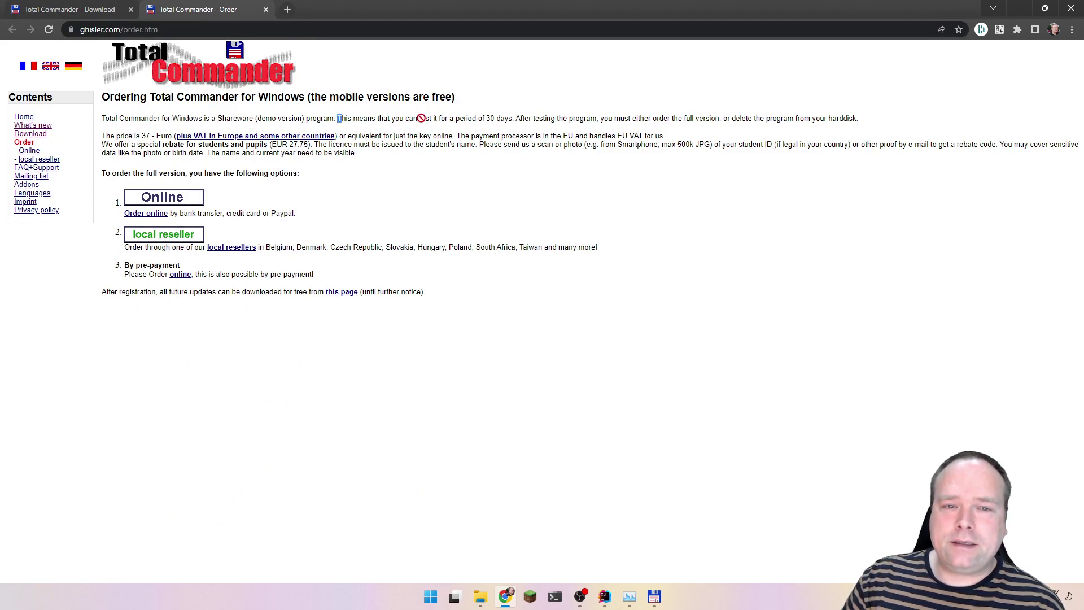
drag(512, 118, 350, 128)
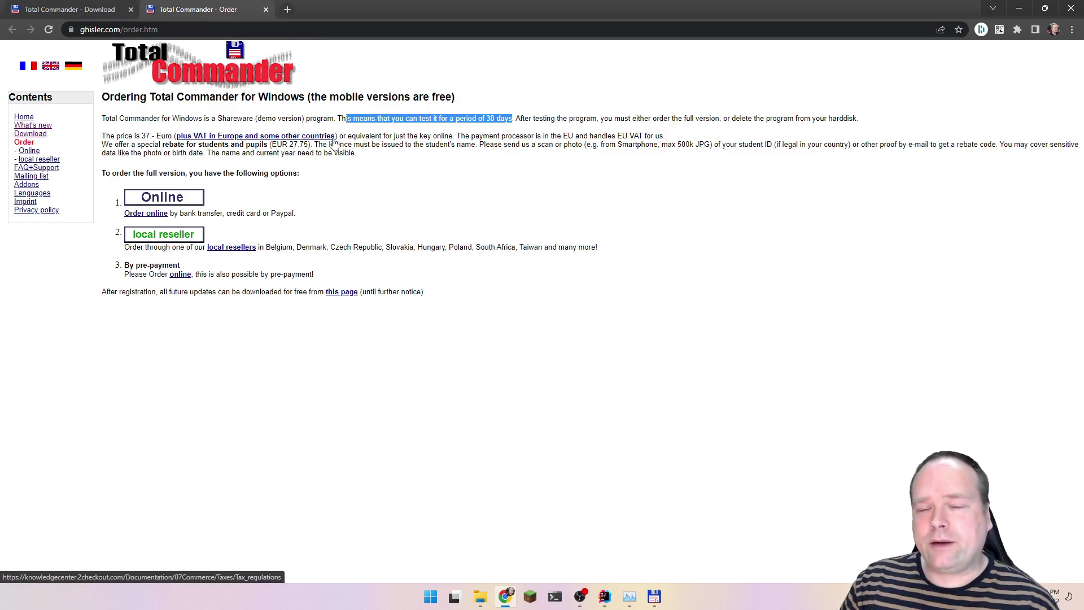
click(399, 145)
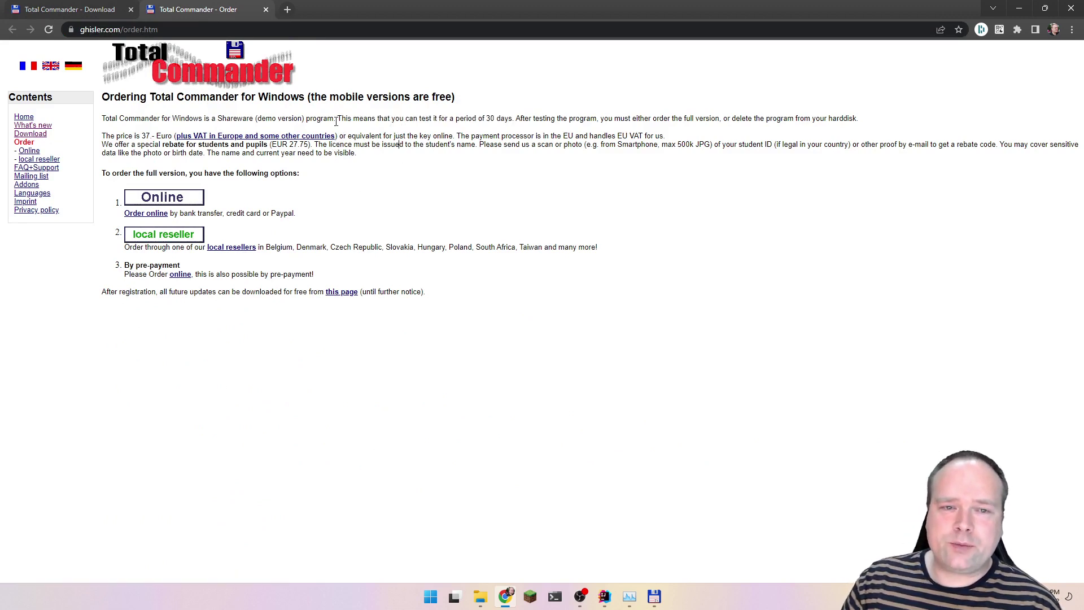
drag(337, 119, 514, 120)
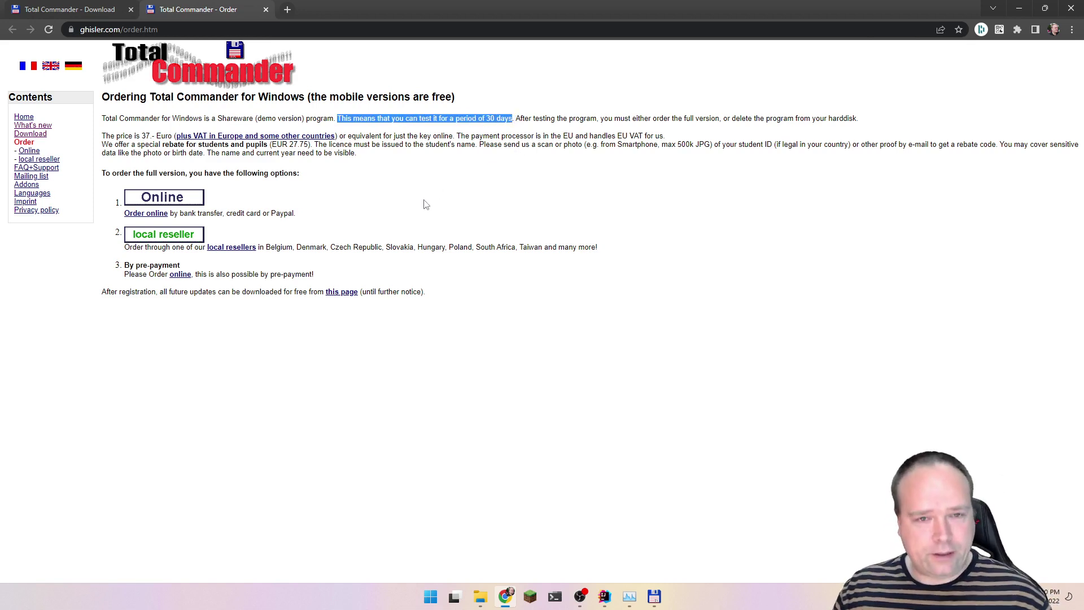
ctrl+scroll(427, 204, up, 5)
drag(271, 249, 300, 248)
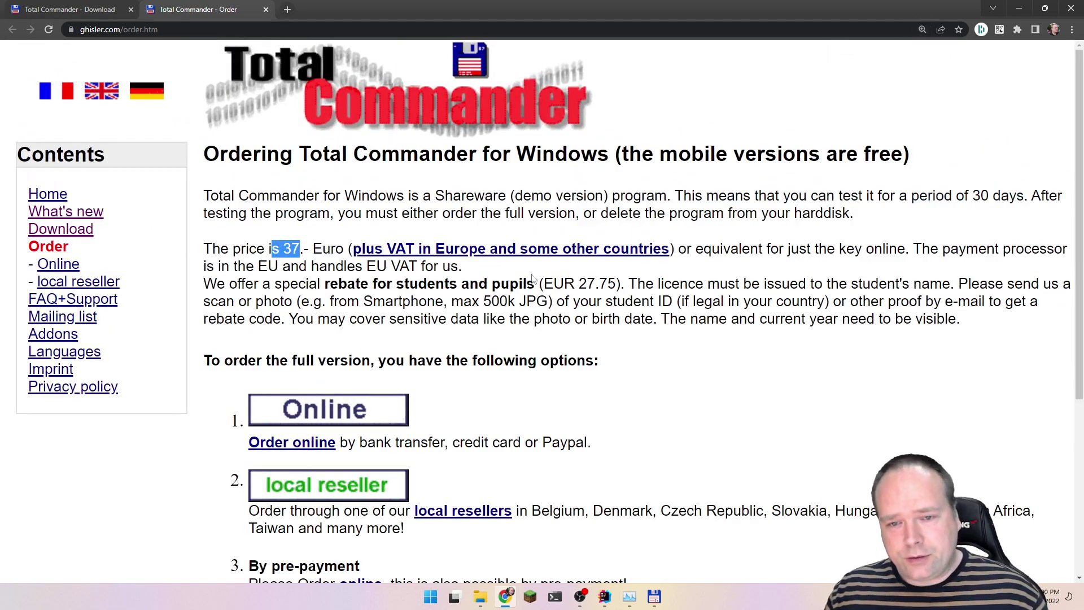
click(556, 282)
drag(624, 283, 317, 284)
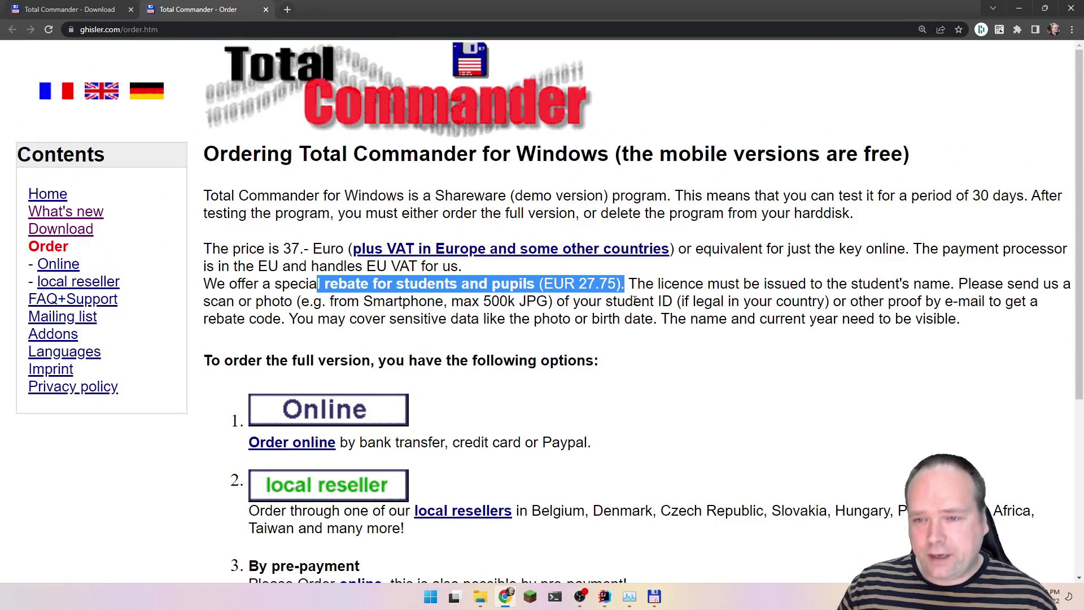
click(748, 270)
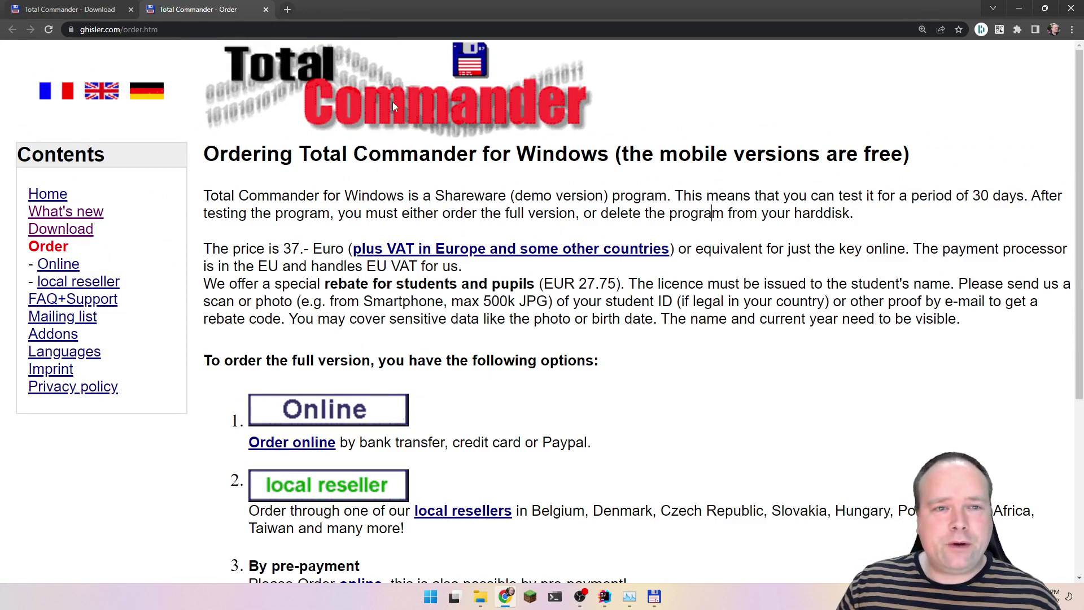
click(1017, 11)
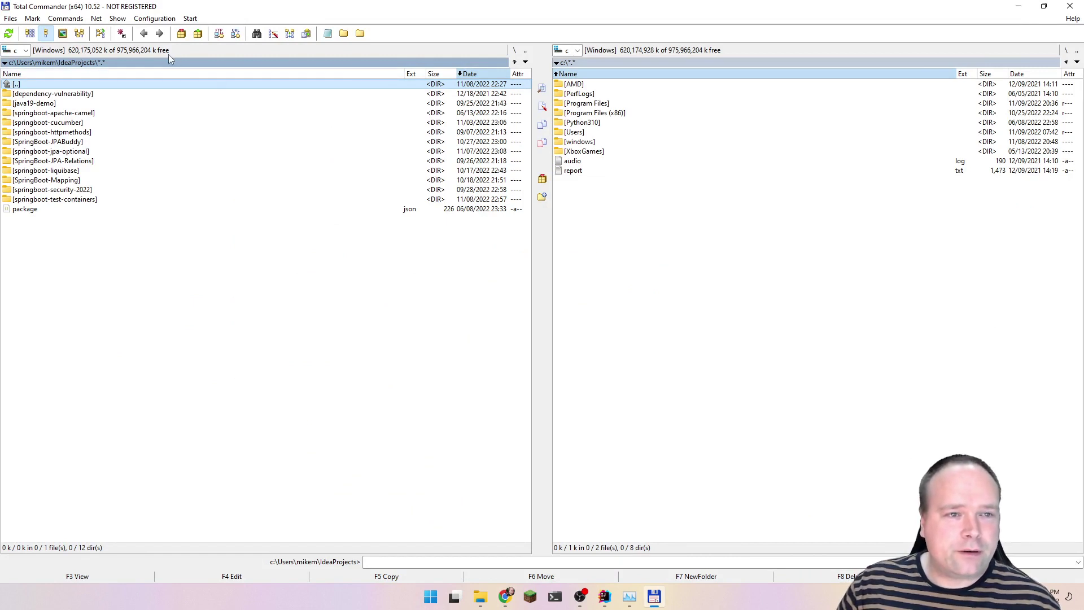
Set the file list font size to 12 in Total Commander's configuration and apply the change.
click(161, 19)
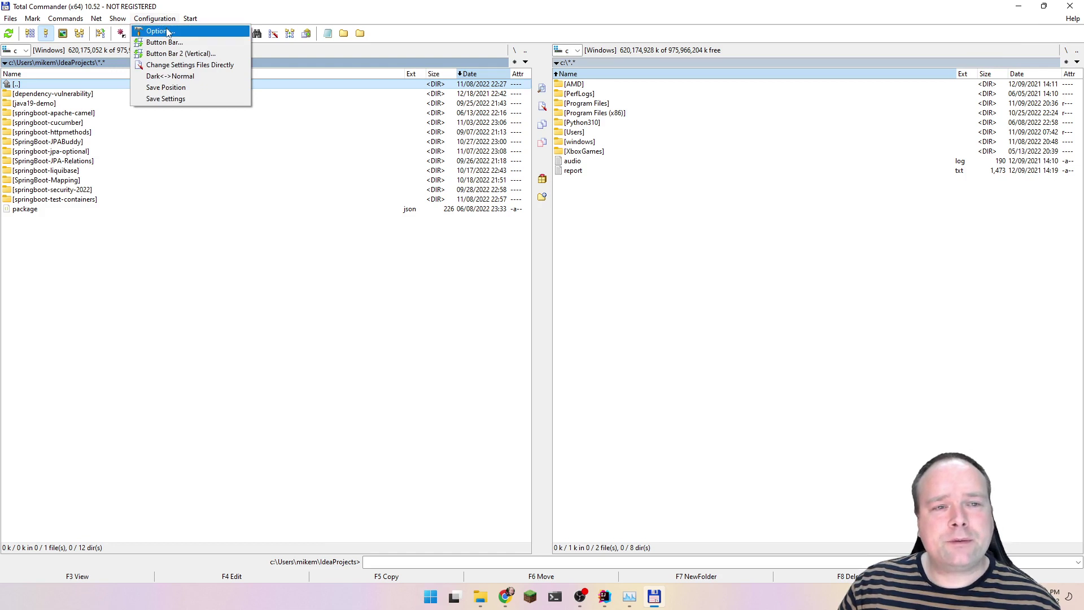
click(167, 31)
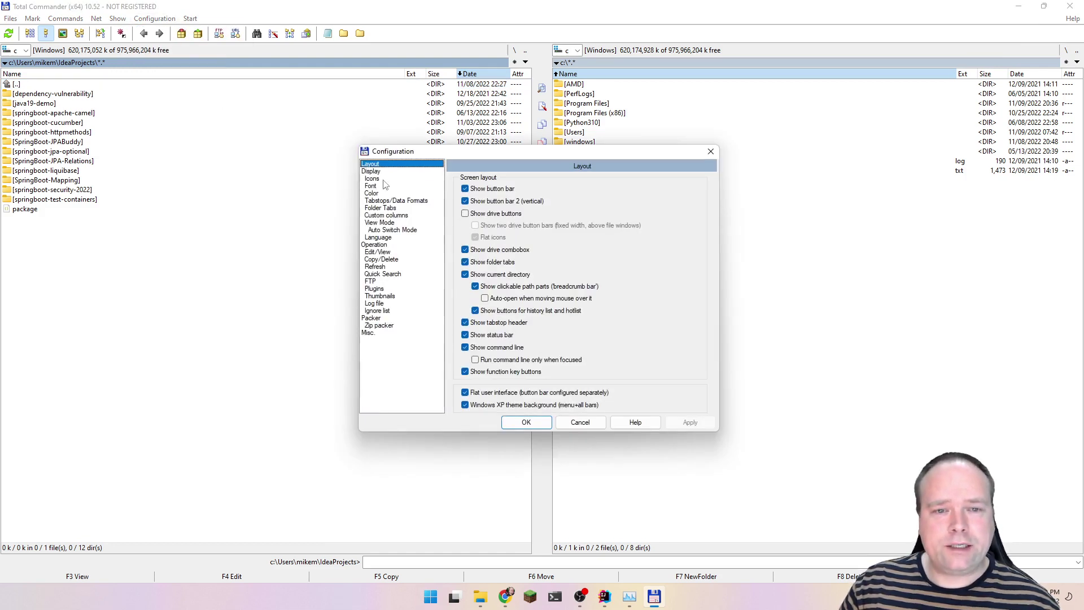
click(380, 187)
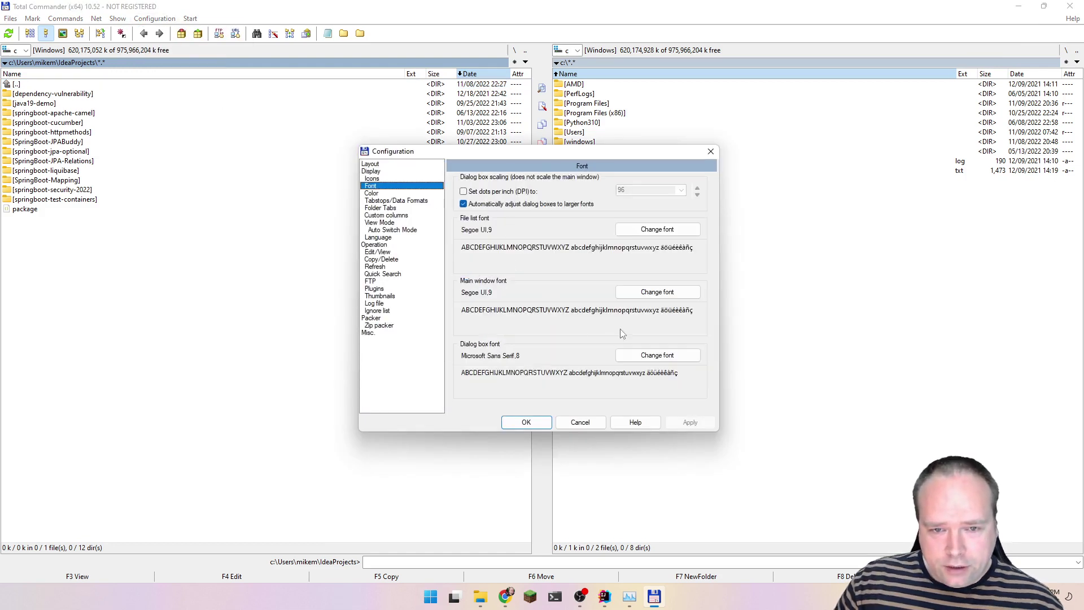
click(653, 236)
click(574, 290)
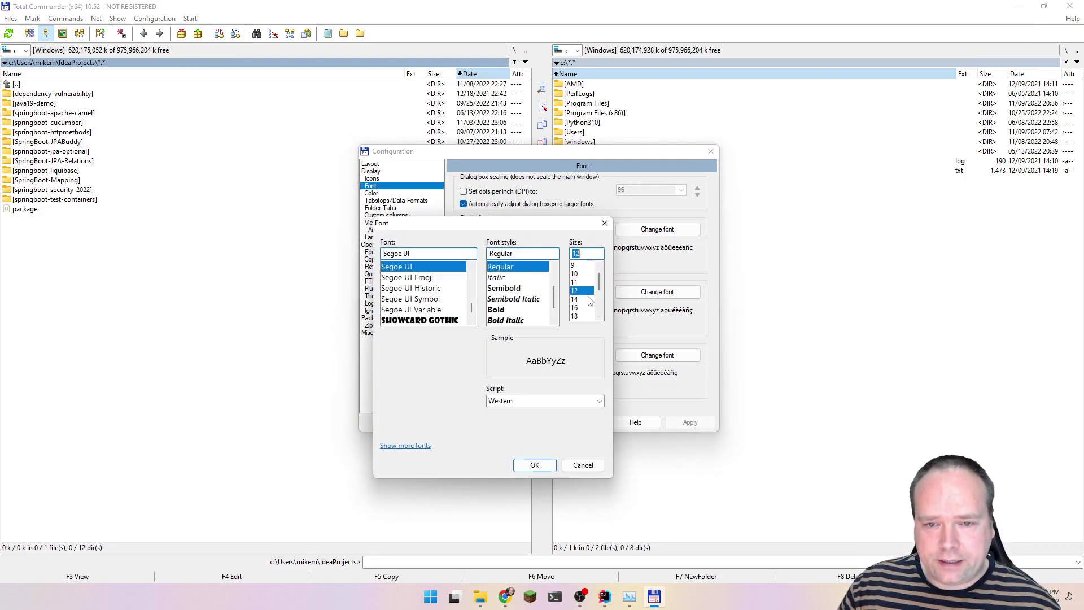
click(534, 465)
click(689, 422)
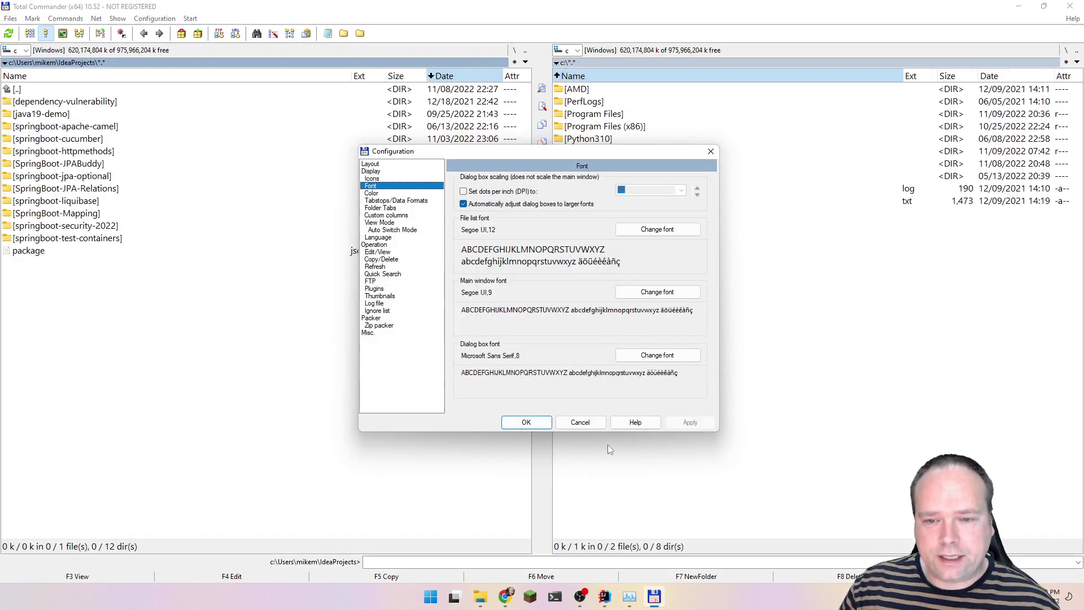
click(526, 424)
Move the selection in the IdeaProjects file list to the springboot-jpa-optional folder.
click(635, 312)
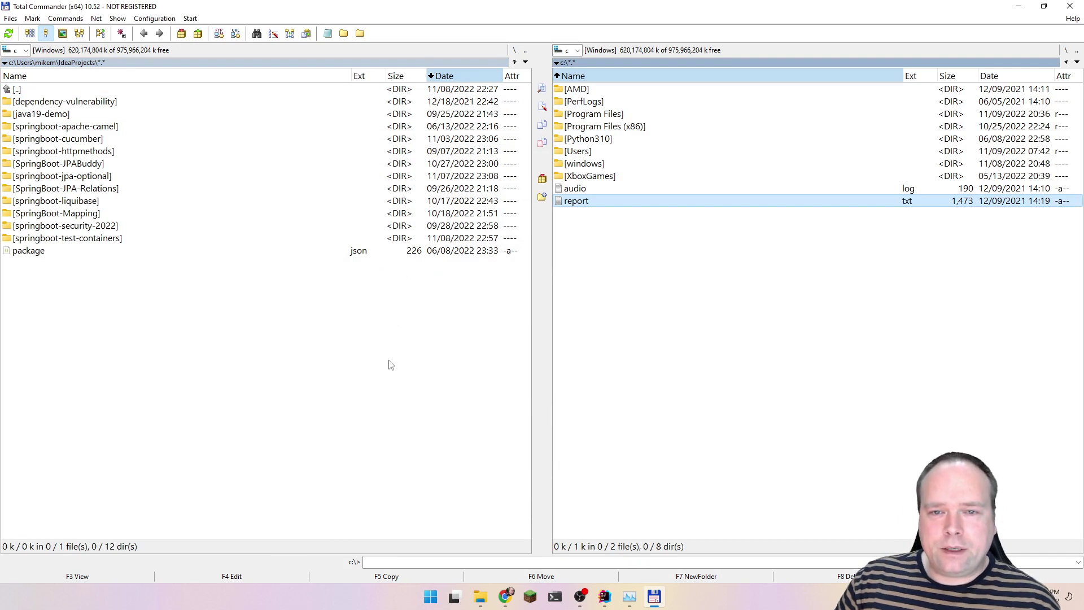
click(146, 209)
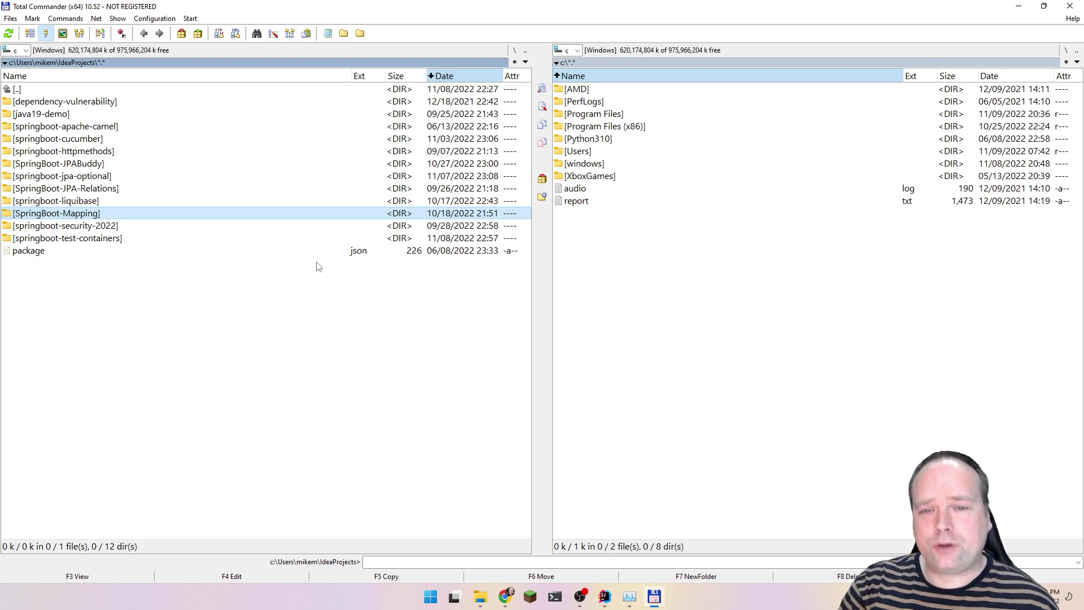
key(Up)
key(Up)
key(Up)
key(Down)
key(Up)
key(Up)
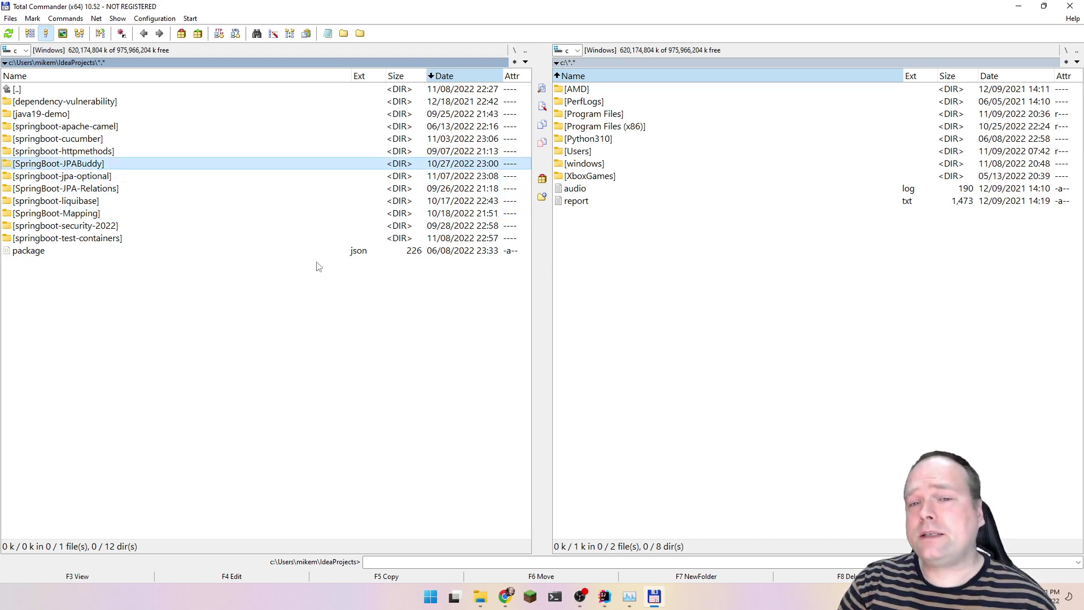
key(Down)
Make the C: root file panel active and move its selection to the Users folder.
key(Tab)
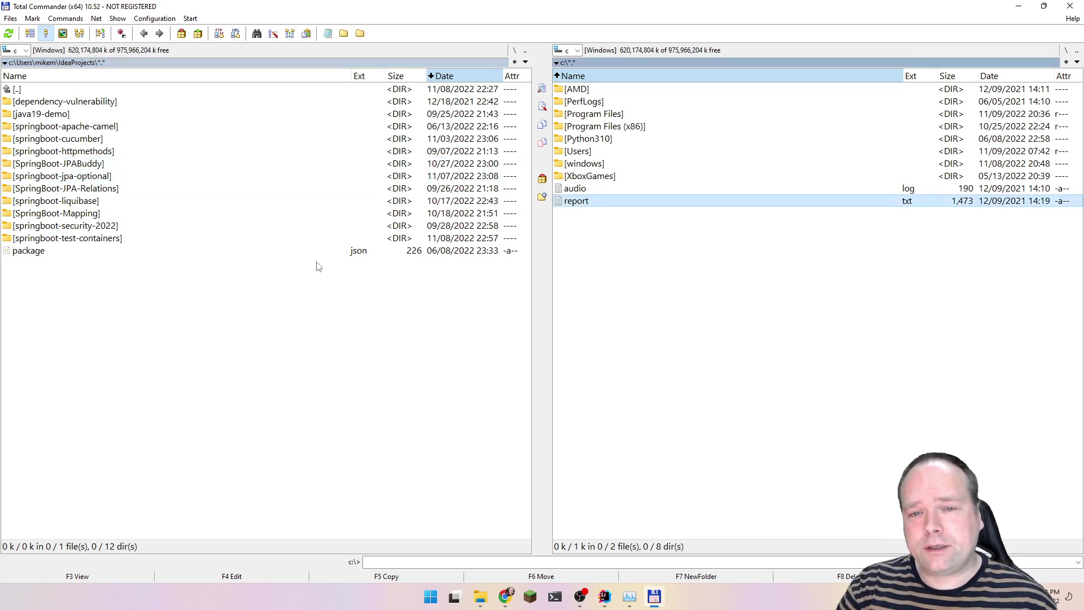
key(Up)
key(Up)
key(Up)
key(Up)
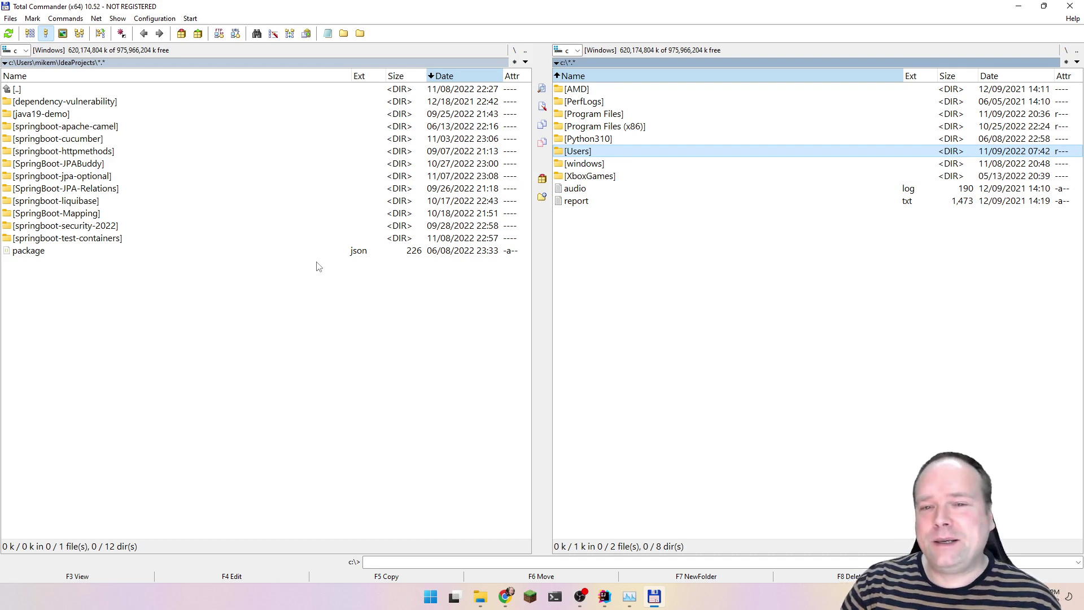
Switch the active file panel back and forth between the C: root and IdeaProjects, ending on IdeaProjects.
key(Tab)
key(Tab)
key(Tab)
key(Tab)
key(Tab)
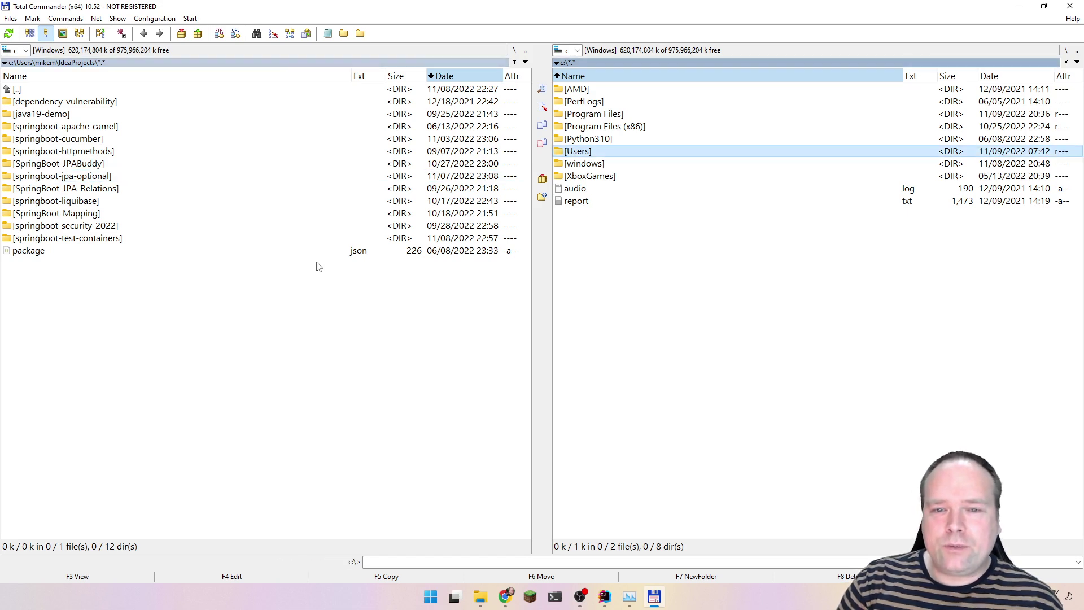
key(Tab)
key(Tab)
key(Tab)
key(Tab)
key(Tab)
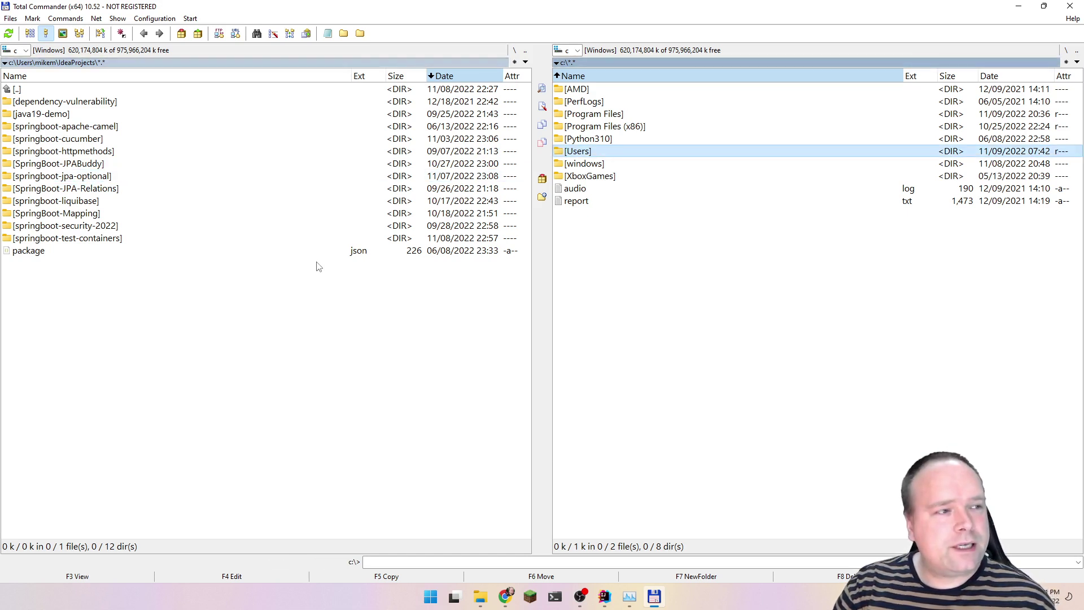
key(Tab)
key(Tab)
key(Tab)
key(Tab)
key(Tab)
key(Tab)
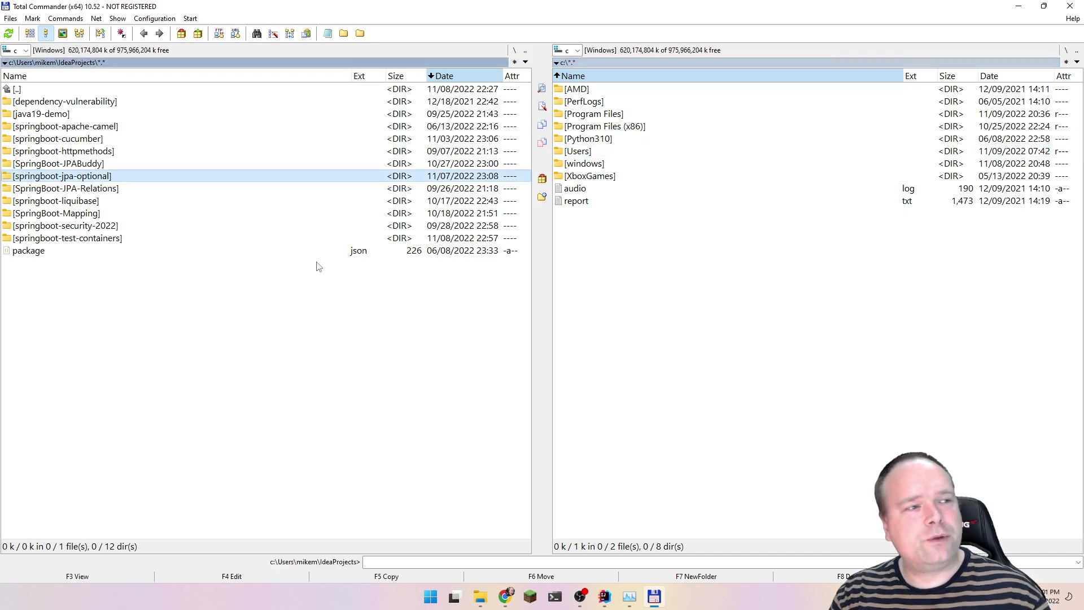
key(Tab)
key(Tab)
key(Tab)
key(Tab)
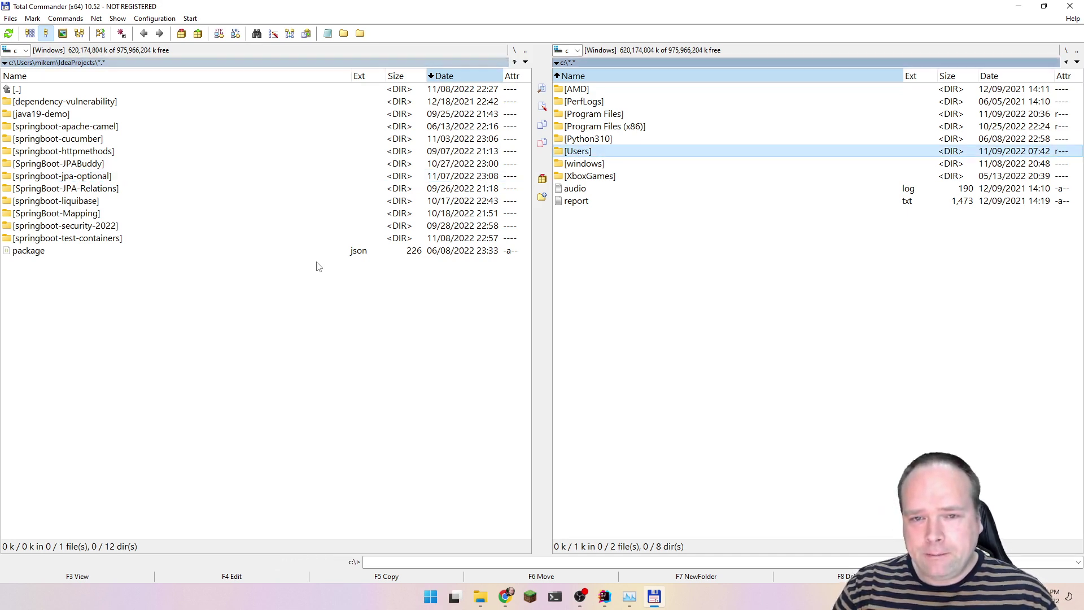
key(Tab)
key(Tab)
key(Tab)
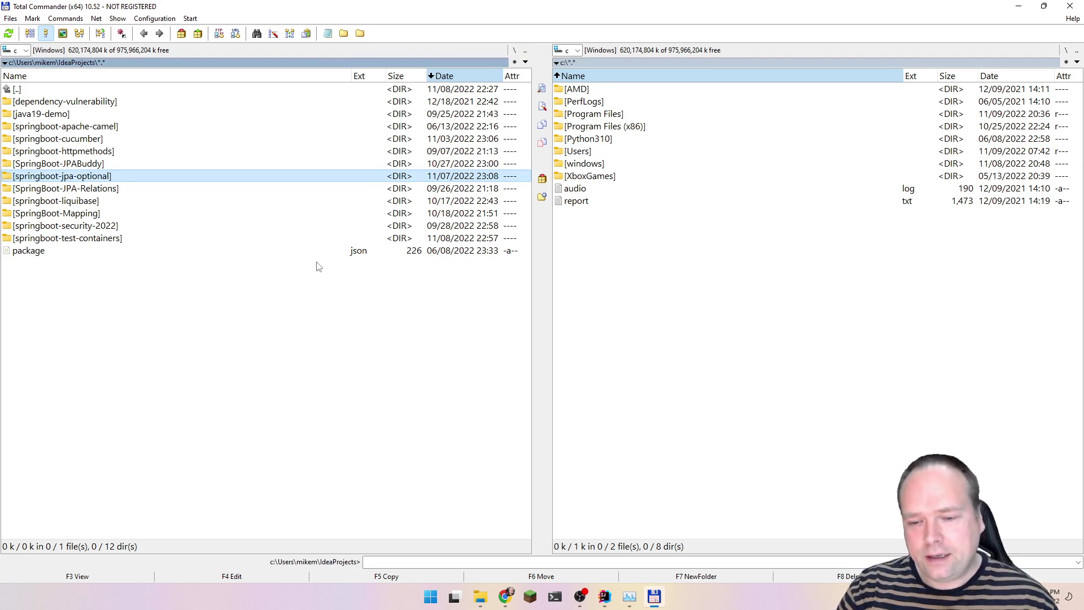
Move down the IdeaProjects list and create a new folder there named MikeNewFolder.
key(Down)
key(Down)
key(Down)
key(Down)
key(Down)
key(Down)
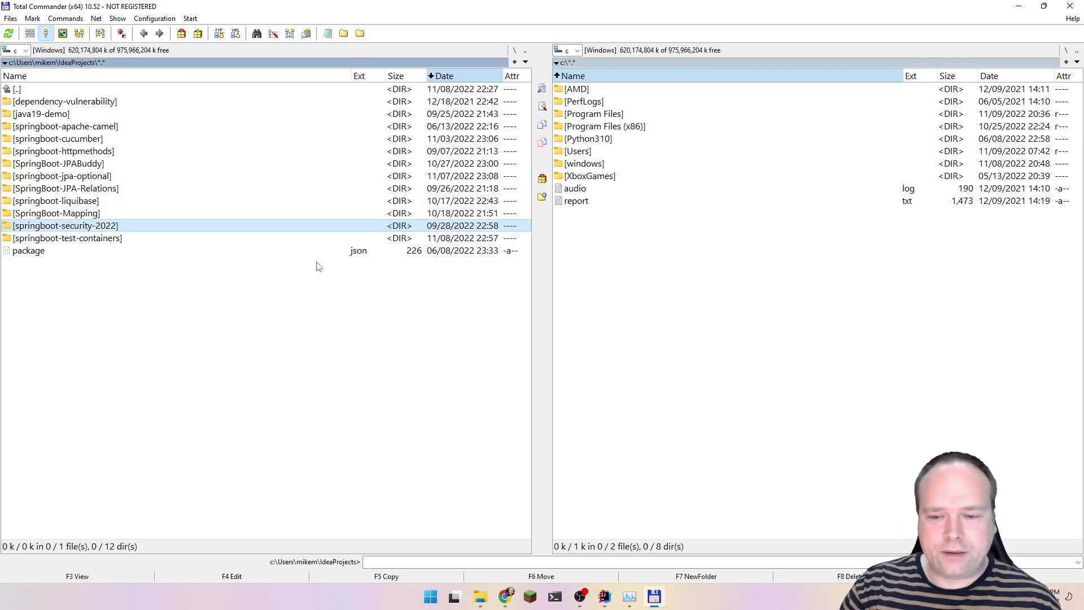
key(F7)
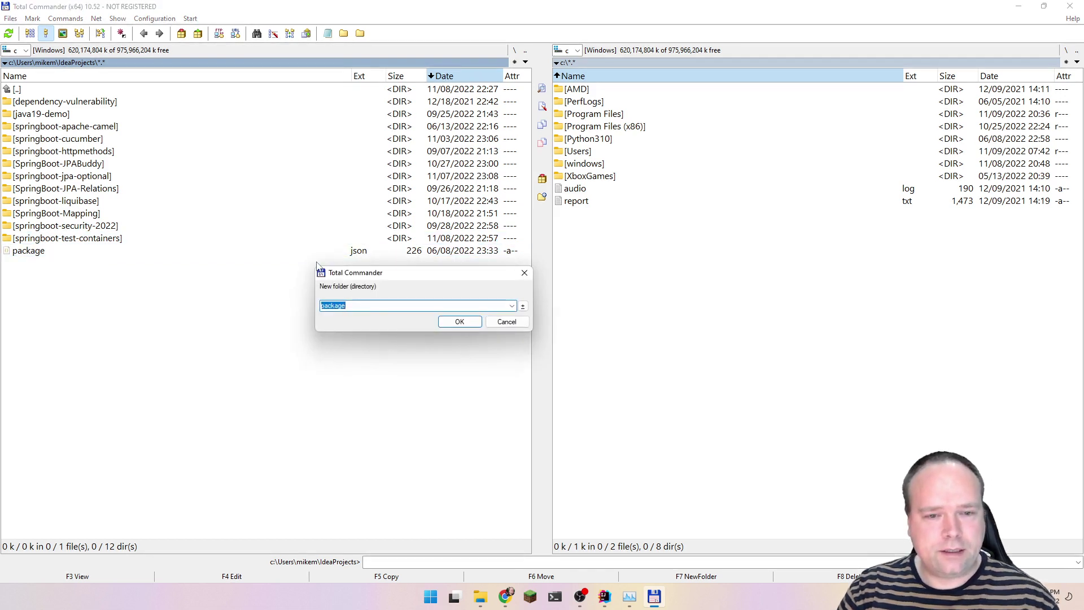
text(MikeNew)
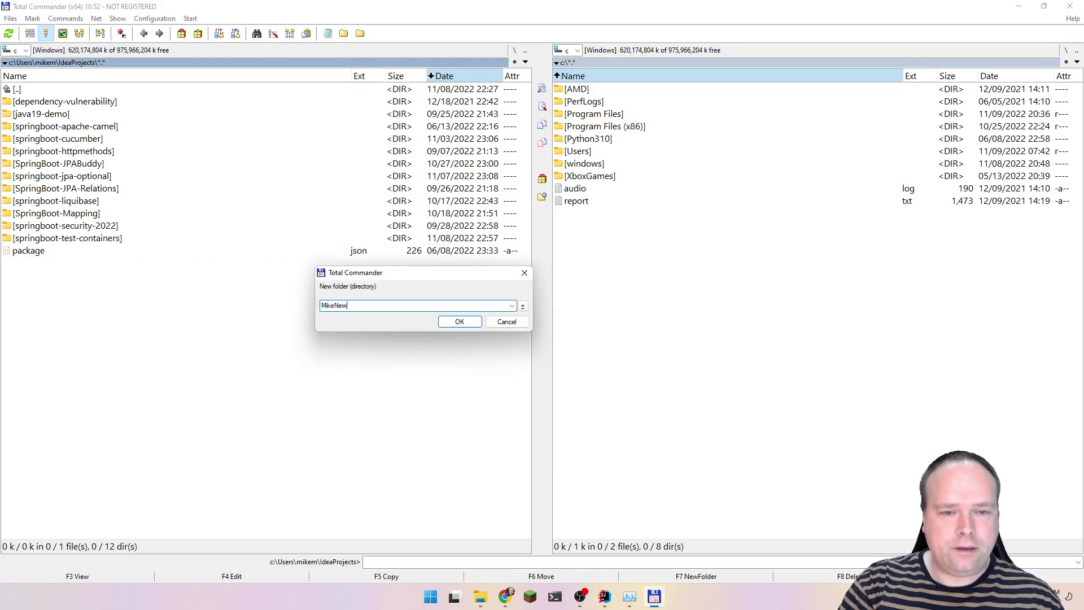
text(Folder)
key(Return)
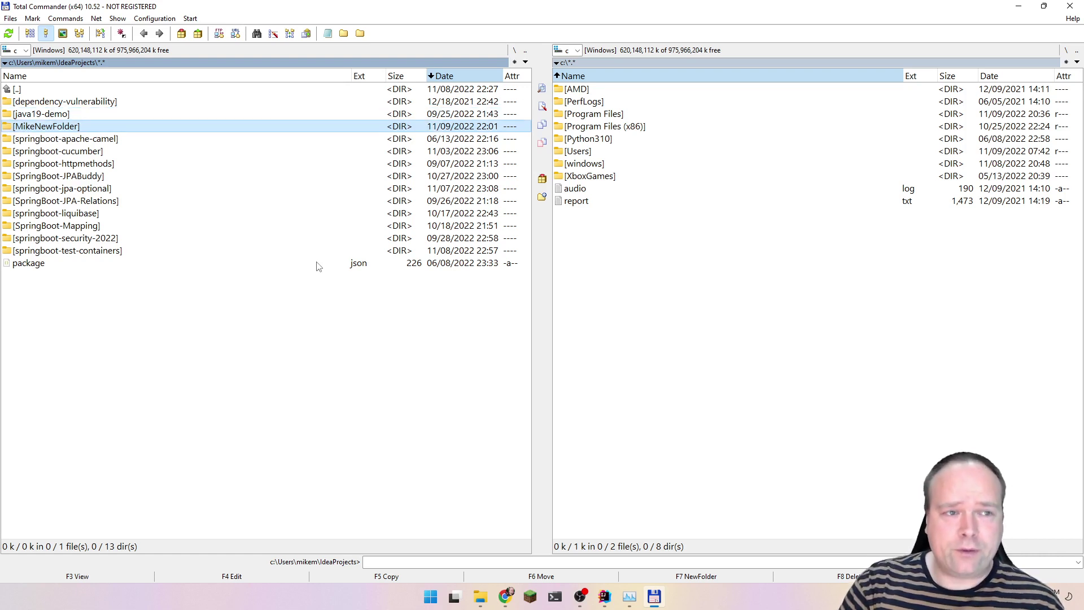
Go up to the parent of IdeaProjects and back, and open MikeNewFolder inside it.
key(BackSpace)
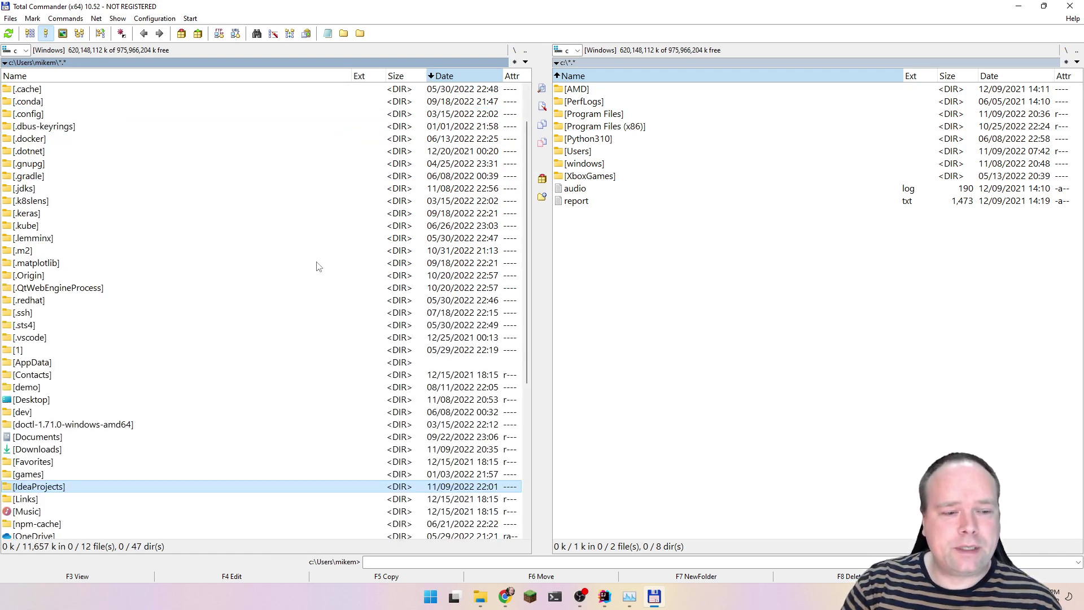
key(Return)
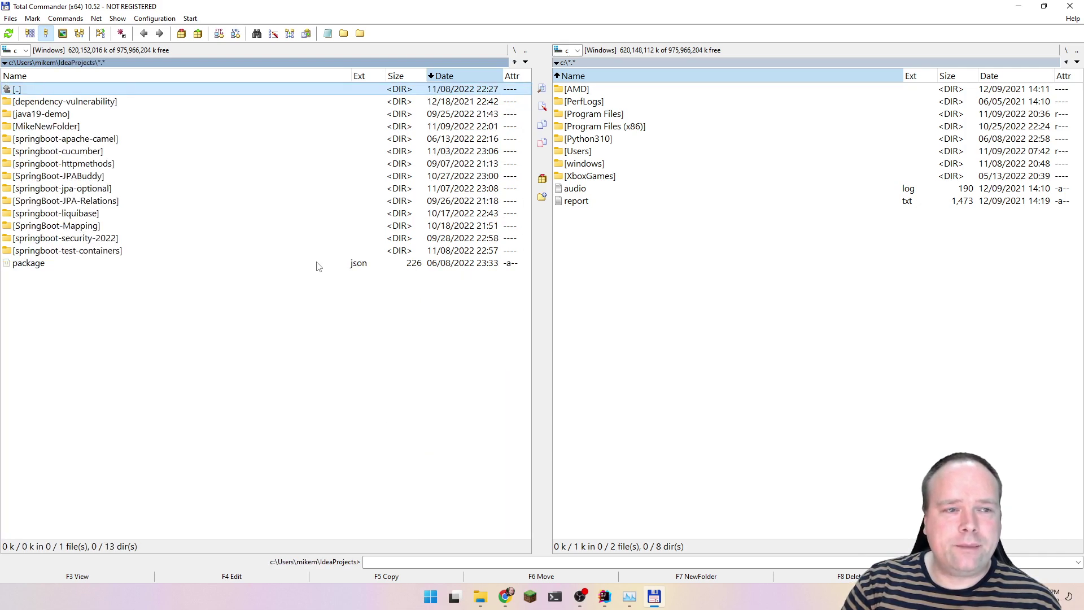
key(Down)
key(Down)
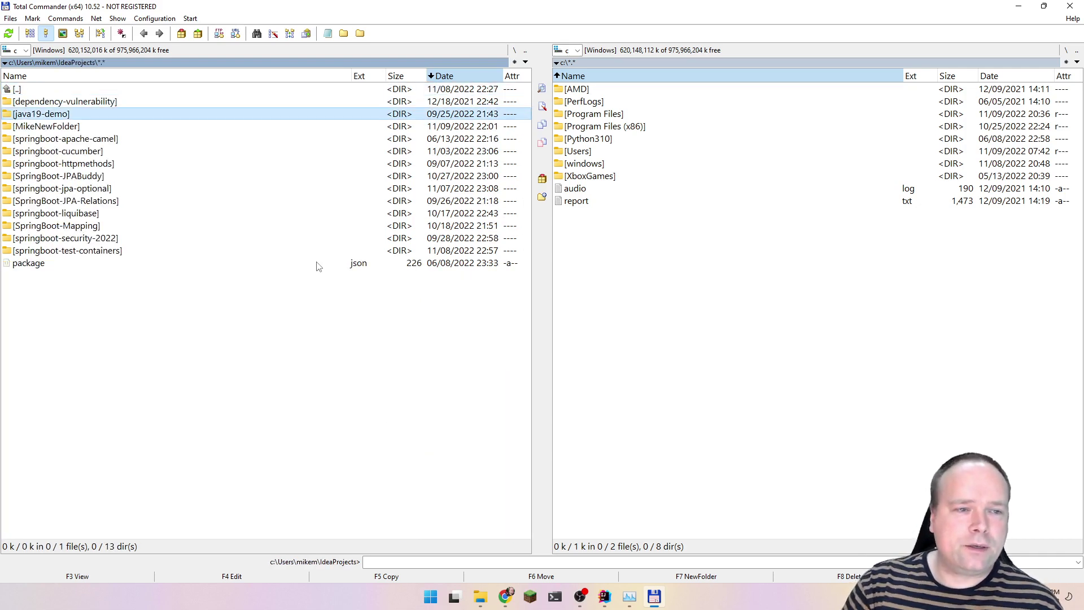
key(Down)
key(Return)
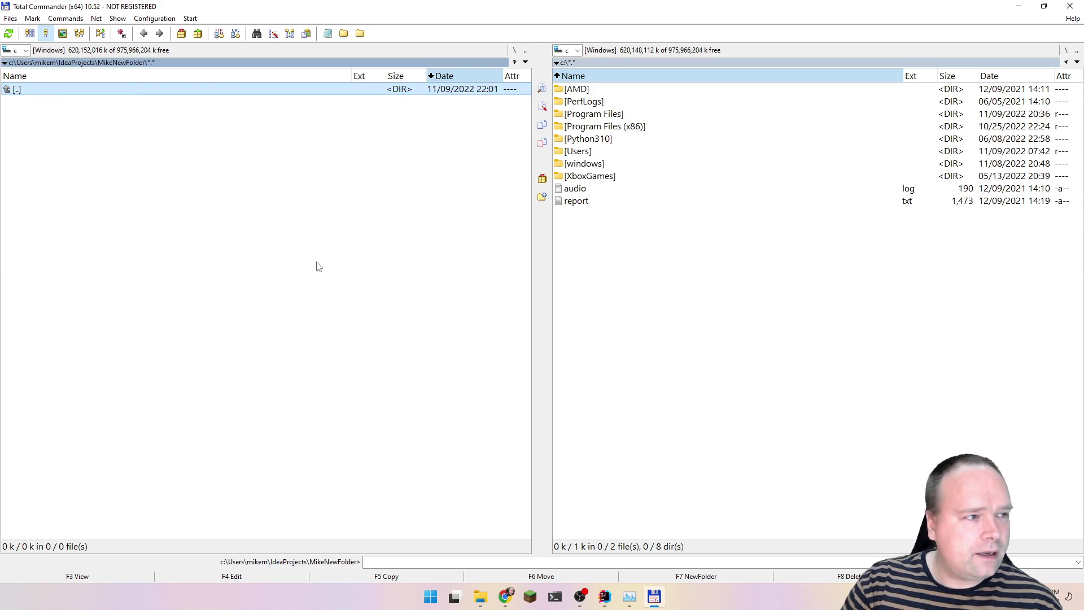
Leave MikeNewFolder and return to the IdeaProjects folder list.
key(BackSpace)
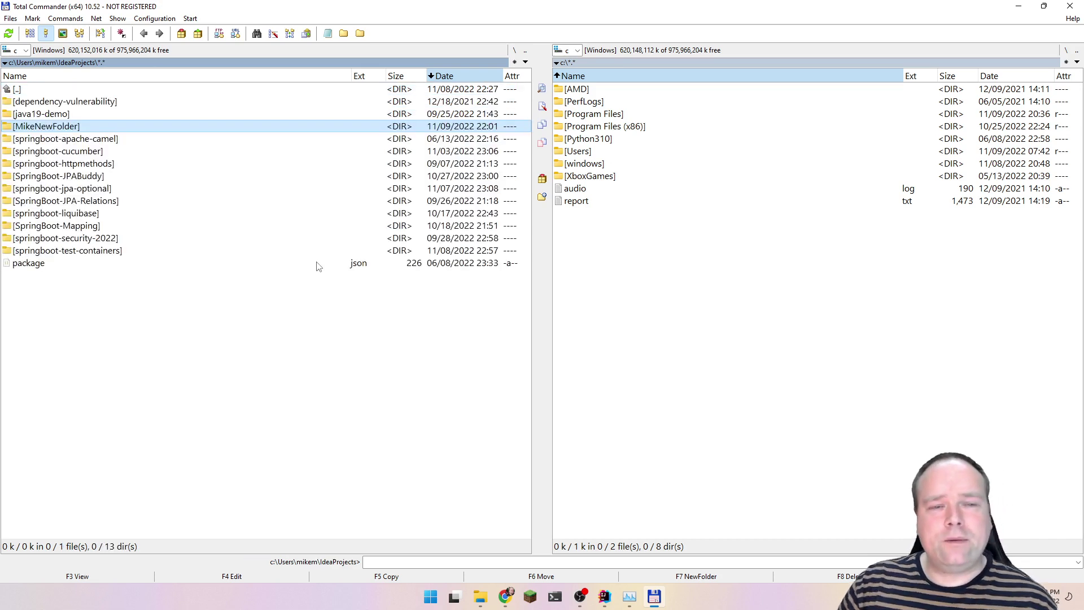
key(Down)
key(Down)
key(Up)
key(Up)
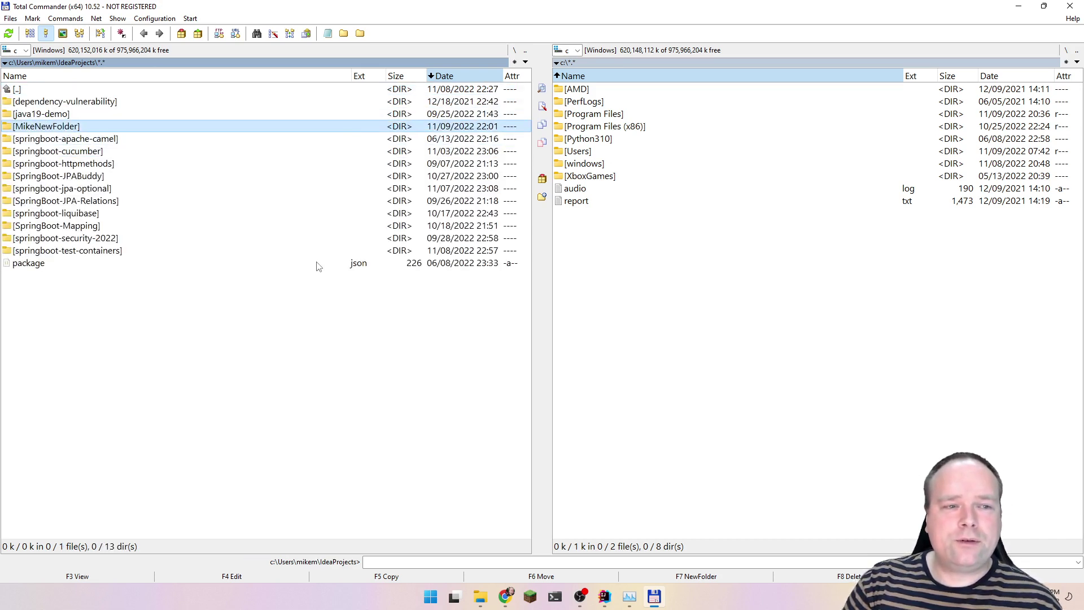
key(Down)
key(Down)
key(Up)
key(Up)
key(Down)
key(Down)
key(Down)
key(Down)
key(Down)
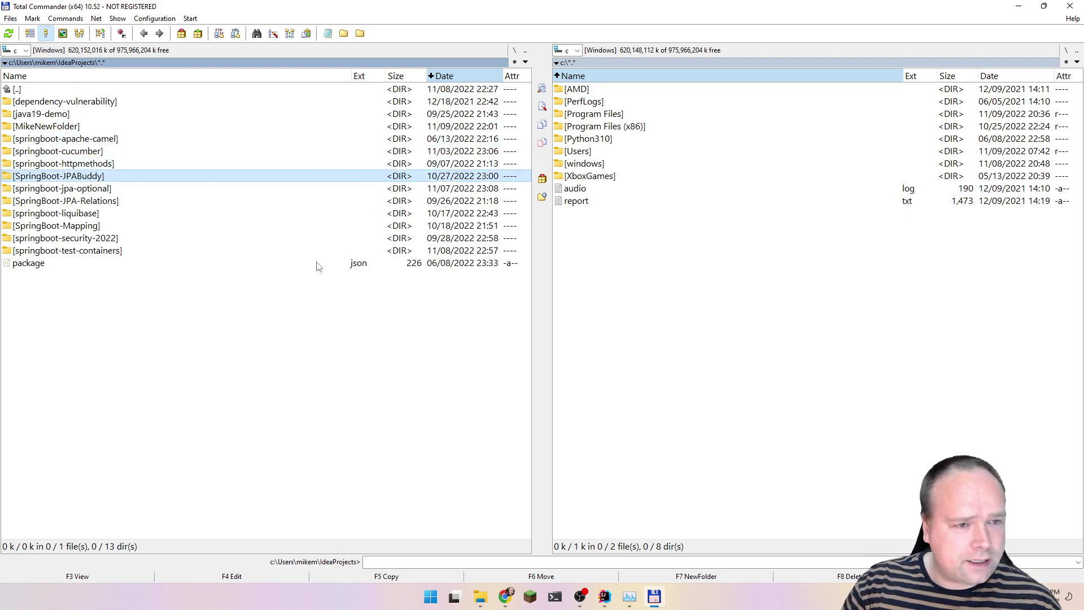
key(Up)
key(Up)
key(Up)
key(Up)
key(Up)
key(Up)
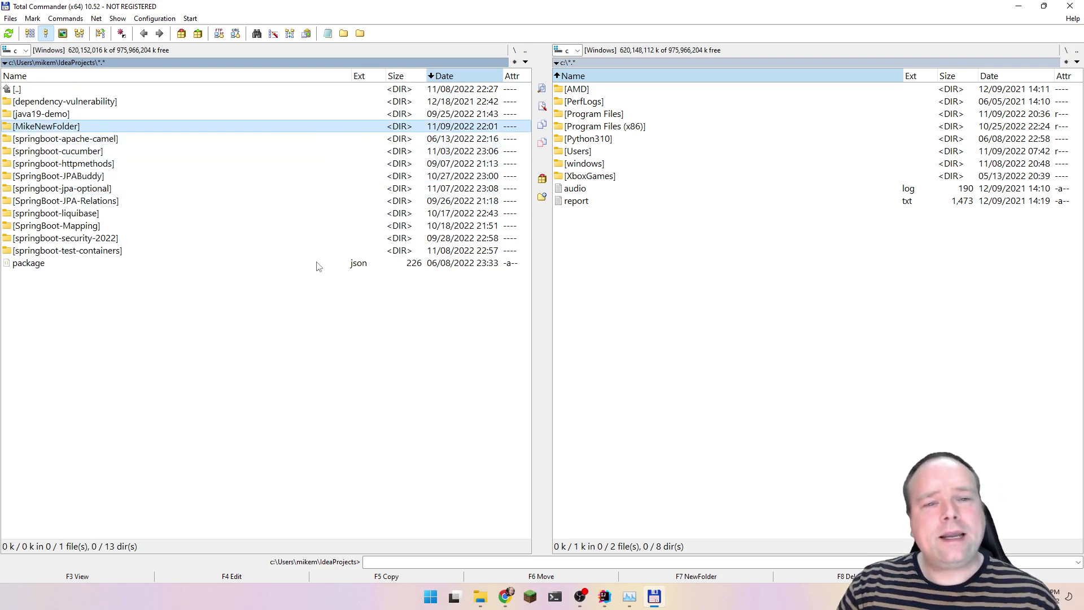
Mark the springboot-apache-camel, springboot-cucumber and springboot-httpmethods folders in the IdeaProjects list.
key(Down)
key(Down)
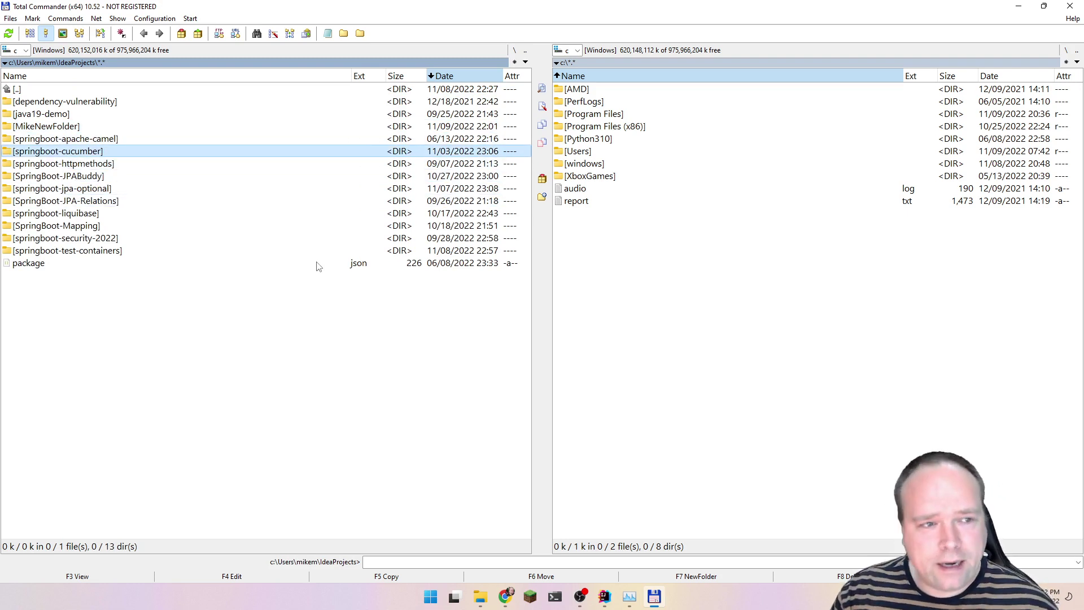
key(Up)
key(Up)
key(Down)
key(space)
key(Down)
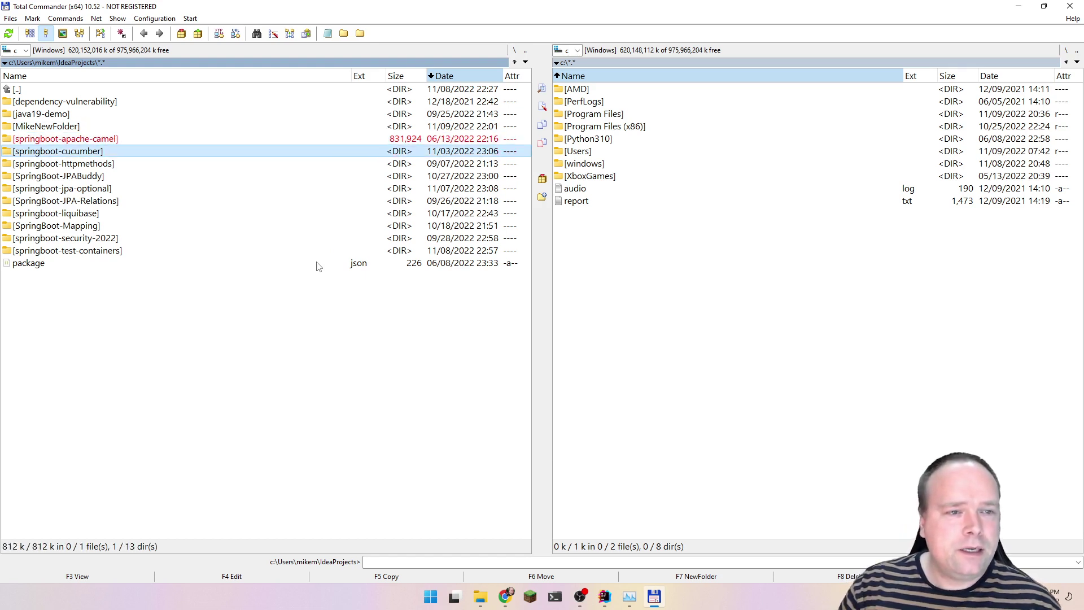
key(space)
key(Down)
key(space)
Add the SpringBoot-JPA-Relations and springboot-security-2022 folders to the marked selection.
key(Down)
key(Down)
key(Down)
key(space)
key(Down)
key(Down)
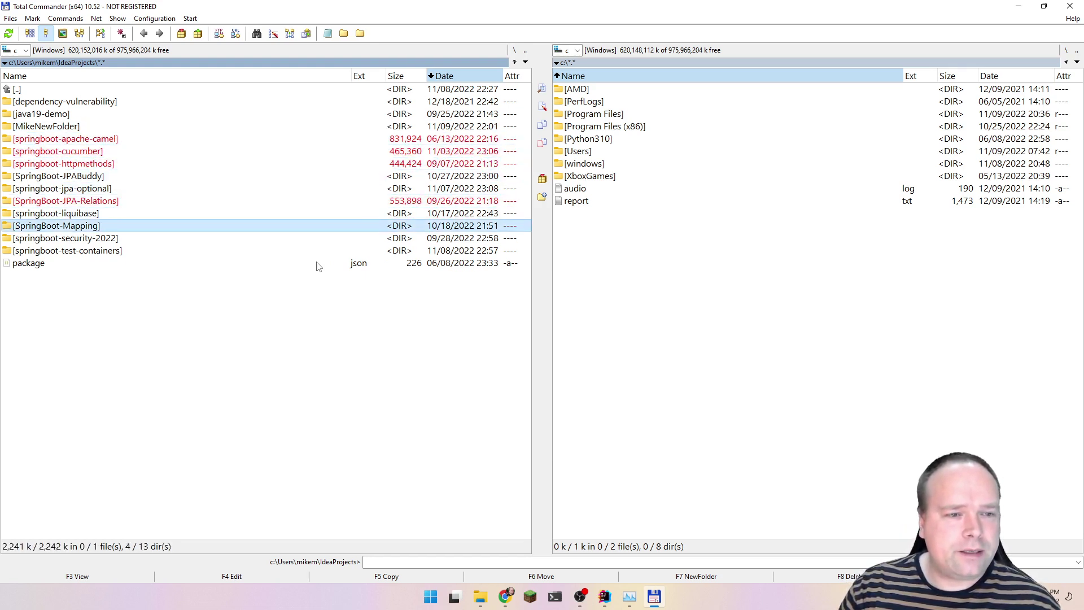
key(Down)
key(space)
Unmark the SpringBoot-JPA-Relations folder while keeping the other folders marked.
key(Up)
key(Up)
key(Up)
key(space)
key(Down)
key(Down)
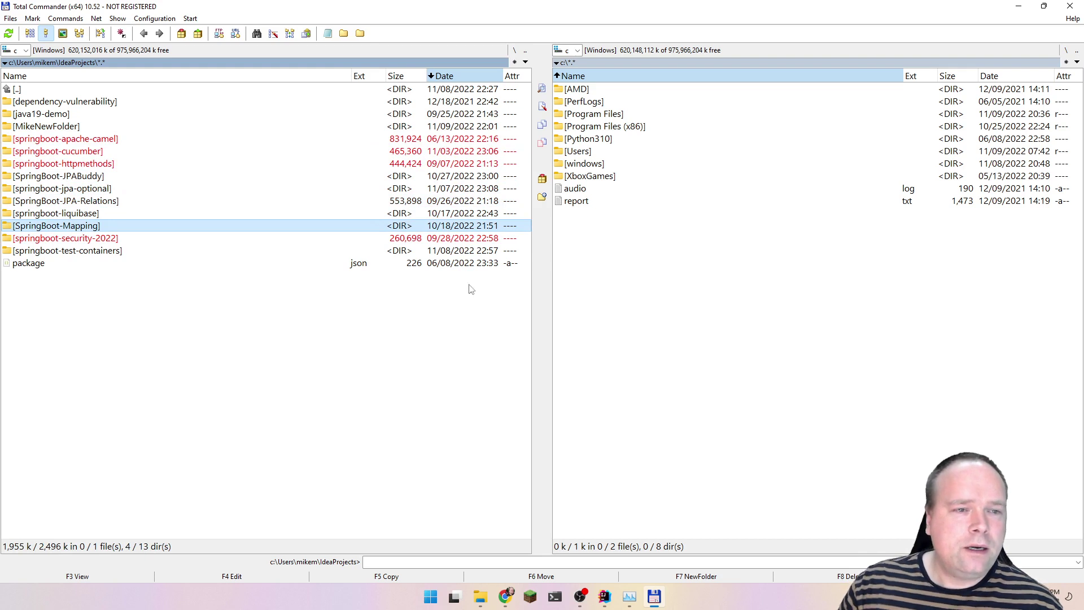
Add the java19-demo, SpringBoot-JPA-Relations and SpringBoot-Mapping folders to the marked selection.
ctrl+click(67, 116)
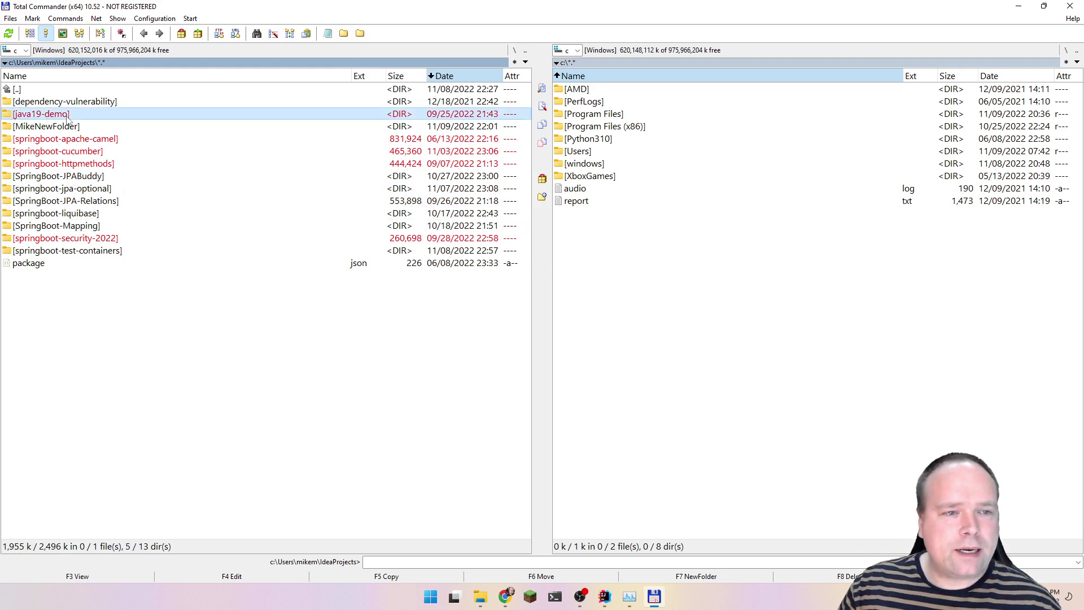
ctrl+click(69, 202)
ctrl+click(79, 226)
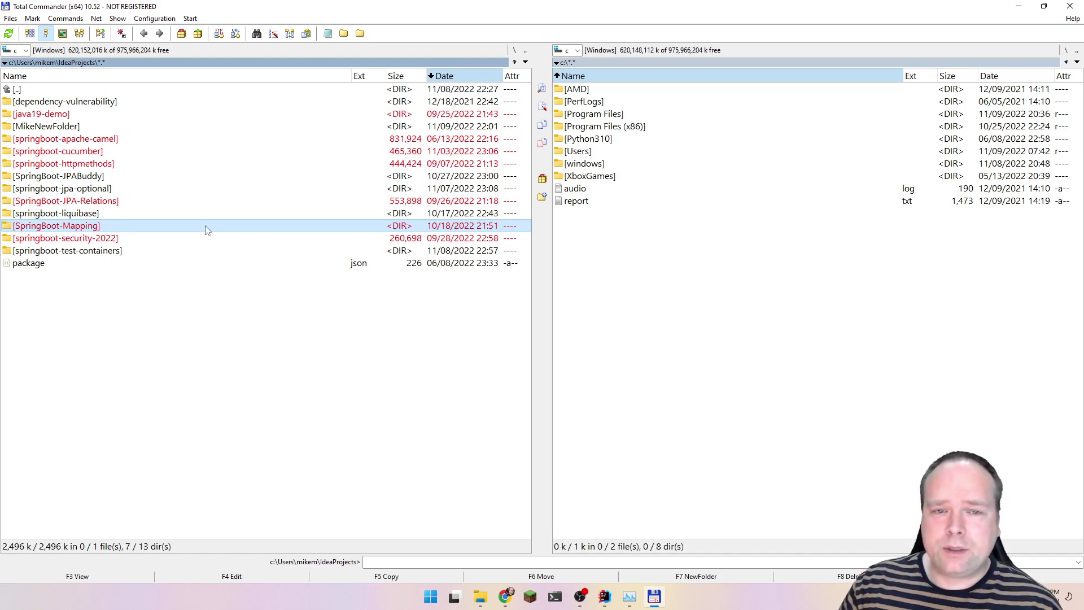
Unmark the SpringBoot-Mapping, springboot-security-2022 and SpringBoot-JPA-Relations folders.
key(space)
key(Down)
key(space)
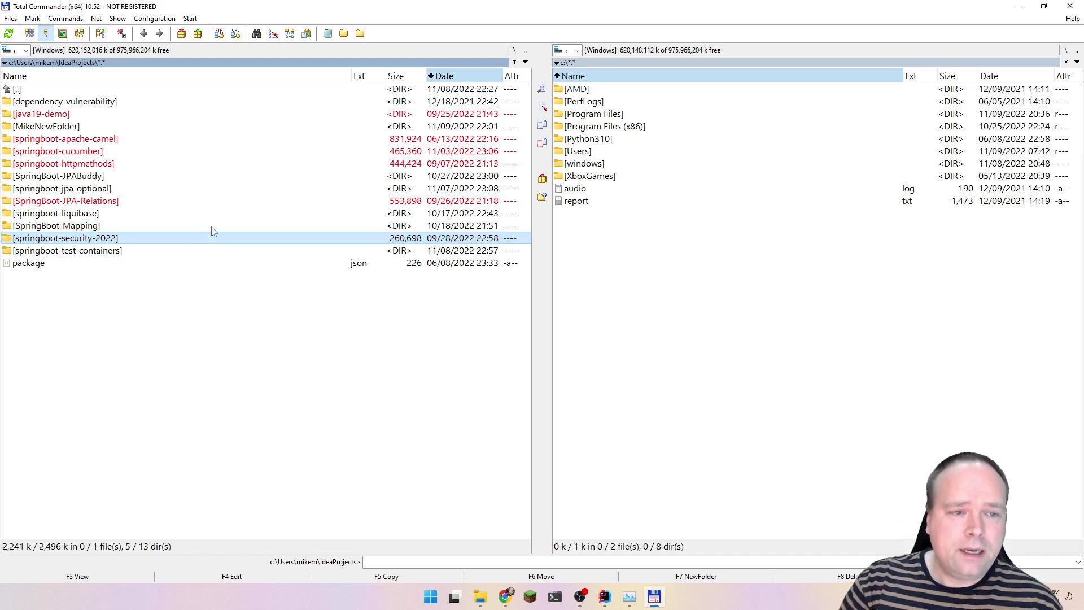
key(Up)
key(Up)
key(space)
Unmark the springboot-httpmethods, springboot-cucumber, springboot-apache-camel and java19-demo folders.
key(Up)
key(Up)
key(Up)
key(space)
key(Up)
key(space)
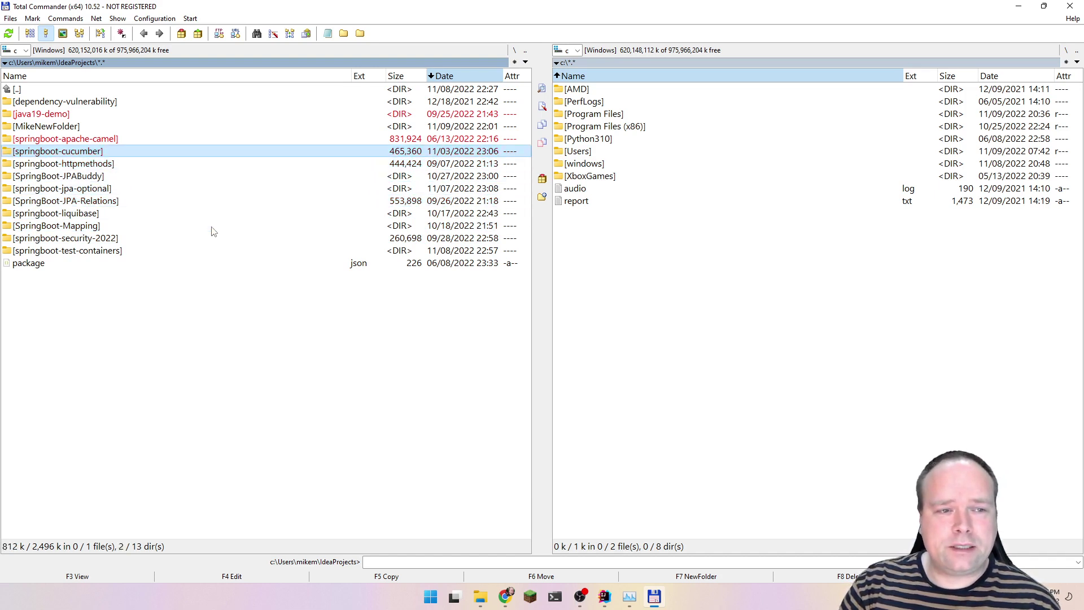
key(Up)
key(space)
key(Up)
key(Up)
key(space)
key(Down)
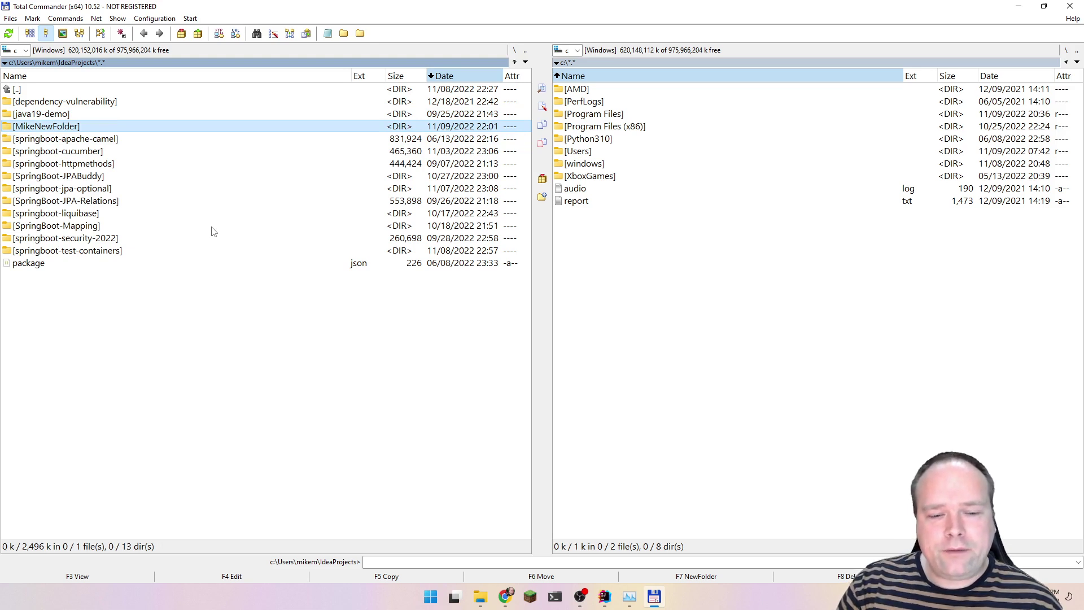
key(Up)
key(Down)
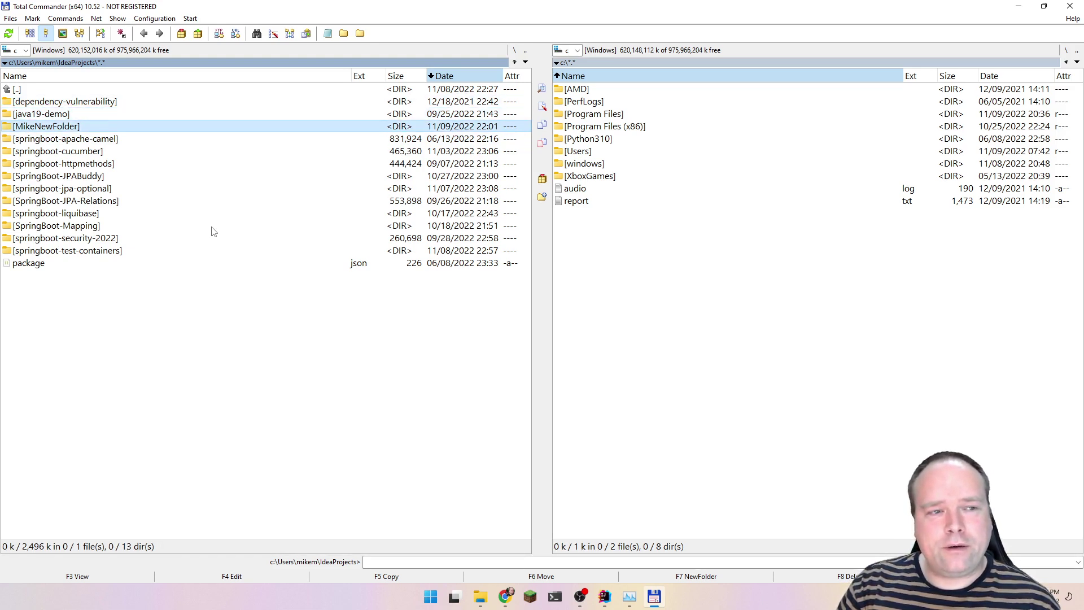
key(Down)
key(Down)
key(Down)
key(Up)
key(Up)
key(Up)
key(Up)
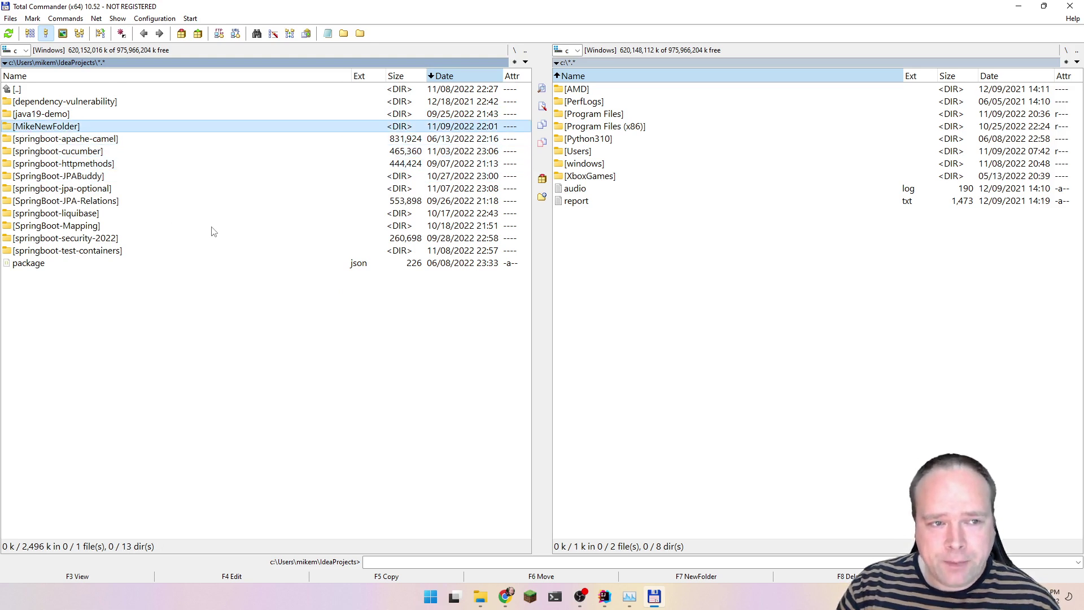
key(Up)
key(Down)
key(Down)
key(Down)
key(Down)
key(Up)
key(Up)
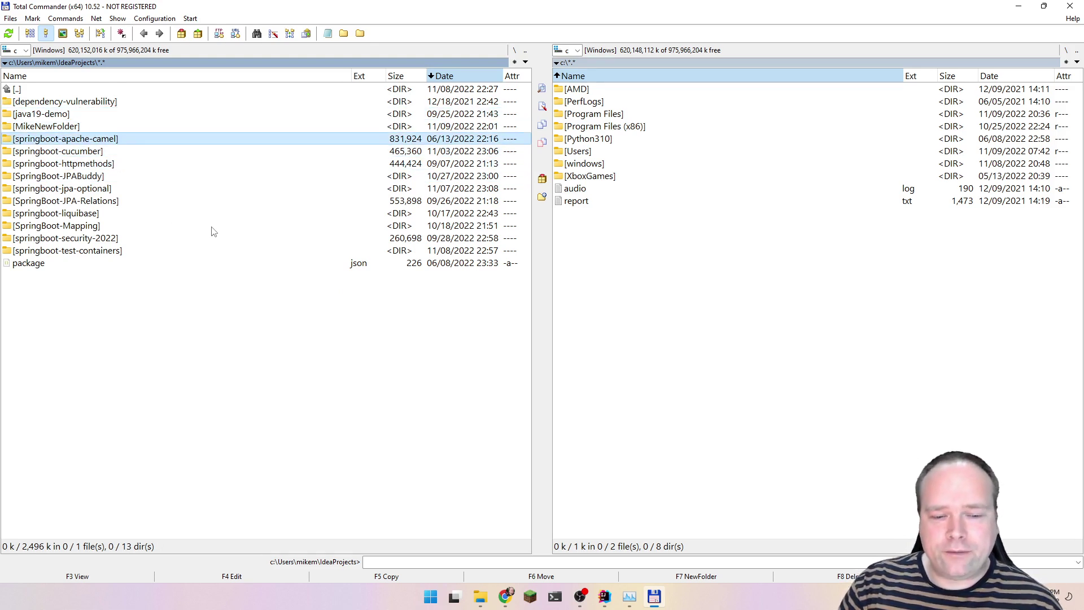
key(Up)
key(Up)
key(Up)
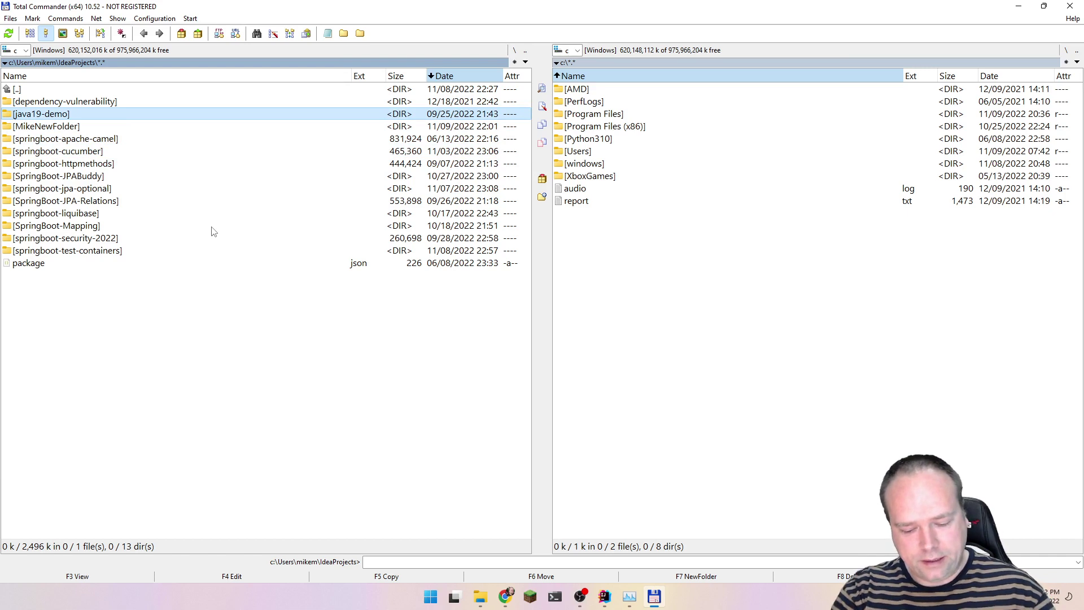
Search the IdeaProjects list for names starting with "s", and close the emptied search field.
key(ctrl+s)
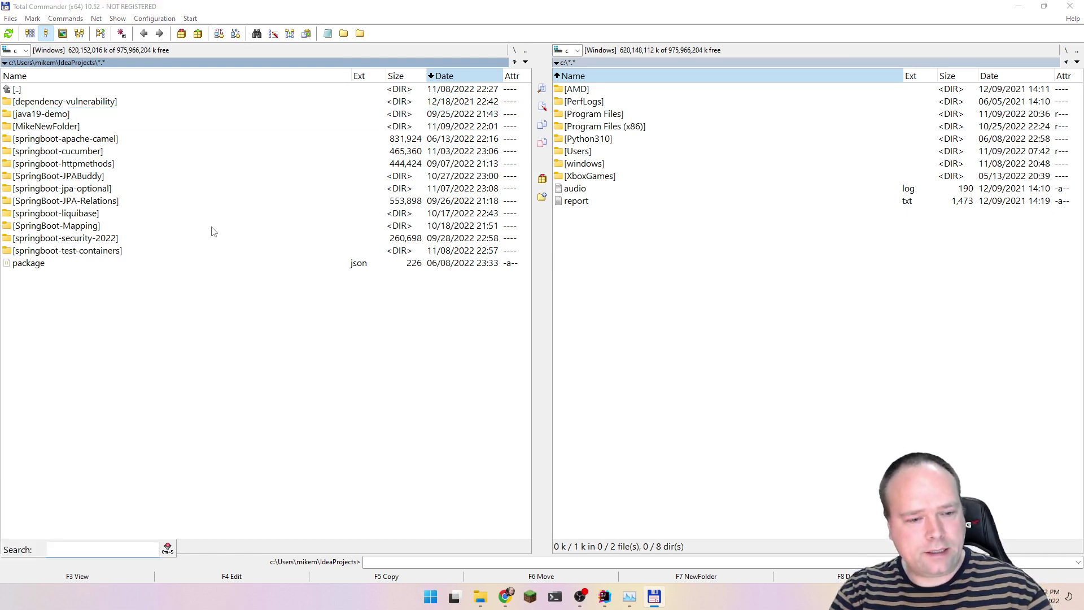
text(s)
key(BackSpace)
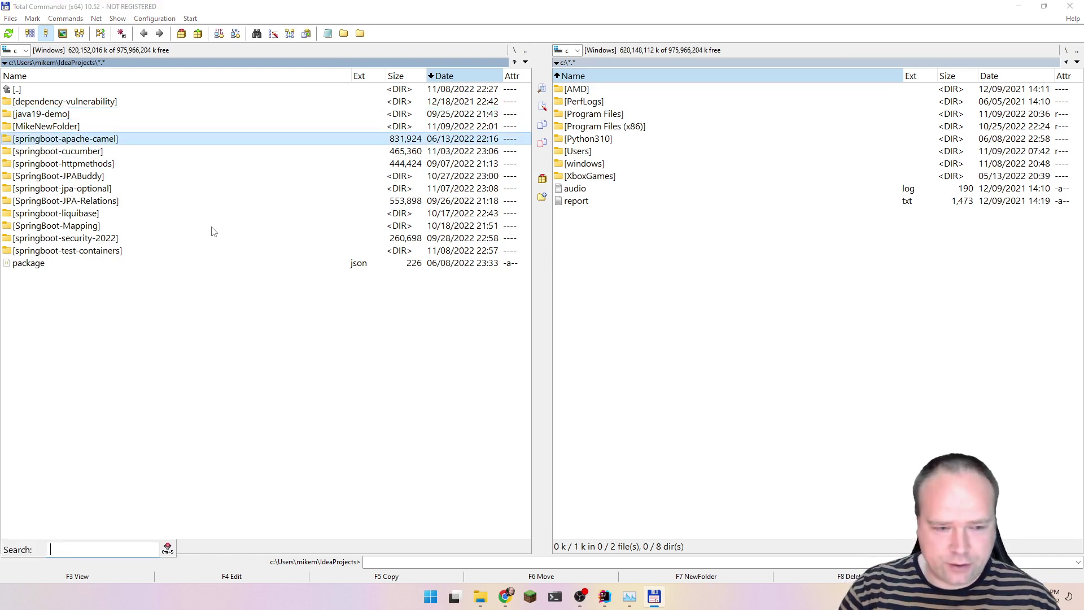
click(90, 383)
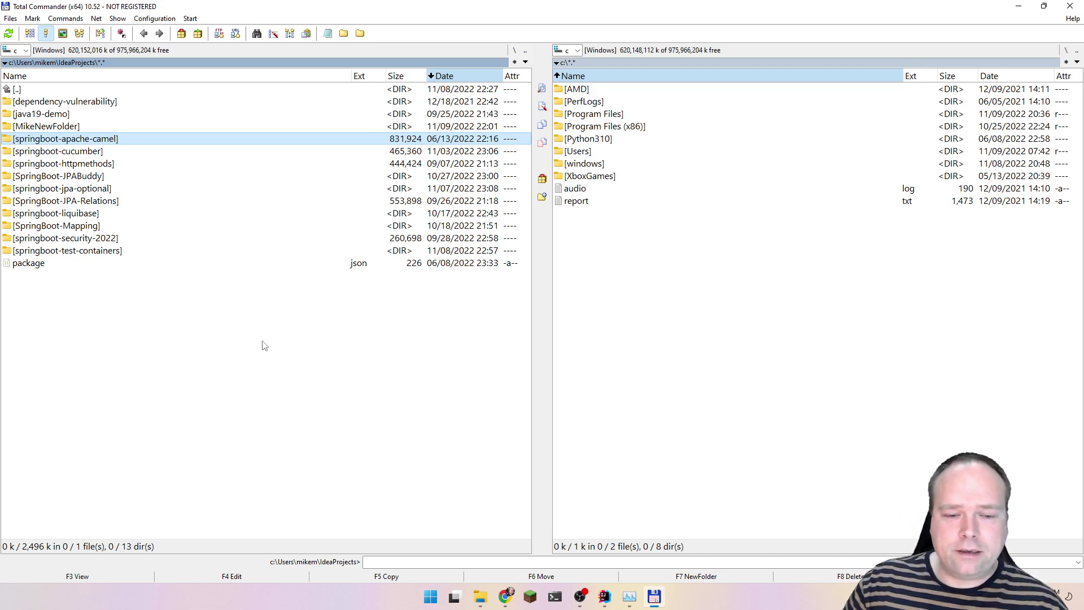
Enter "test" on the command line below the file lists and delete it.
text(test)
drag(394, 560, 354, 558)
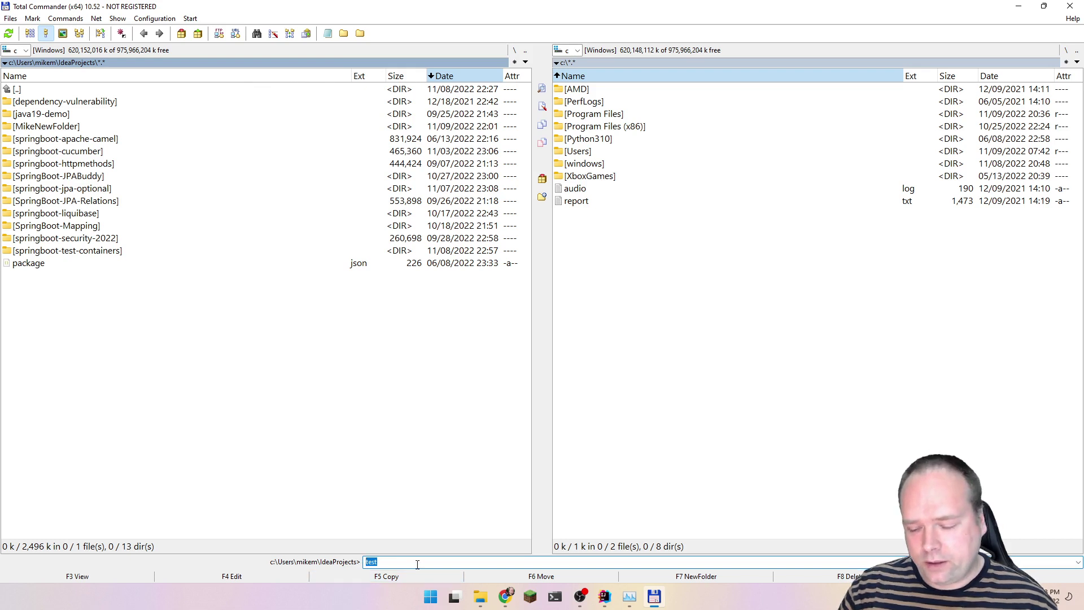
key(BackSpace)
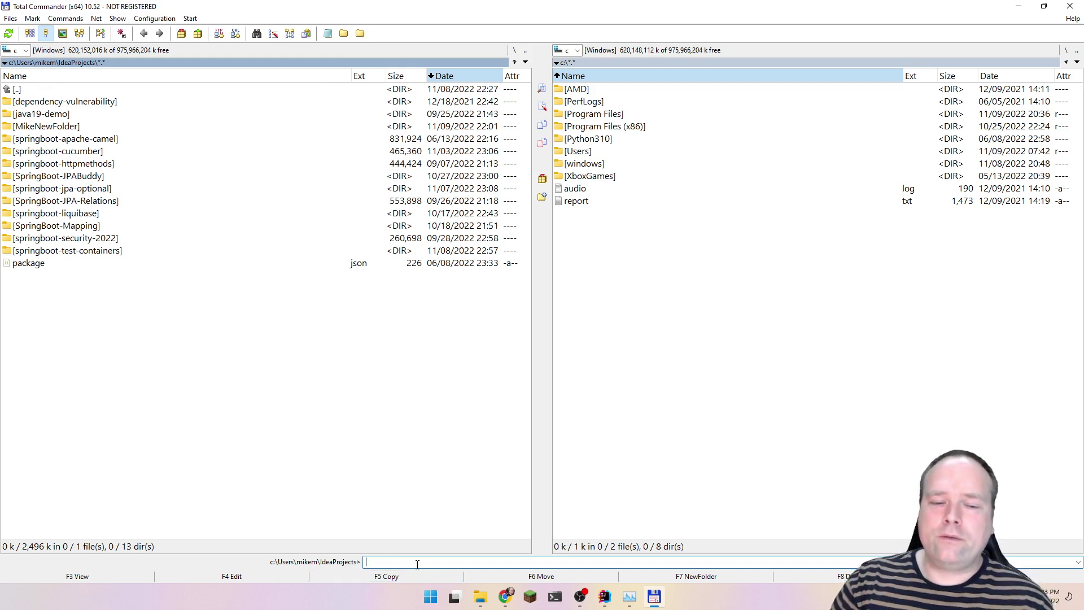
Enter "code" and "intelli" in turn on the command line, clearing each entry.
text(code)
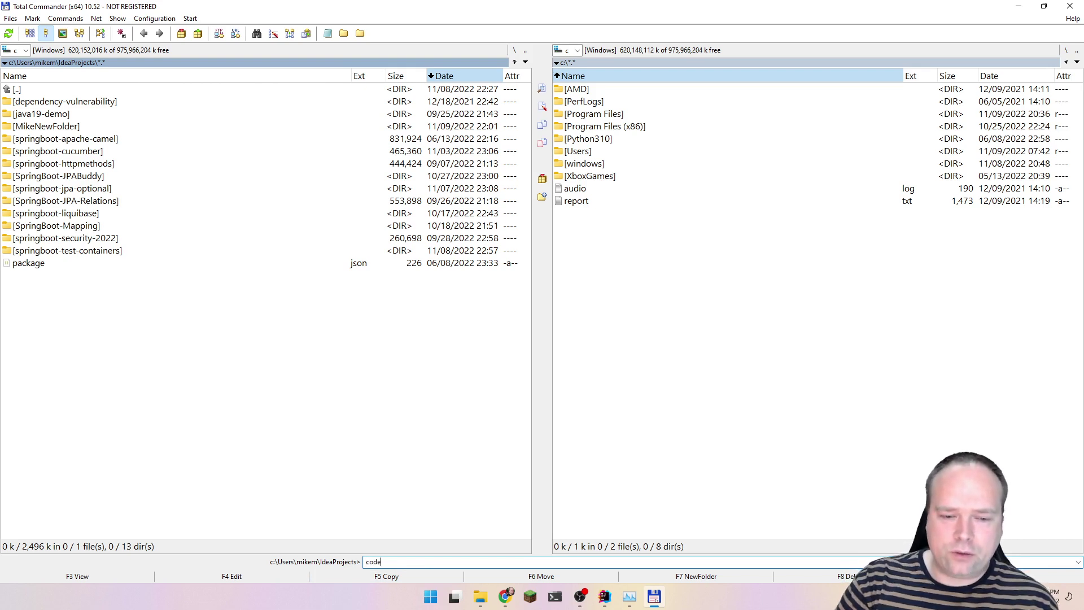
key(ctrl+a)
key(BackSpace)
text(inte)
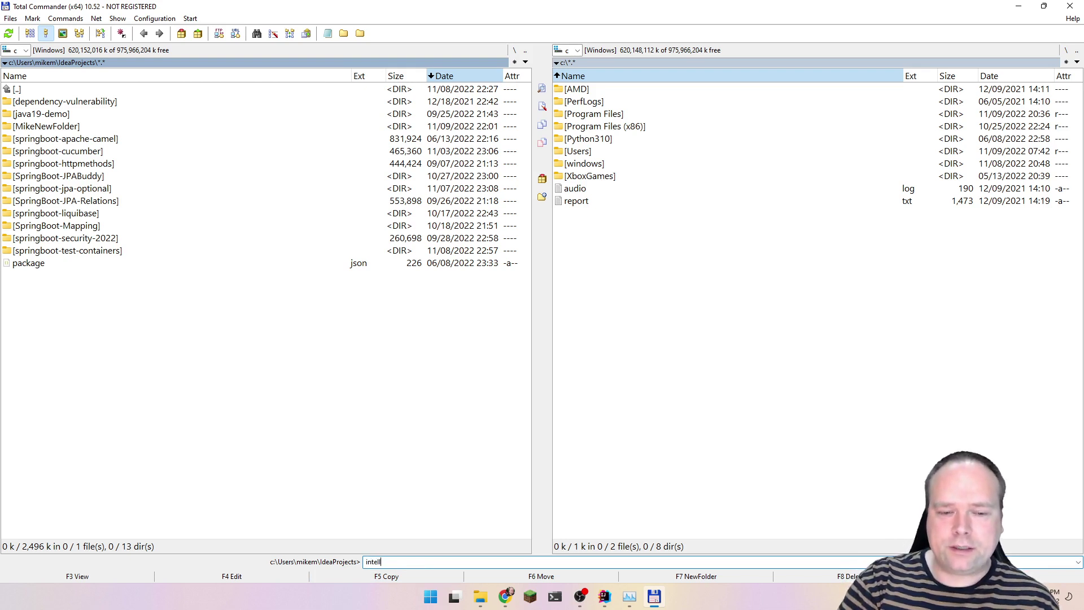
text(lli)
key(ctrl+a)
key(BackSpace)
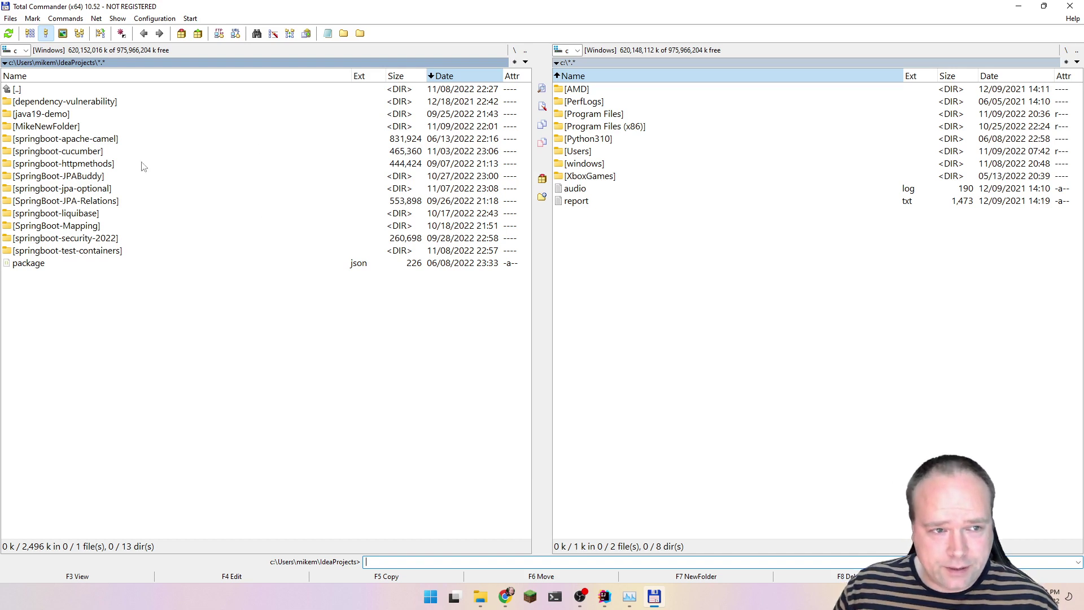
click(69, 103)
click(61, 164)
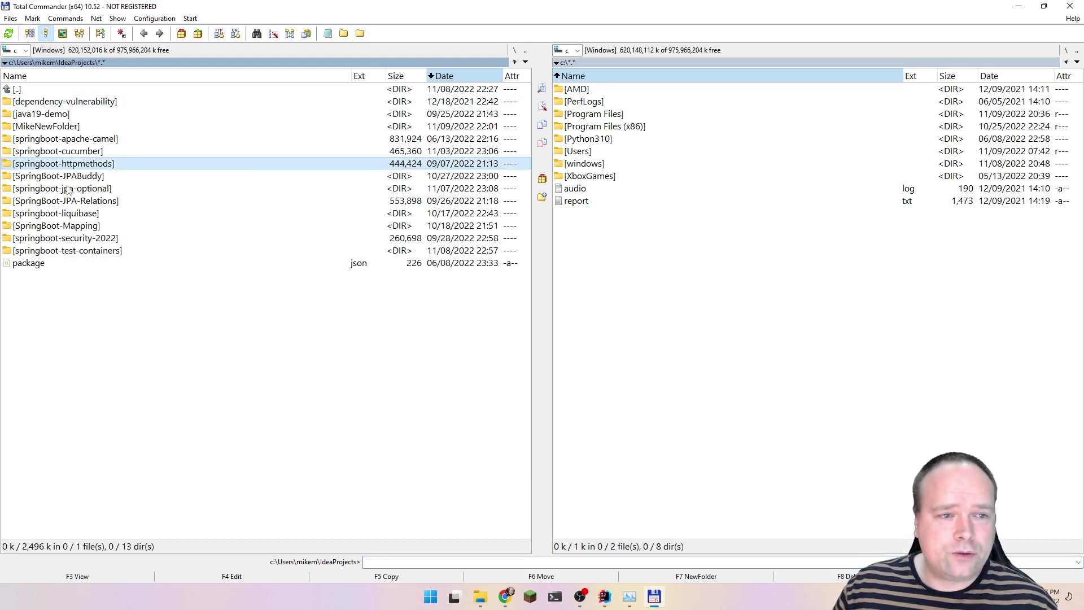
click(67, 190)
click(73, 214)
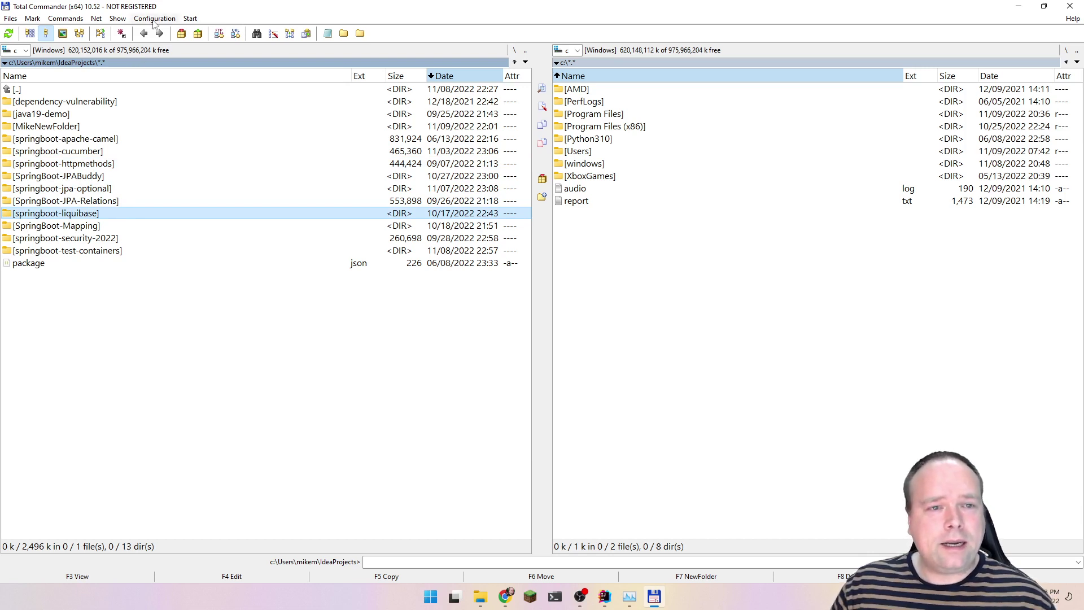
click(384, 562)
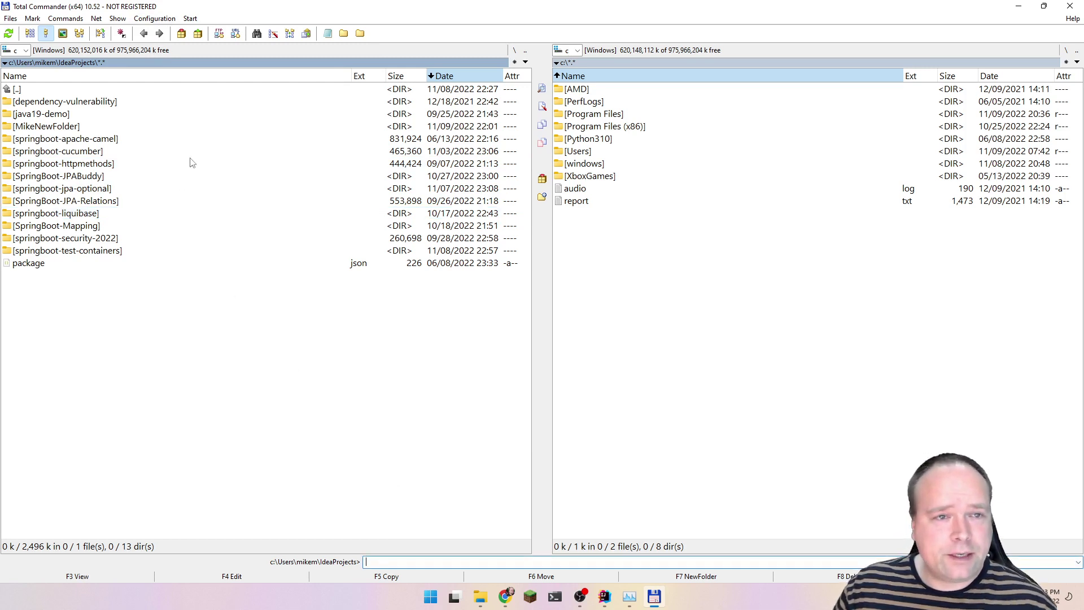
Set the Quick Search option for the current directory to "Letters - with search dialog" and apply it.
click(158, 19)
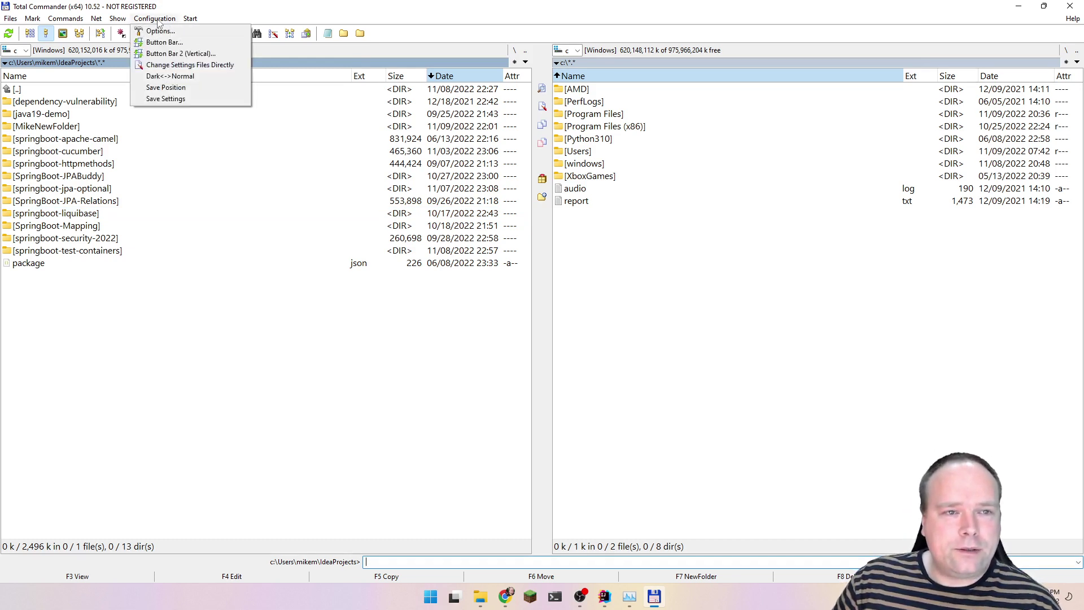
click(159, 31)
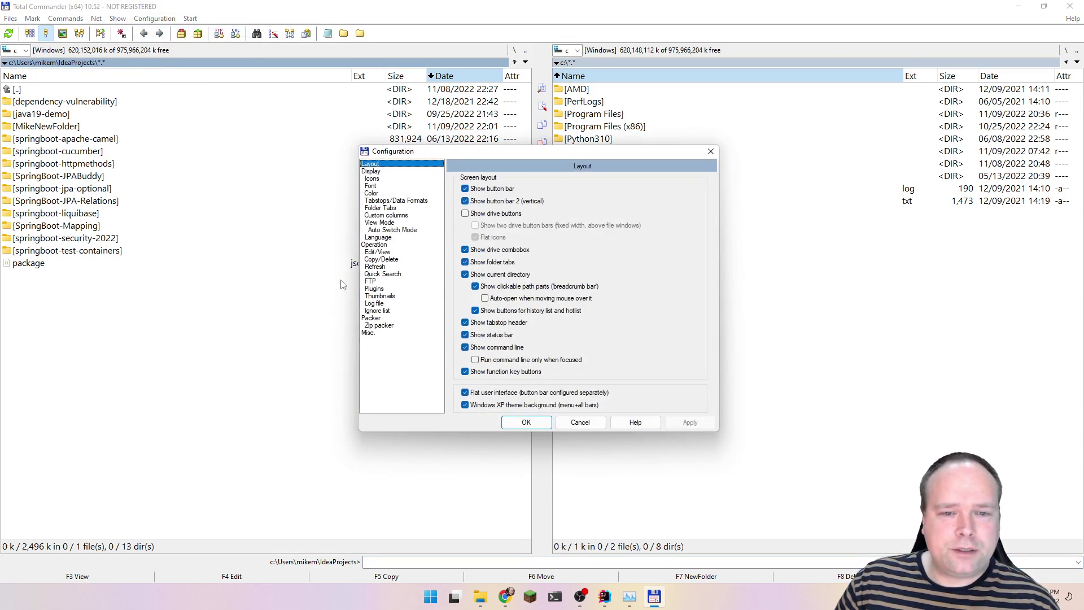
click(387, 275)
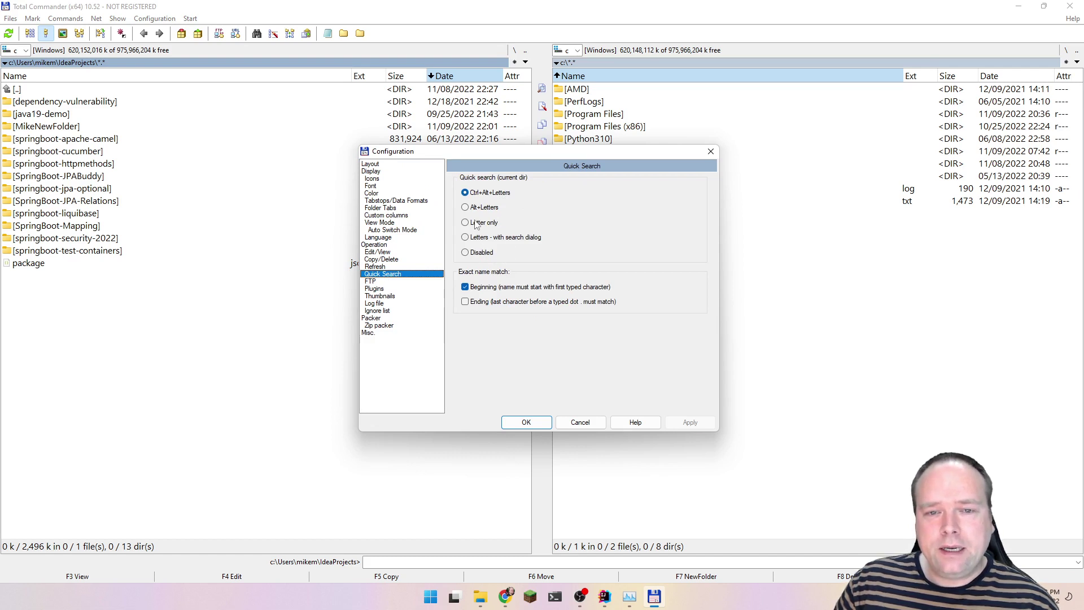
click(477, 239)
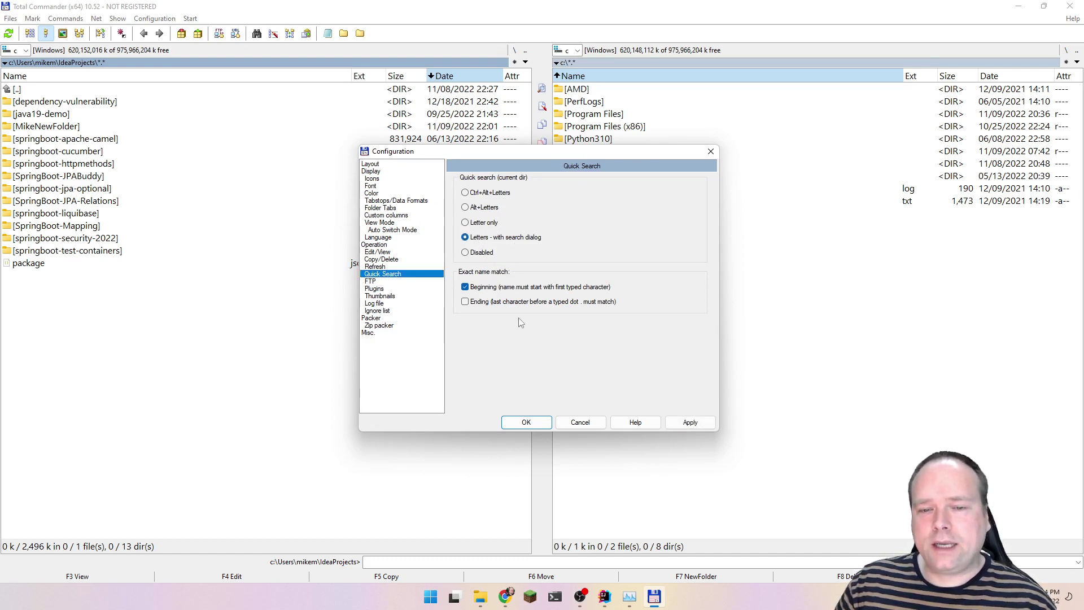
click(526, 423)
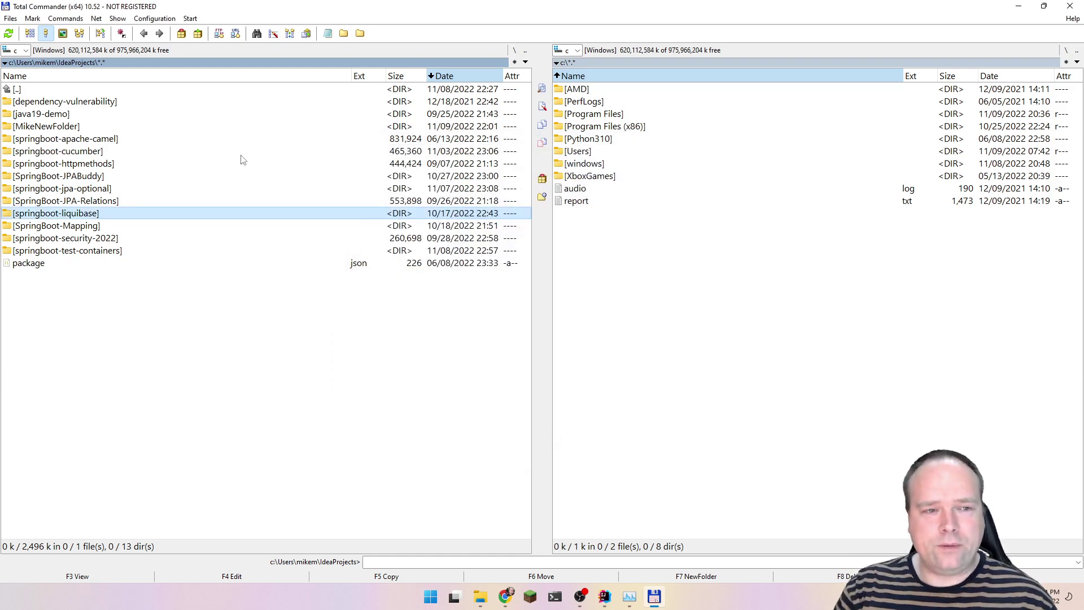
key(Up)
key(Up)
key(Down)
key(Up)
key(Up)
key(Up)
key(Up)
key(Up)
key(Up)
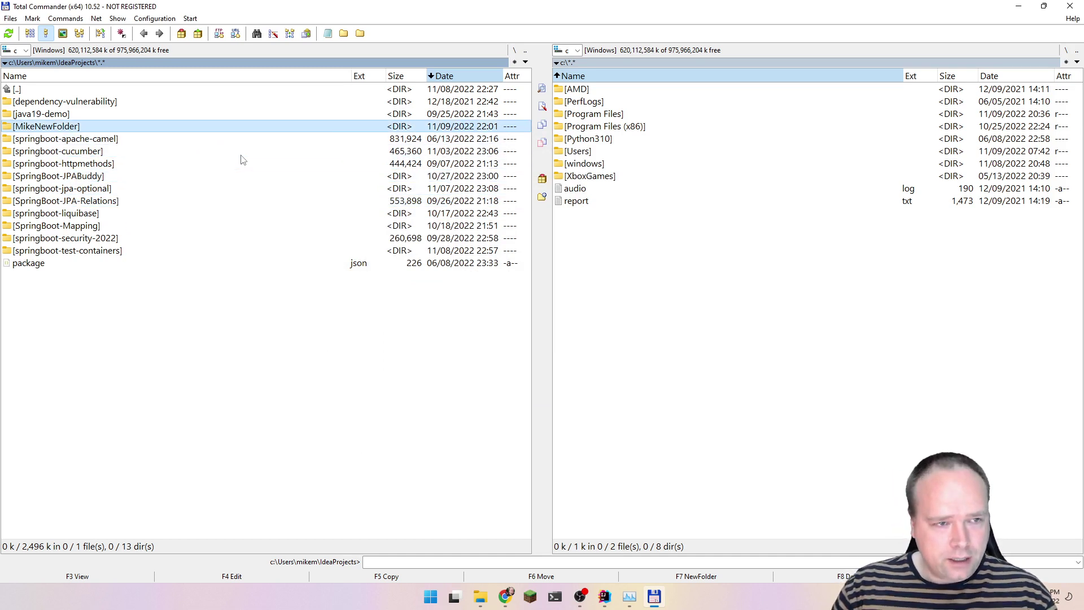
key(Down)
key(Down)
key(Down)
key(Down)
key(Down)
key(Down)
key(Down)
key(Down)
key(Down)
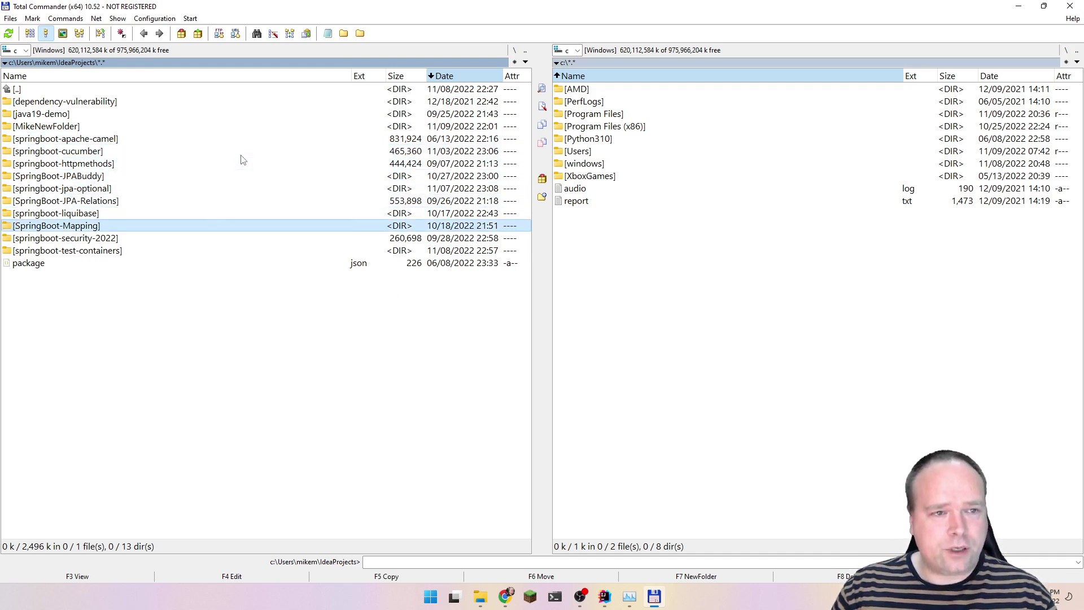
Quick-search the IdeaProjects list for "dep", open the dependency-vulnerability folder, and return to IdeaProjects.
text(dep)
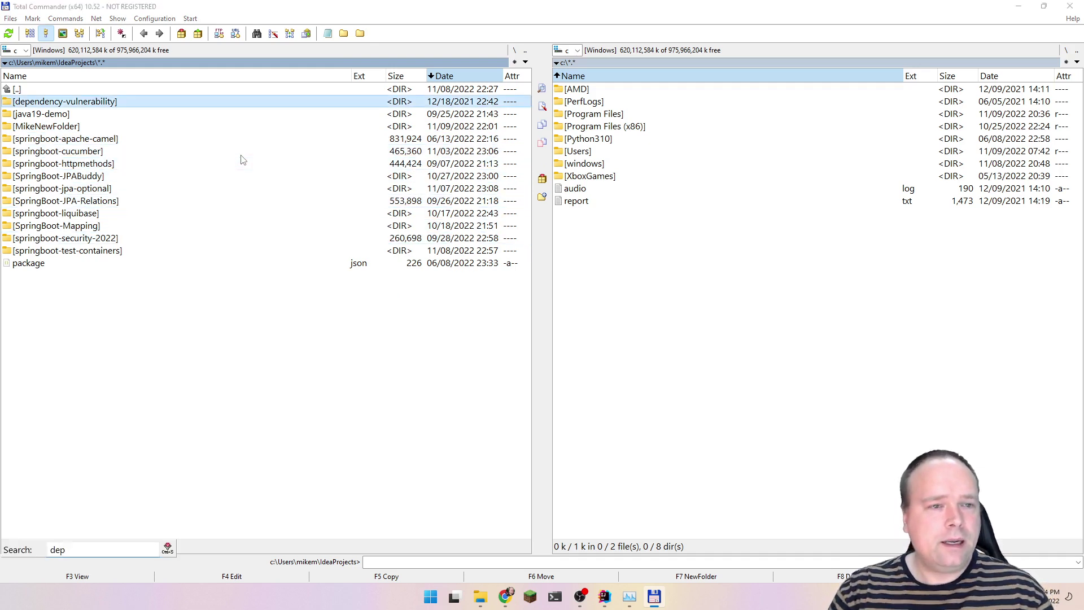
key(Return)
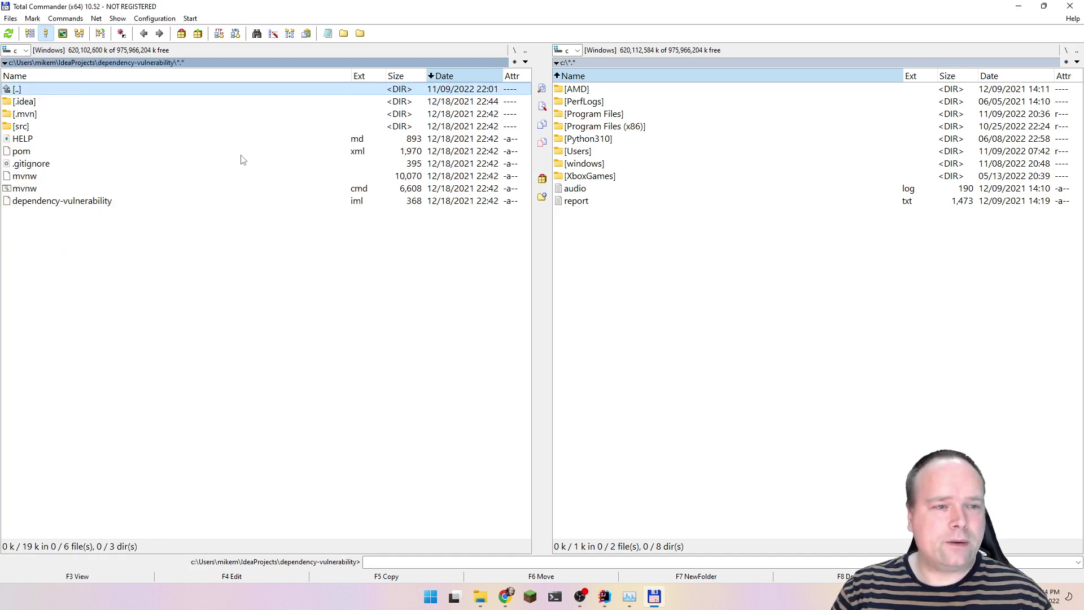
key(BackSpace)
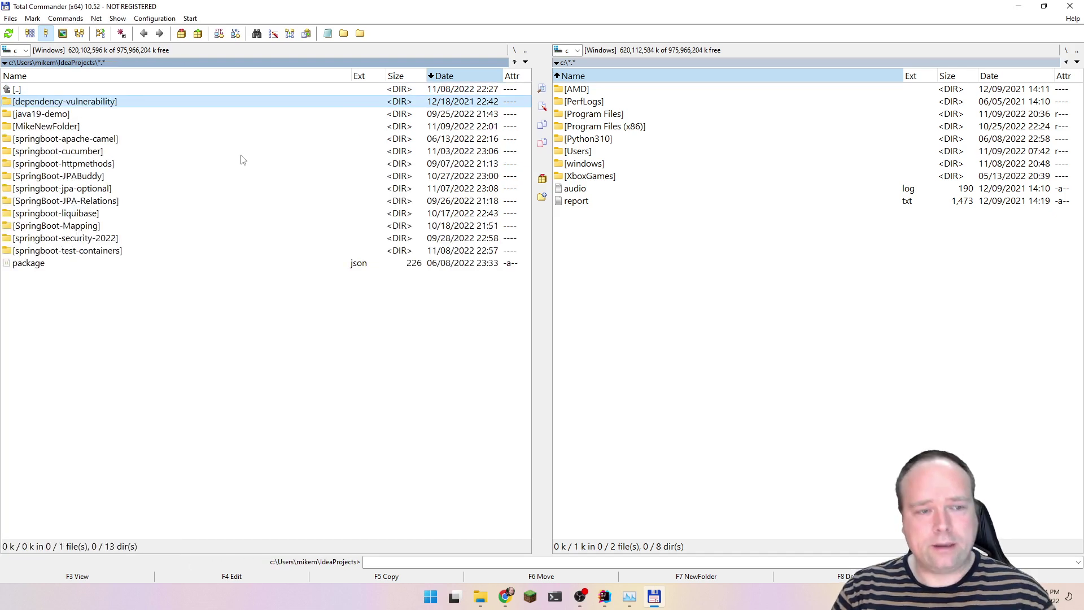
Quick-search the IdeaProjects list for "mi" and clear the search text.
text(mi)
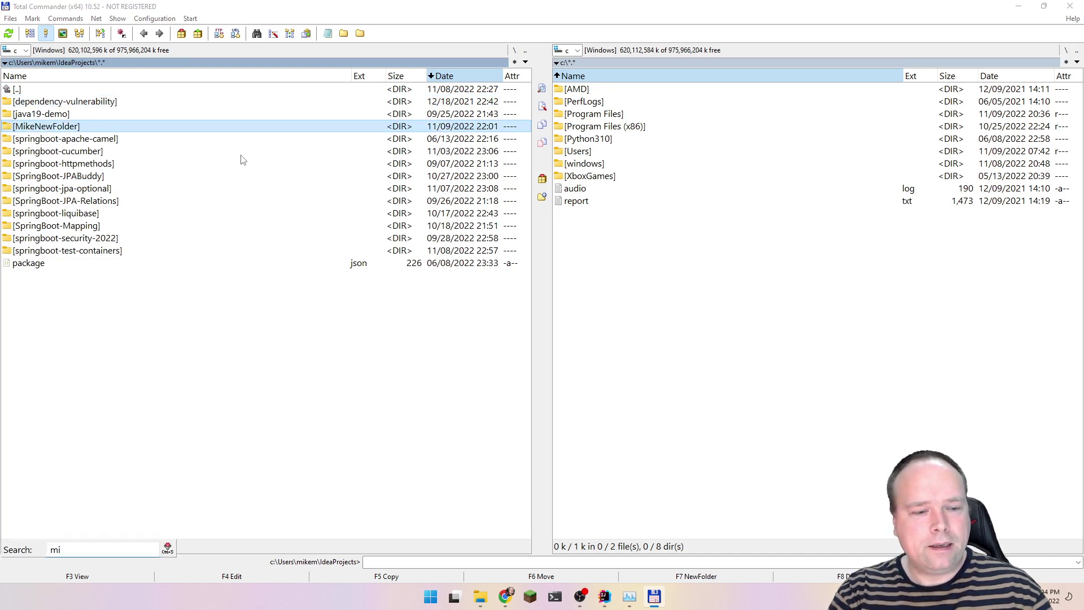
key(BackSpace)
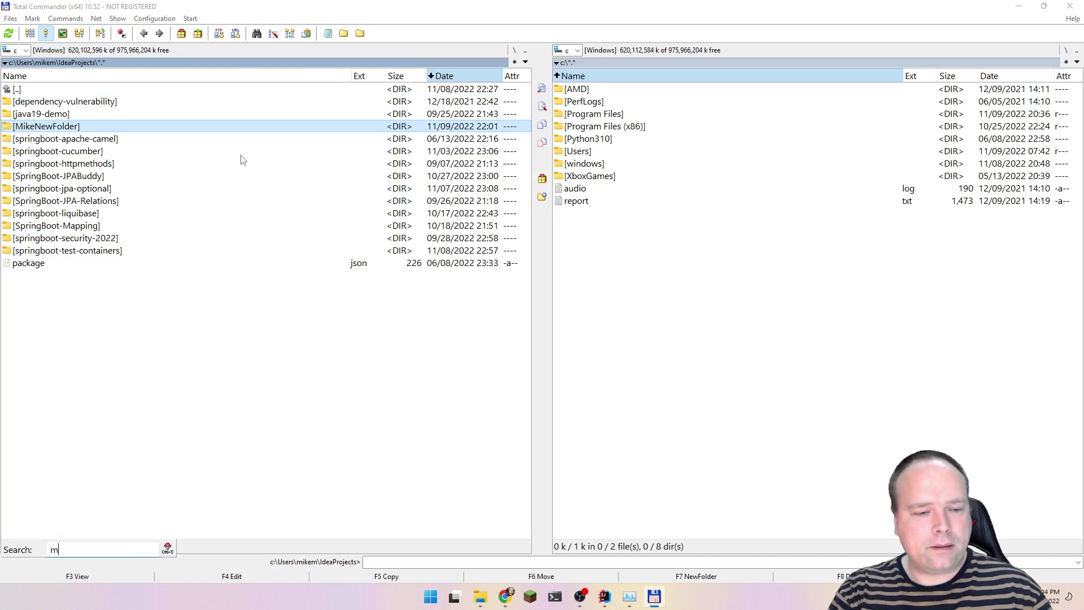
text(i)
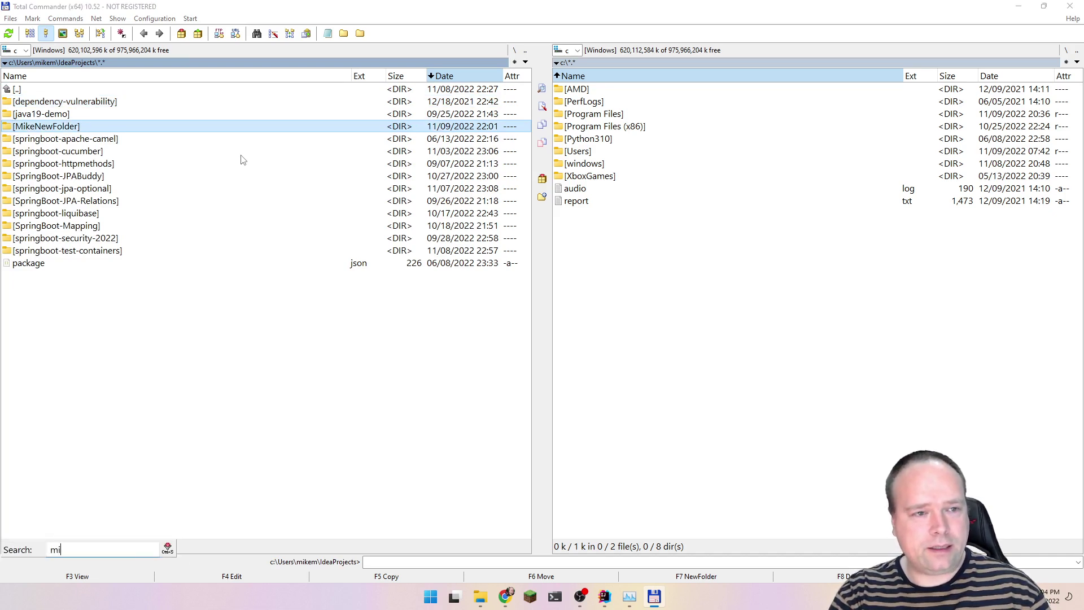
key(BackSpace)
key(BackSpace)
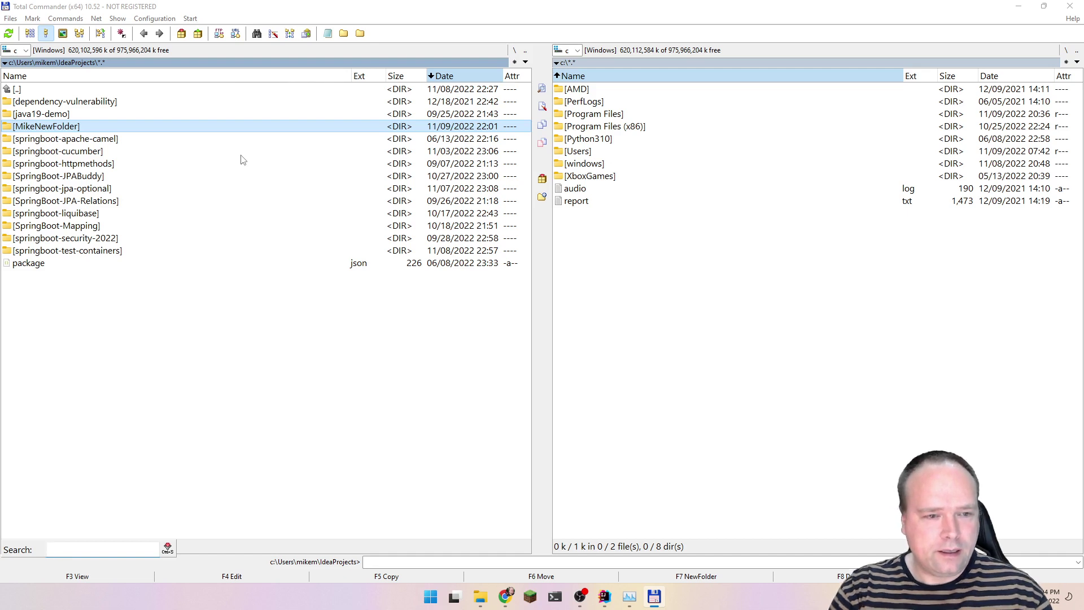
Quick-search with the wildcard "*mapp", open the SpringBoot-Mapping folder, and return to the IdeaProjects list.
text(*mapp)
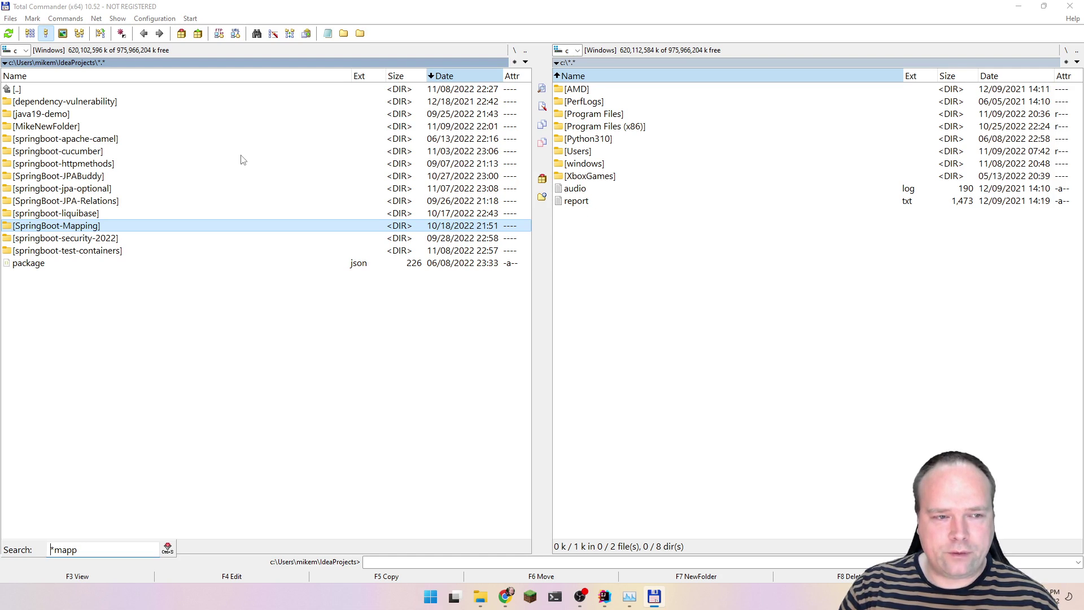
key(Return)
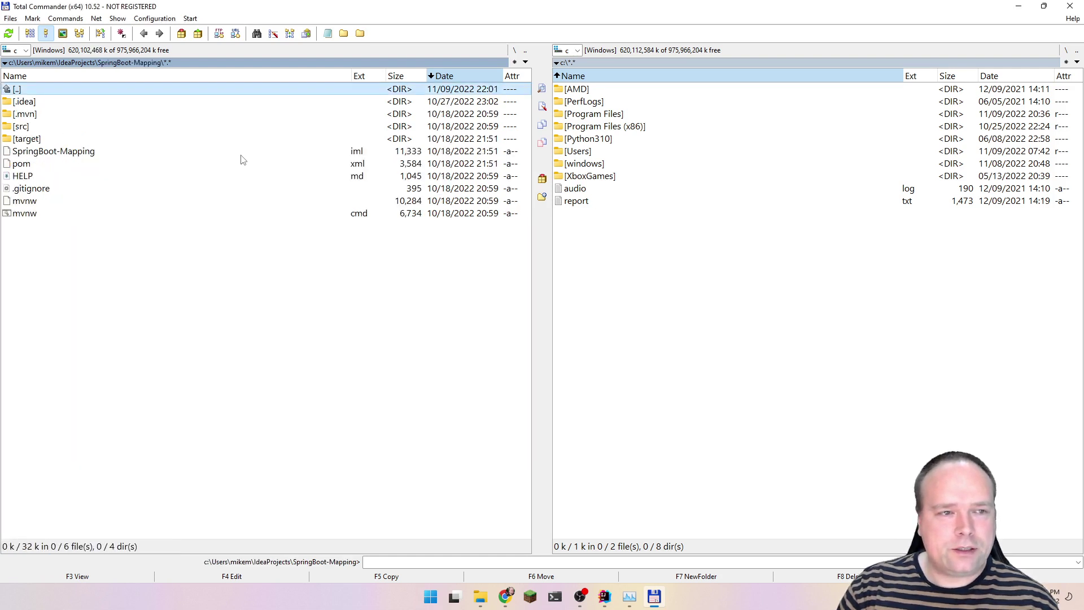
key(Return)
key(Up)
key(Down)
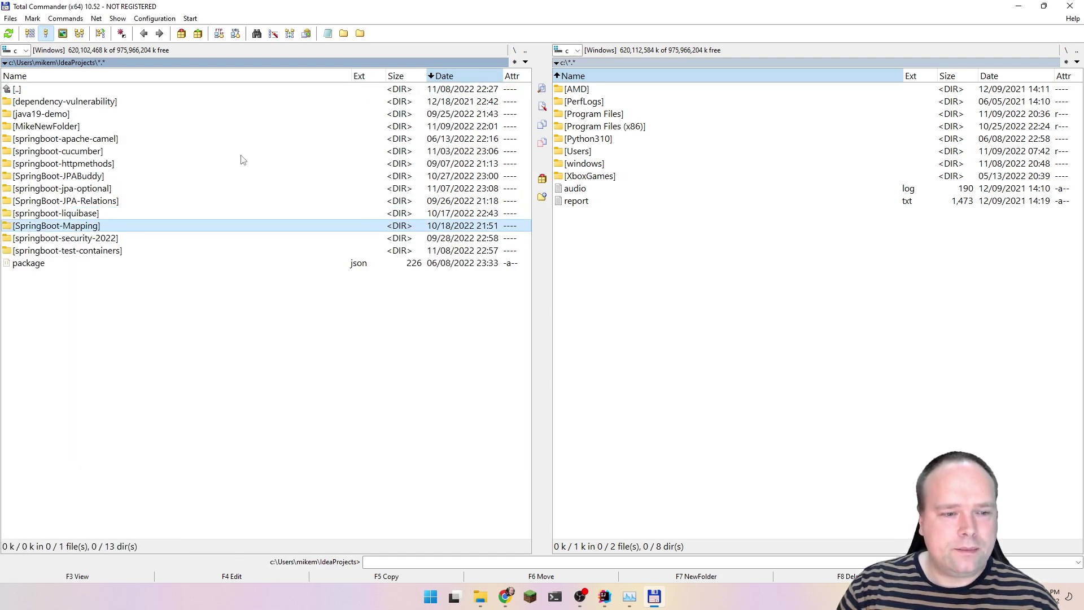
key(Down)
key(Up)
key(Up)
key(Down)
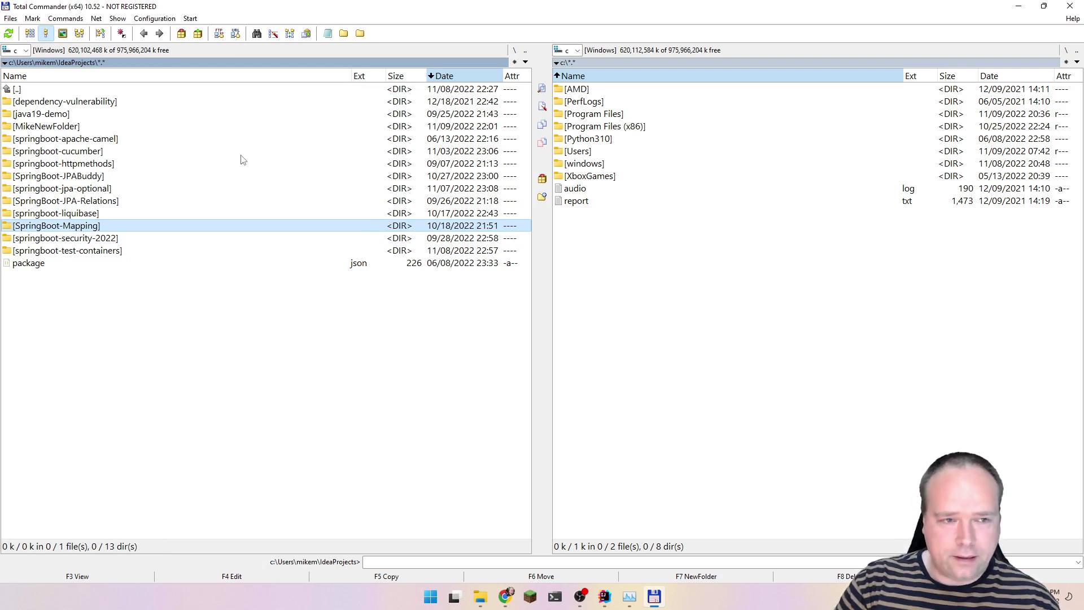
Quick-search IdeaProjects for "*JPA", cycle back and forth through the matching folders, and close the search.
text(*JPA)
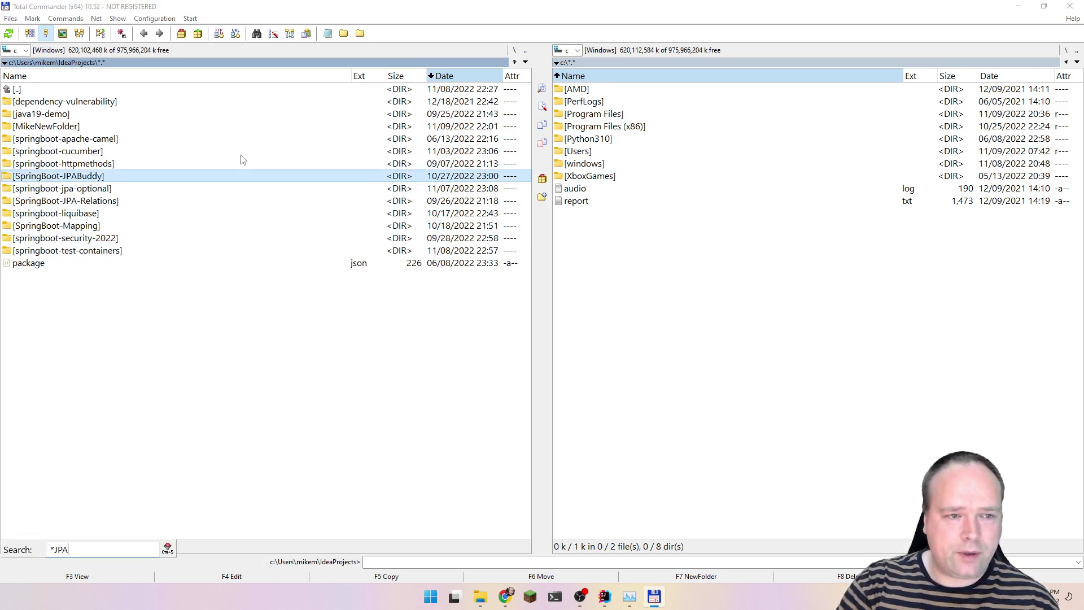
key(Up)
key(Down)
key(Up)
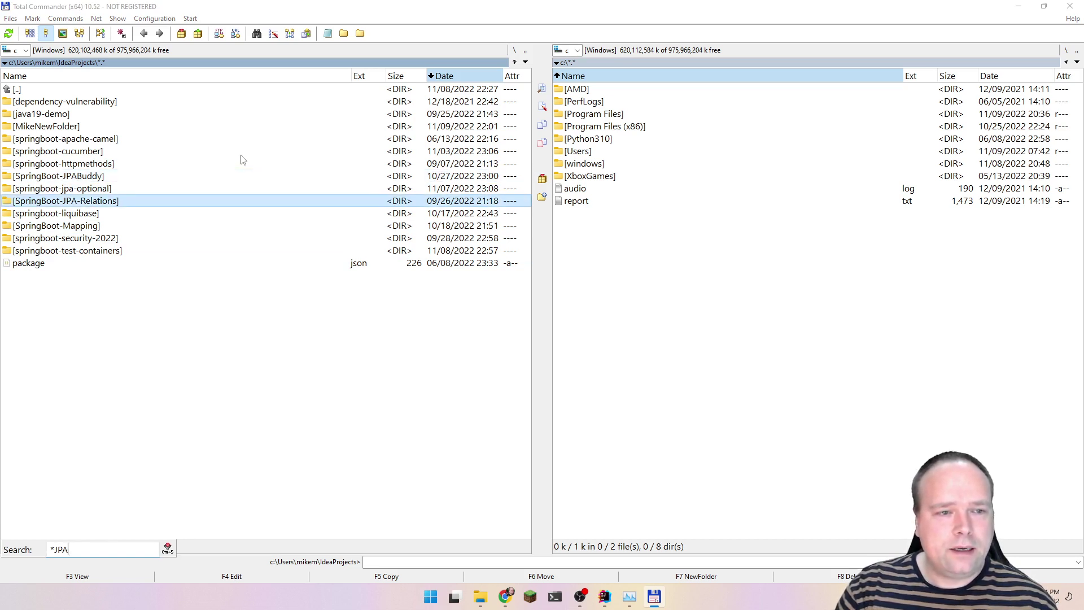
key(Up)
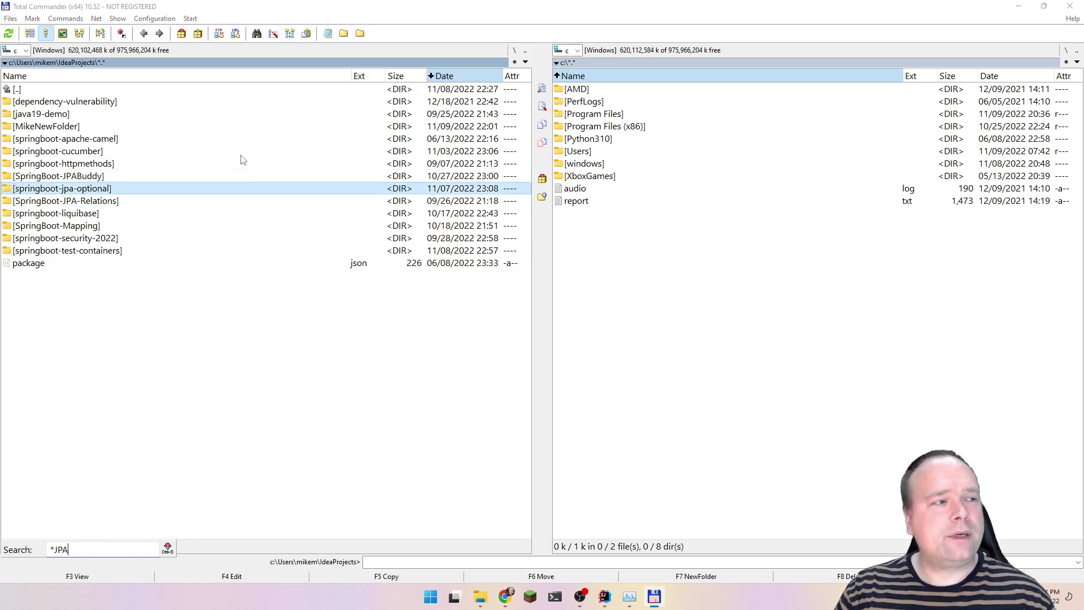
key(Up)
key(Down)
key(Up)
key(Down)
key(Down)
key(Up)
key(Down)
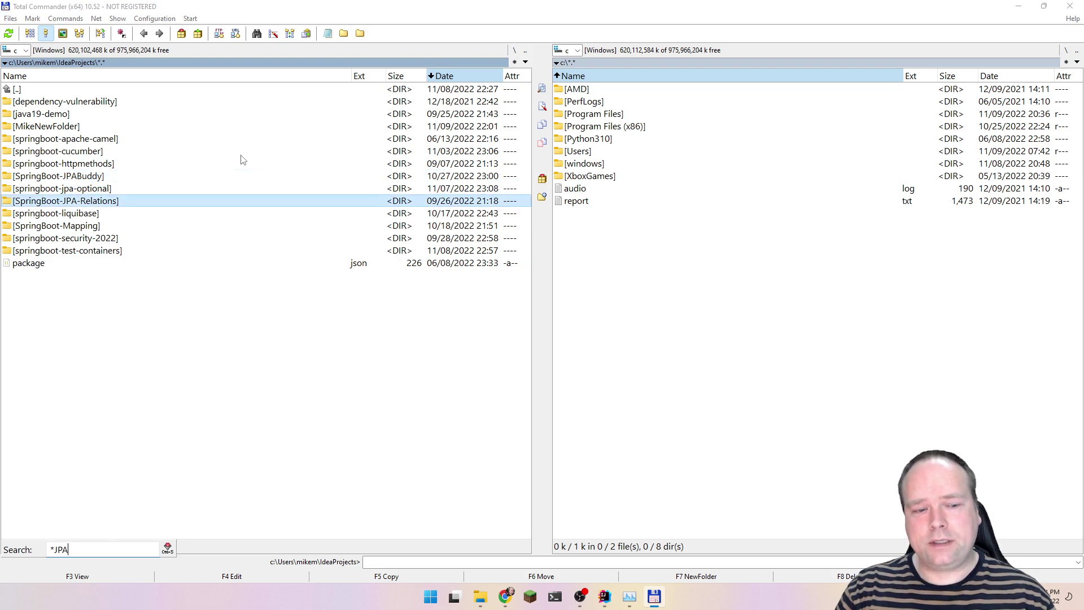
key(Up)
key(Up)
key(Down)
key(Up)
key(Down)
key(Down)
key(Up)
key(Down)
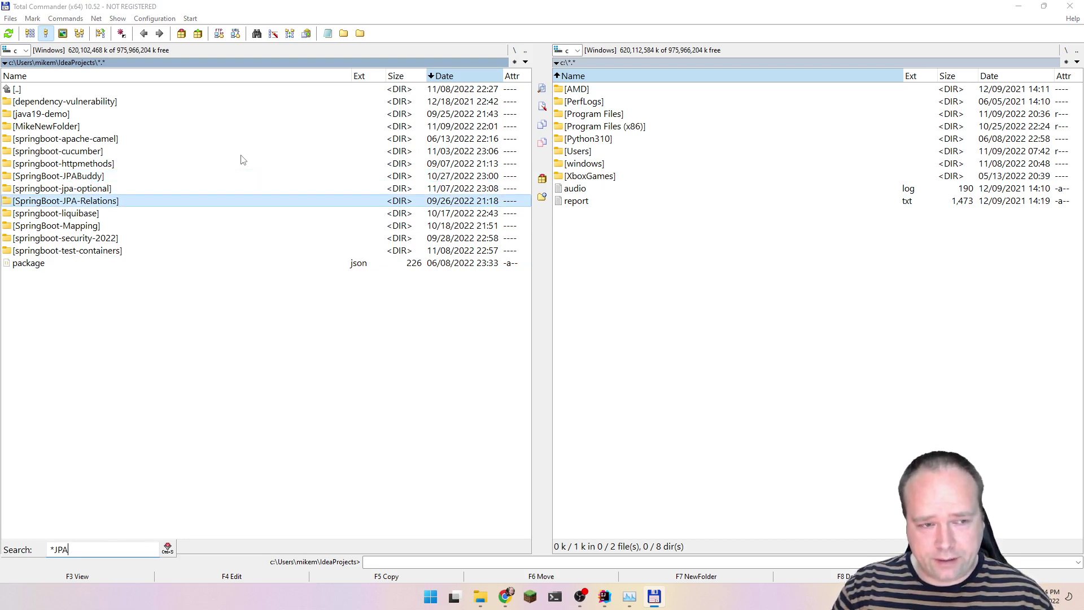
key(Up)
key(Up)
key(Down)
key(Down)
key(Up)
key(Up)
key(Down)
key(Down)
key(Up)
key(Up)
key(Down)
key(Down)
key(Up)
key(Up)
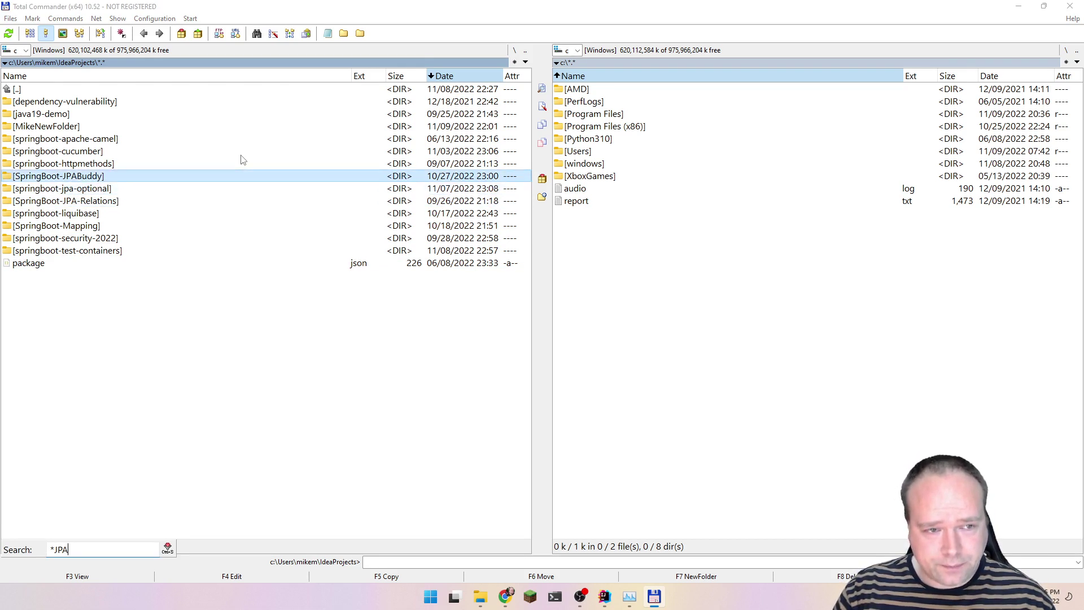
key(Down)
key(Down)
key(Up)
key(Up)
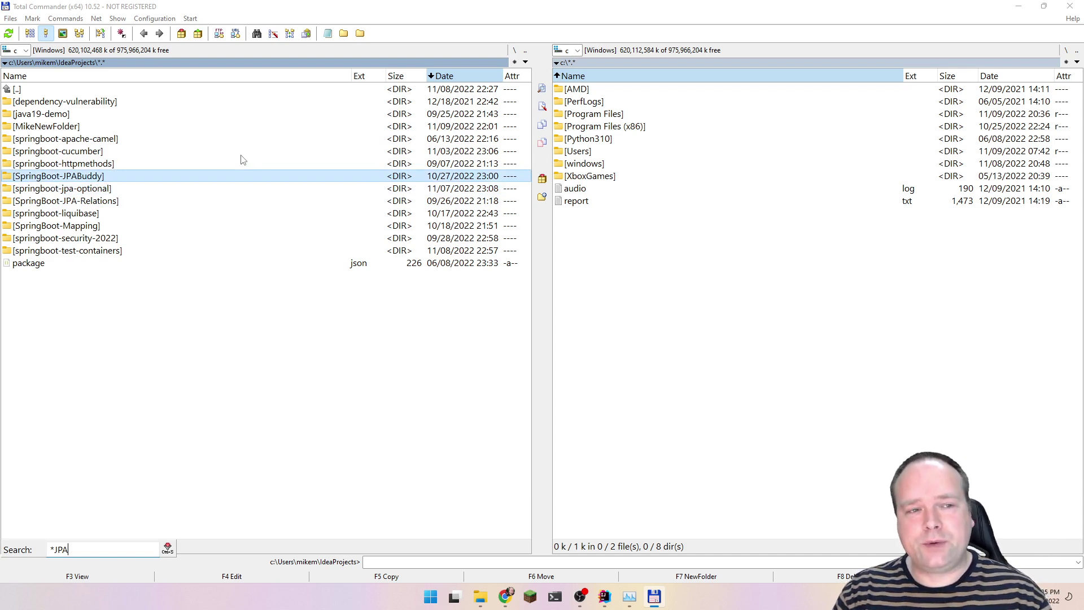
key(Escape)
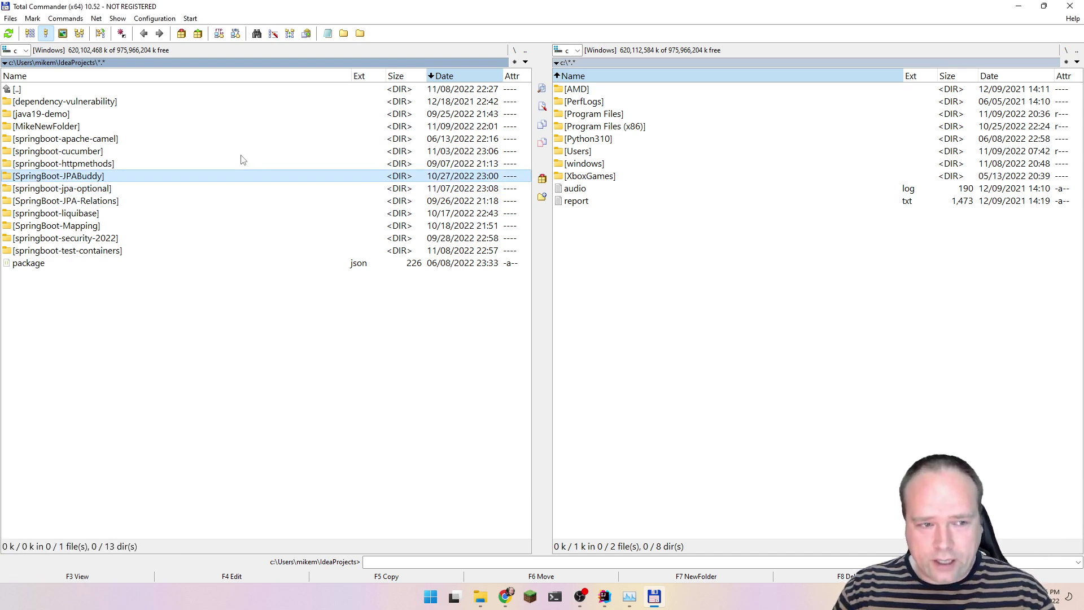
Browse the IdeaProjects list to MikeNewFolder and open that folder.
key(Down)
key(Down)
key(Down)
key(Down)
key(Down)
key(Up)
key(Up)
key(Up)
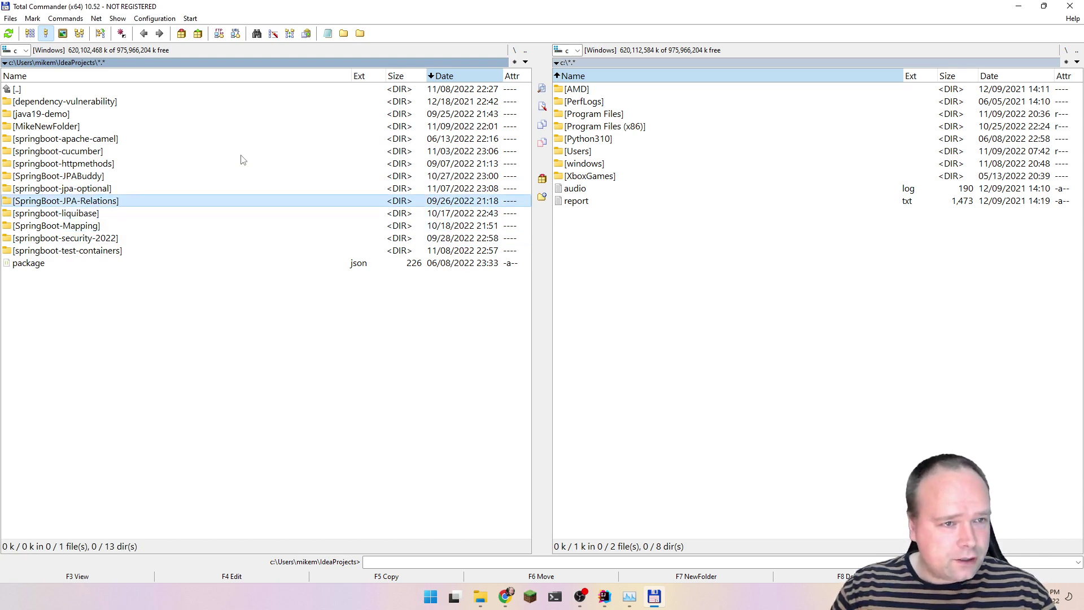
key(Up)
key(Up)
key(Up)
key(Up)
key(Up)
key(Up)
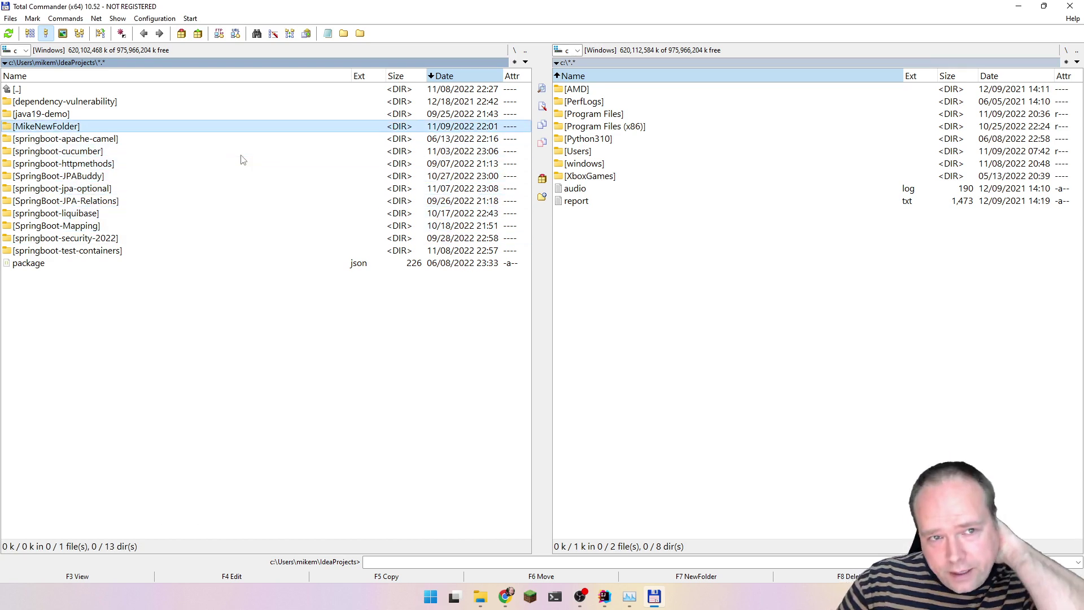
key(Return)
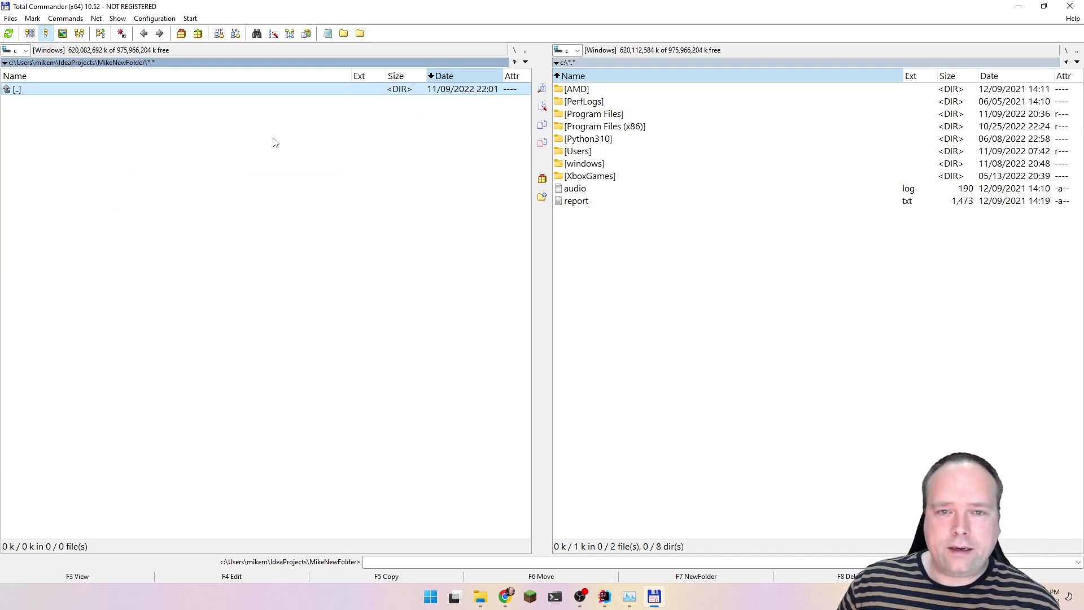
Run "notepad mynewfile.txt" from the command line below the file lists and agree to create the file in Notepad.
click(395, 561)
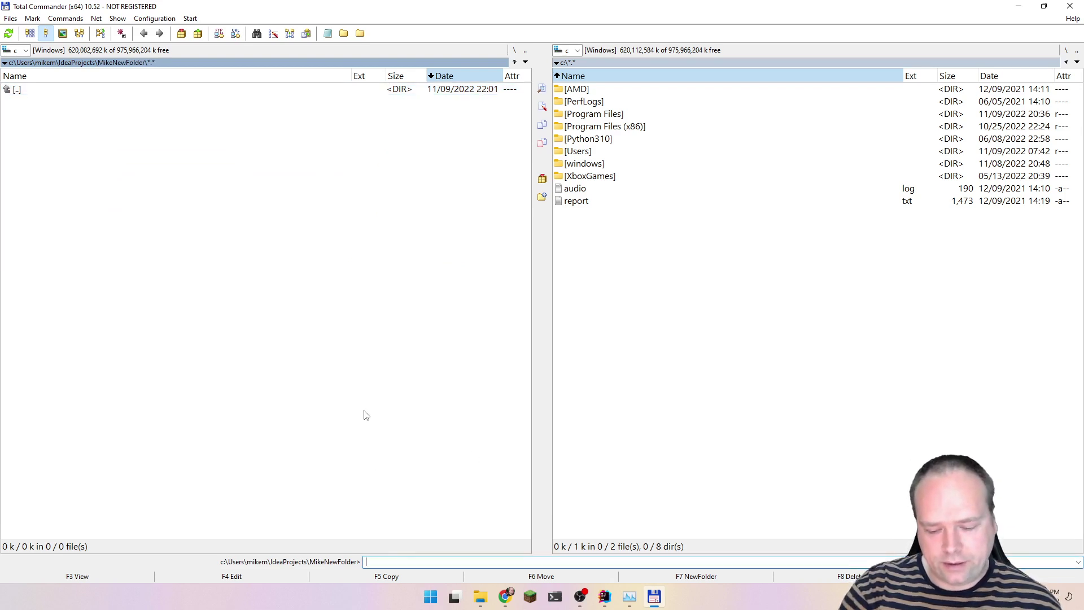
text(notepad )
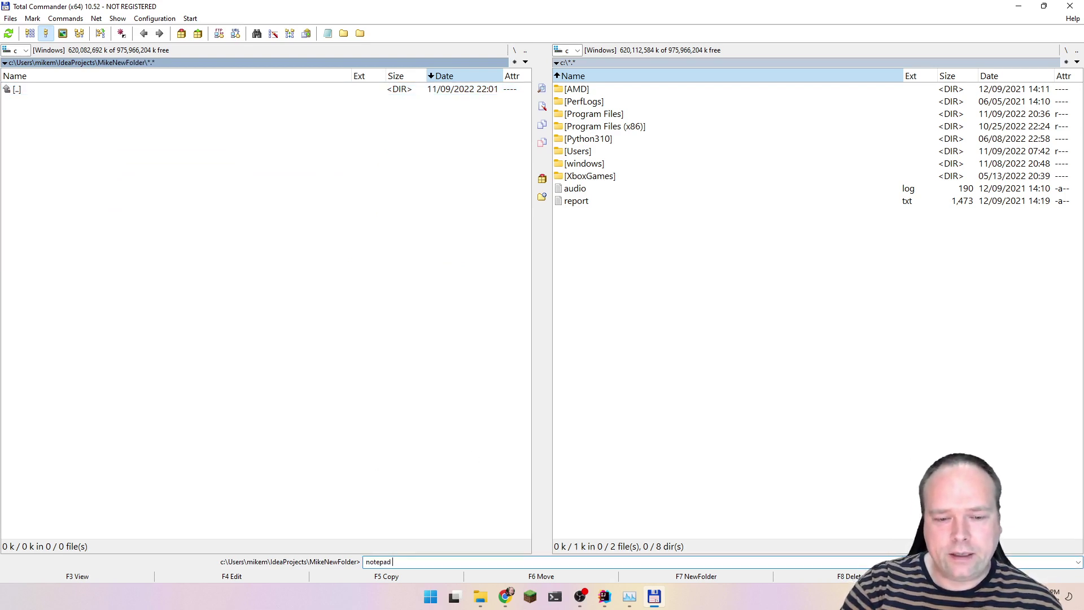
text(mynewfile.txt)
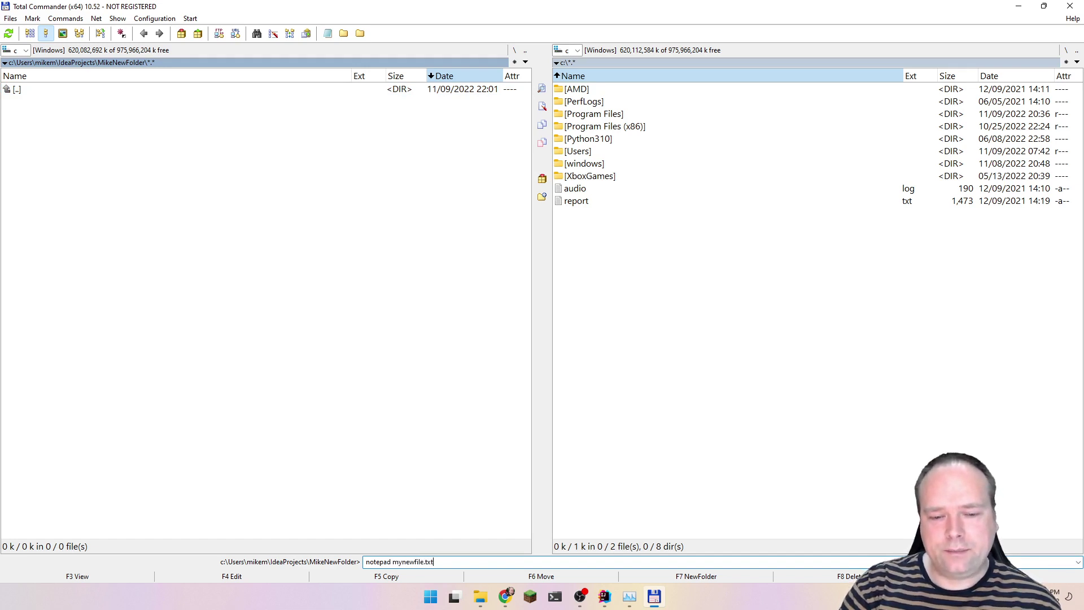
key(Return)
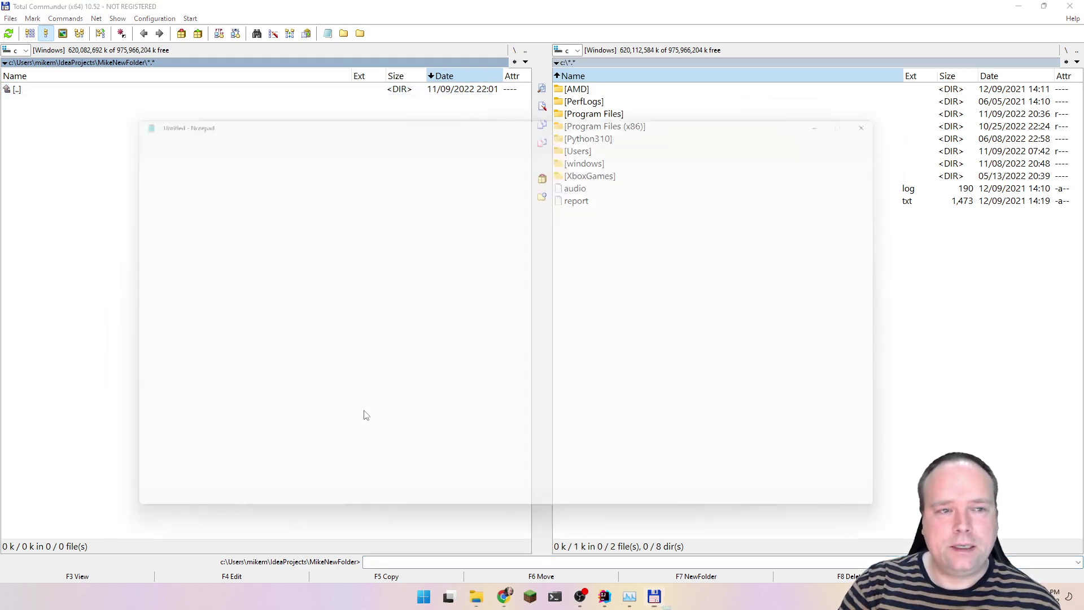
key(Return)
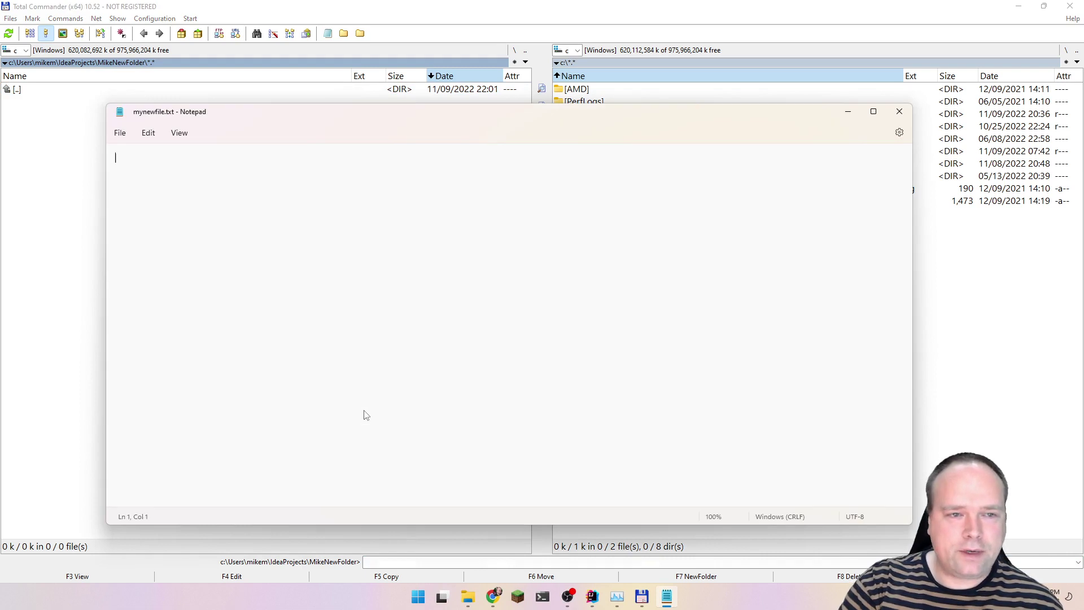
Write "Hello world1" in mynewfile.txt, save the file, and close Notepad.
text(Hello wor.ld)
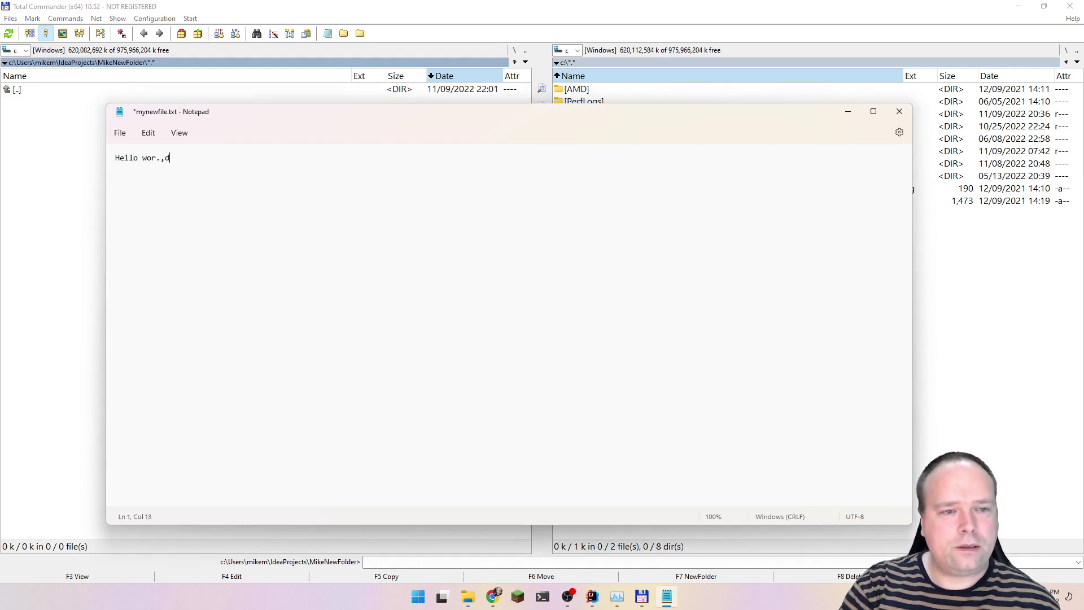
key(BackSpace)
key(BackSpace)
text(ld1)
key(ctrl+s)
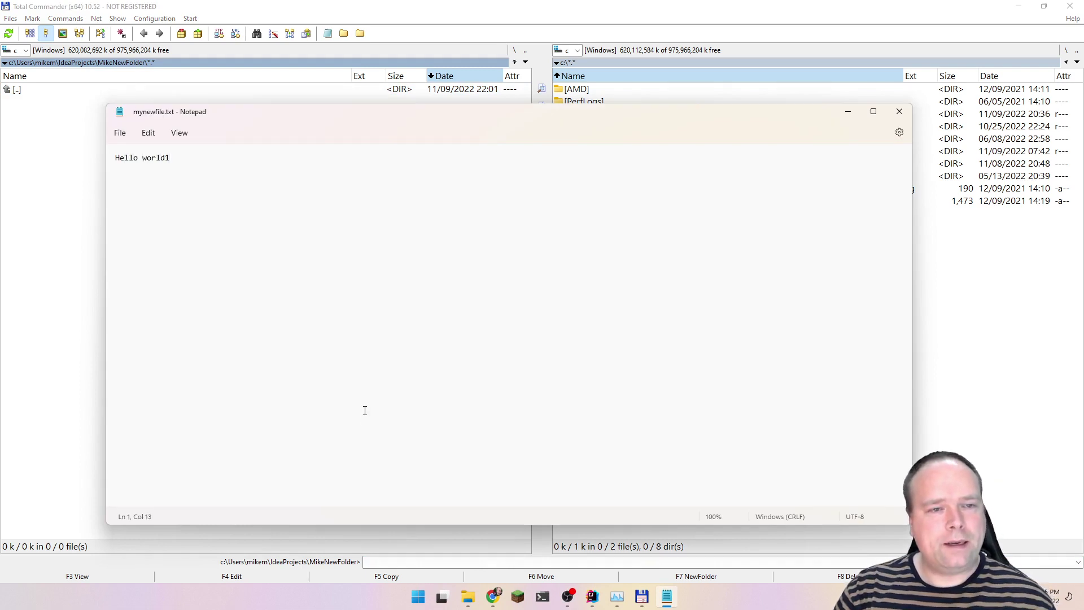
click(899, 111)
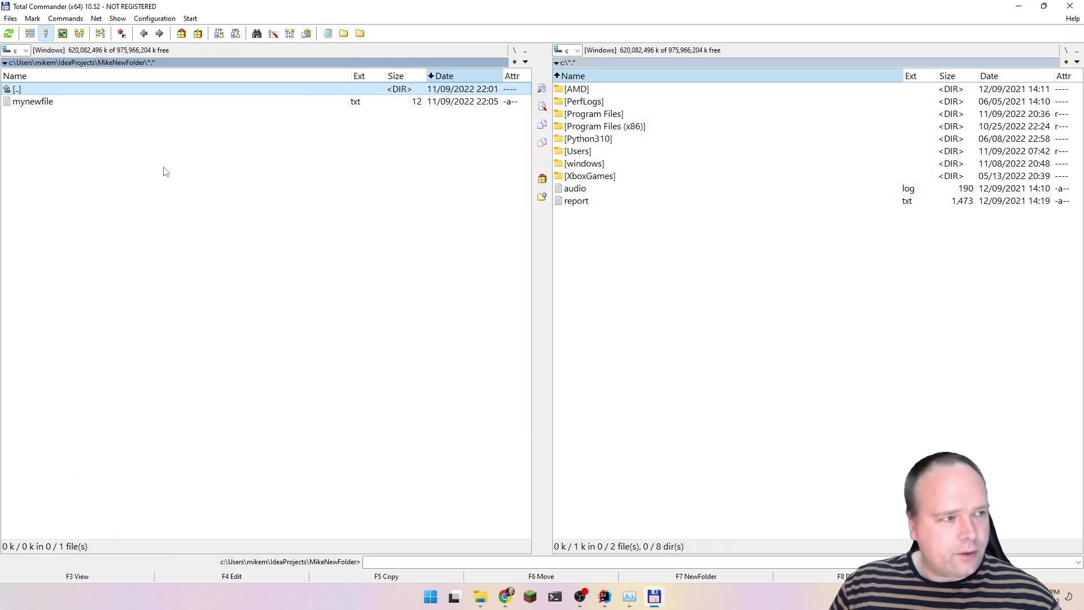
Show mynewfile.txt in the opposite panel with Quick View, select its text line, and clear the selection.
key(Down)
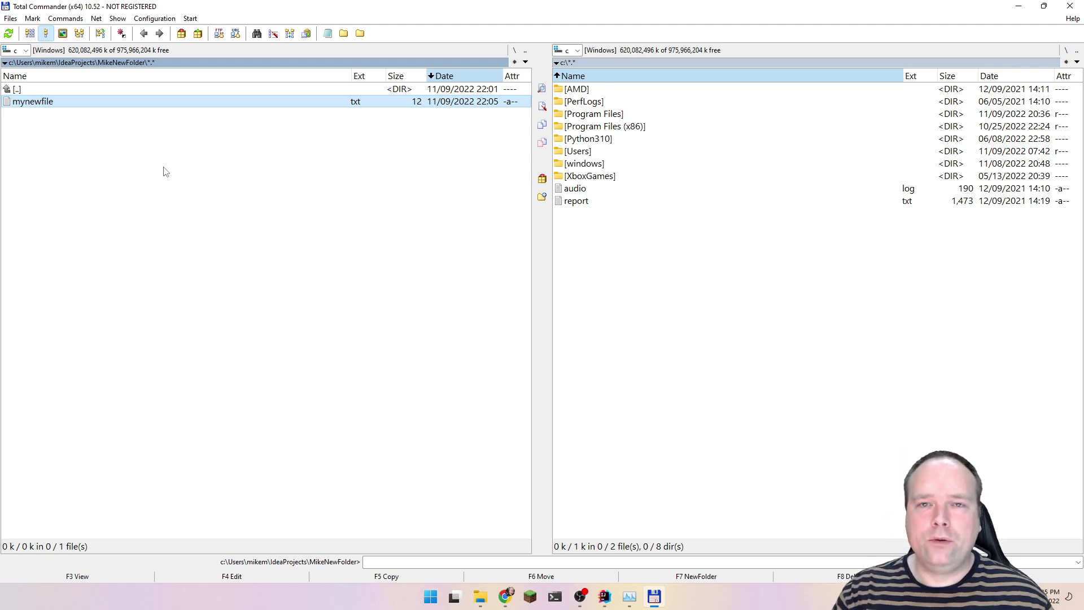
key(ctrl+q)
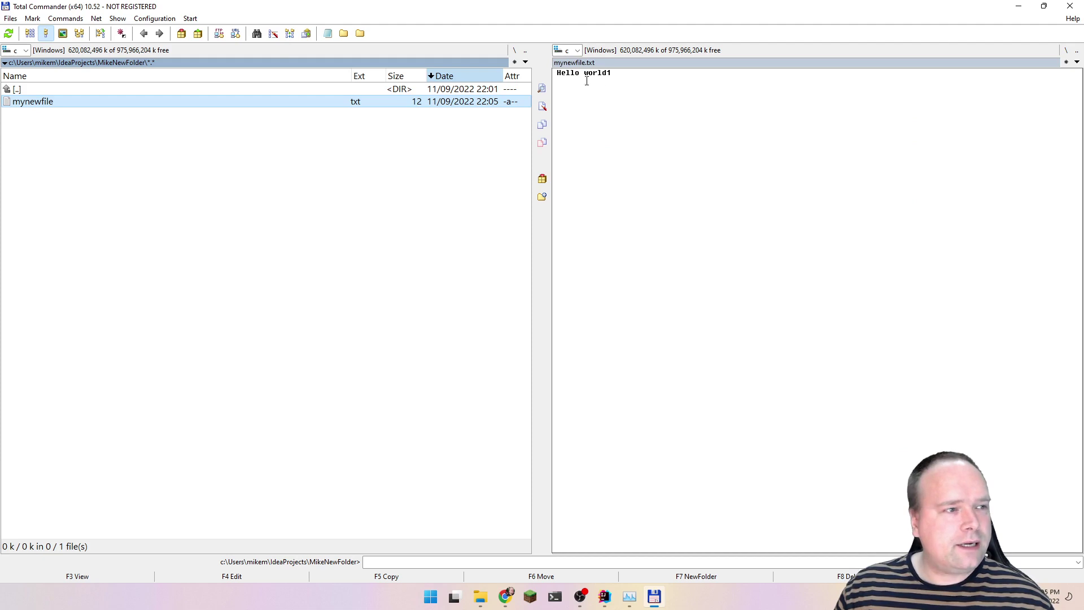
click(568, 83)
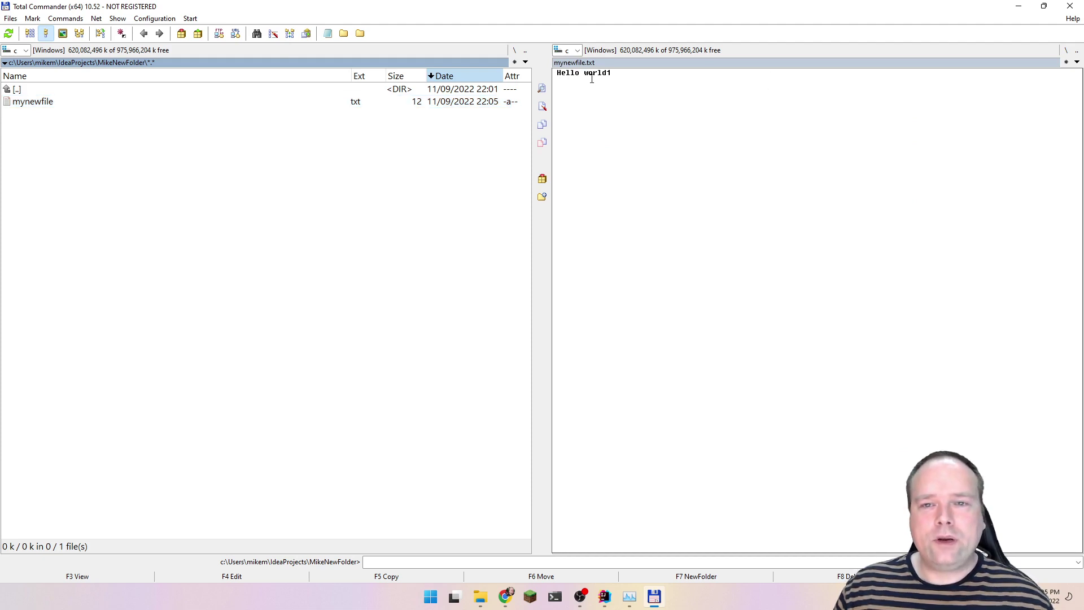
shift+click(563, 75)
drag(559, 75, 637, 80)
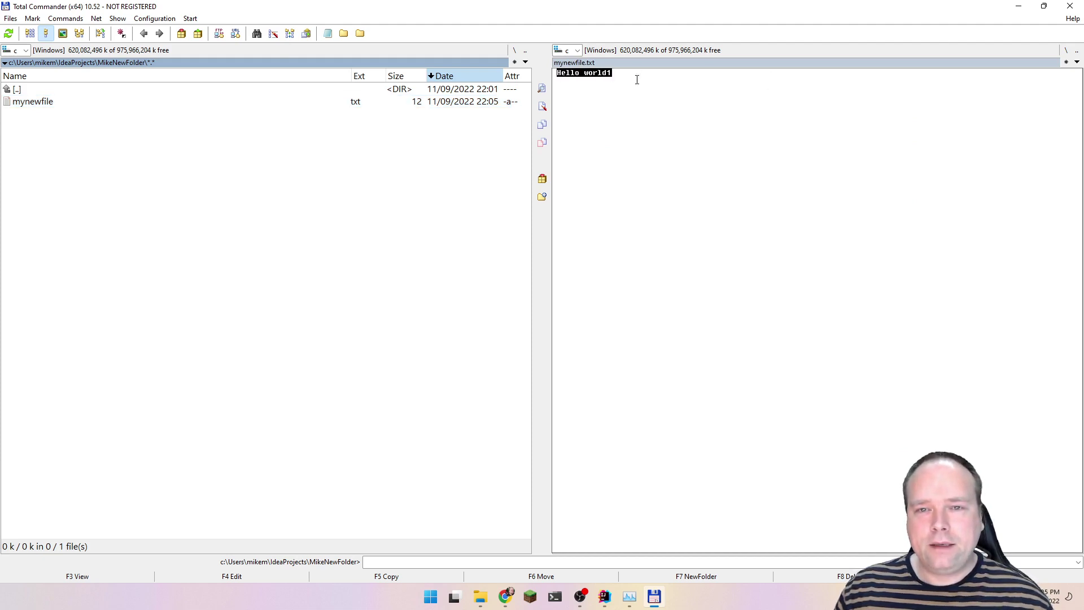
click(693, 172)
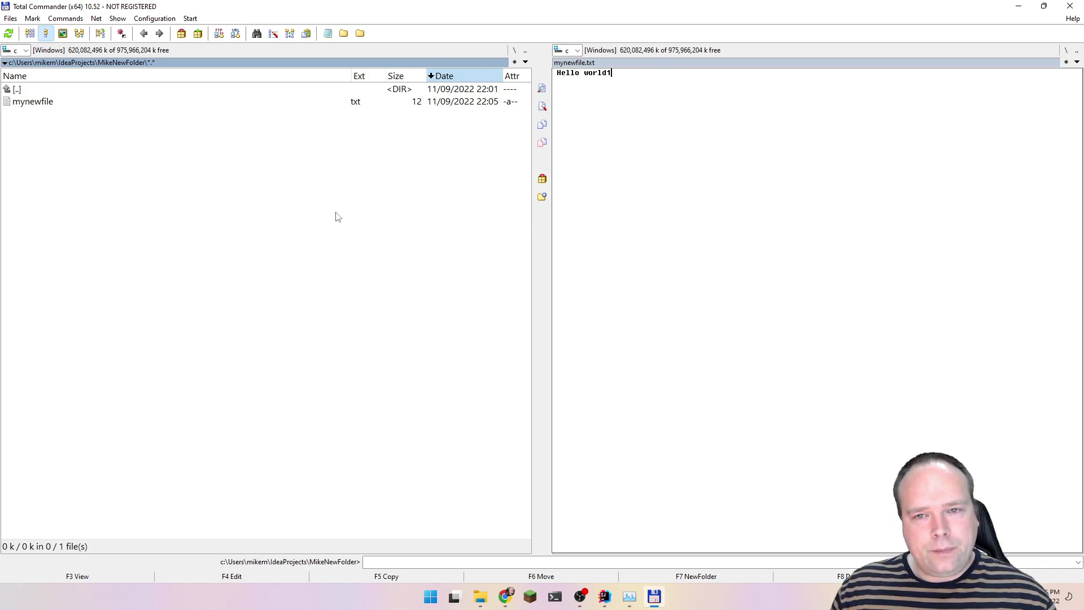
Close Quick View and go to the Videos folder through its button bar shortcut.
key(ctrl+q)
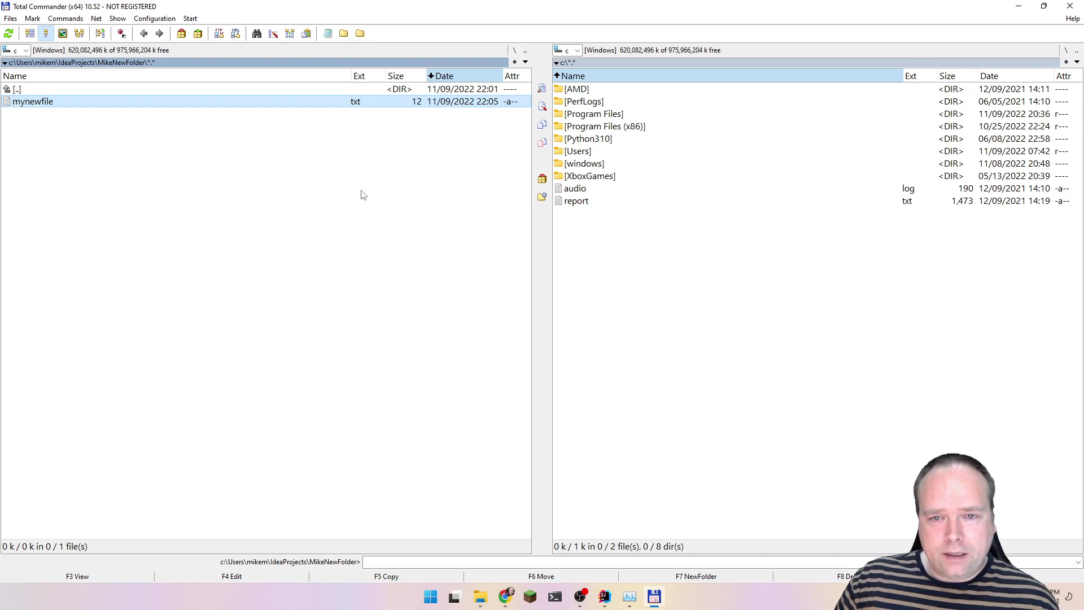
click(343, 34)
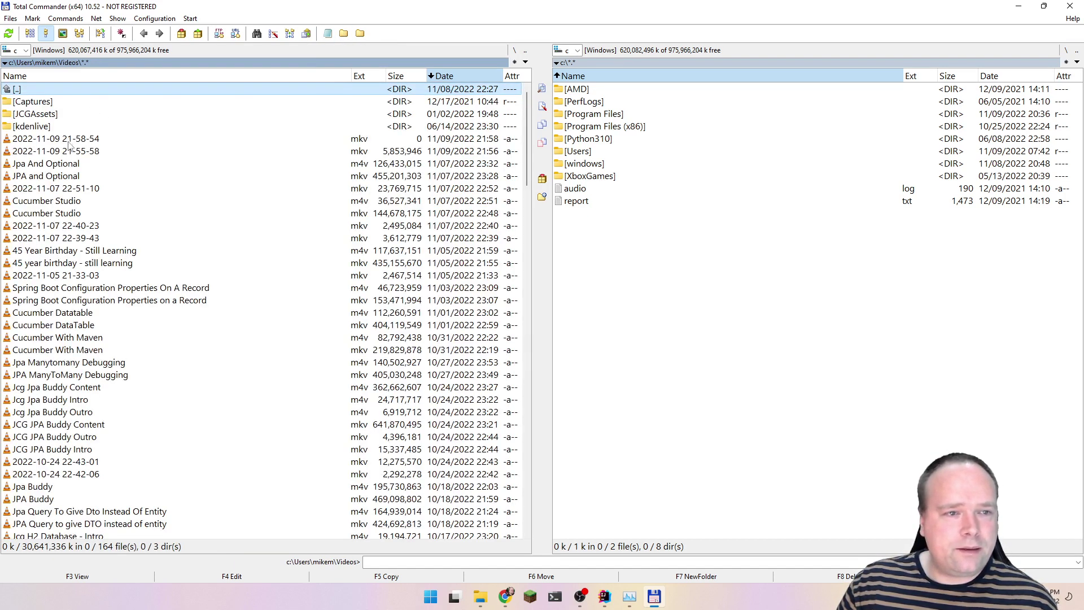
Go to IdeaProjects through its shortcut and add MikeNewFolder to the button bar as a new folder shortcut.
click(360, 34)
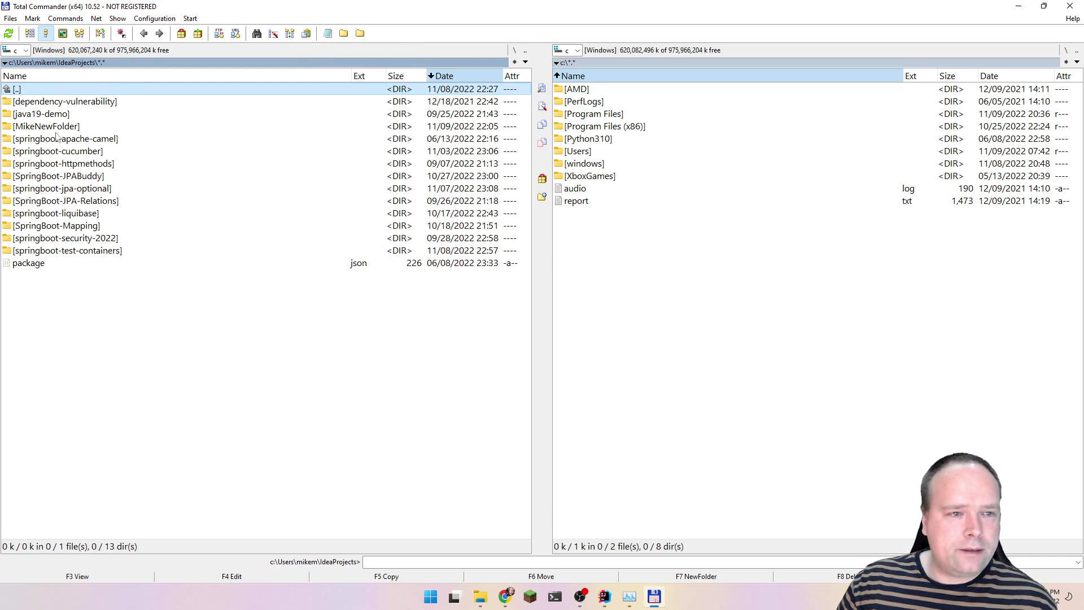
click(84, 128)
drag(84, 127, 379, 33)
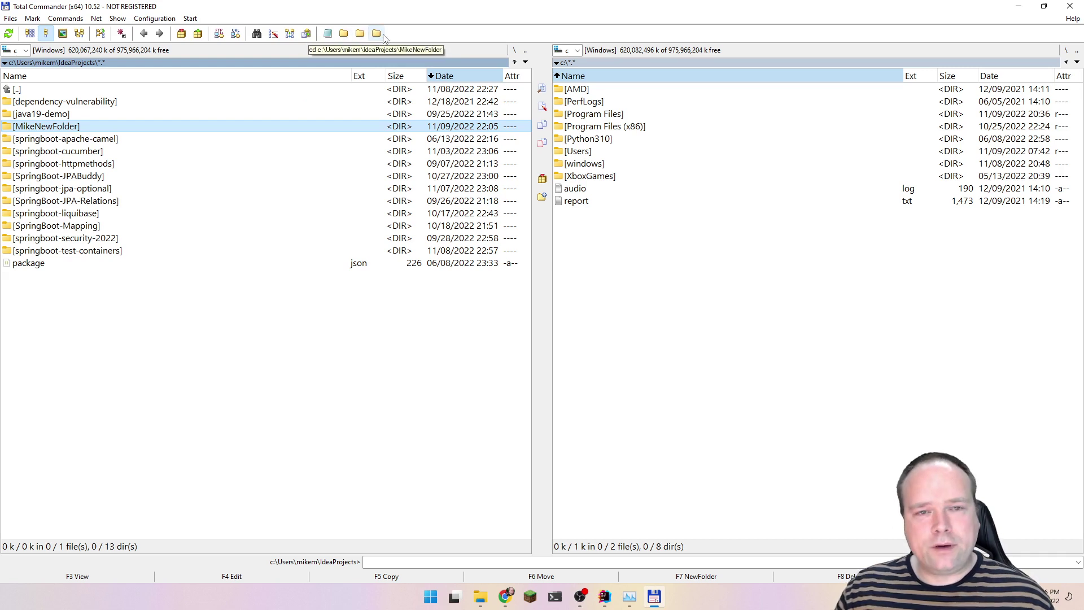
Look through the Layout, Display, Icons and Font pages of the program's configuration options.
click(172, 19)
click(159, 31)
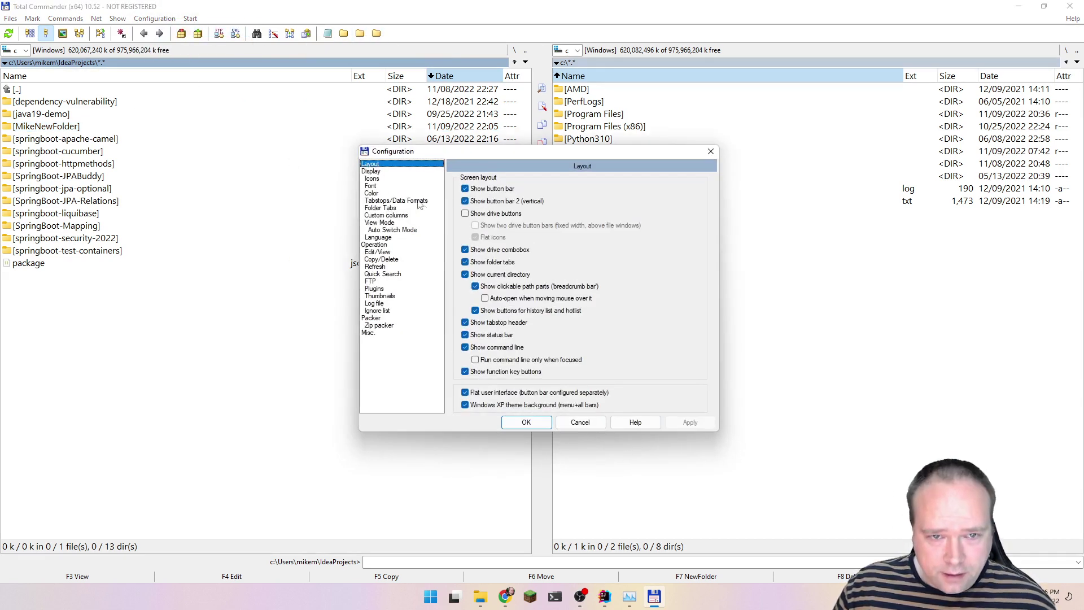
click(385, 171)
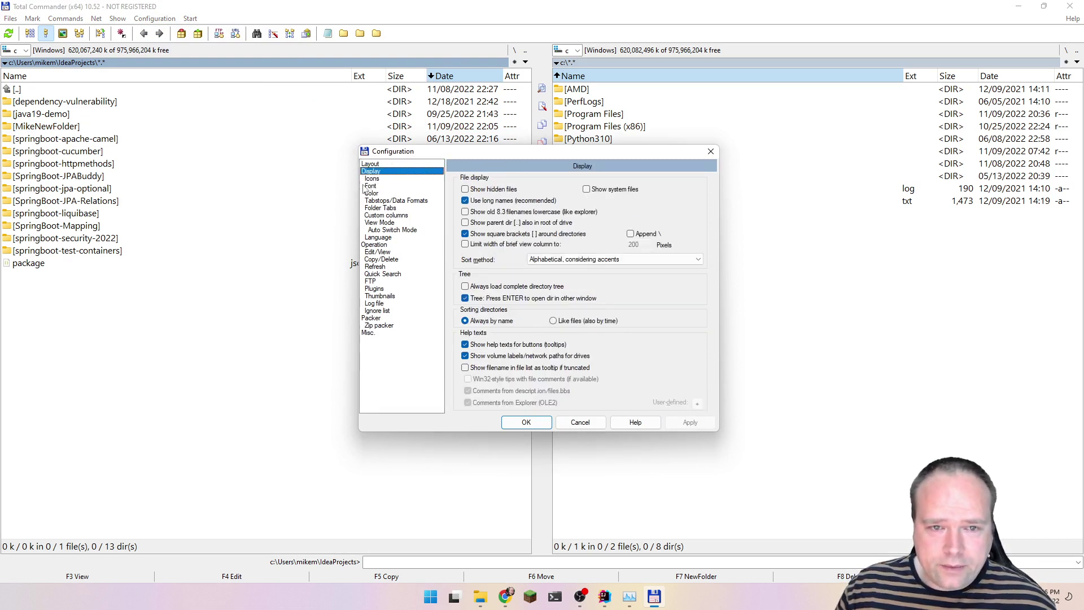
click(375, 179)
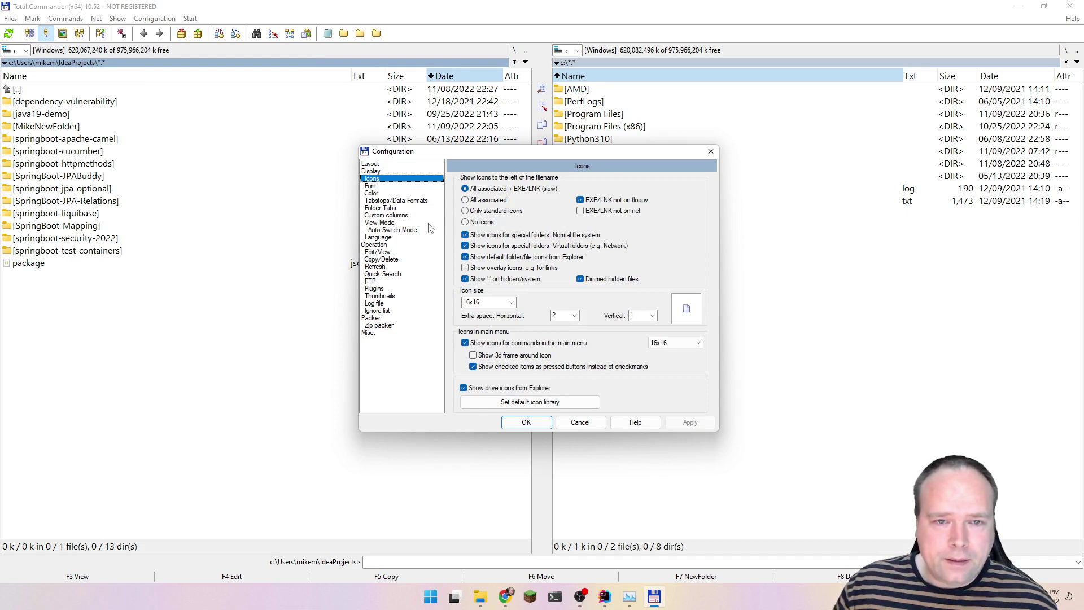
click(373, 187)
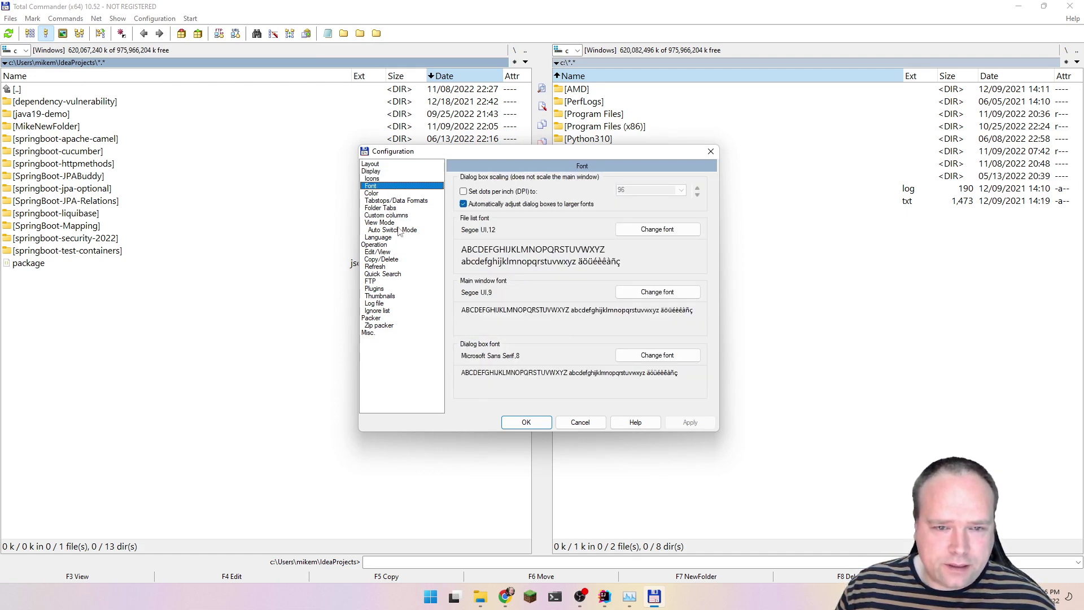
Set the file list icon size to 32x32 on the Icons page and apply it.
click(389, 179)
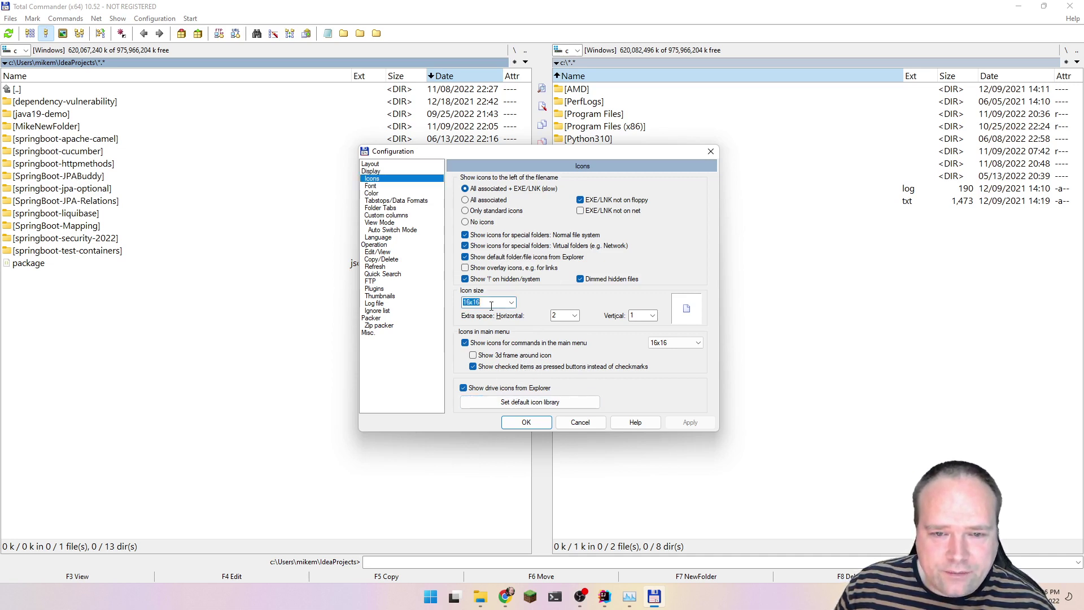
click(513, 305)
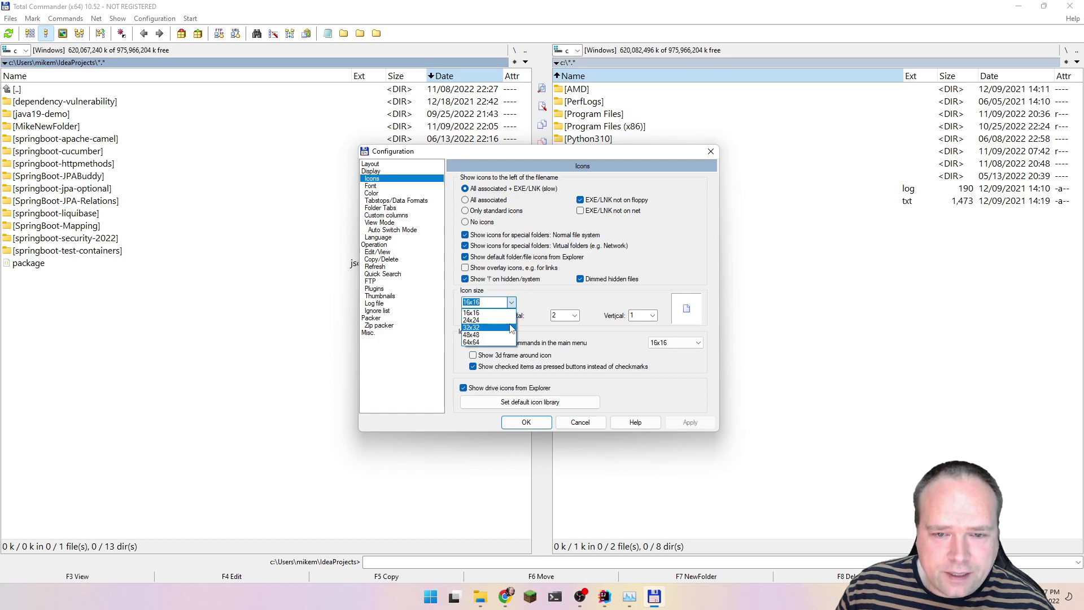
click(511, 328)
click(690, 422)
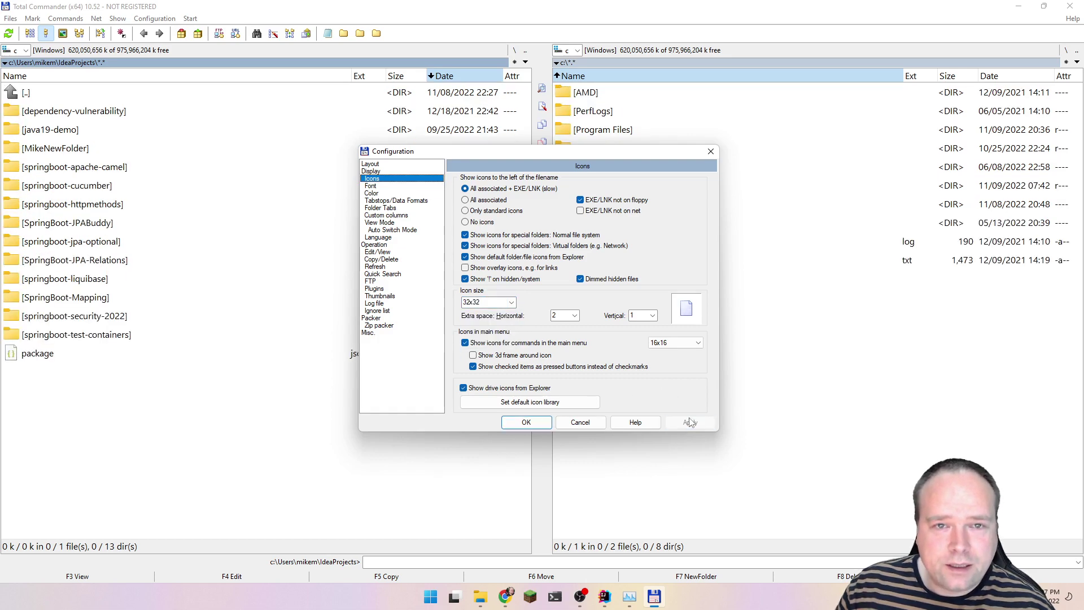
Set the file list icon size back to 16x16, apply it, and close the configuration options.
click(511, 302)
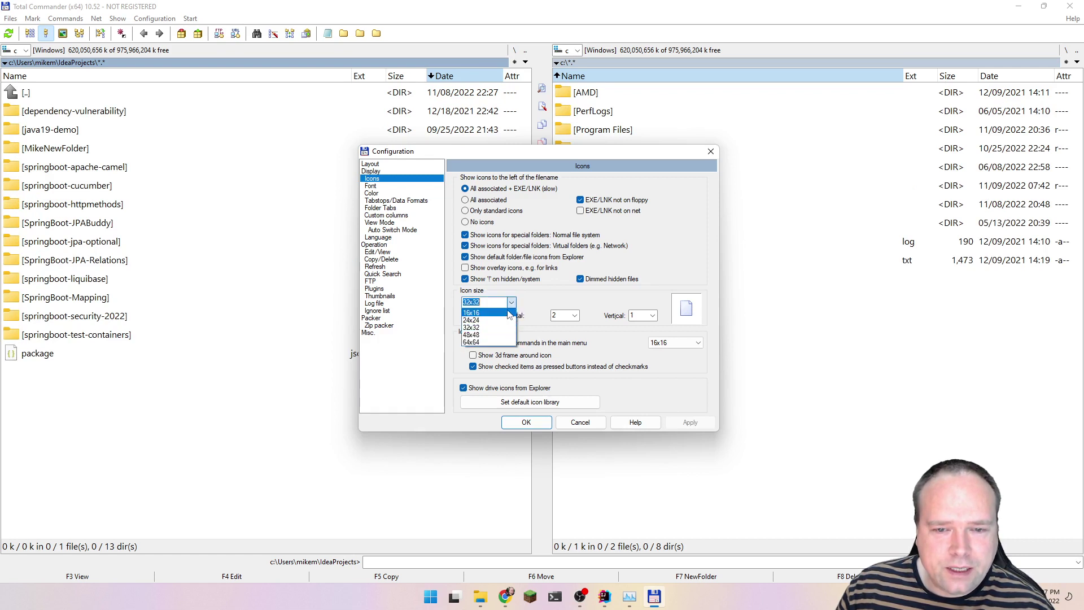
click(503, 314)
click(687, 421)
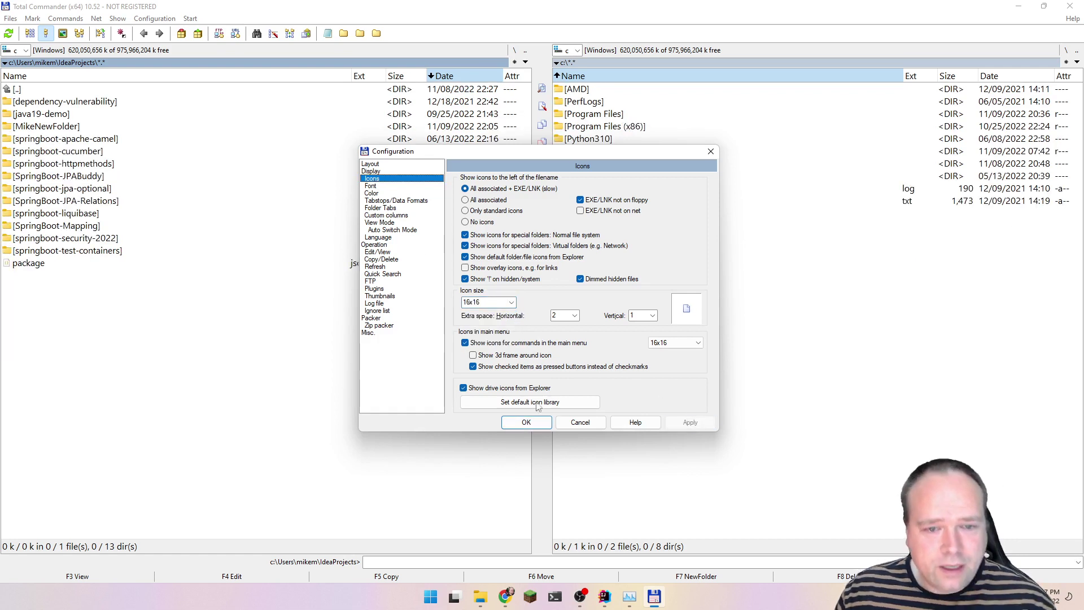
click(526, 422)
Turn off the Small icons option for the horizontal button bar and accept the change.
click(117, 19)
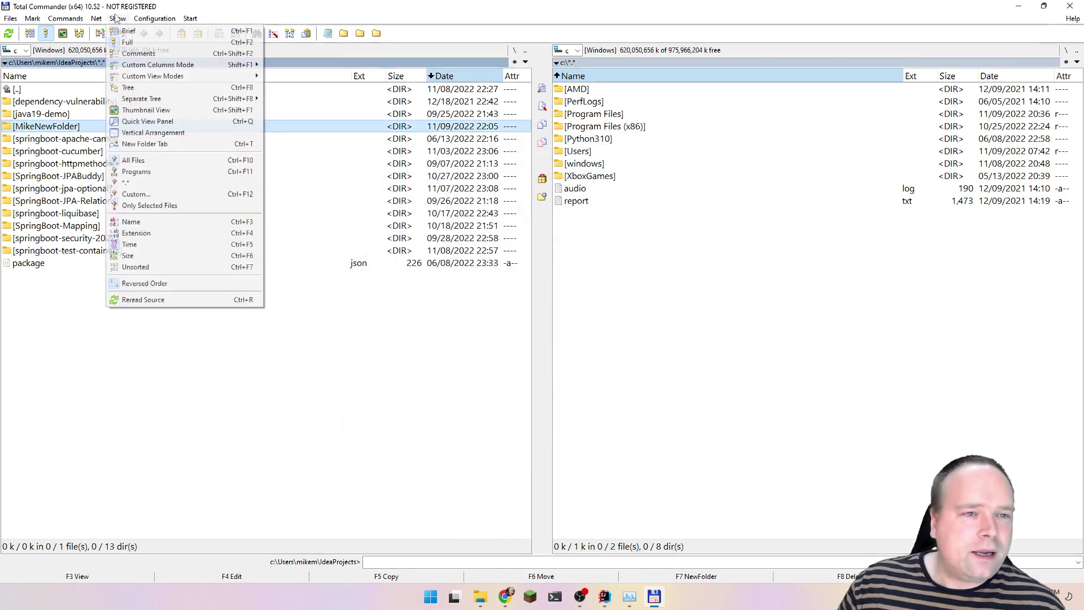
mouse_move(140, 21)
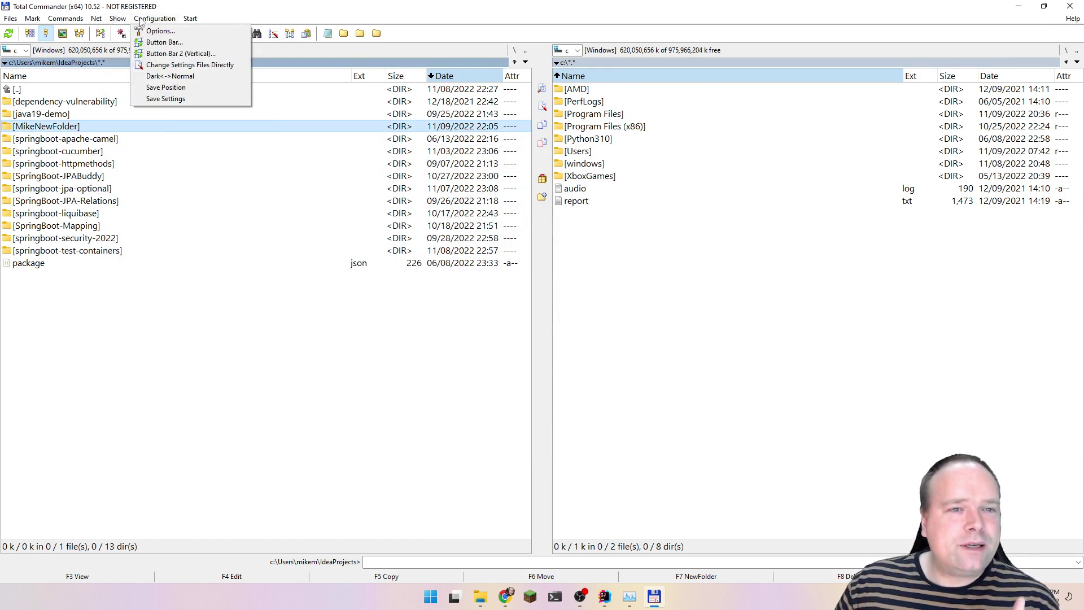
click(158, 44)
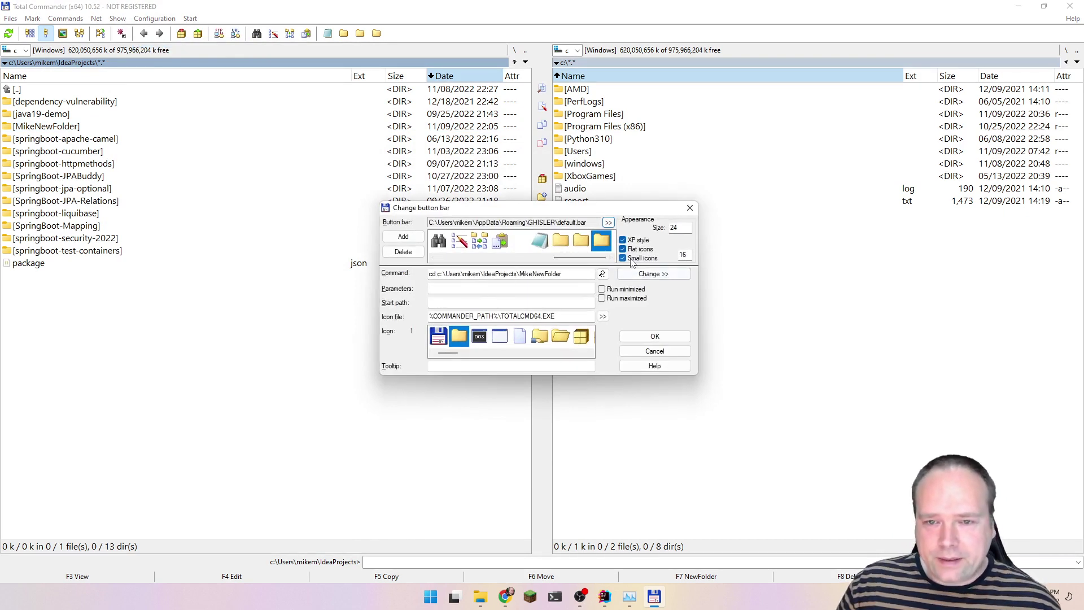
click(631, 261)
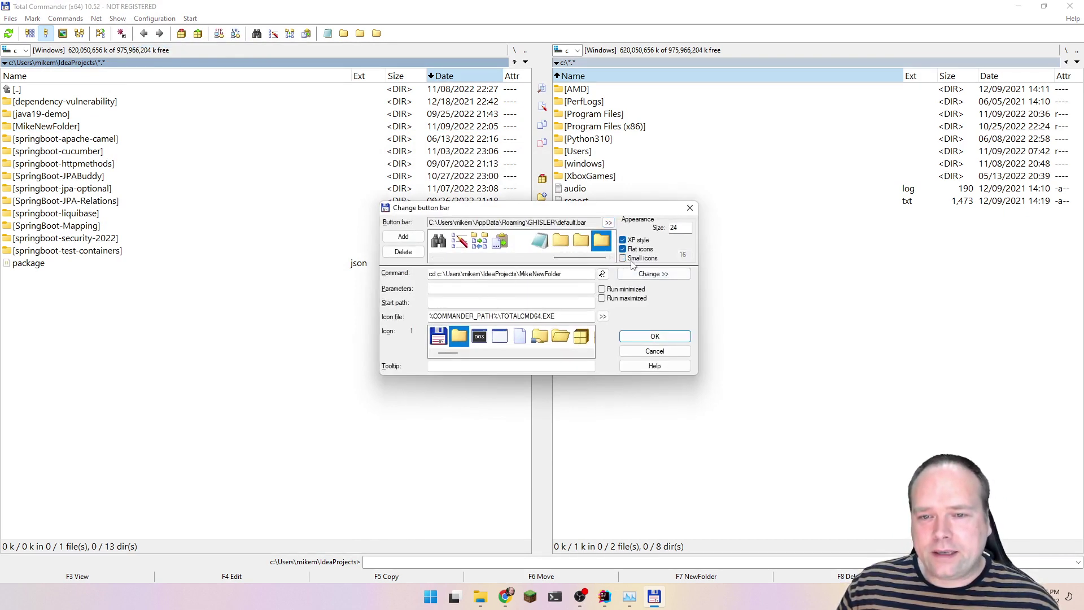
click(629, 336)
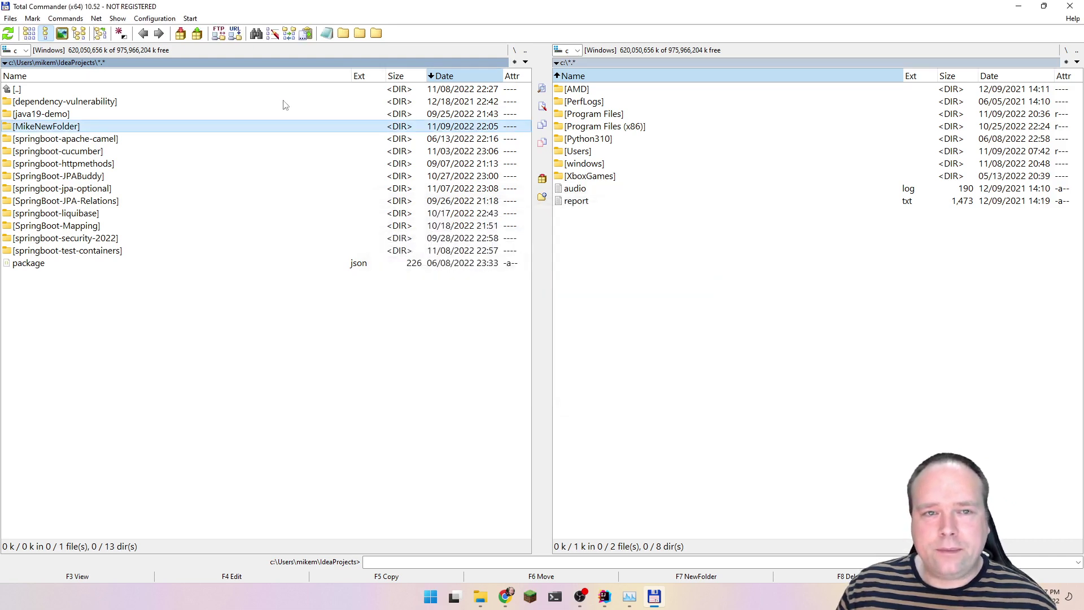
In the button bar settings, give the Videos folder shortcut the red down-arrow icon, number 26.
click(154, 19)
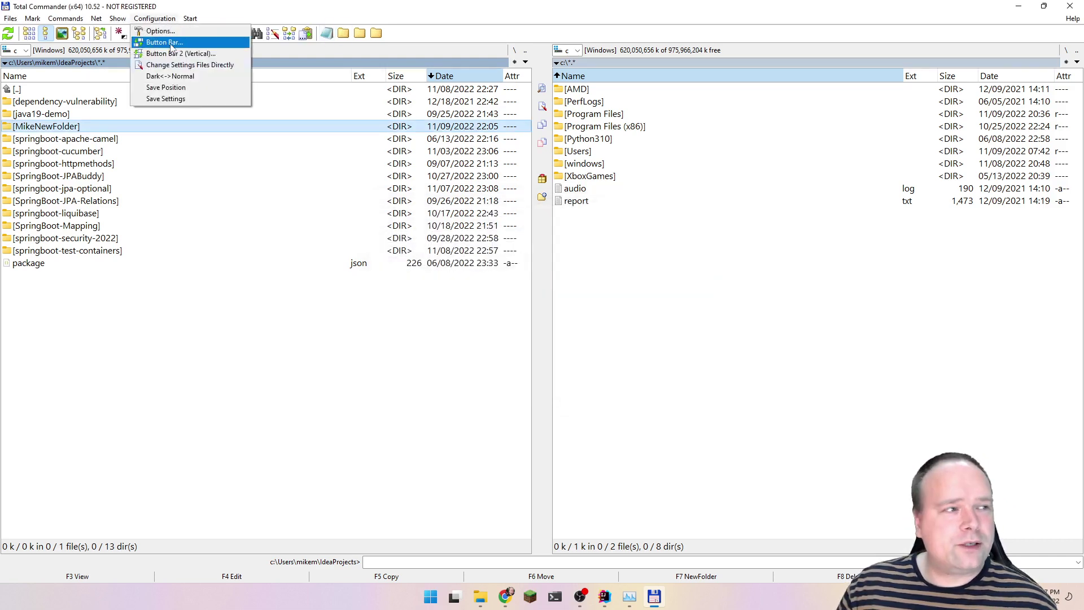
click(171, 43)
click(561, 241)
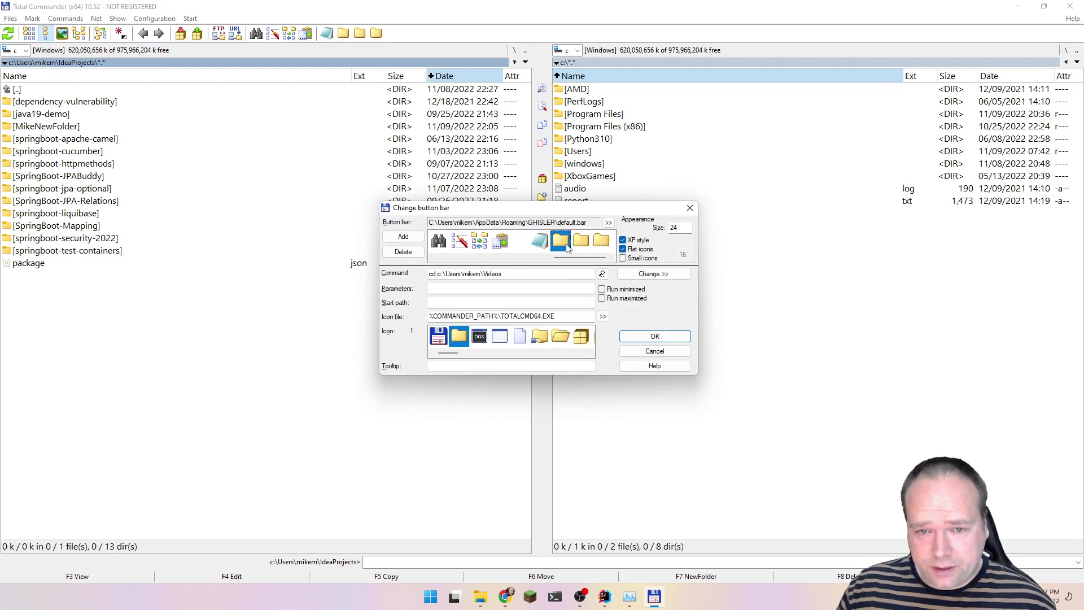
click(579, 247)
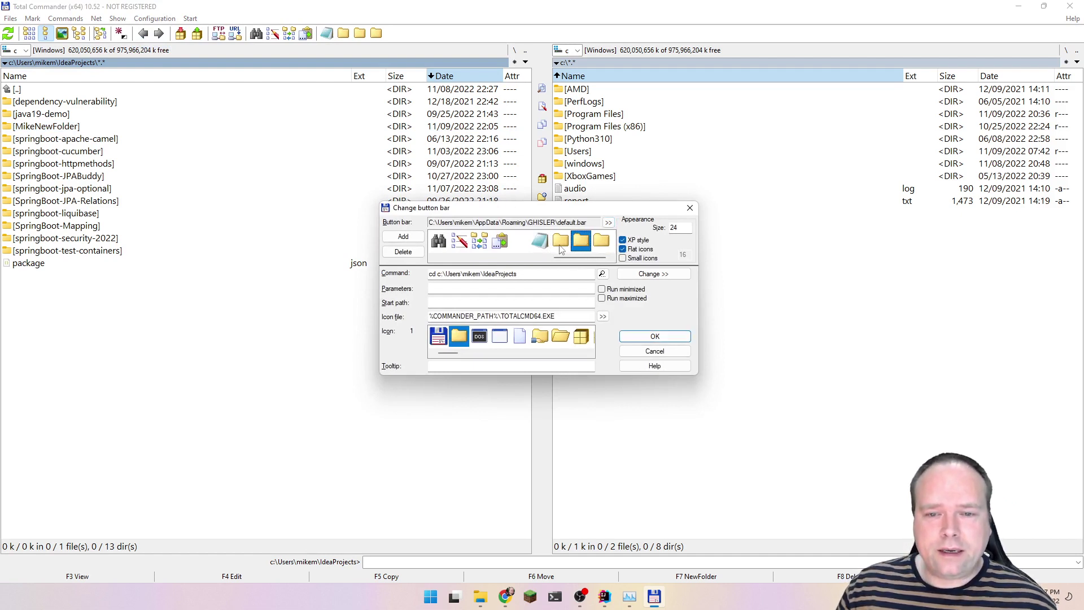
click(560, 248)
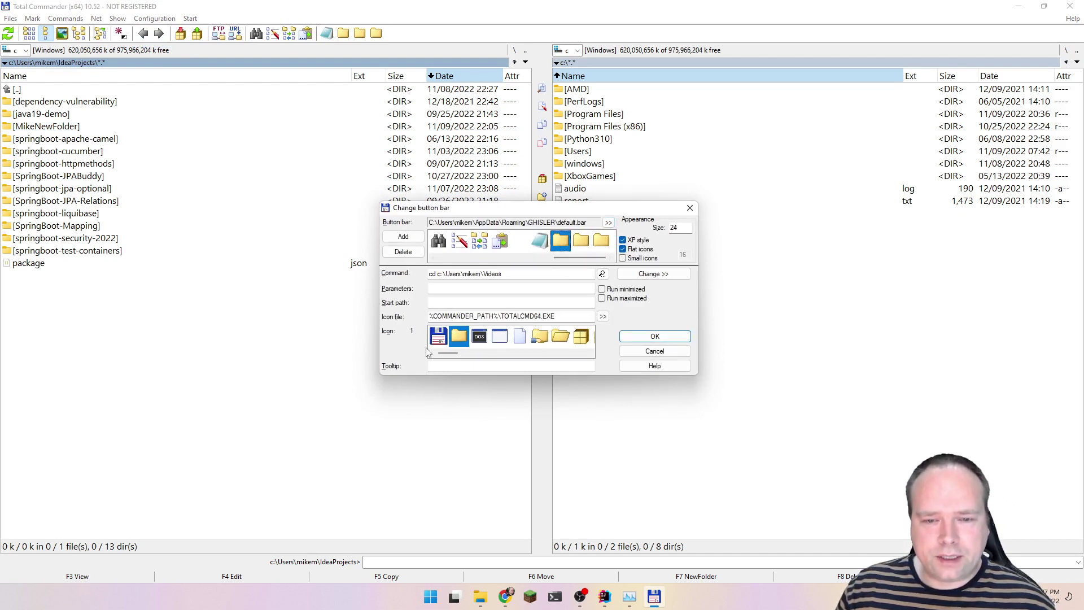
drag(445, 354, 504, 361)
click(499, 336)
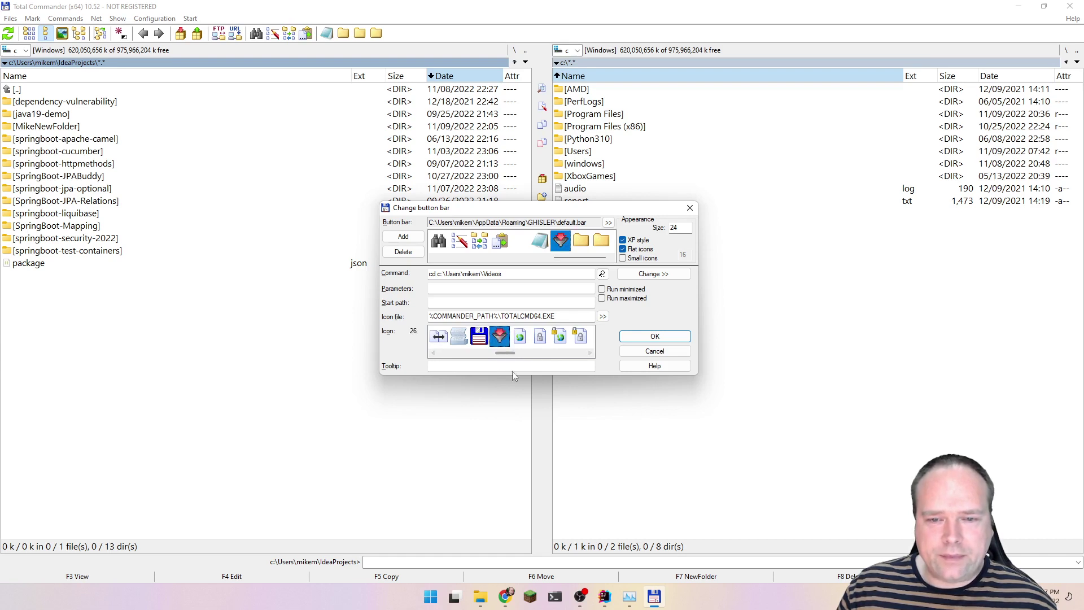
Give the IdeaProjects shortcut the page icon with an exclamation mark, number 18, and accept the button bar changes.
click(581, 240)
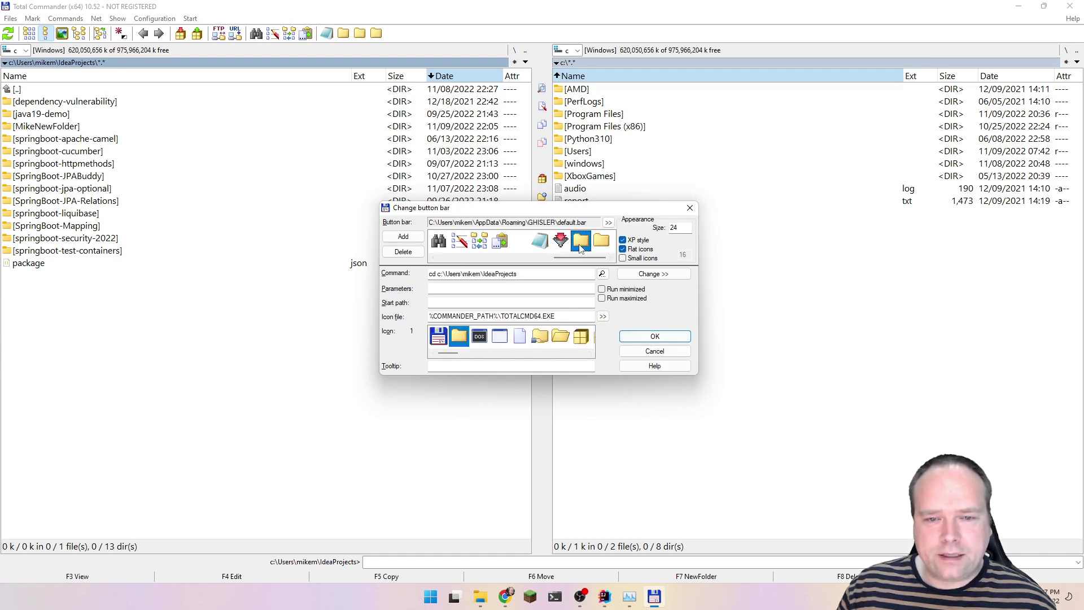
drag(451, 353, 458, 354)
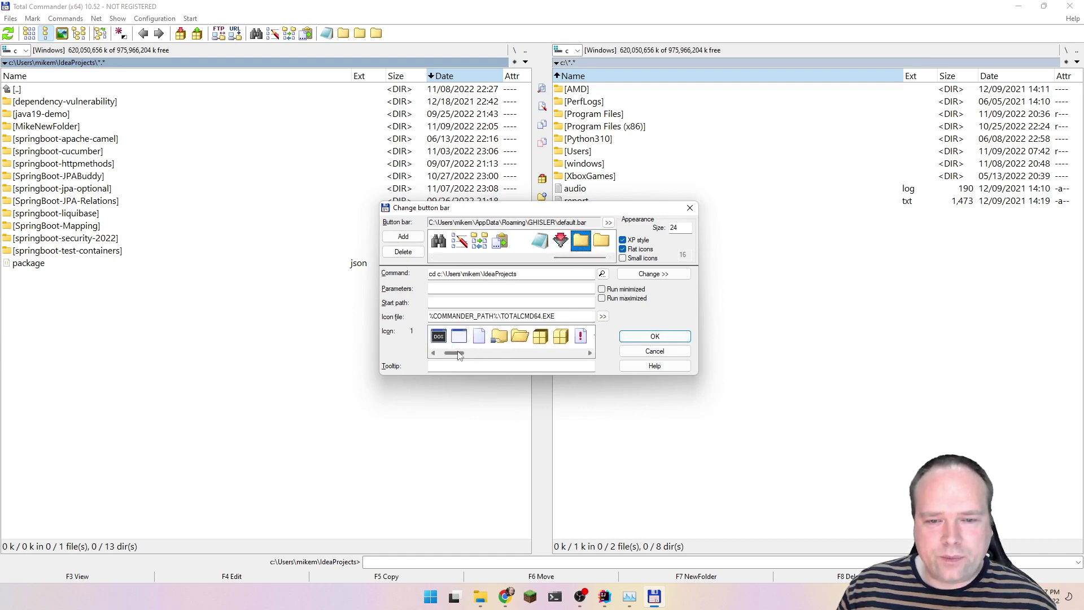
click(481, 336)
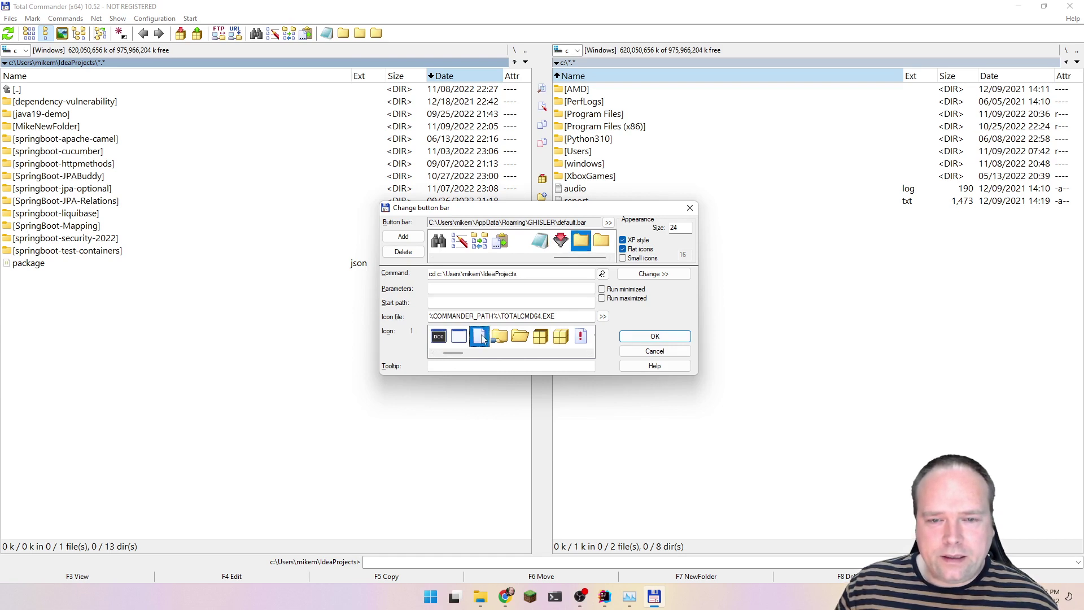
key(Right)
key(Right)
key(Right)
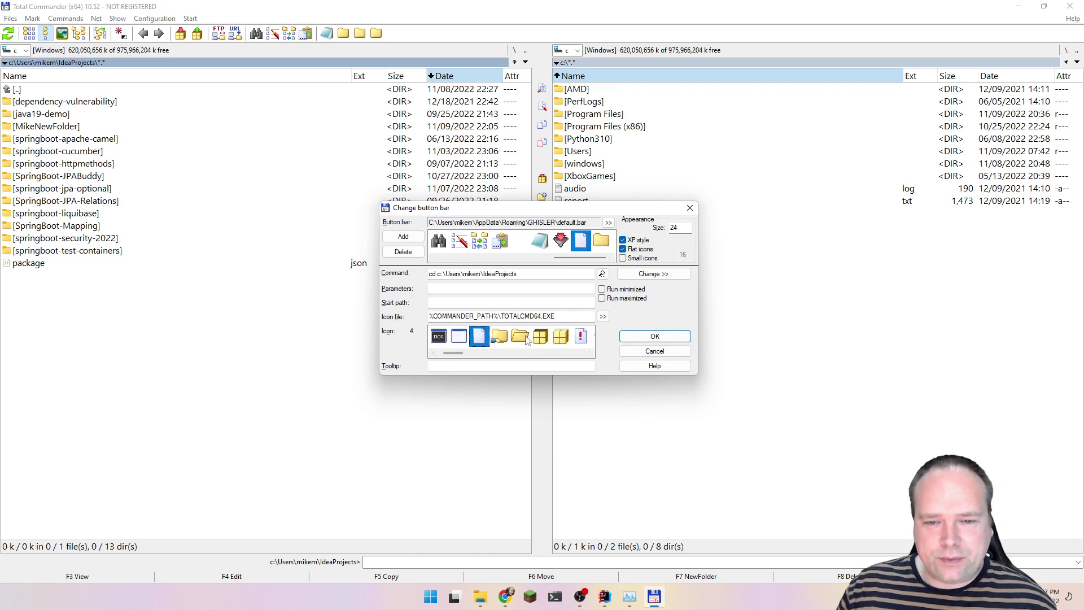
drag(455, 355, 491, 354)
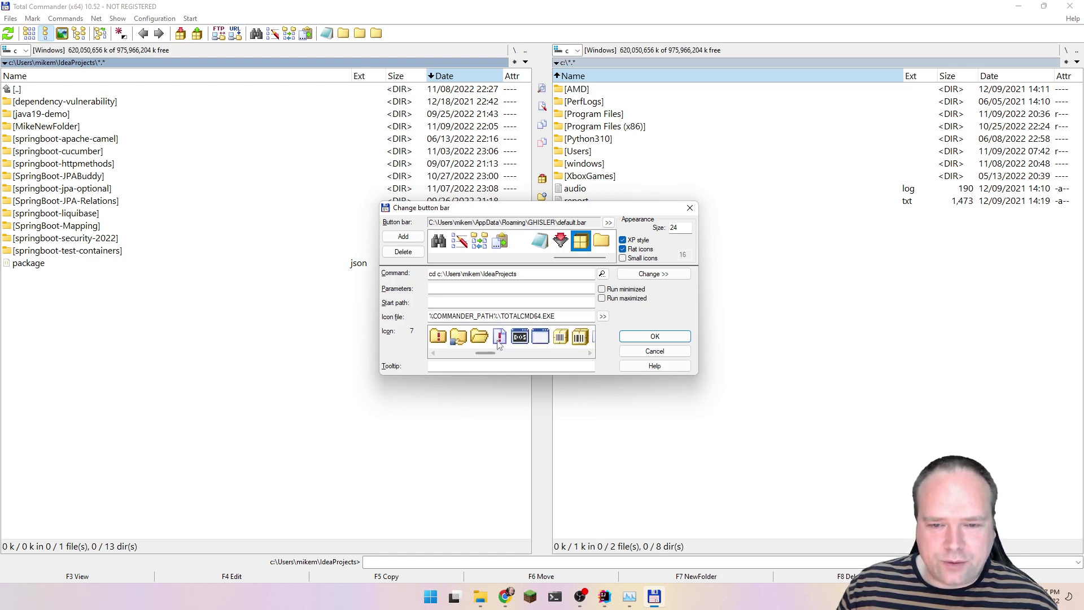
click(499, 338)
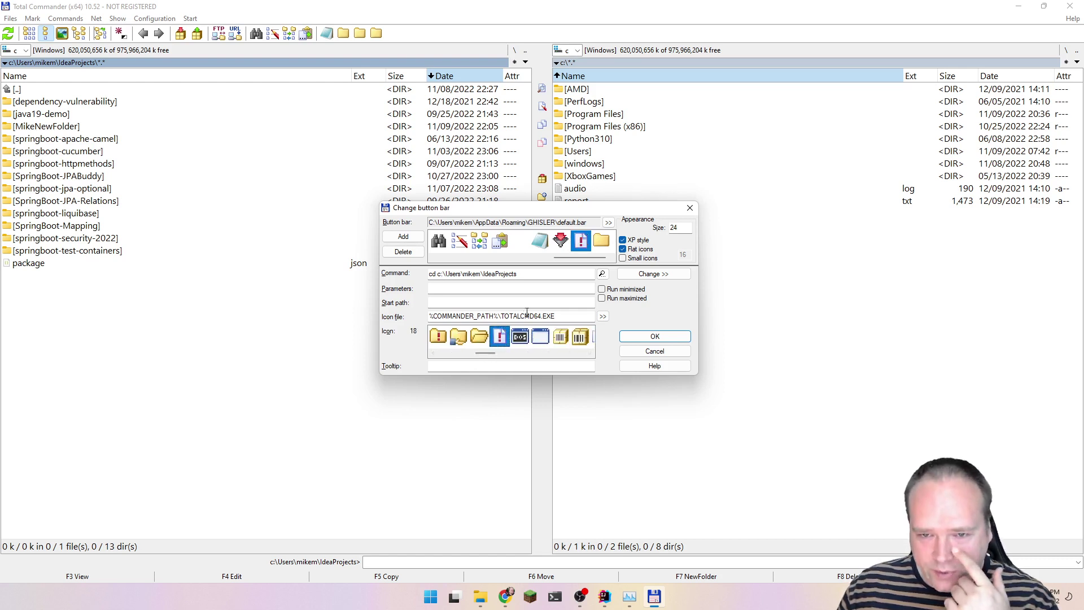
click(654, 339)
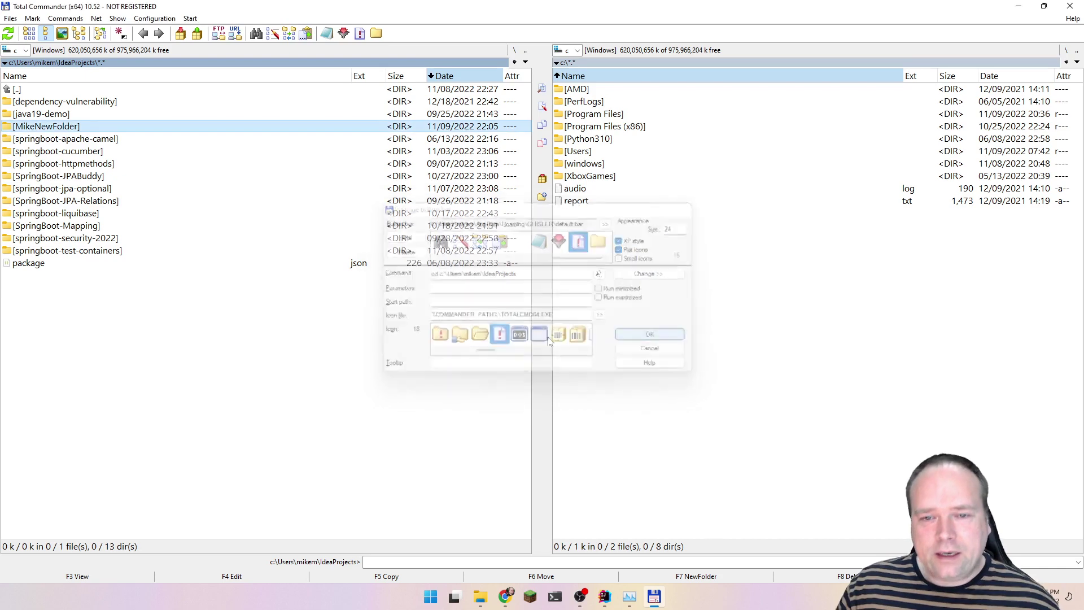
Try the restyled shortcuts by visiting Videos, IdeaProjects, and Videos again.
click(343, 35)
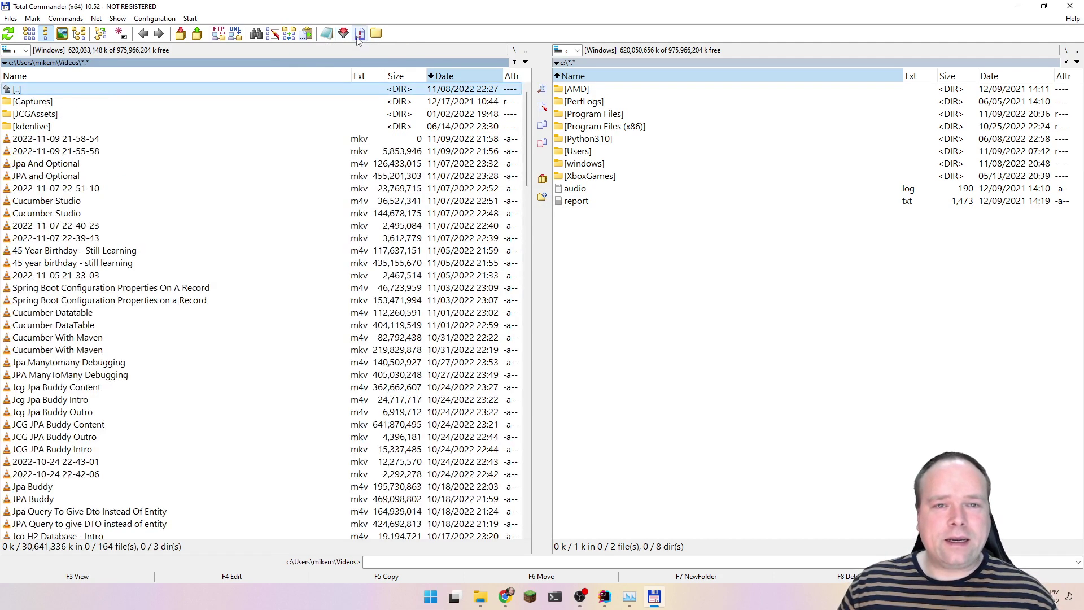
click(360, 35)
click(345, 35)
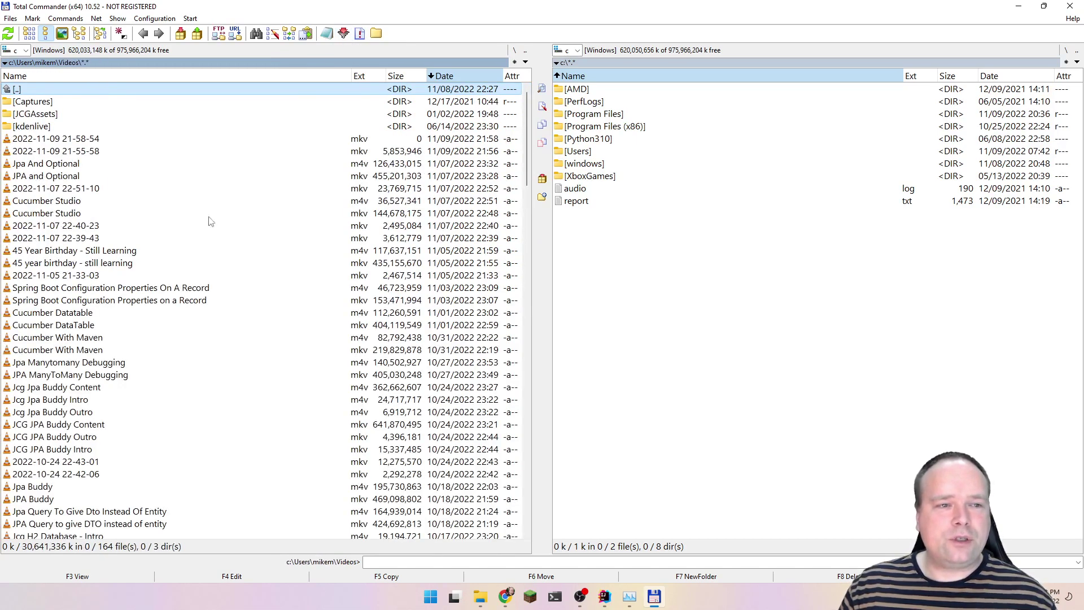
click(88, 139)
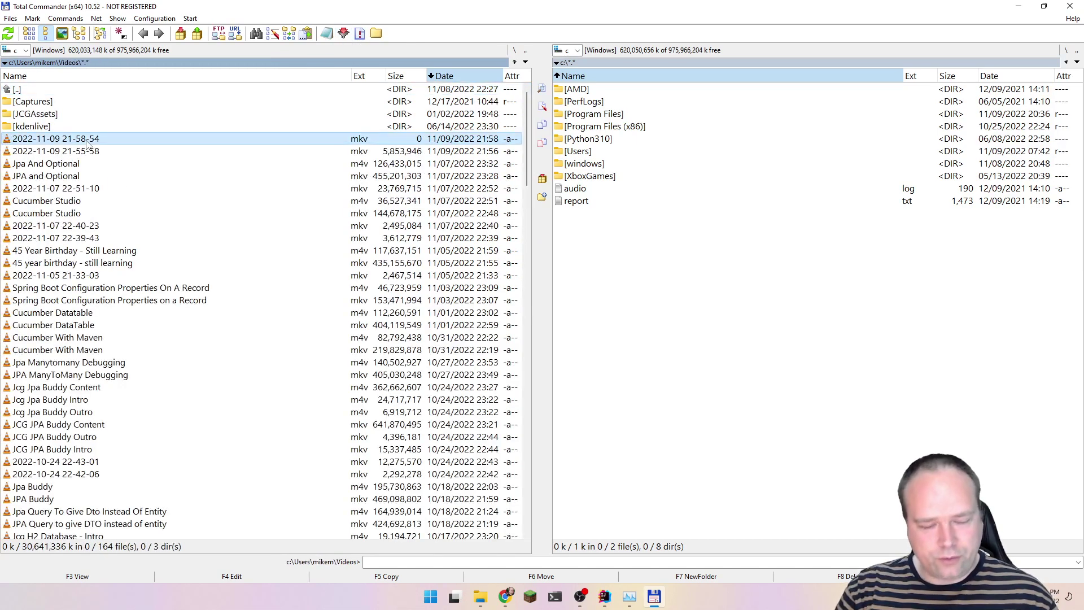
key(ctrl+q)
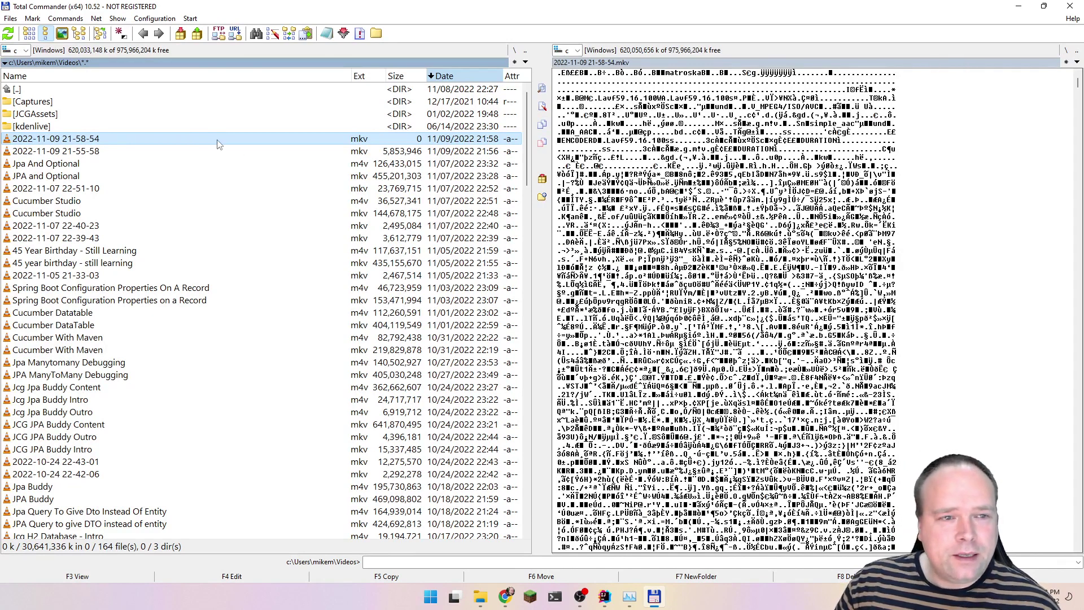
click(178, 151)
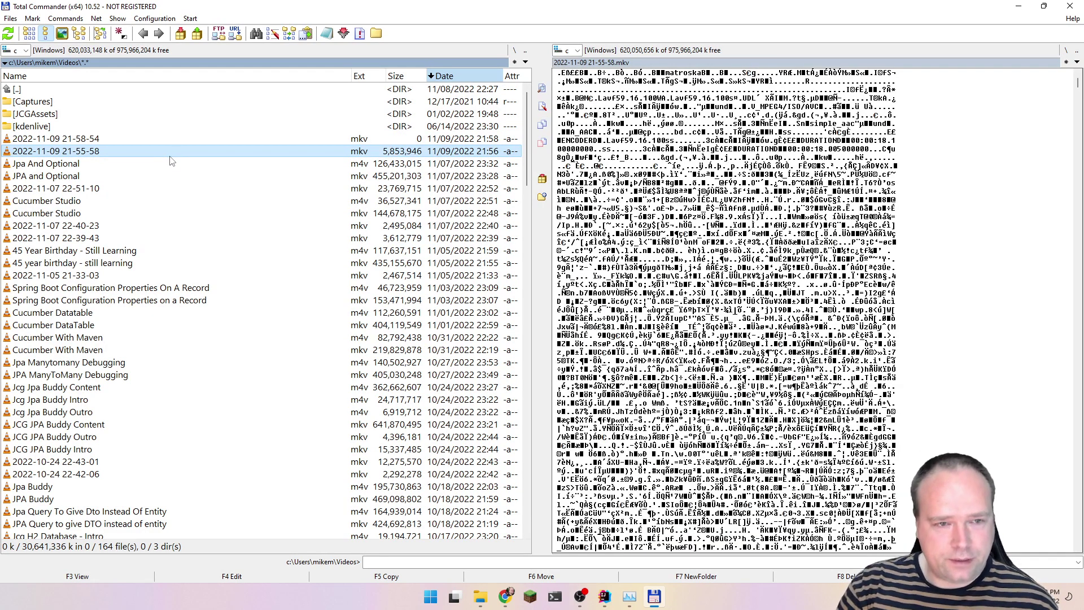
key(ctrl+q)
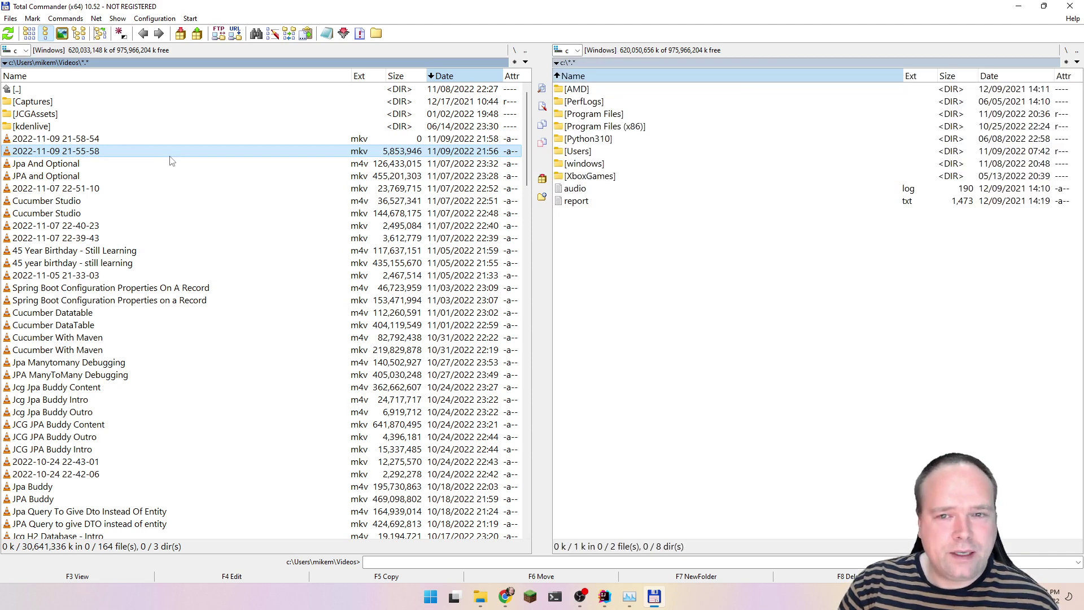
key(ctrl+q)
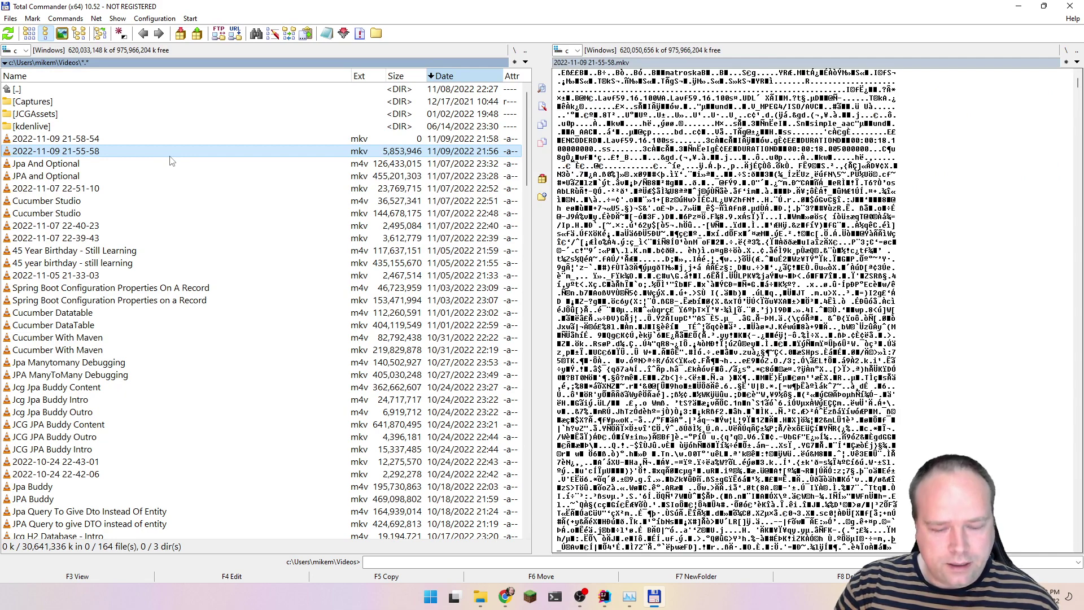
key(ctrl+q)
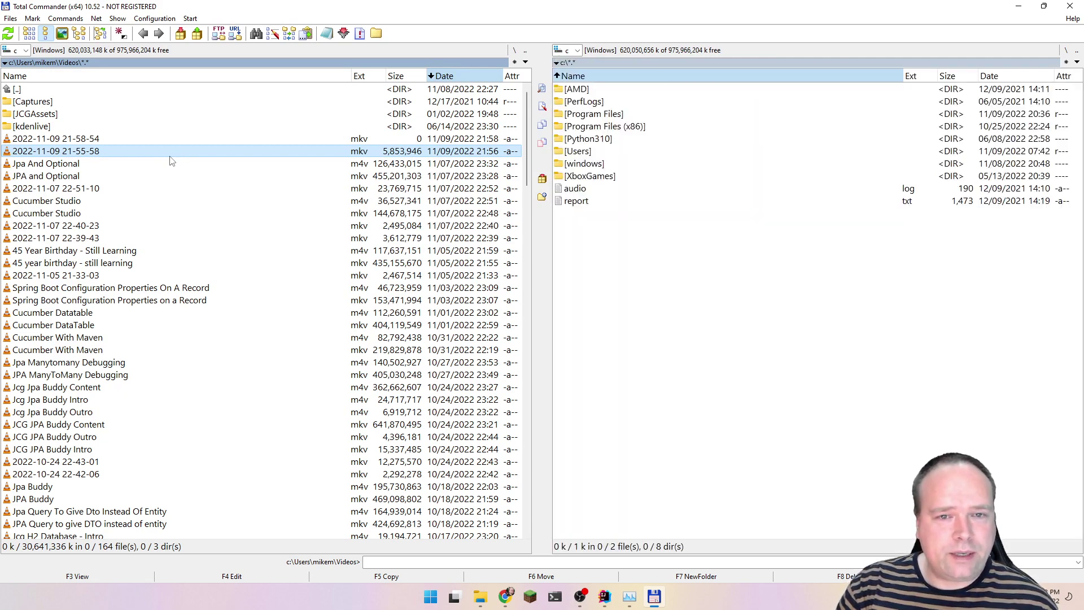
double_click(170, 156)
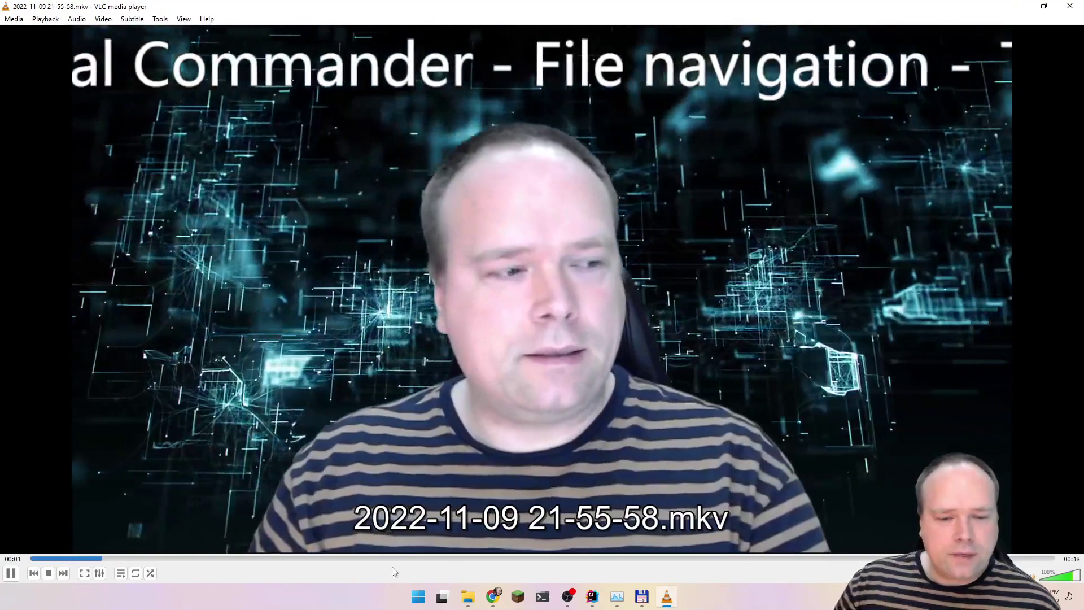
click(405, 559)
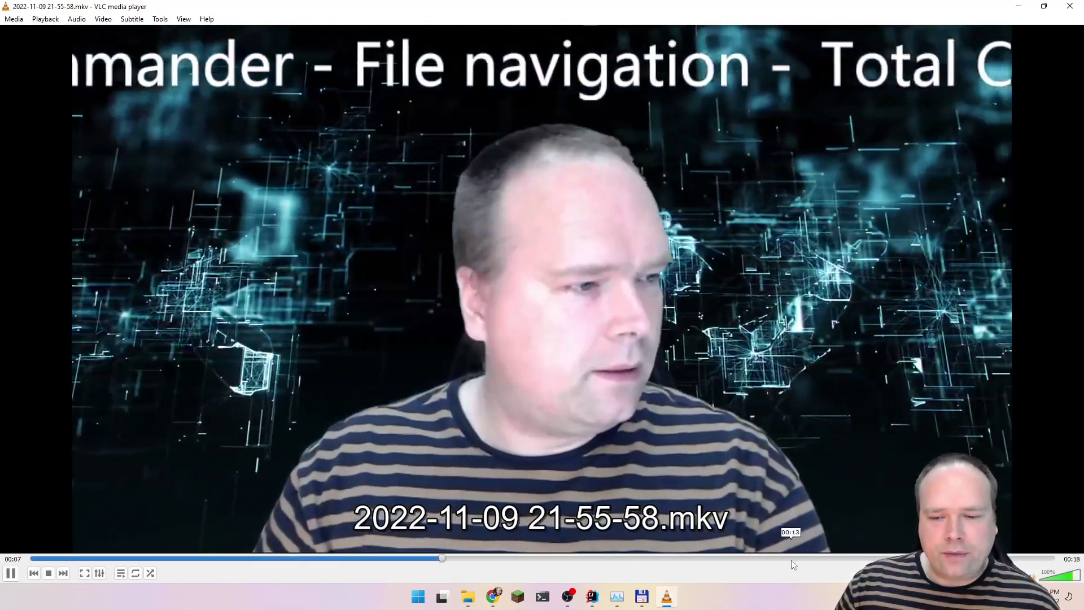
click(791, 558)
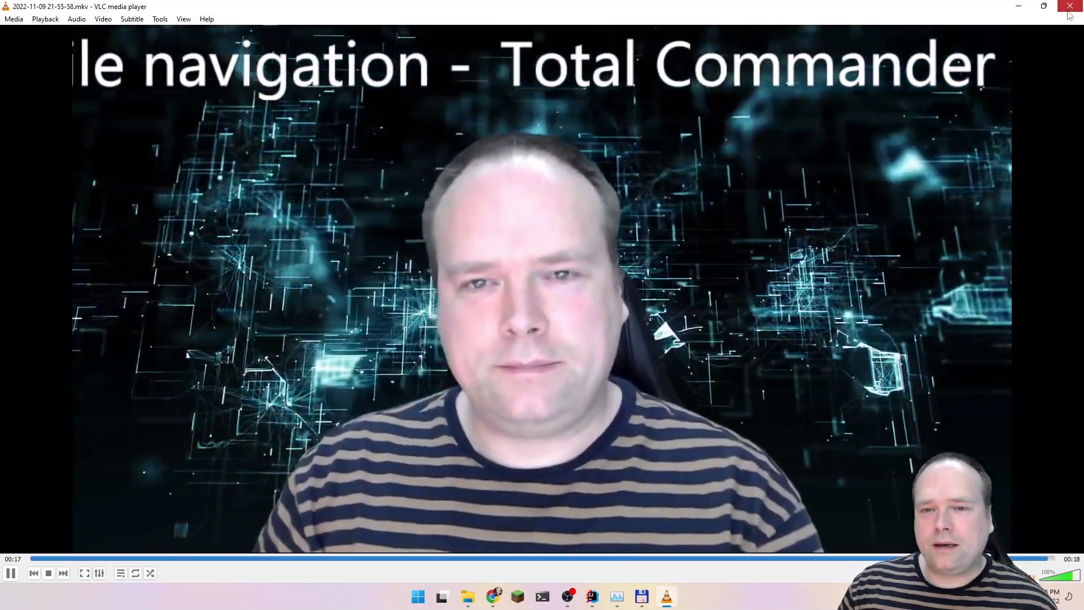
click(1068, 8)
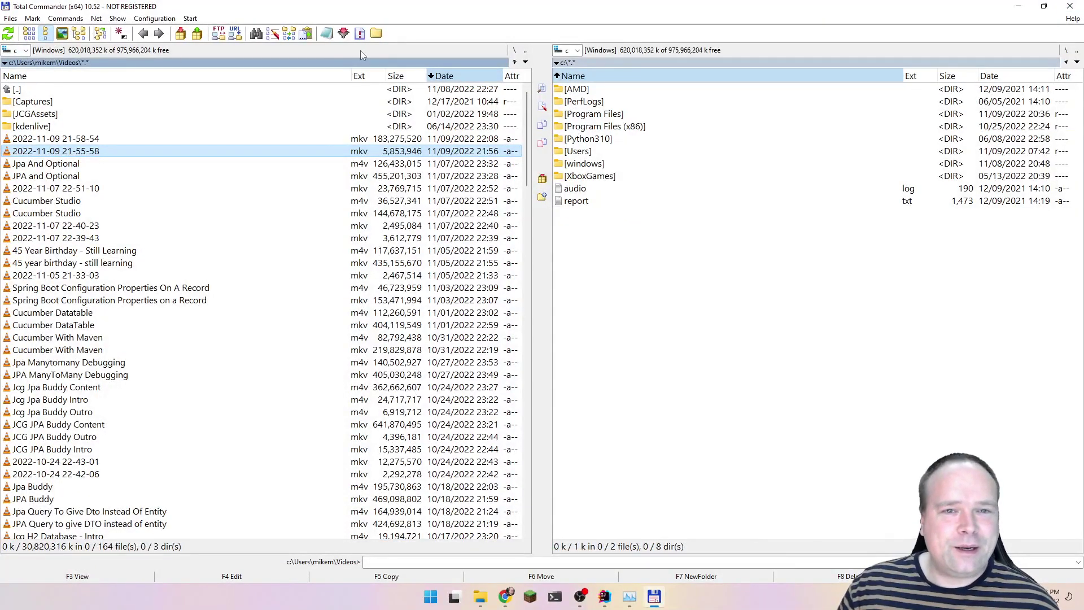
Go to the IdeaProjects folder with its button bar shortcut, and switch to the opposite file panel and back.
click(360, 33)
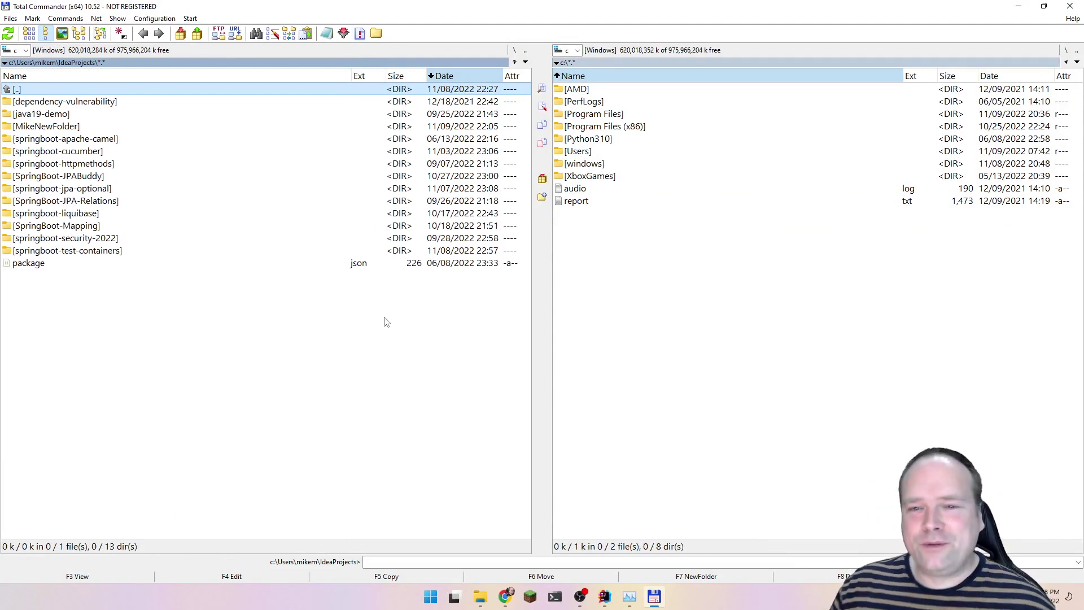
click(612, 333)
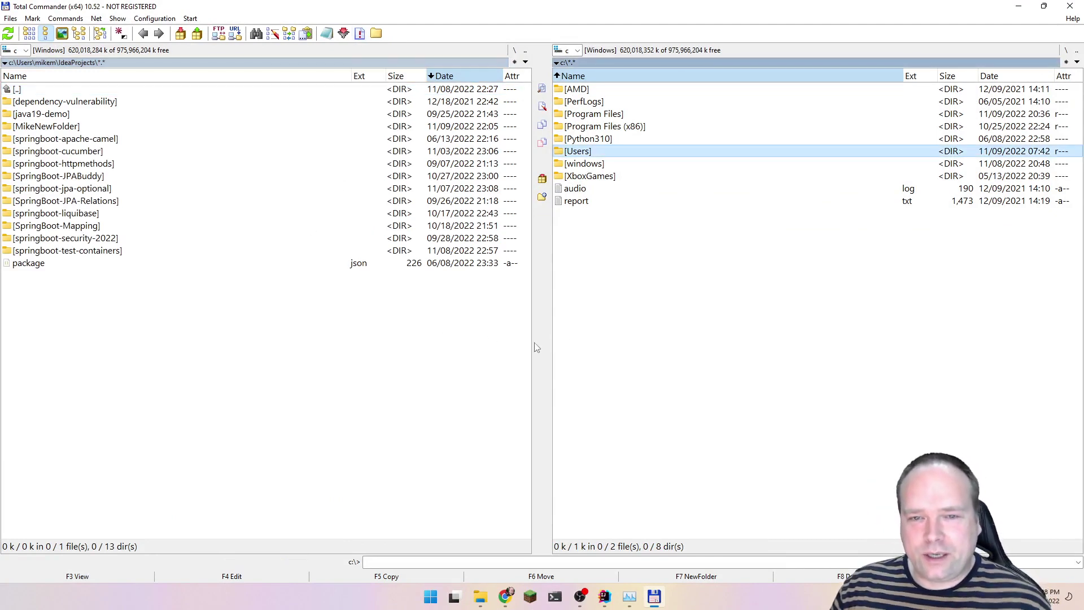
click(397, 380)
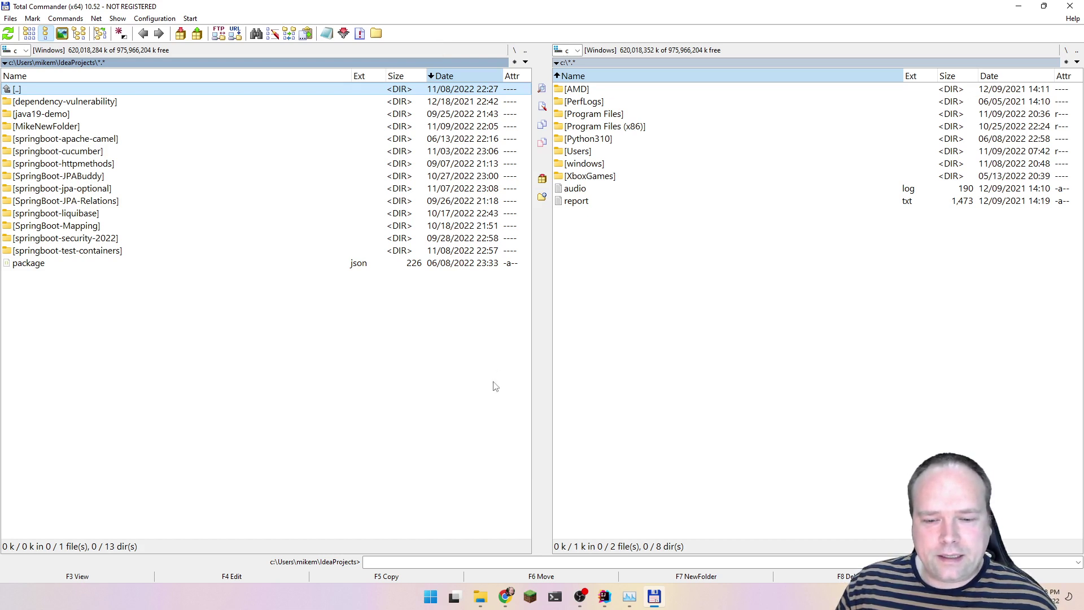
Add a new empty button after the folder shortcuts in the button bar settings.
click(148, 19)
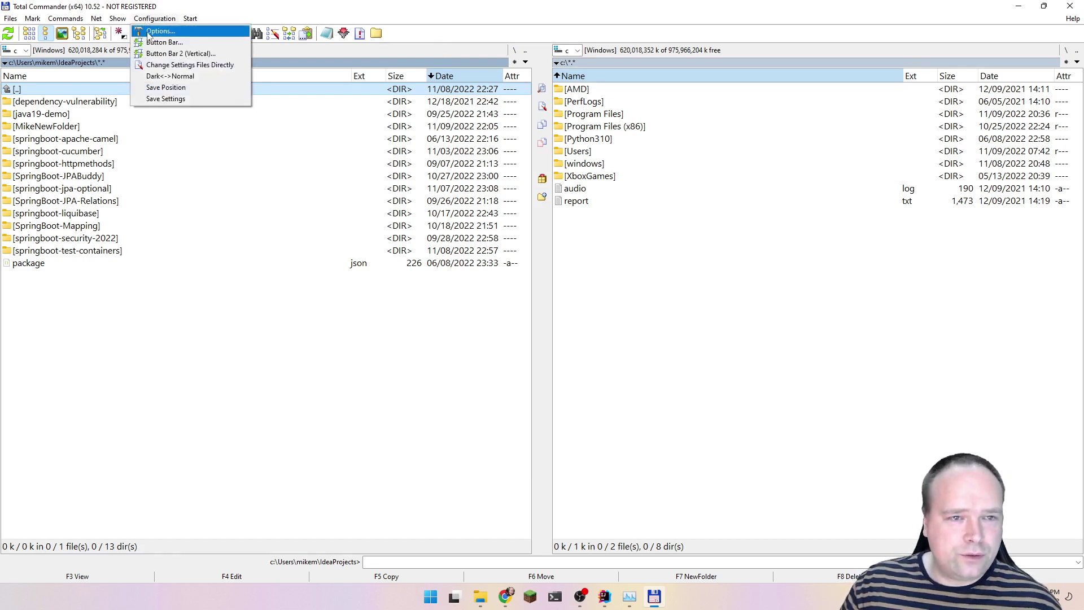
click(150, 43)
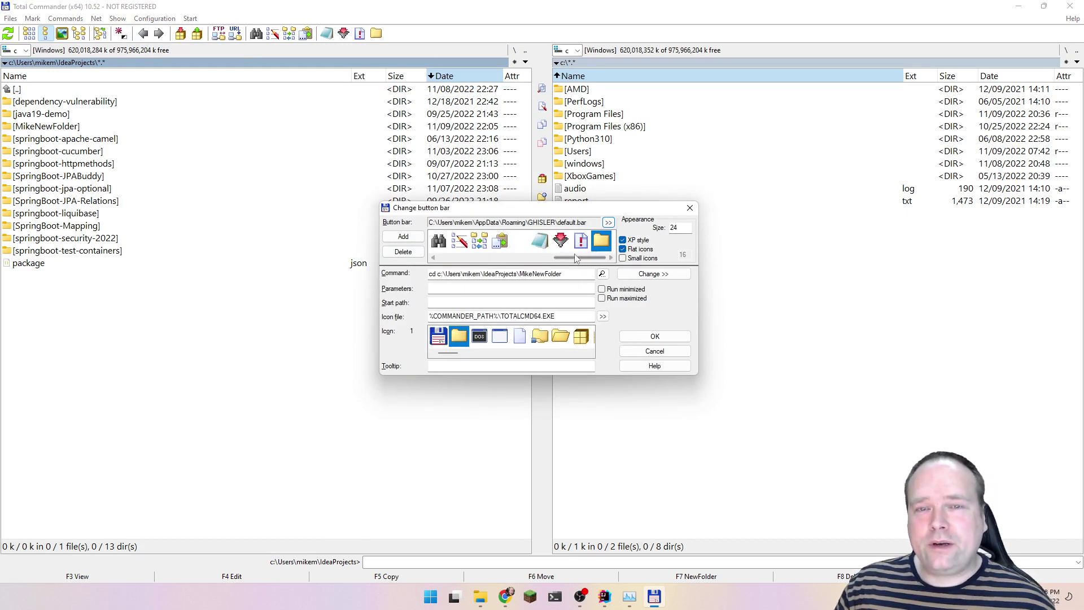
click(403, 236)
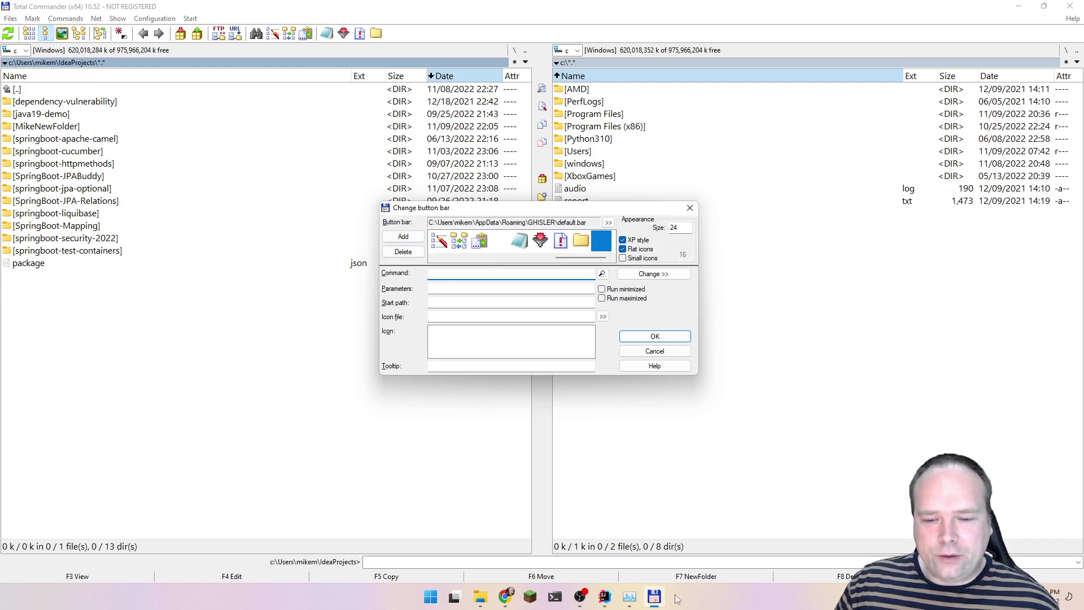
Find the Visual Studio Code shortcut's properties in Windows and copy its Code.exe target path into the new button's command.
key(super)
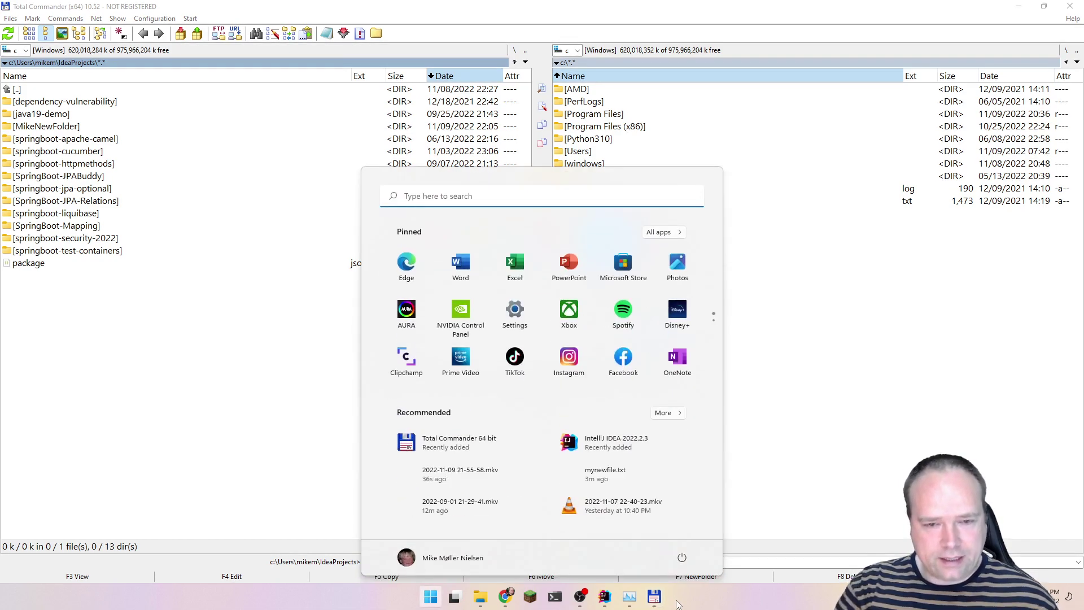
text(code)
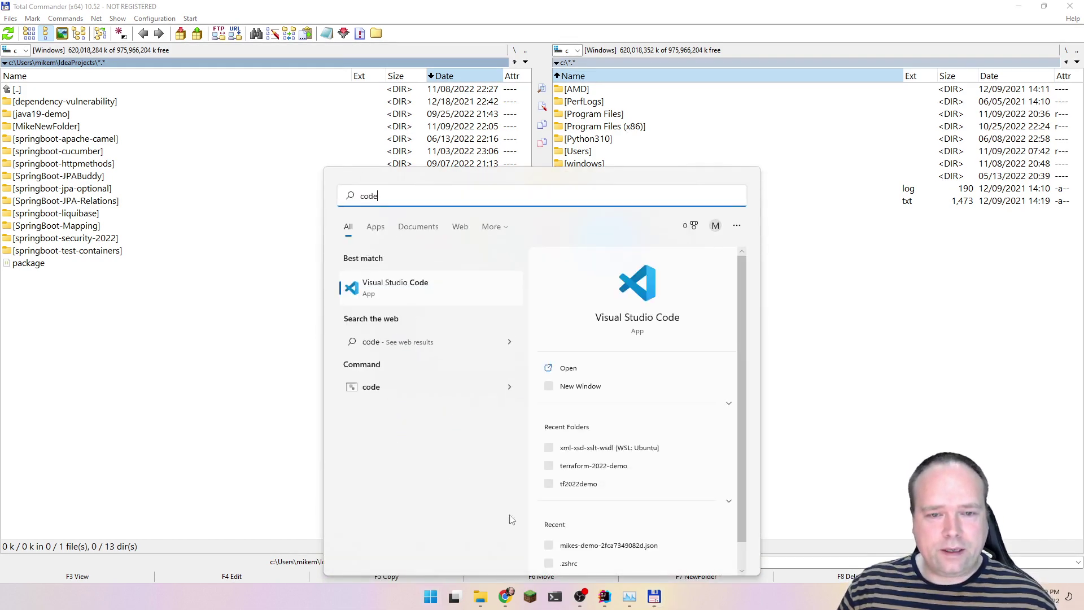
right_click(433, 287)
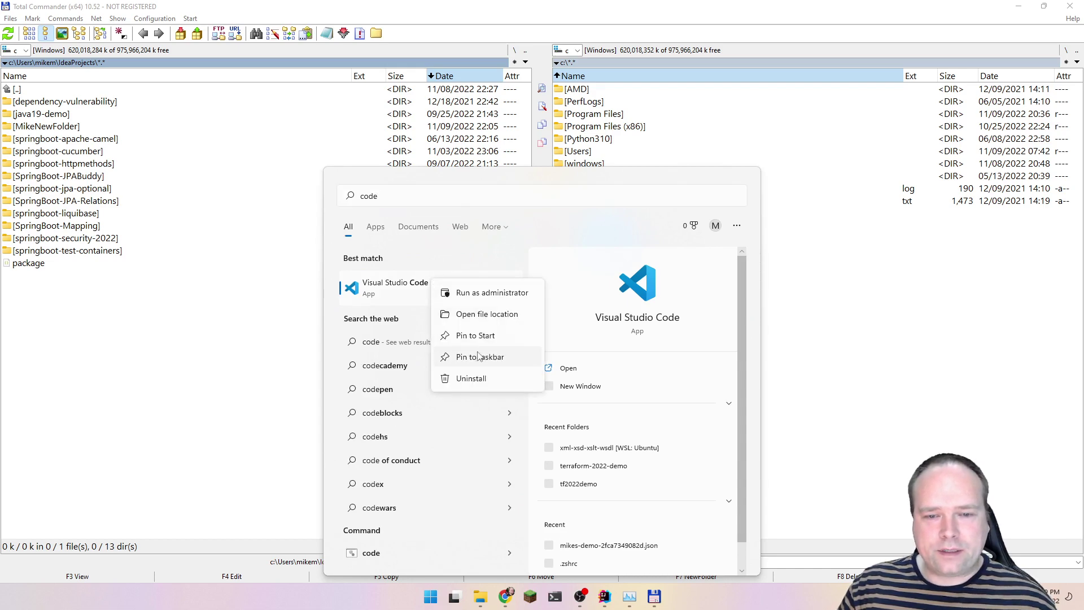
click(477, 316)
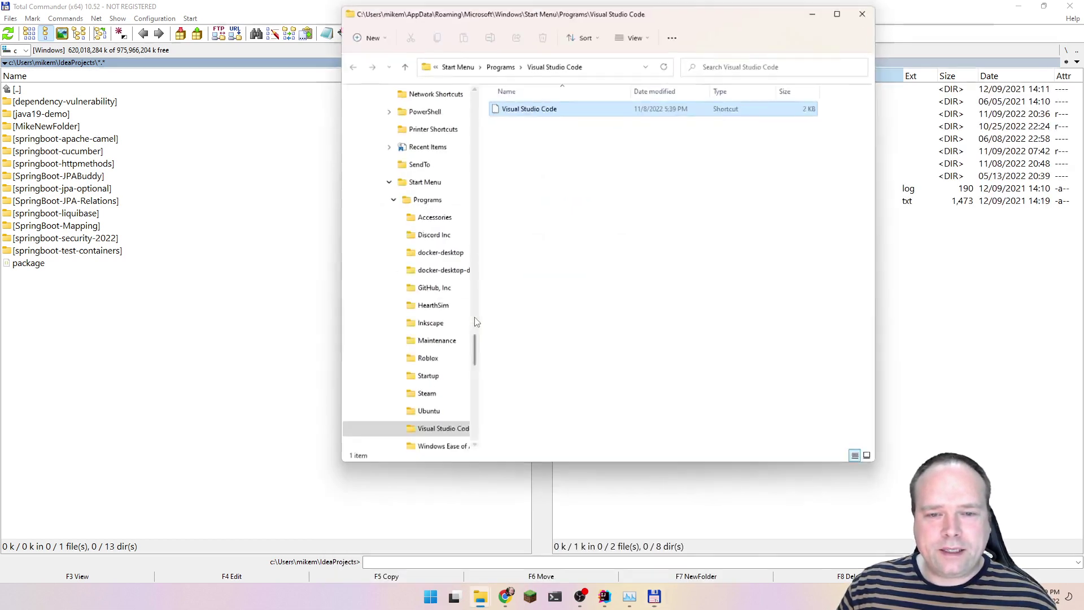
right_click(556, 112)
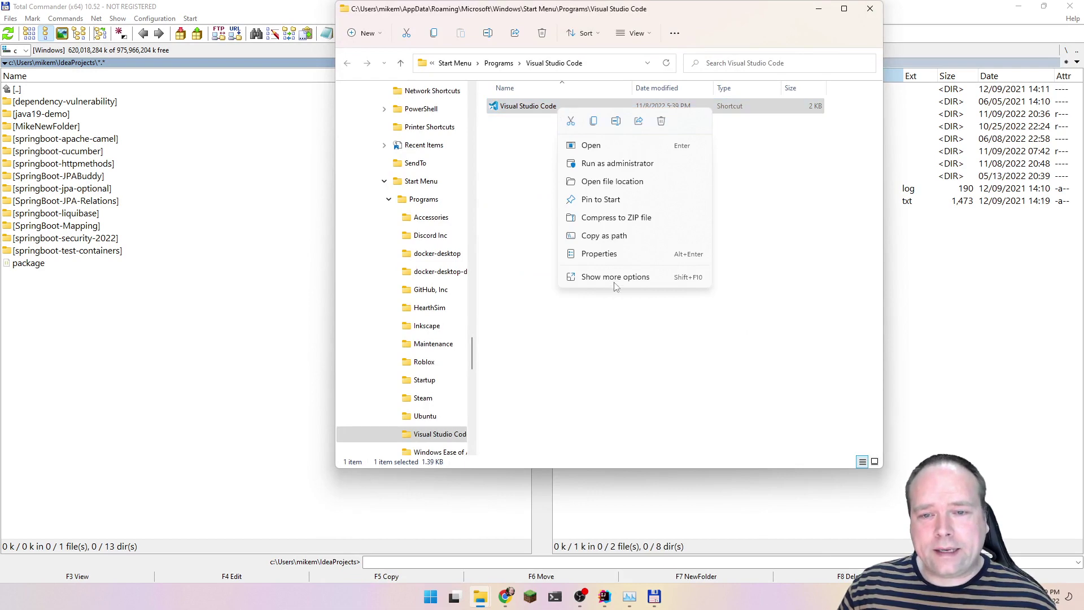
click(615, 261)
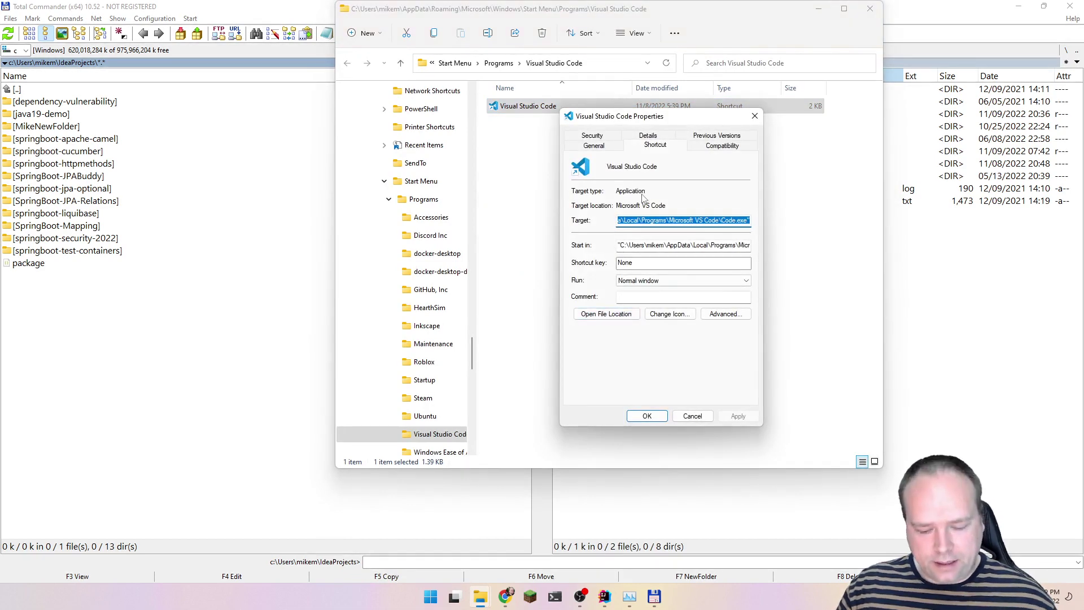
click(303, 282)
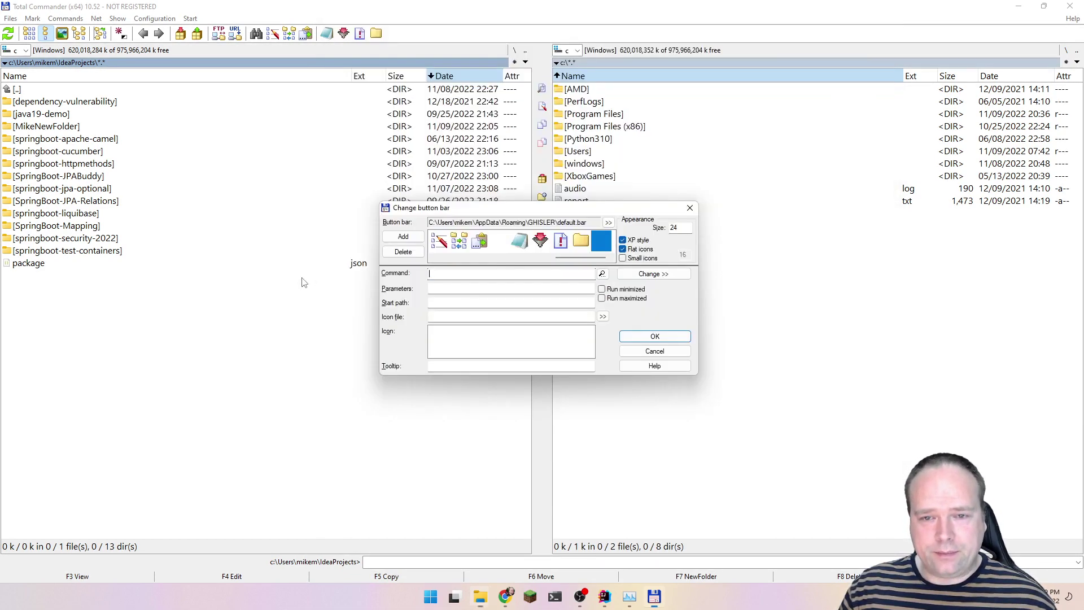
text("C:\Users\mikem\AppData\Local\Programs\Microsoft VS Code\Code.exe")
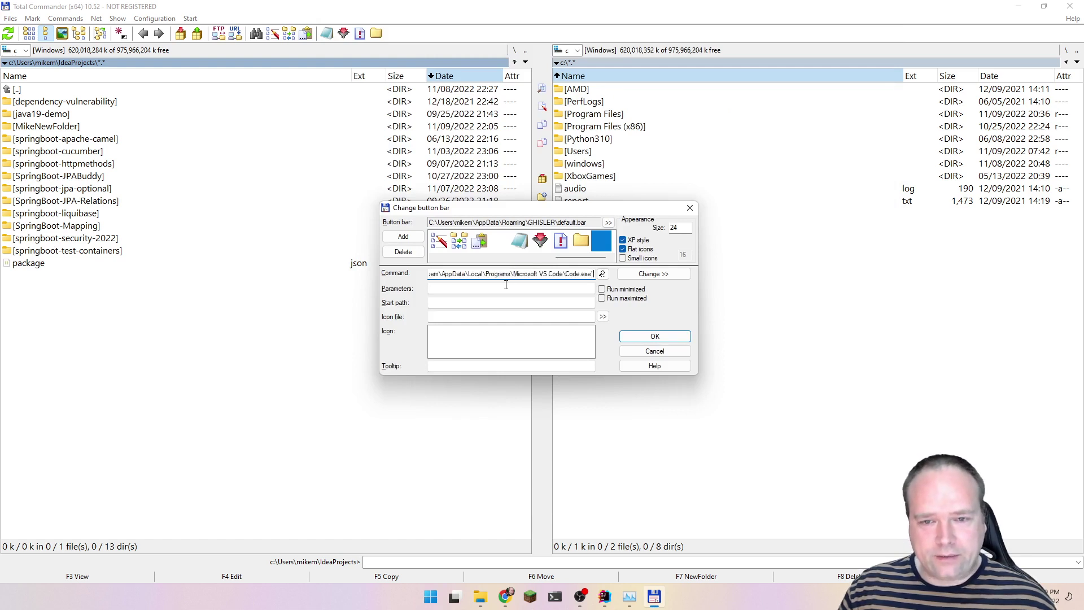
Copy the Visual Studio Code shortcut's "Start in" folder into the new button's start path.
key(alt+Tab)
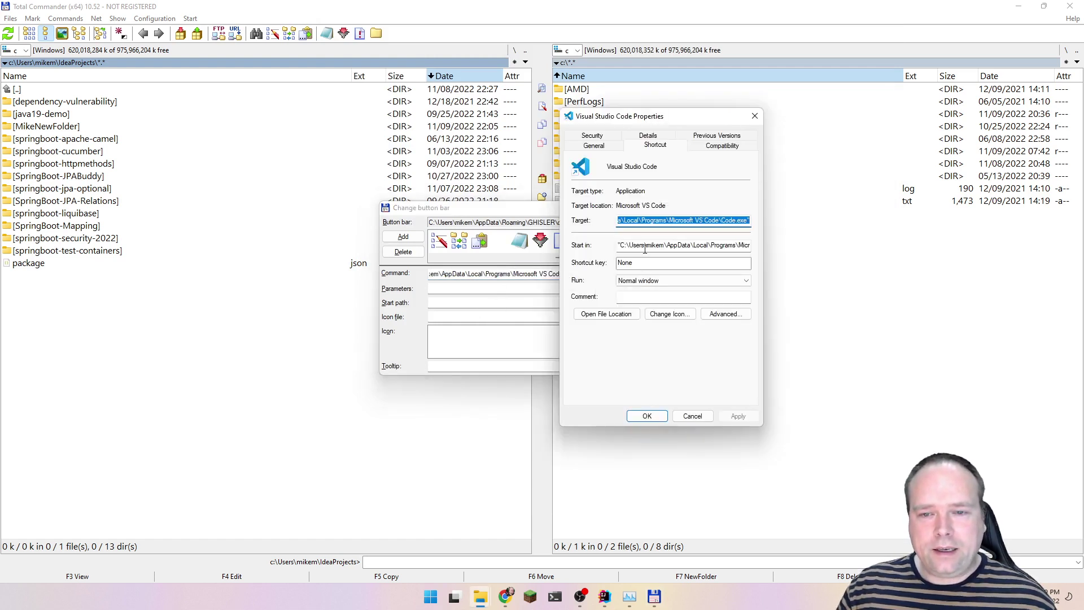
click(645, 248)
key(ctrl+a)
key(ctrl+c)
key(alt+Tab)
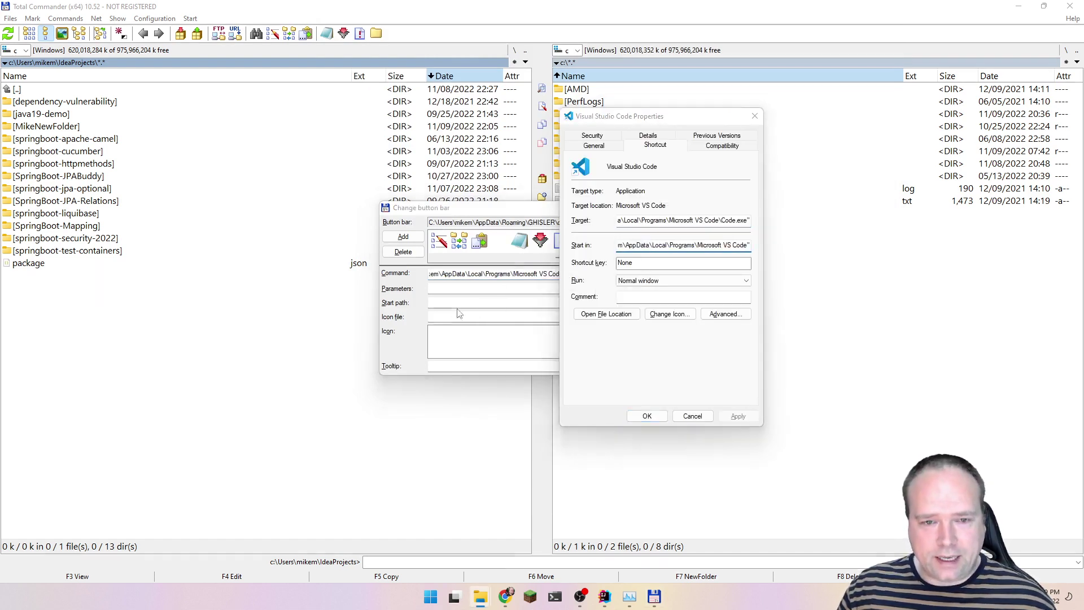
click(457, 299)
key(ctrl+v)
Use the Code.exe path from the shortcut's icon settings as the button's icon file, enable Run maximized, and accept the button bar changes.
key(alt+Tab)
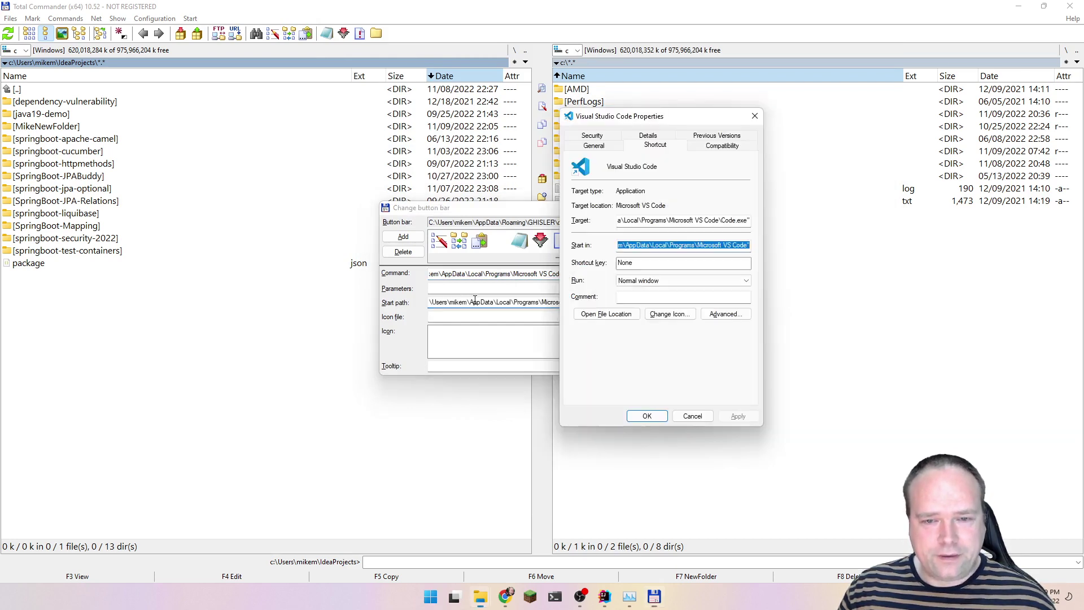
click(666, 314)
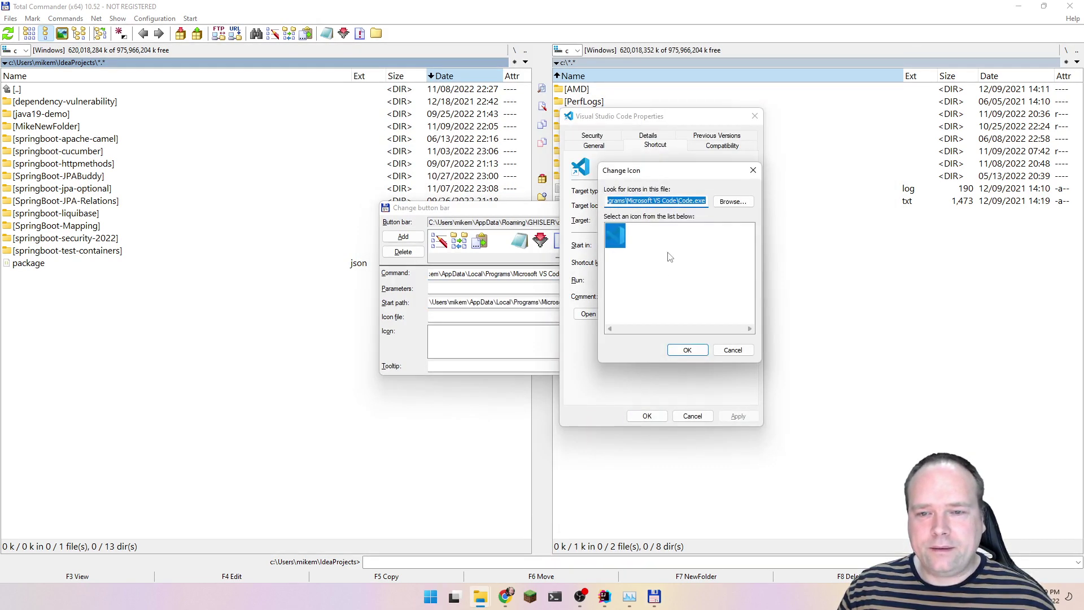
click(733, 349)
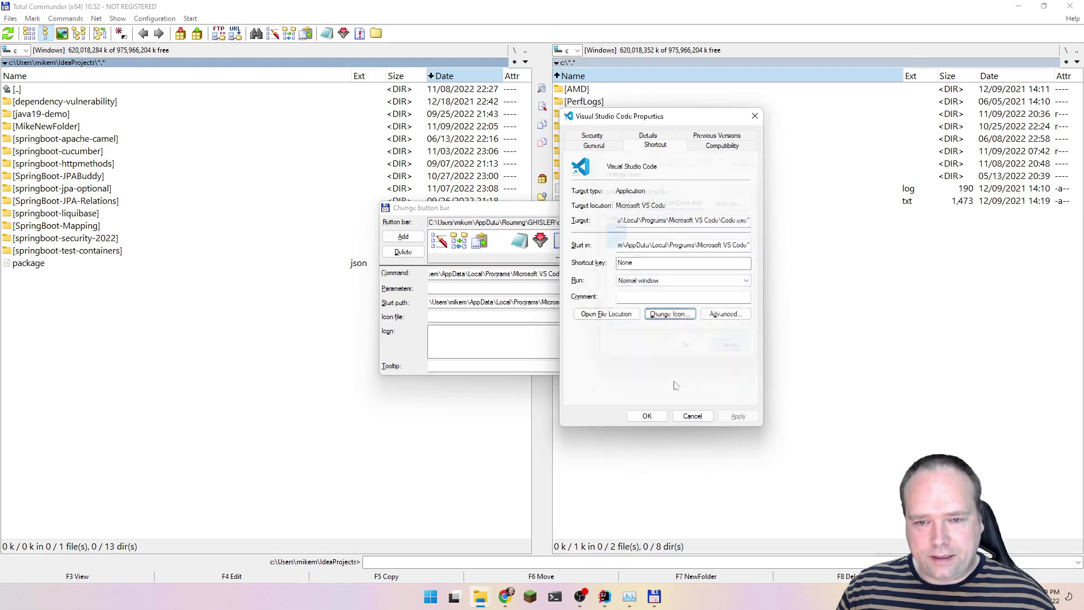
click(460, 314)
text(C:\Users\mikem\AppData\Local\Programs\Microsoft VS Code\Code.exe)
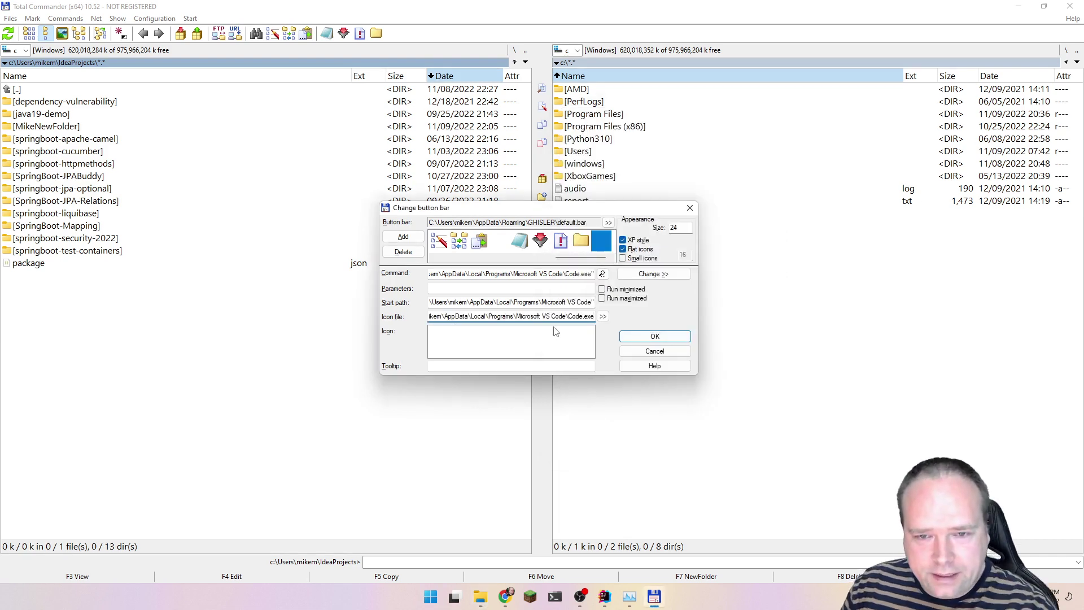
click(619, 300)
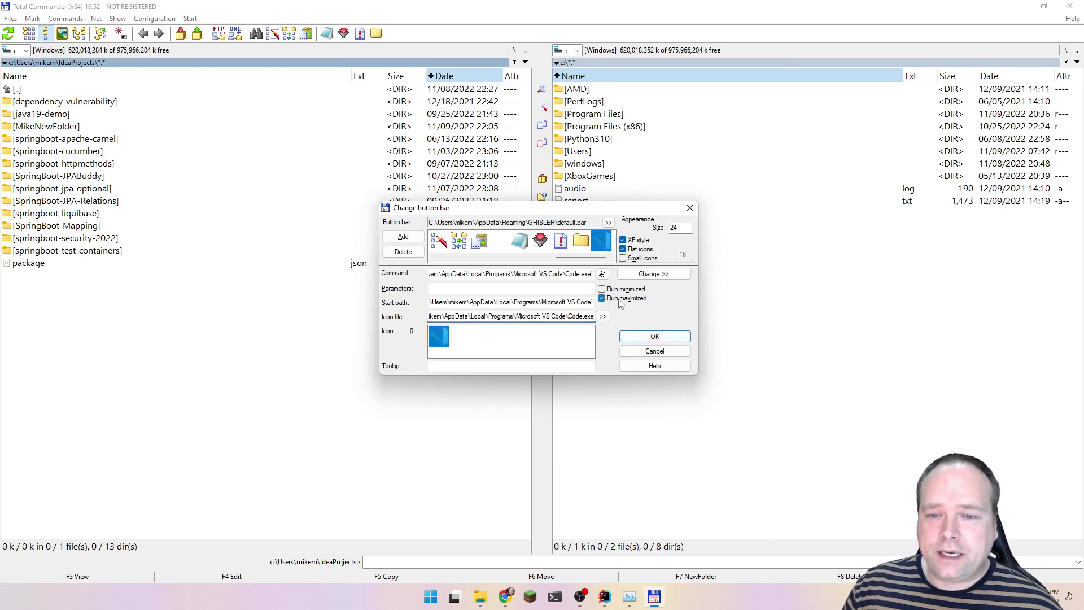
click(647, 337)
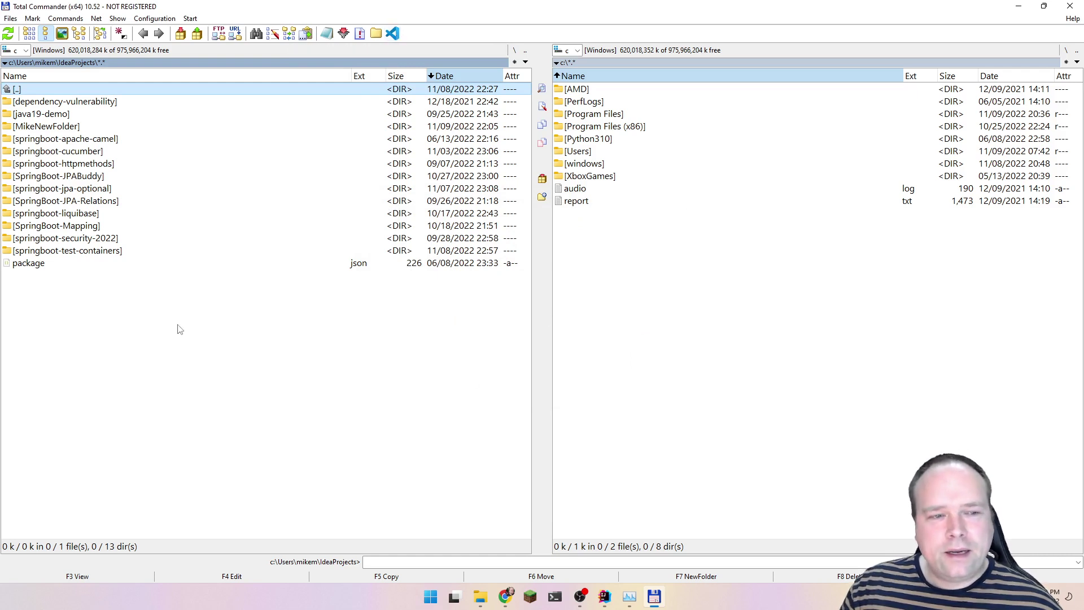
Look inside MikeNewFolder, return to IdeaProjects, and open MikeNewFolder in Visual Studio Code using the new button.
double_click(70, 129)
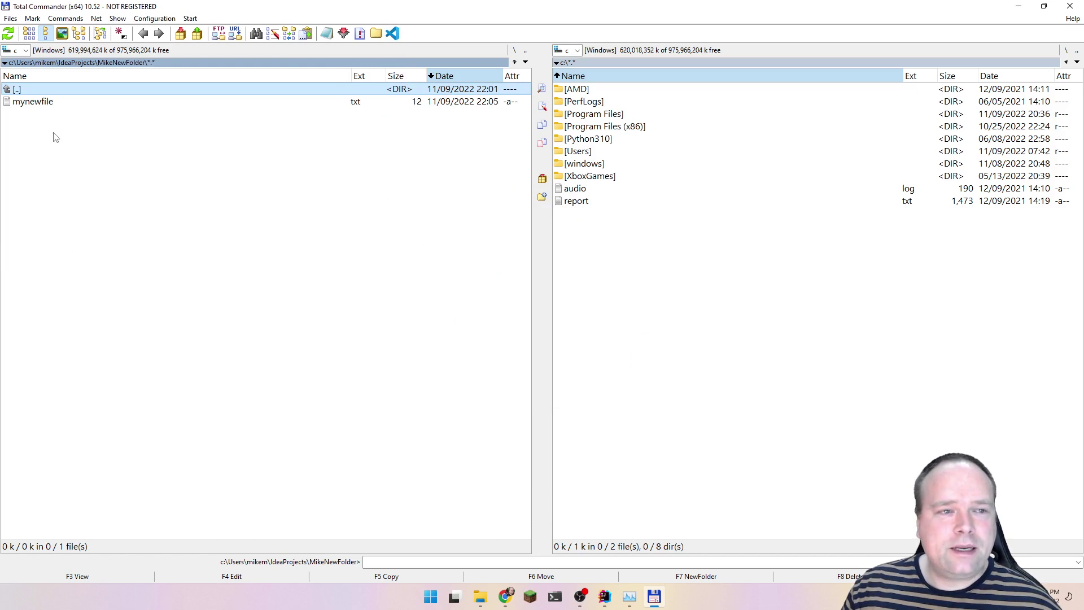
double_click(31, 90)
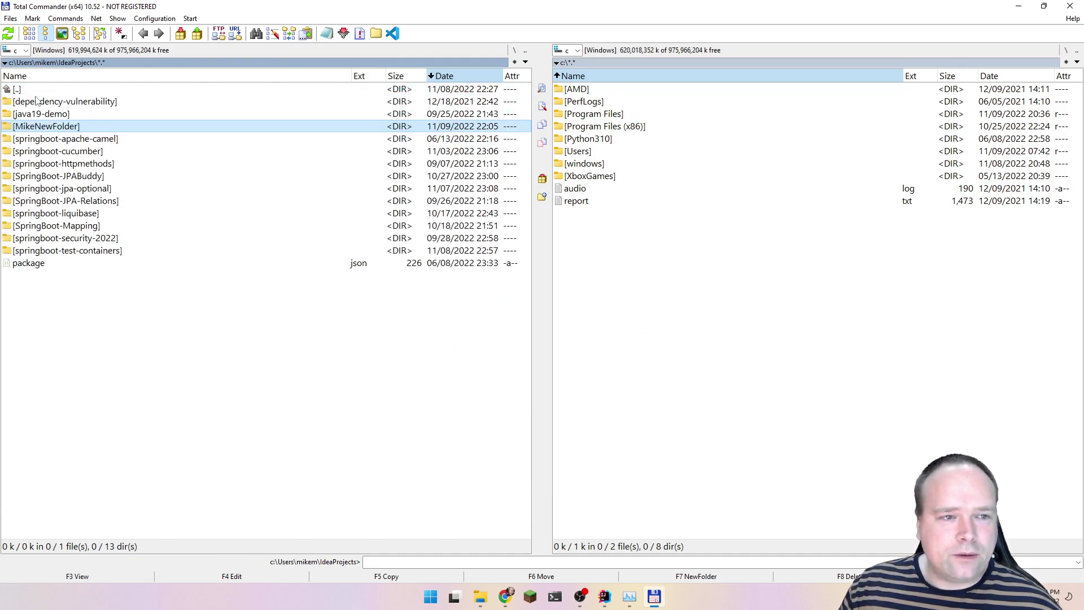
drag(40, 130, 393, 37)
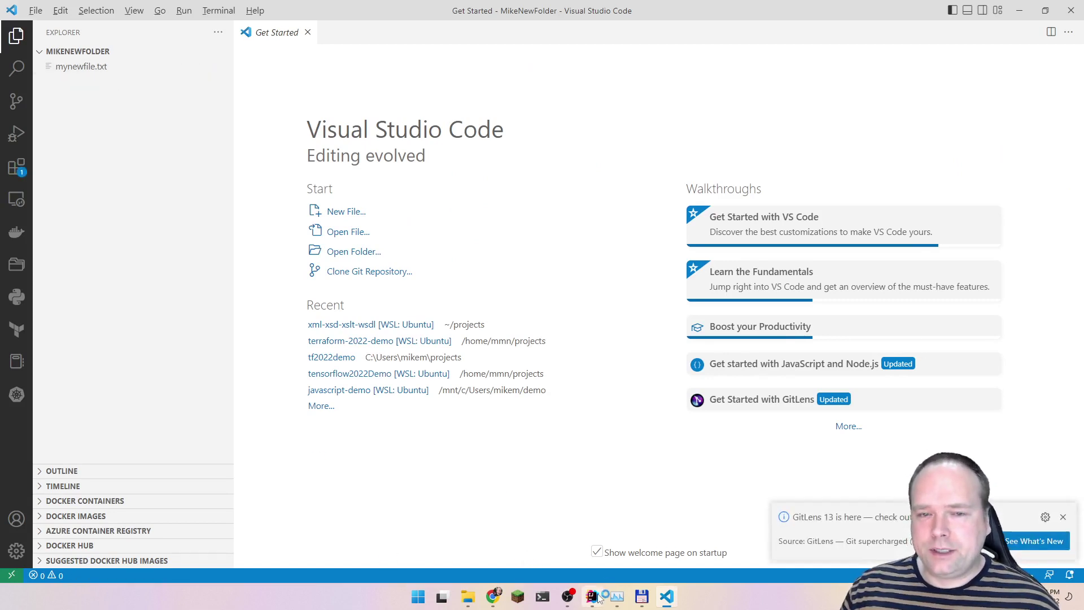
Switch back to Total Commander and add a new empty button to the main button bar.
click(642, 597)
click(154, 18)
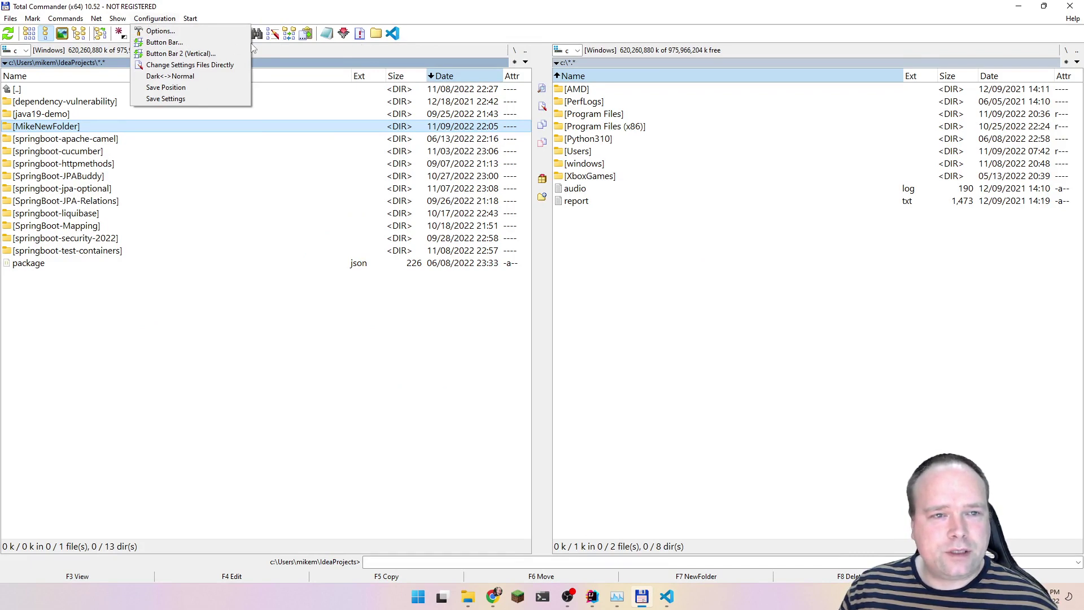
click(211, 45)
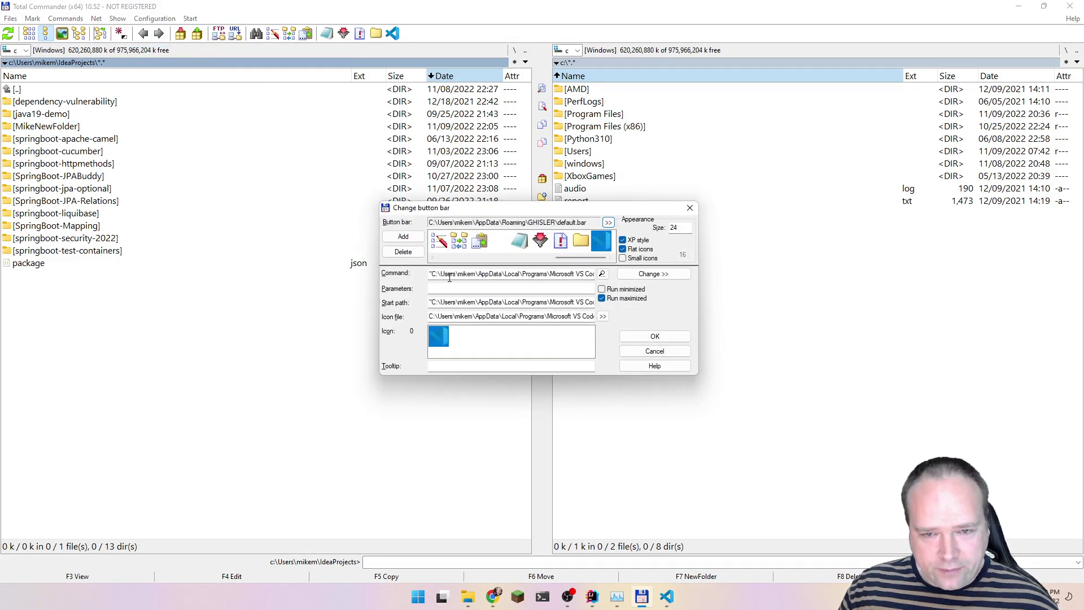
click(402, 236)
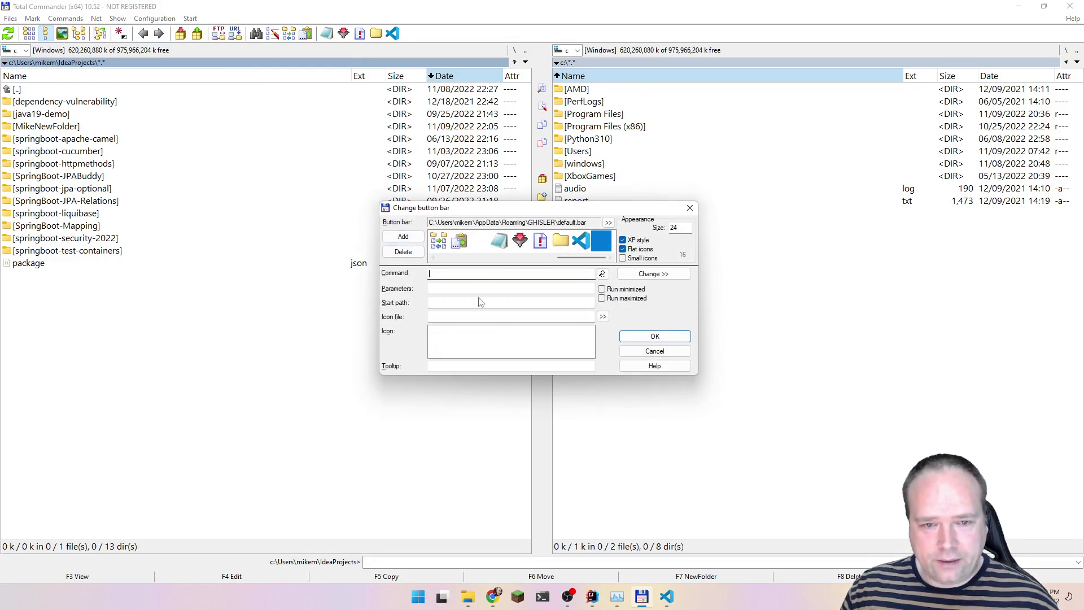
Search Windows for IntelliJ IDEA 2022.2.3, go to its shortcut's file location and open the shortcut's properties.
key(super)
text(in)
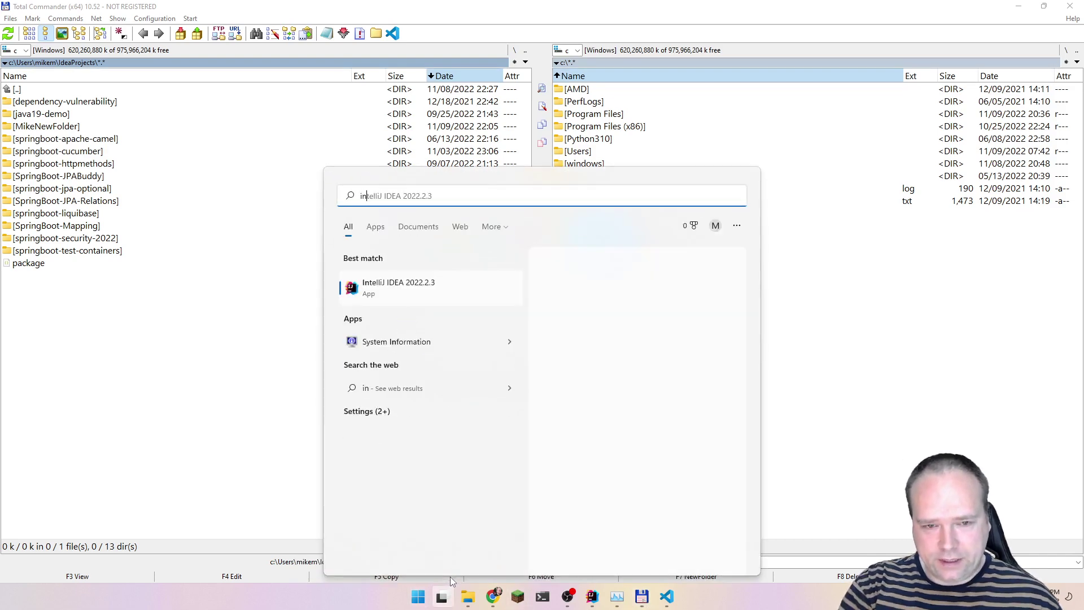
text(tel)
right_click(407, 284)
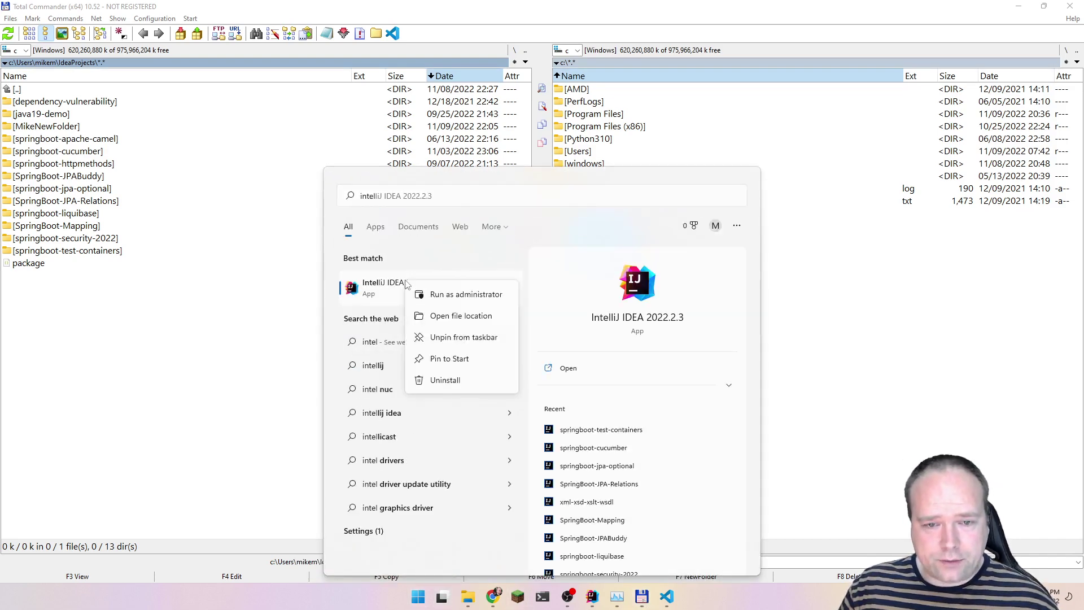
click(451, 318)
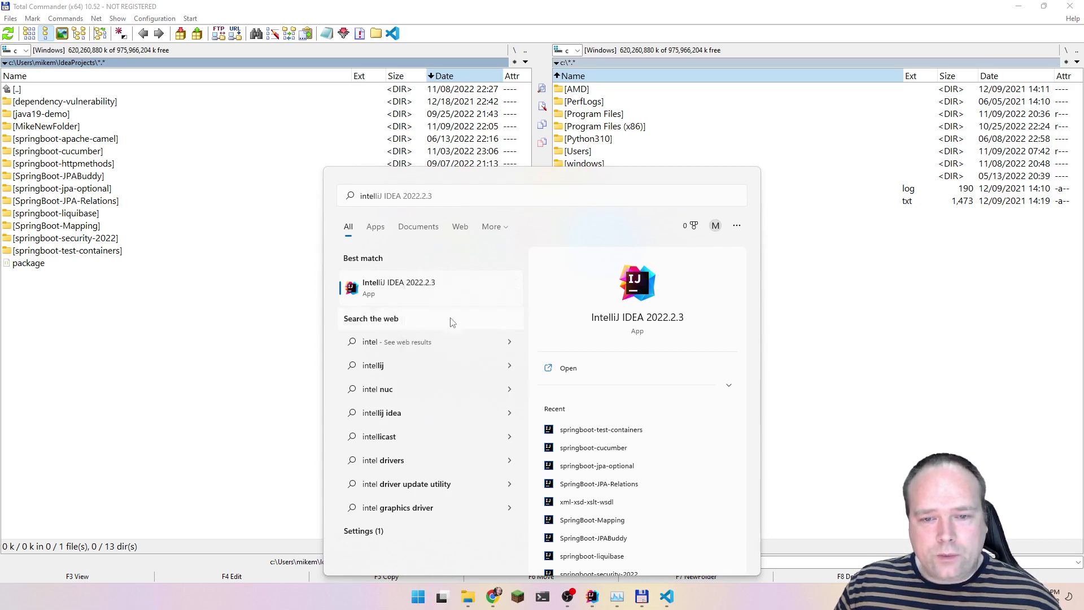
right_click(548, 124)
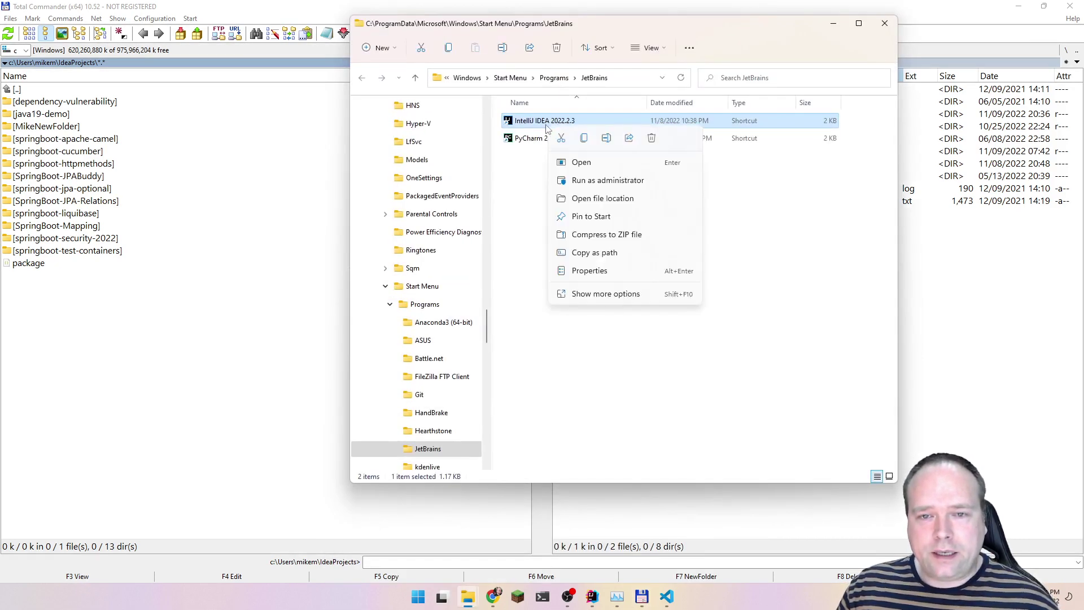
click(587, 271)
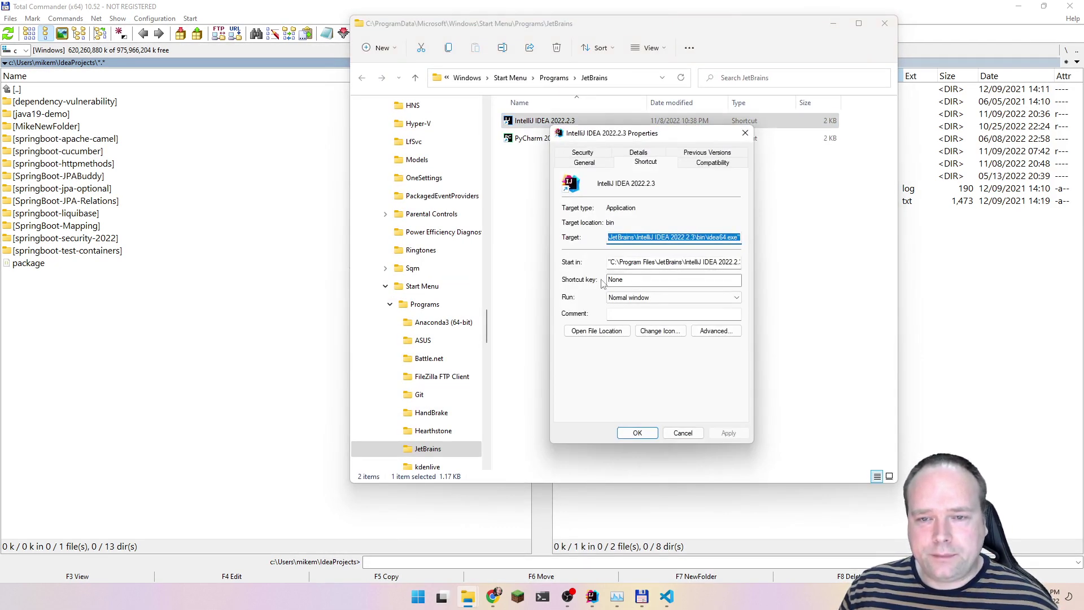
Copy the IntelliJ IDEA shortcut's idea64.exe target path into the new button's command.
key(Escape)
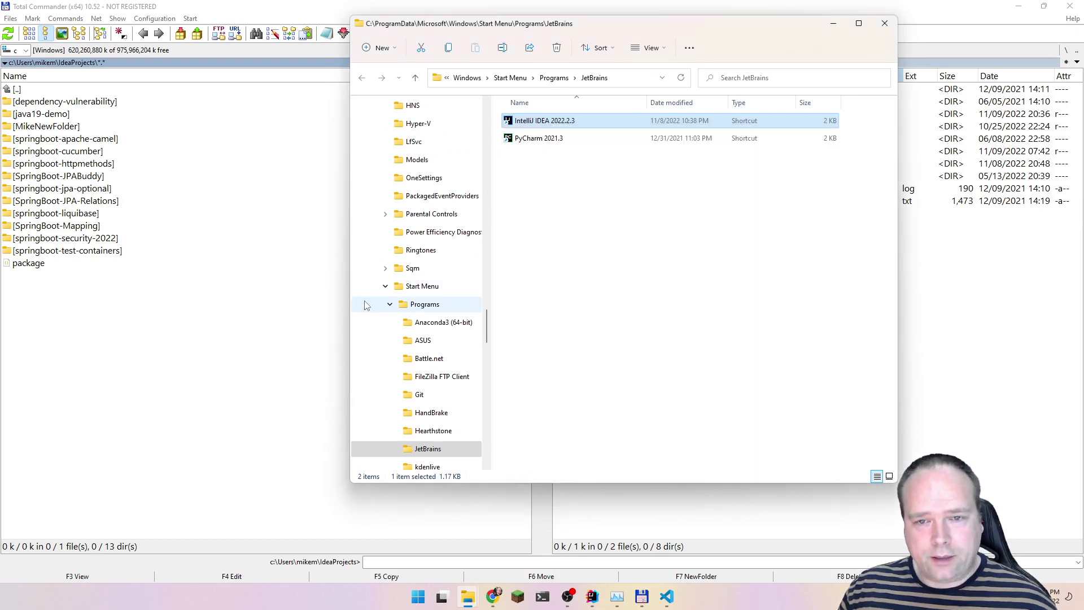
key(alt+Return)
key(ctrl+c)
key(alt+Tab)
click(486, 275)
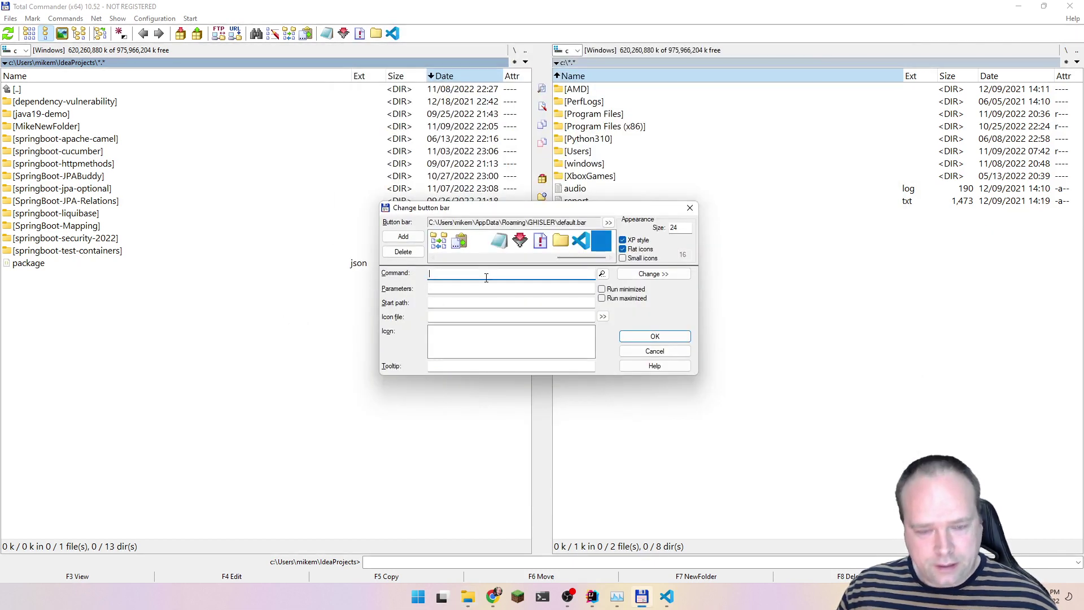
key(ctrl+v)
Fill in the new button's start path from the IntelliJ IDEA shortcut's properties.
key(alt+Tab)
click(628, 264)
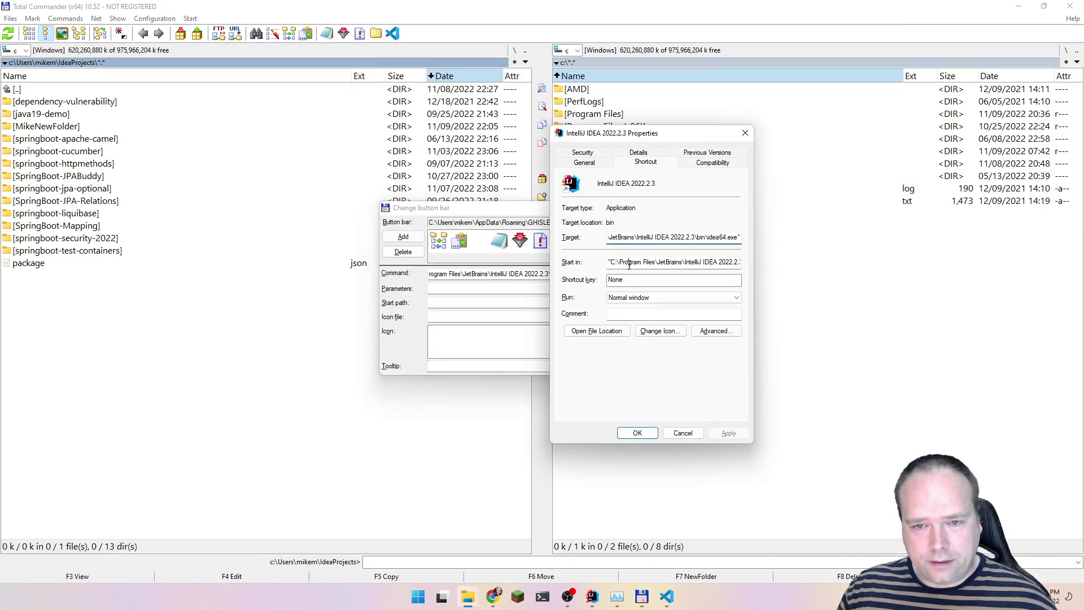
key(ctrl+a)
key(ctrl+c)
click(468, 306)
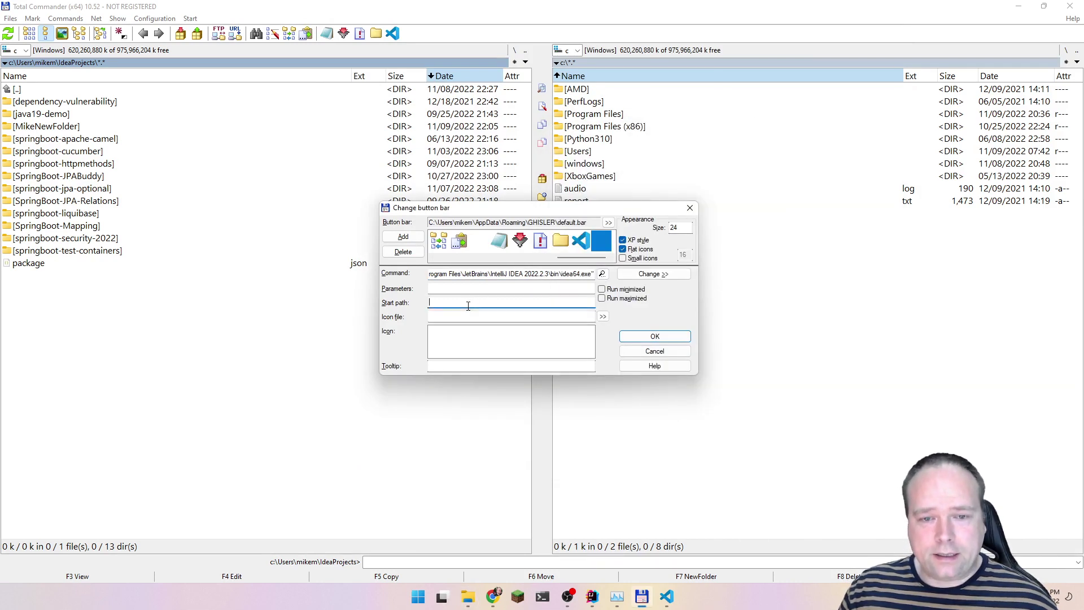
key(ctrl+v)
Use the idea64.exe path from the shortcut's icon settings as the button's icon file and accept the button bar changes.
key(alt+Tab)
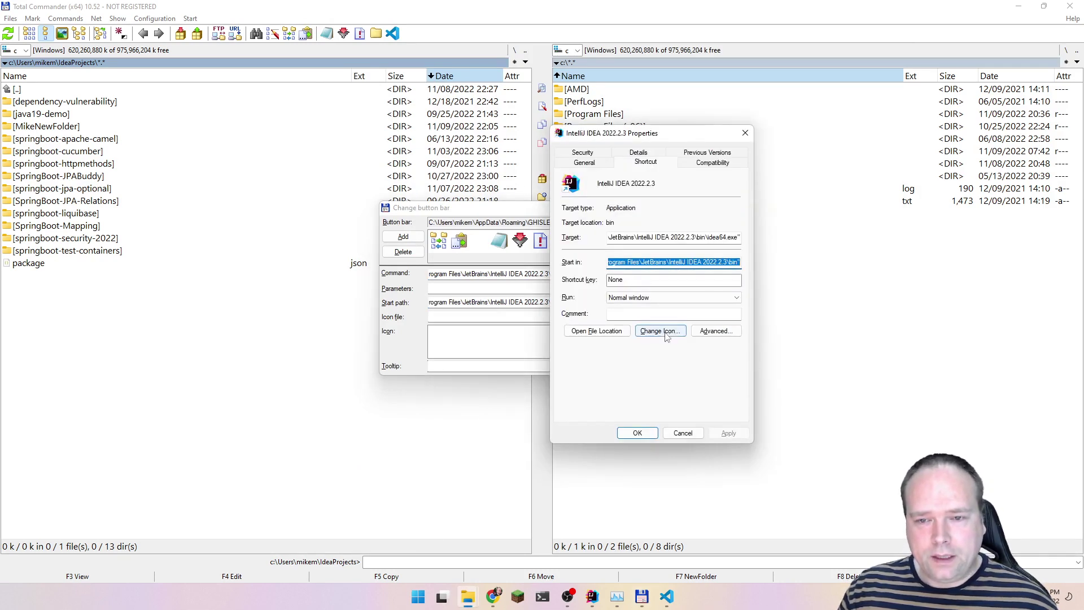
click(670, 334)
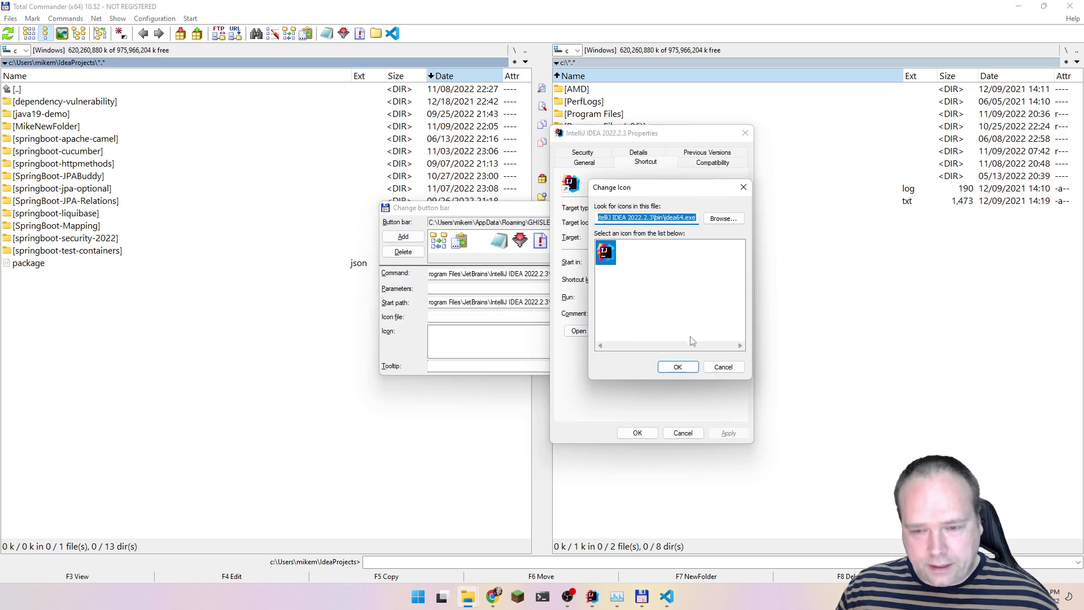
click(502, 324)
click(500, 317)
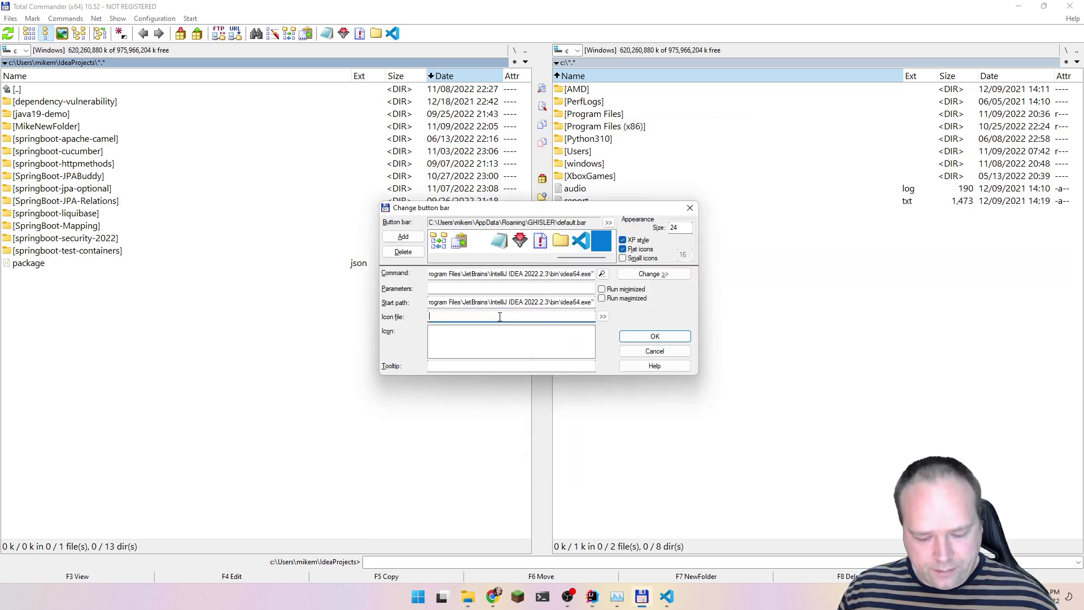
key(ctrl+v)
click(653, 337)
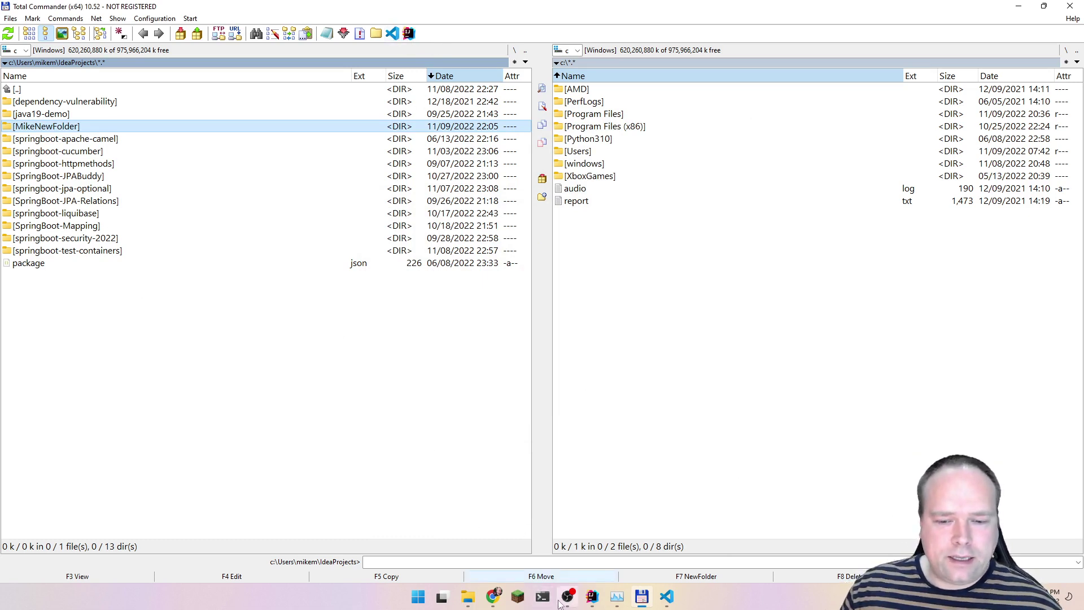
Bring up the running IntelliJ IDEA window with the springboot-test-containers project and close it.
mouse_move(592, 605)
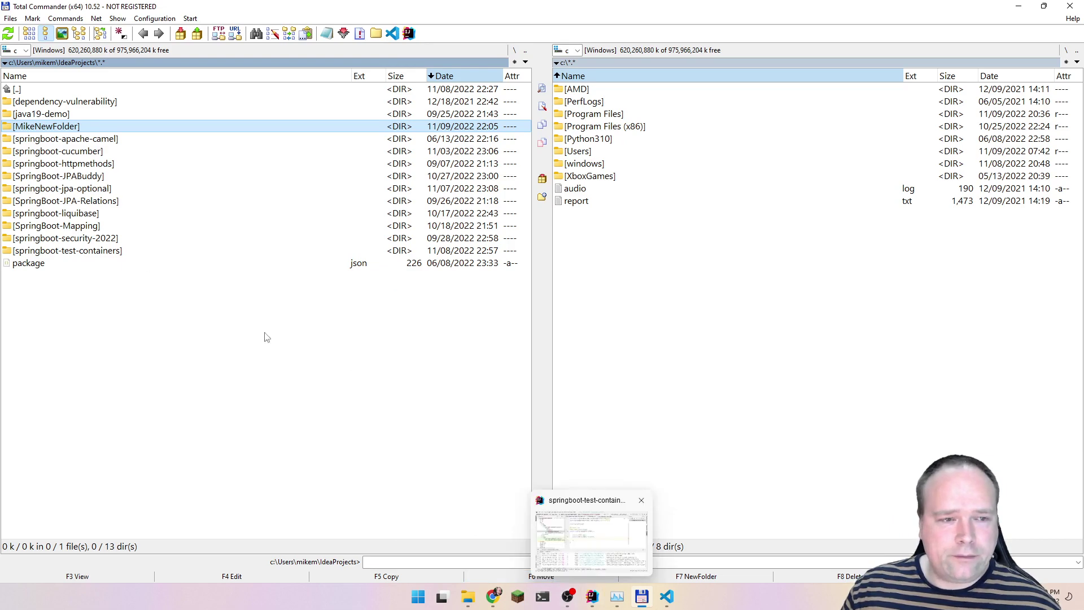
click(588, 607)
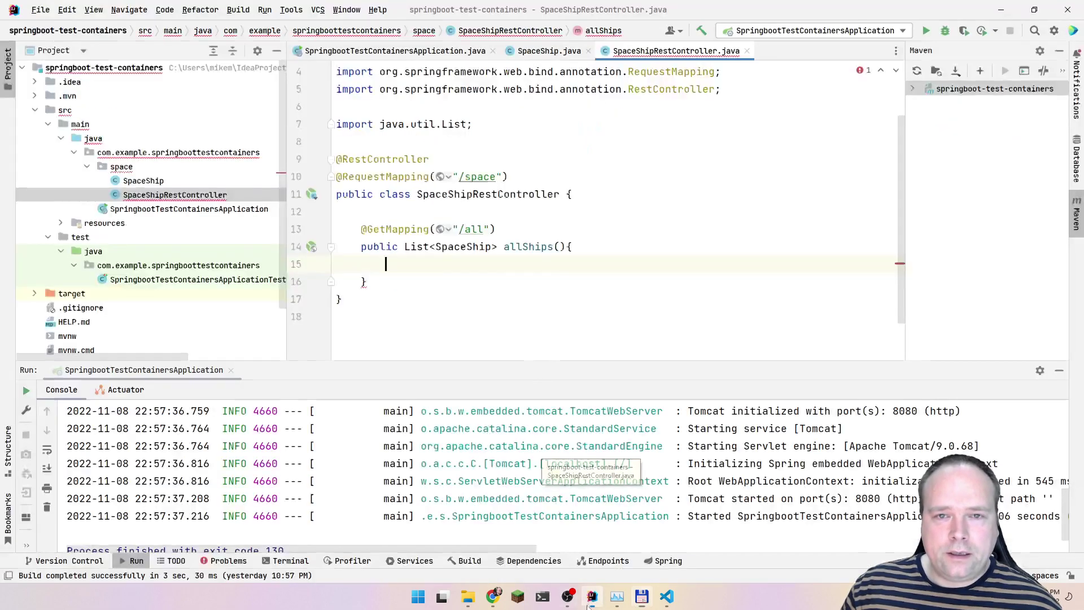
click(1077, 9)
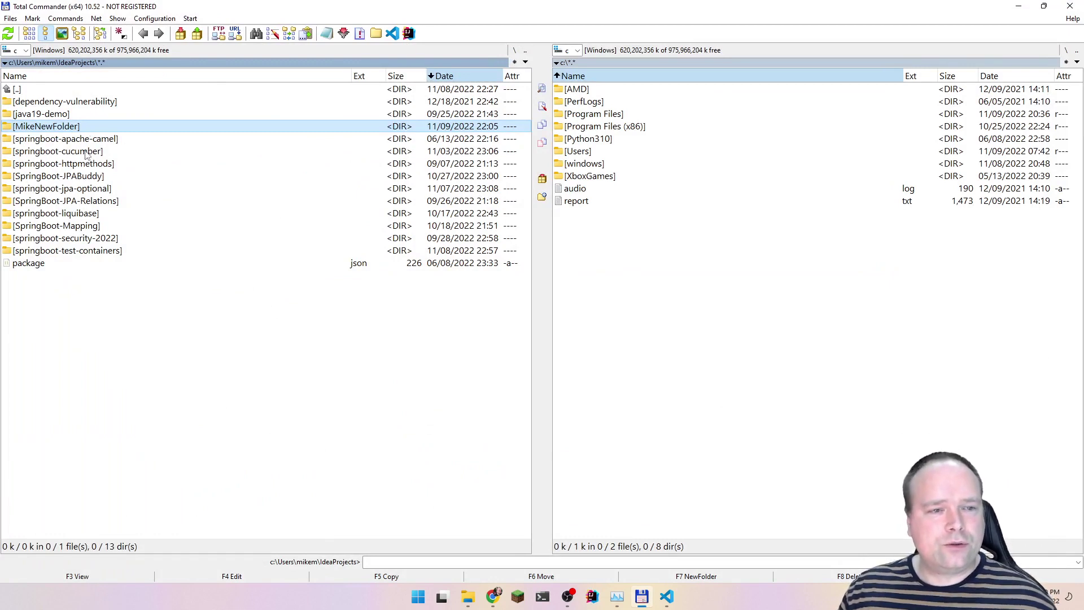
Open the springboot-cucumber folder in IntelliJ IDEA using the new button, and return to Total Commander.
click(84, 178)
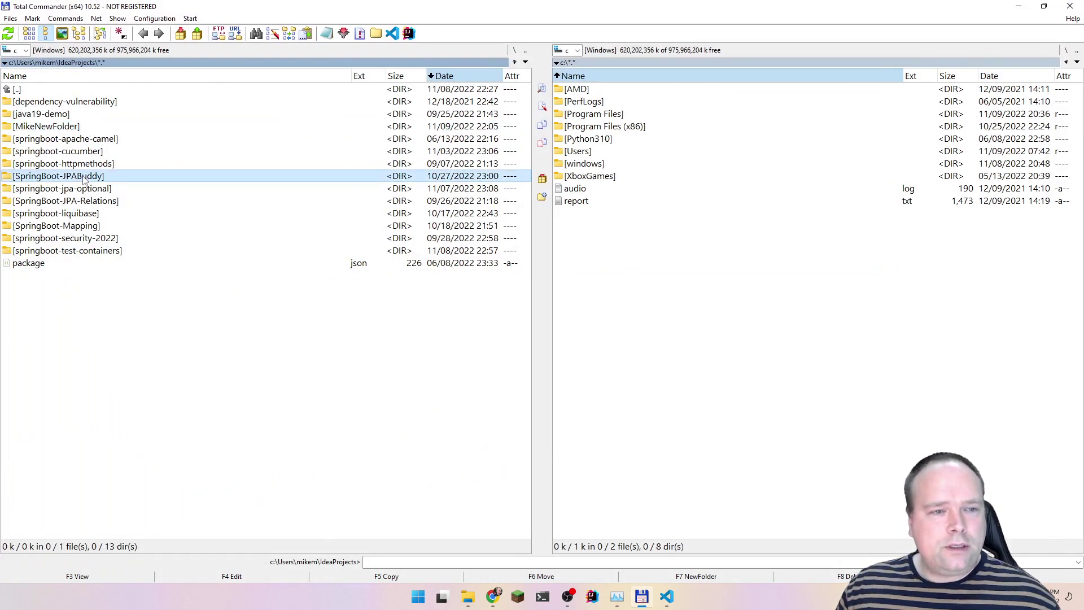
drag(73, 156, 408, 34)
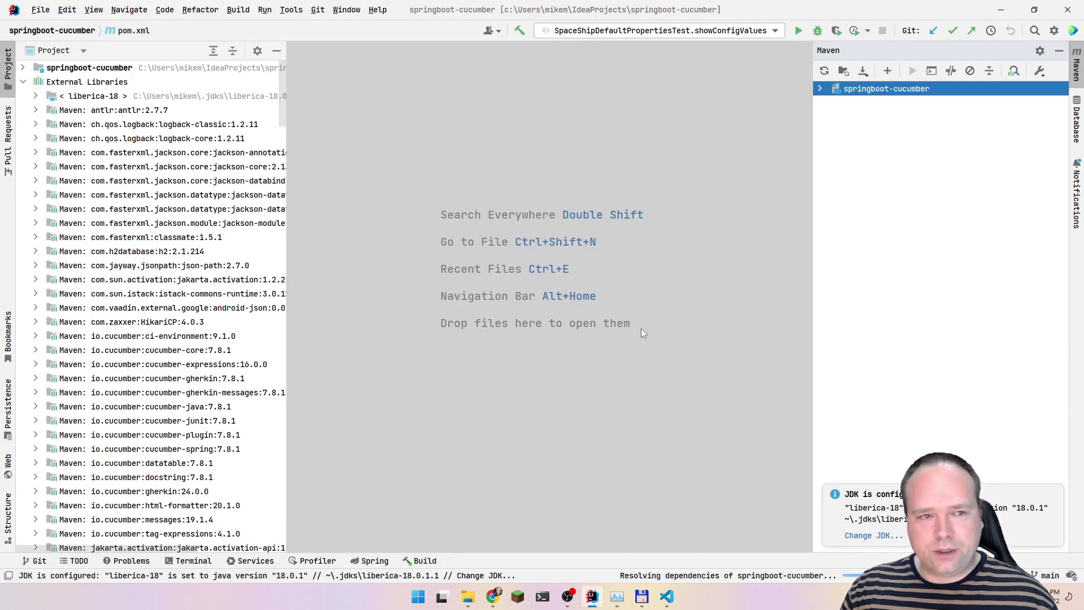
key(alt+Tab)
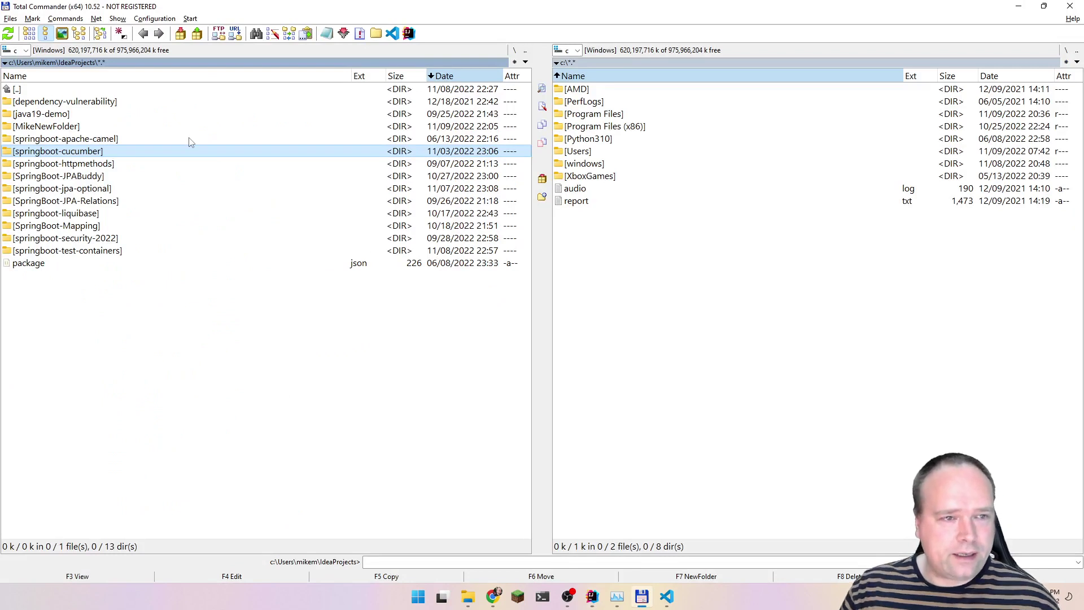
Enter the springboot-cucumber folder and go to its src\main subfolder.
double_click(142, 156)
key(Down)
key(Down)
key(Down)
key(Down)
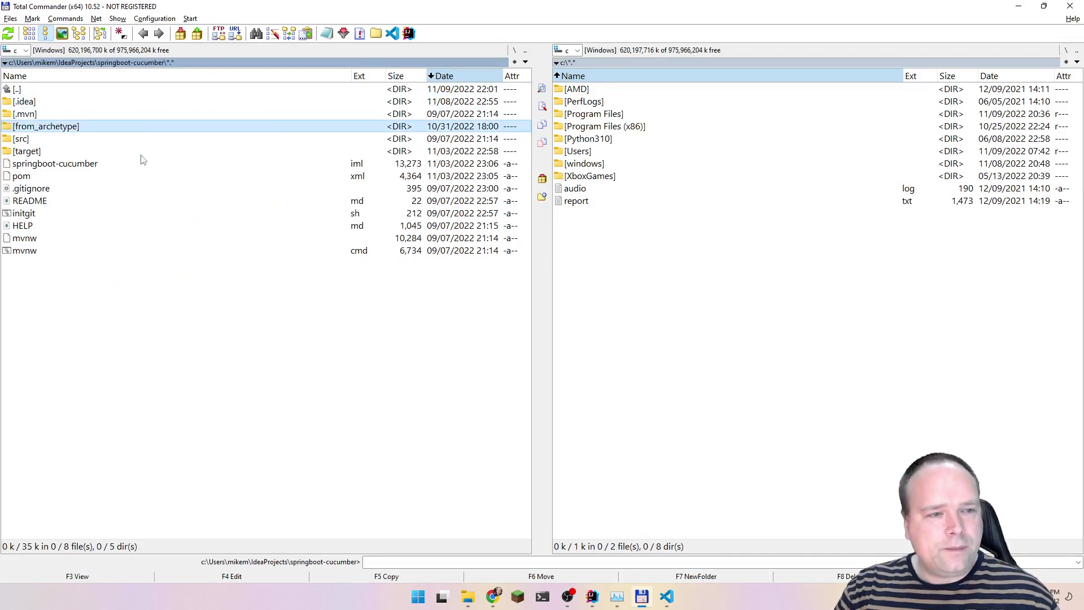
key(Return)
key(Down)
key(Return)
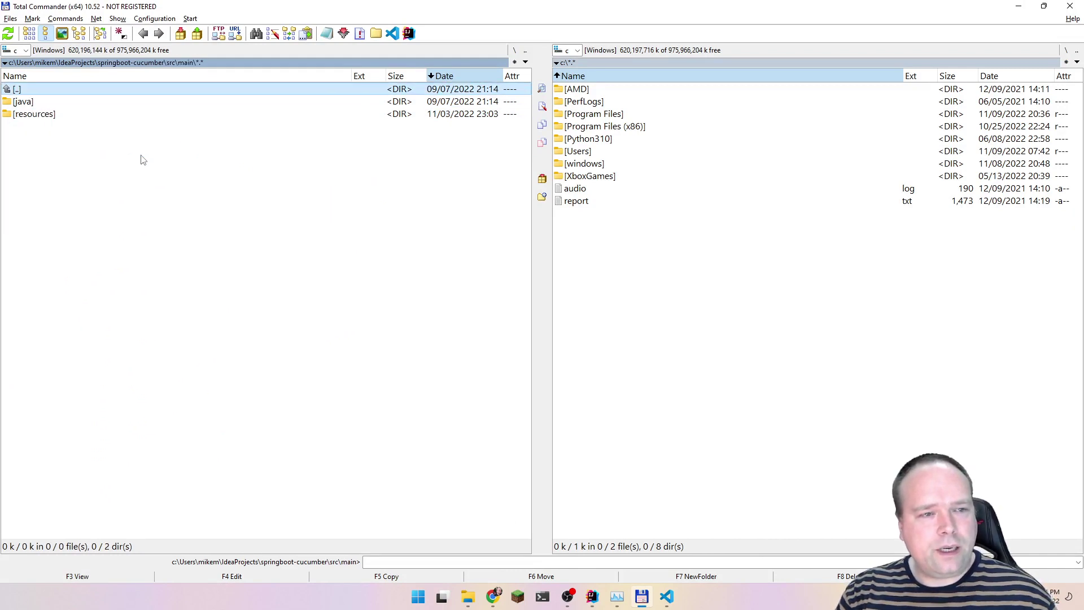
Go down through java, com and example into the springbootcucumber folder.
key(Down)
key(Return)
key(Down)
key(Return)
key(Down)
key(Return)
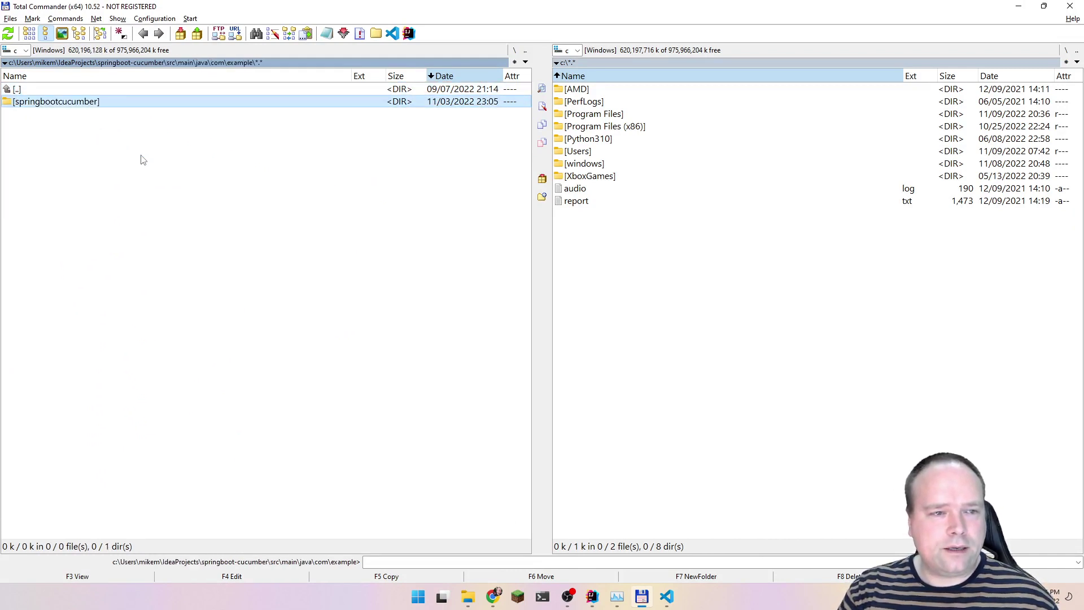
key(Down)
key(Return)
Select the SpaceShipDto Java file and open it for editing in Visual Studio Code.
key(Down)
key(Down)
key(Down)
key(Down)
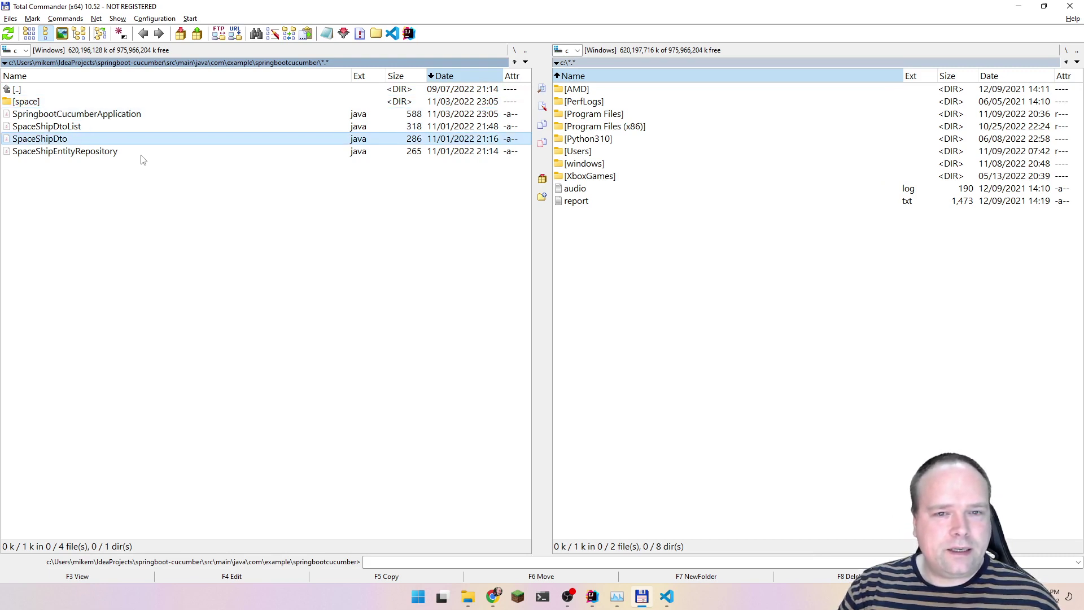
key(Up)
key(Down)
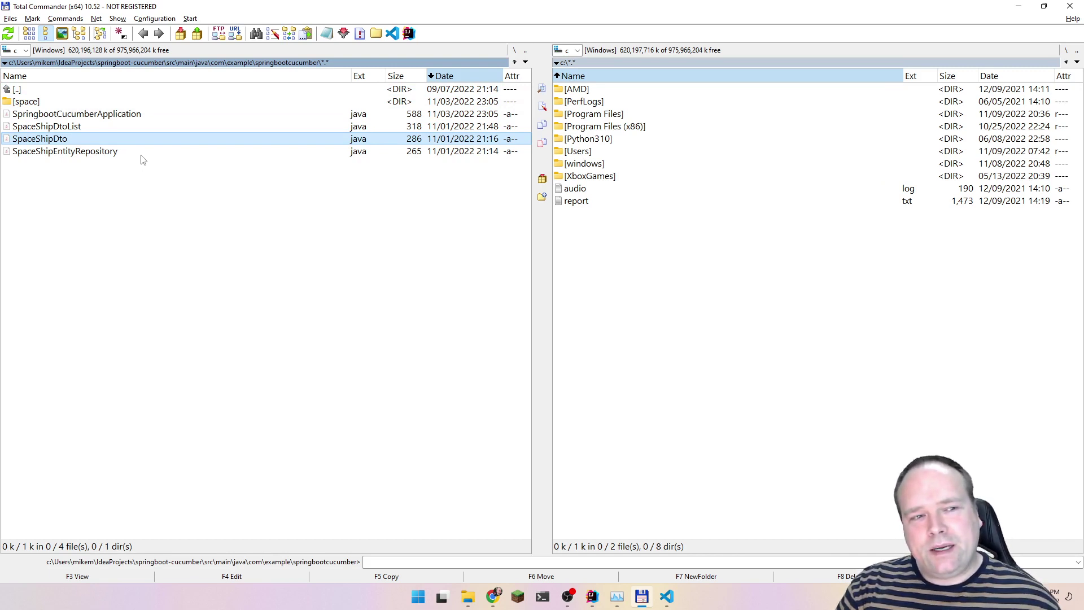
key(F4)
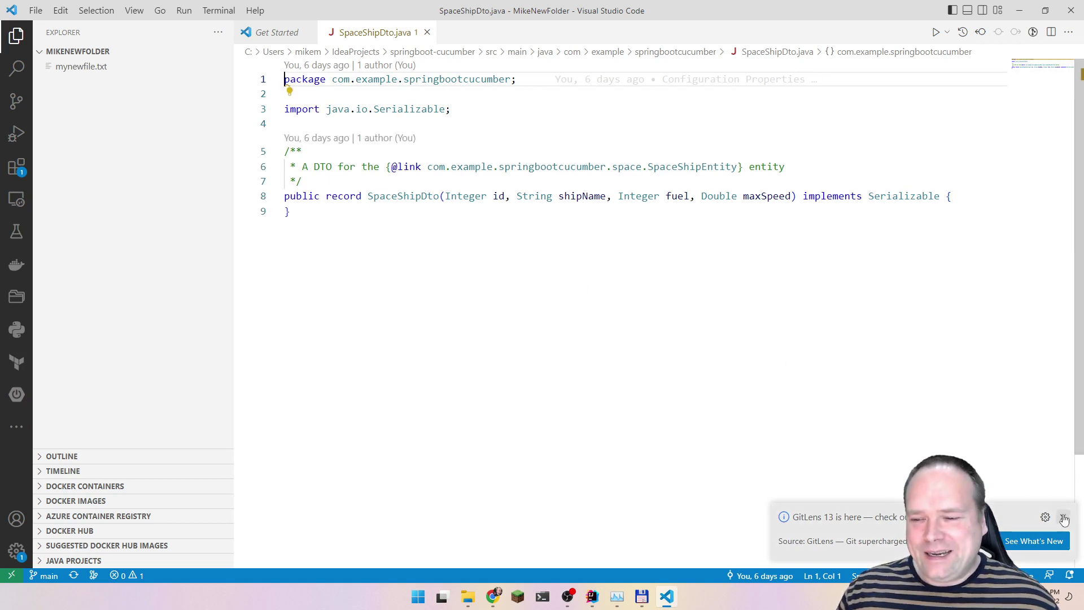
Close SpaceShipDto.java, dismiss the GitLens notification, and return to Total Commander.
click(426, 32)
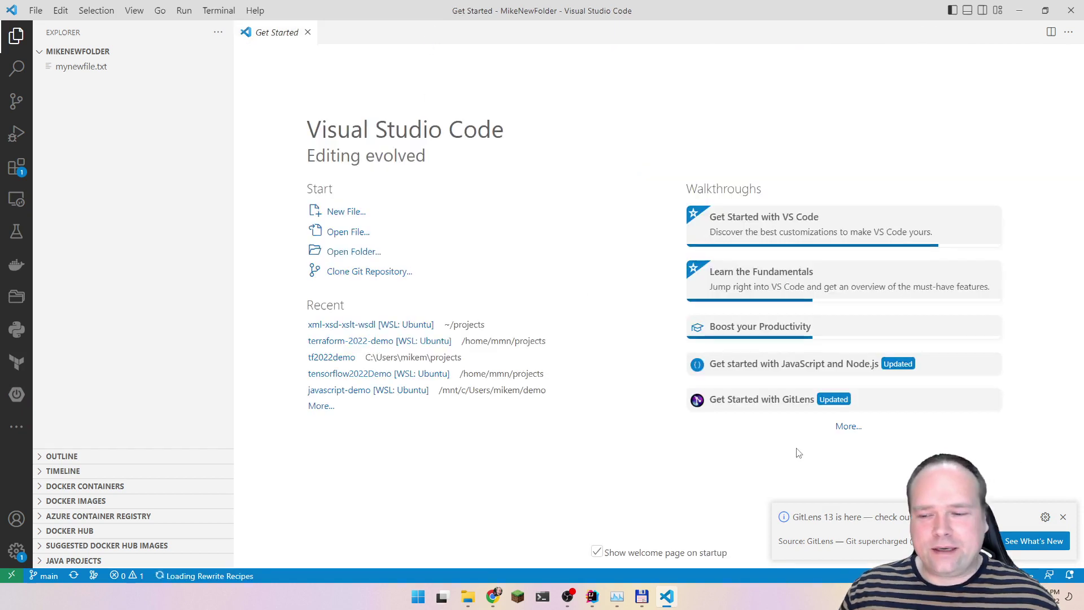
click(1063, 518)
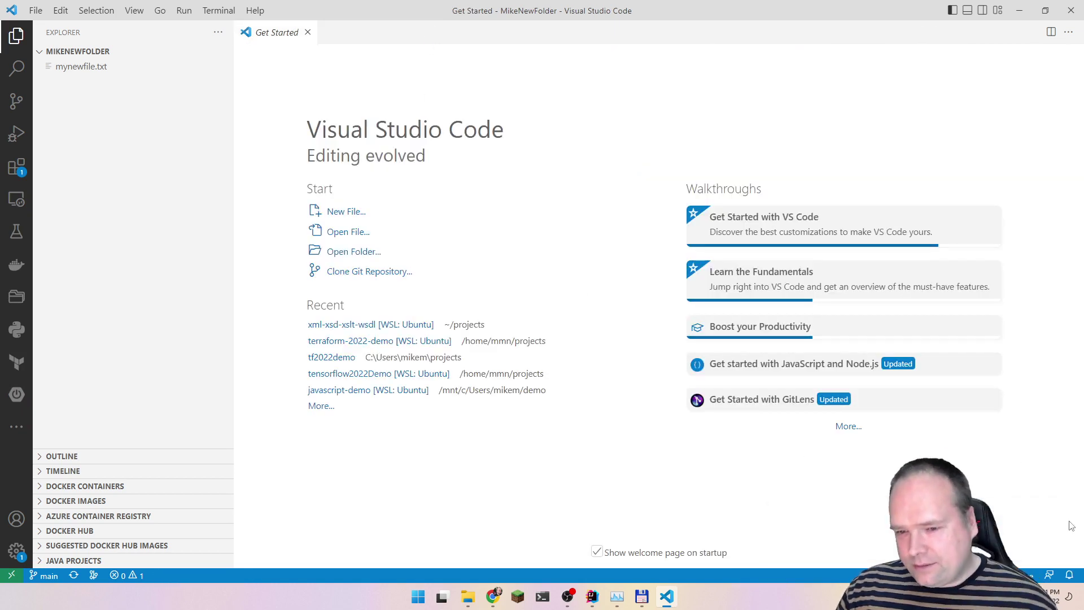
click(136, 128)
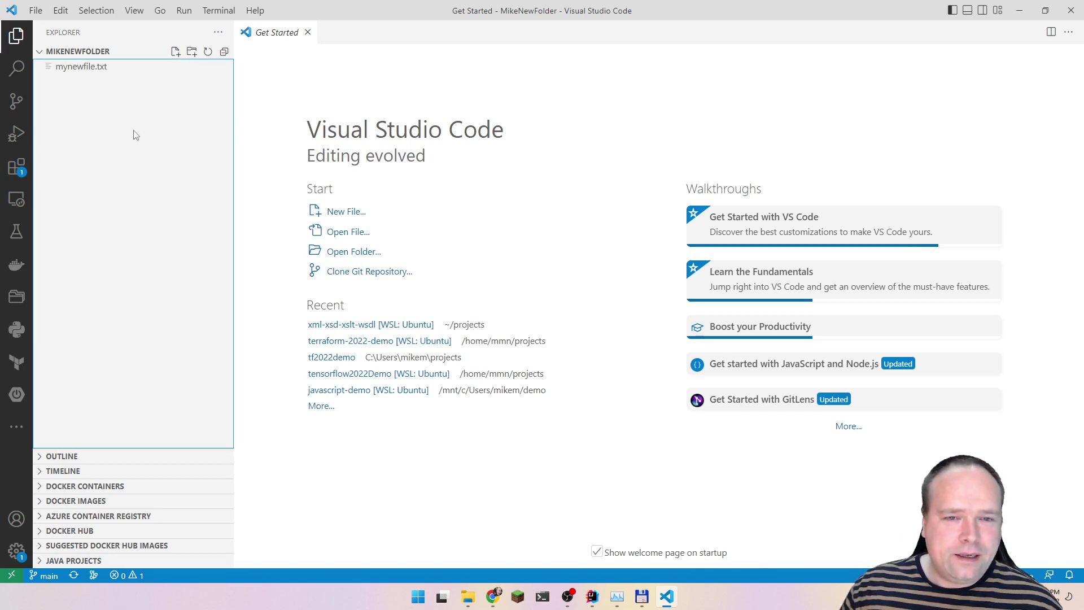
key(alt+Tab)
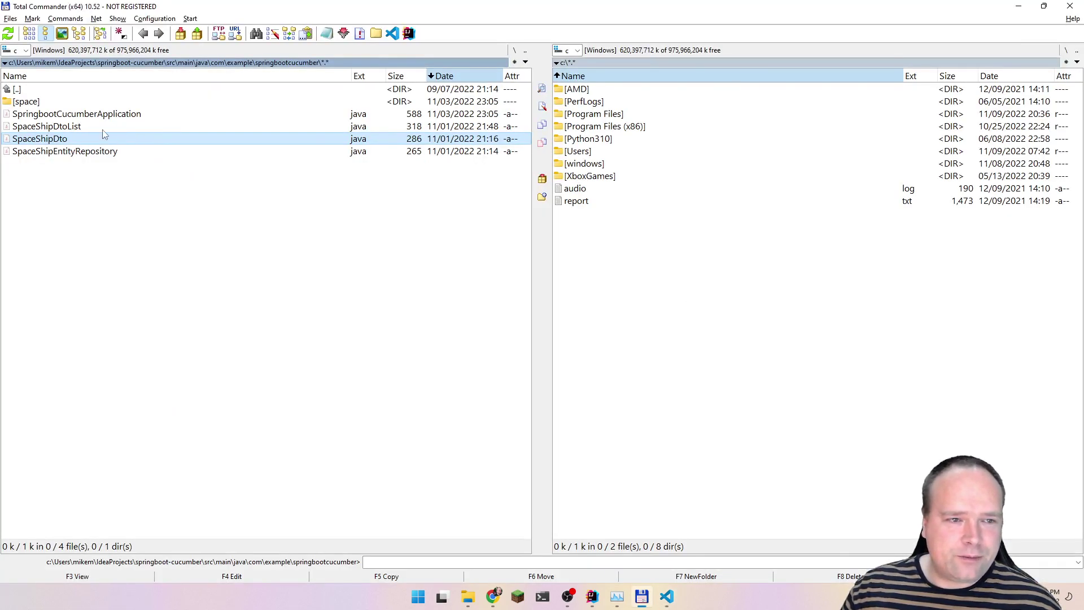
Open the SpringbootCucumberApplication Java file in Visual Studio Code and place the cursor on empty line 7.
key(Down)
key(Up)
key(Up)
key(Up)
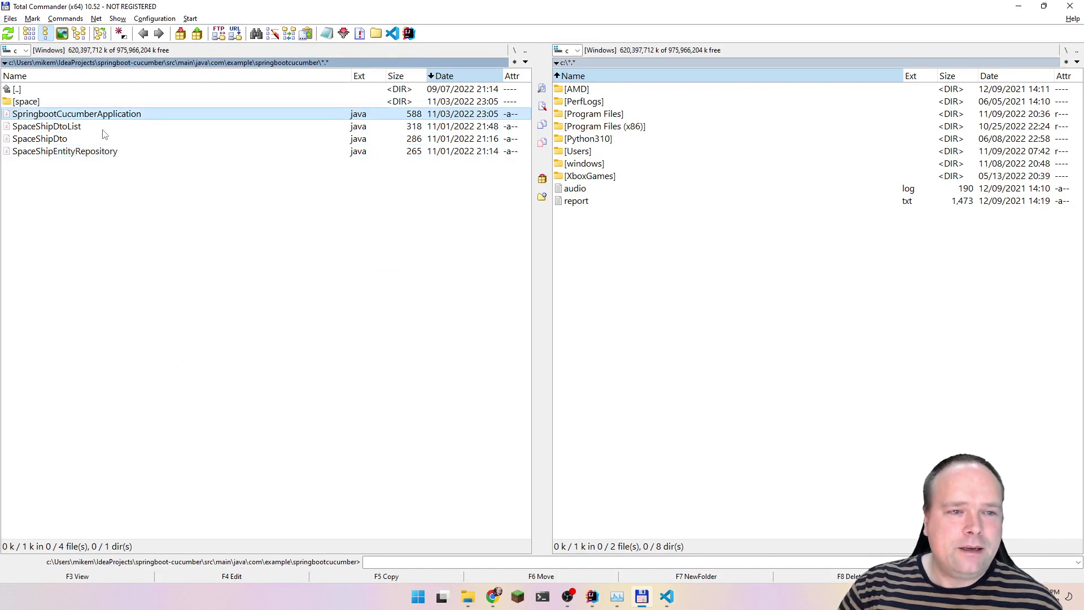
key(alt+Tab)
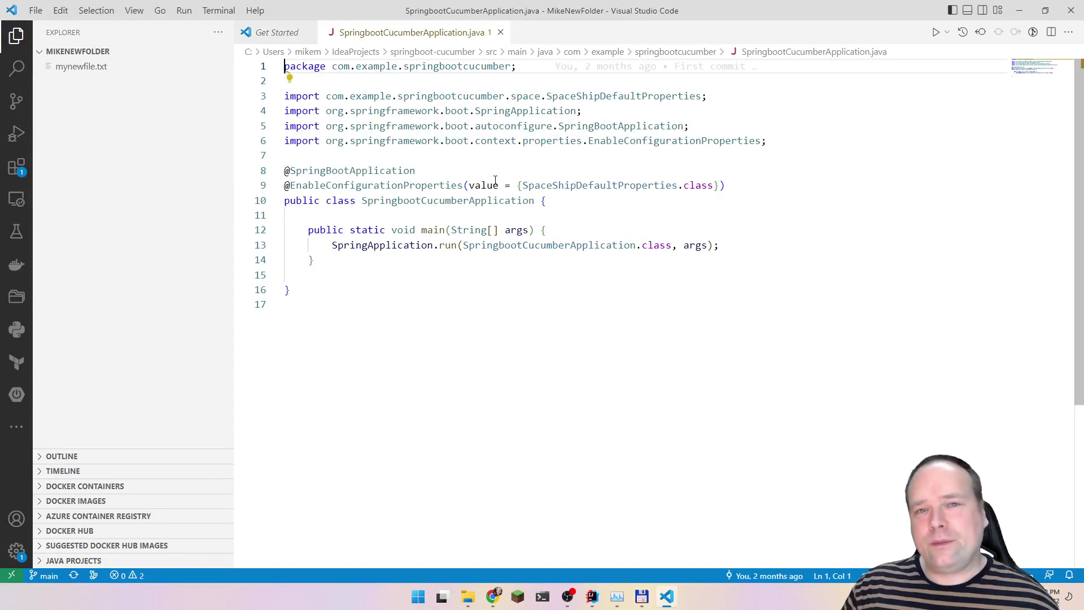
click(529, 152)
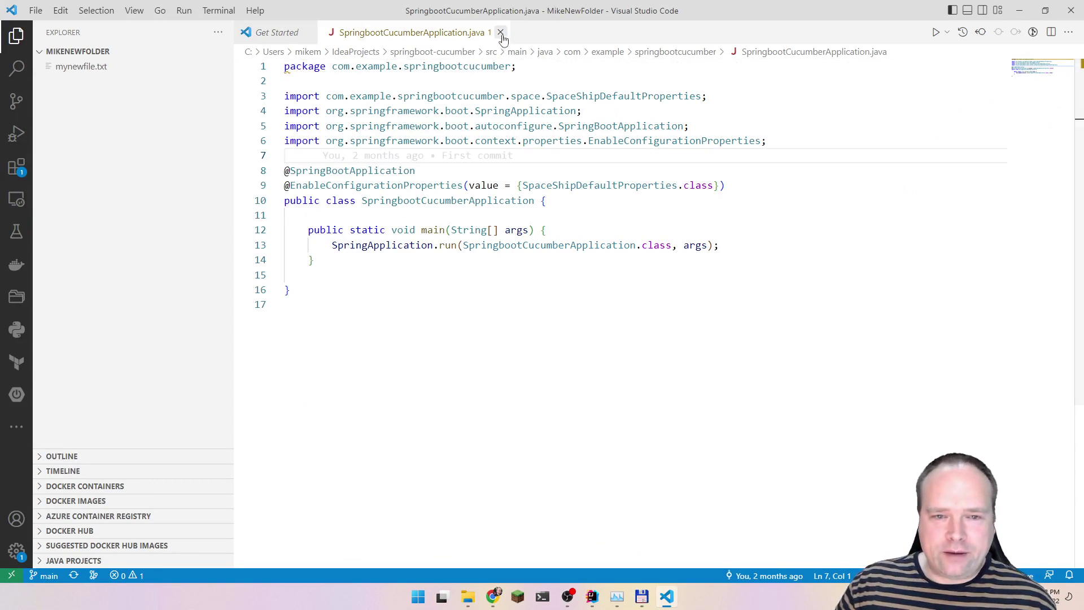
click(428, 172)
drag(344, 215, 257, 168)
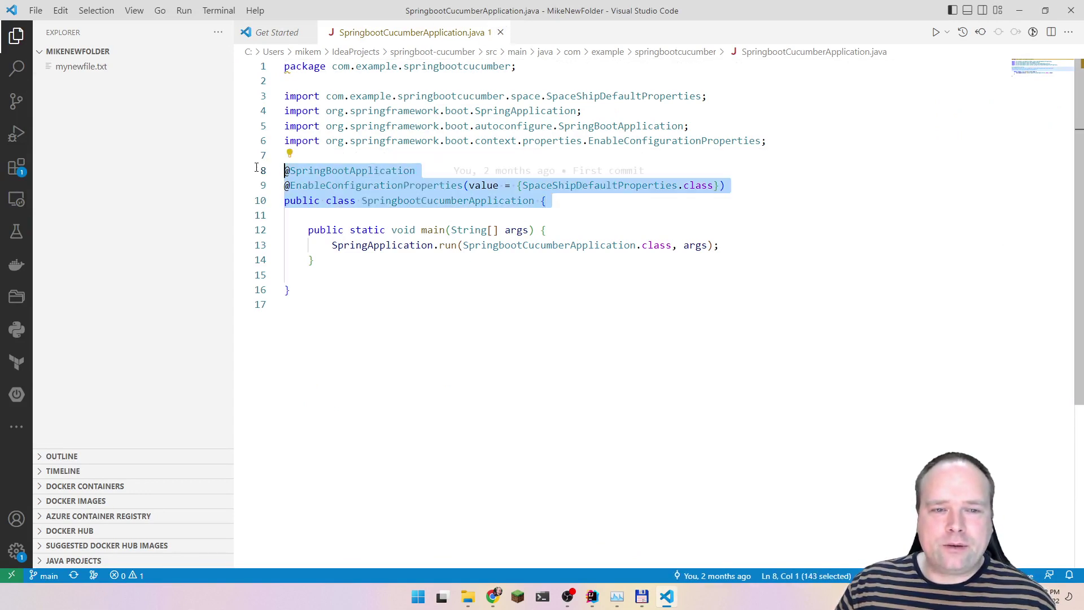
click(562, 264)
click(435, 314)
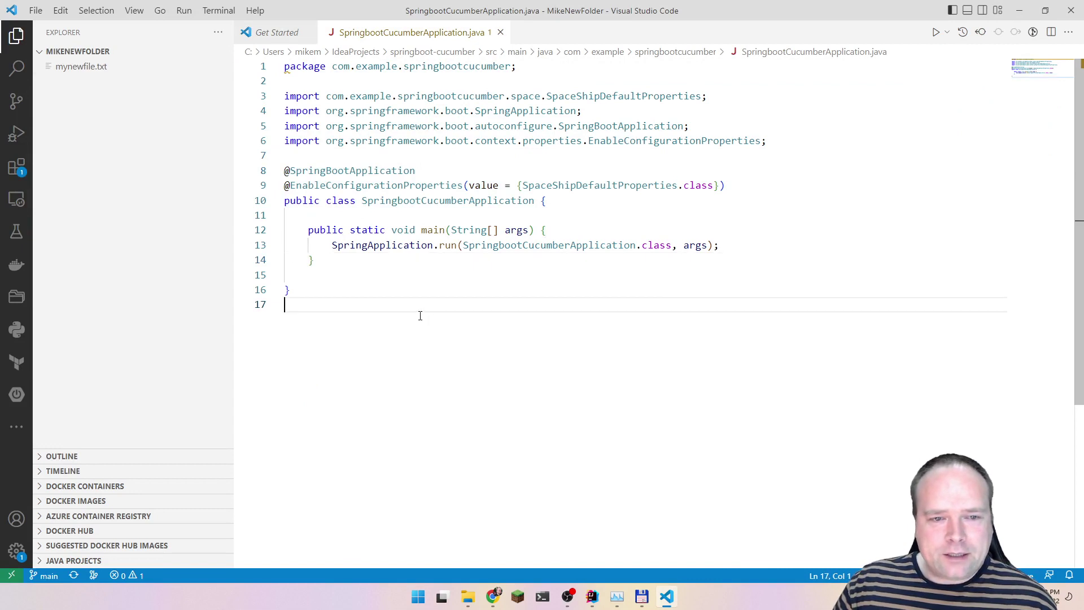
click(375, 286)
click(325, 226)
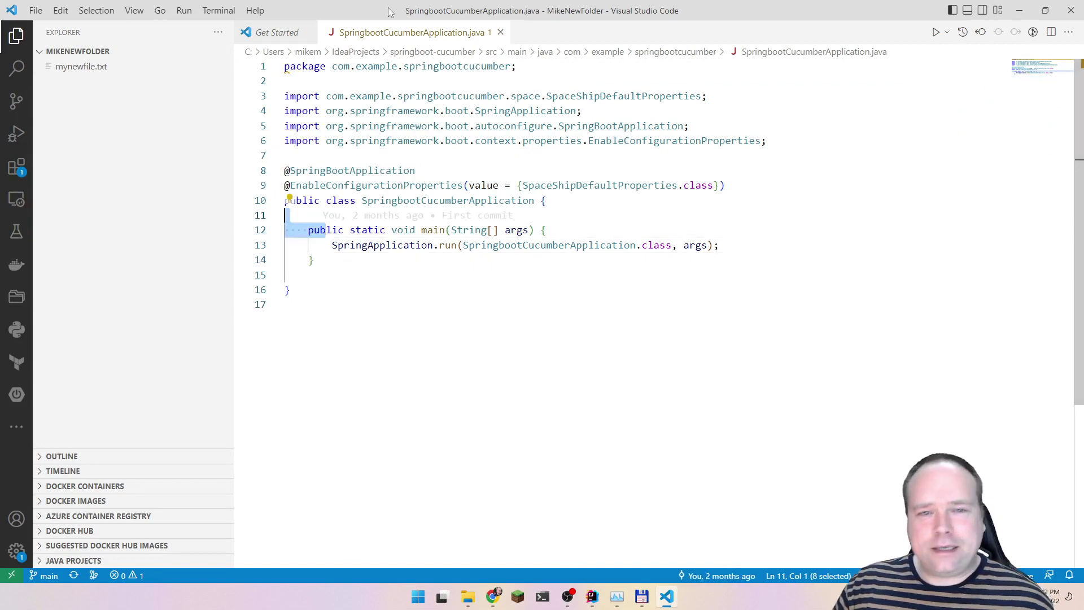
Close SpringbootCucumberApplication.java and Visual Studio Code, and return to the springbootcucumber folder panel in Total Commander.
click(500, 32)
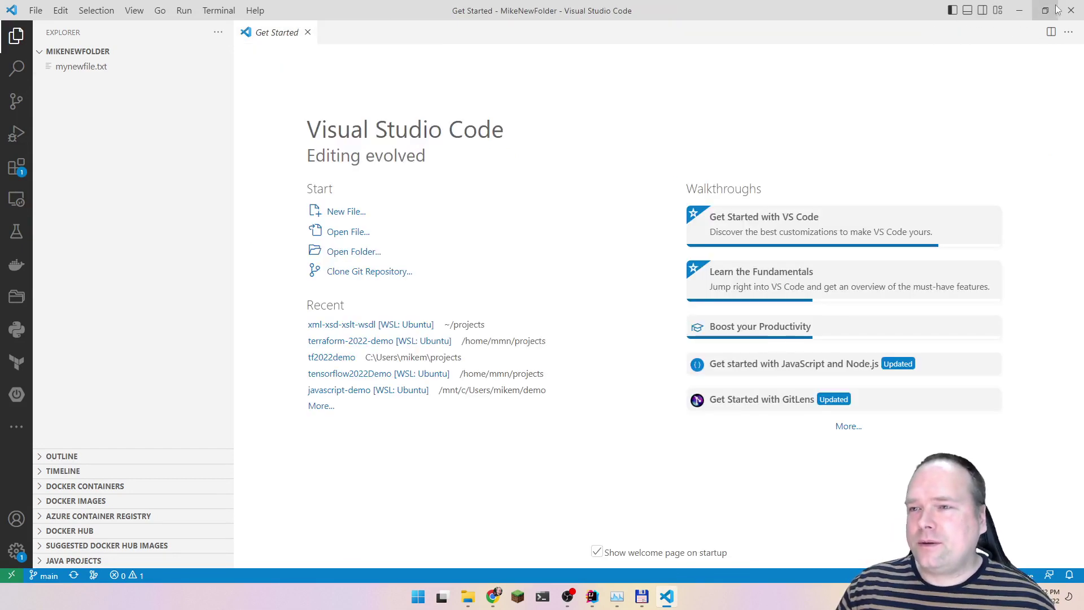
click(1070, 15)
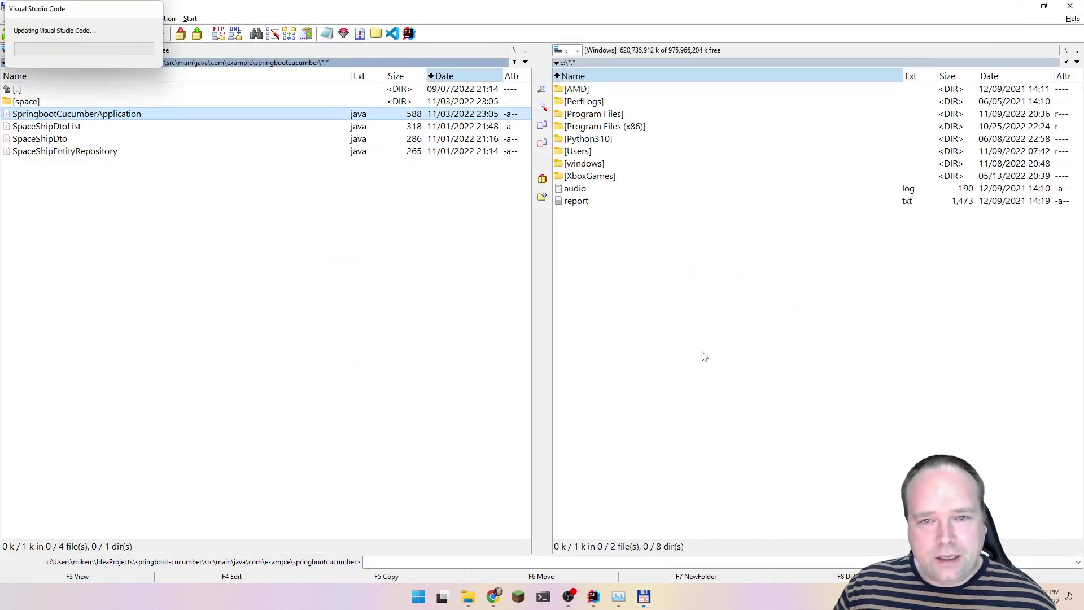
key(Tab)
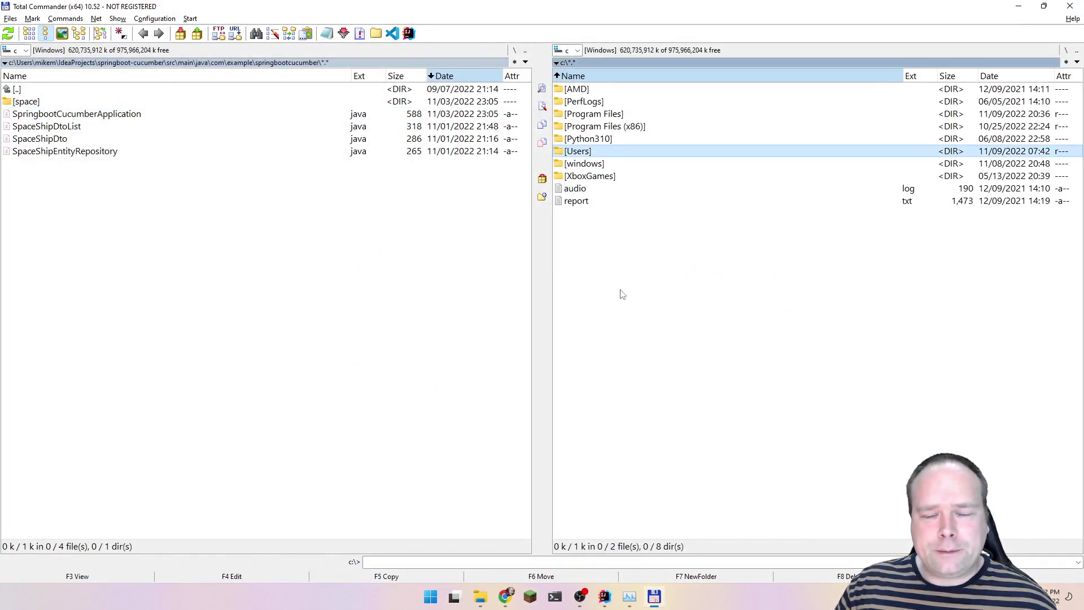
key(Tab)
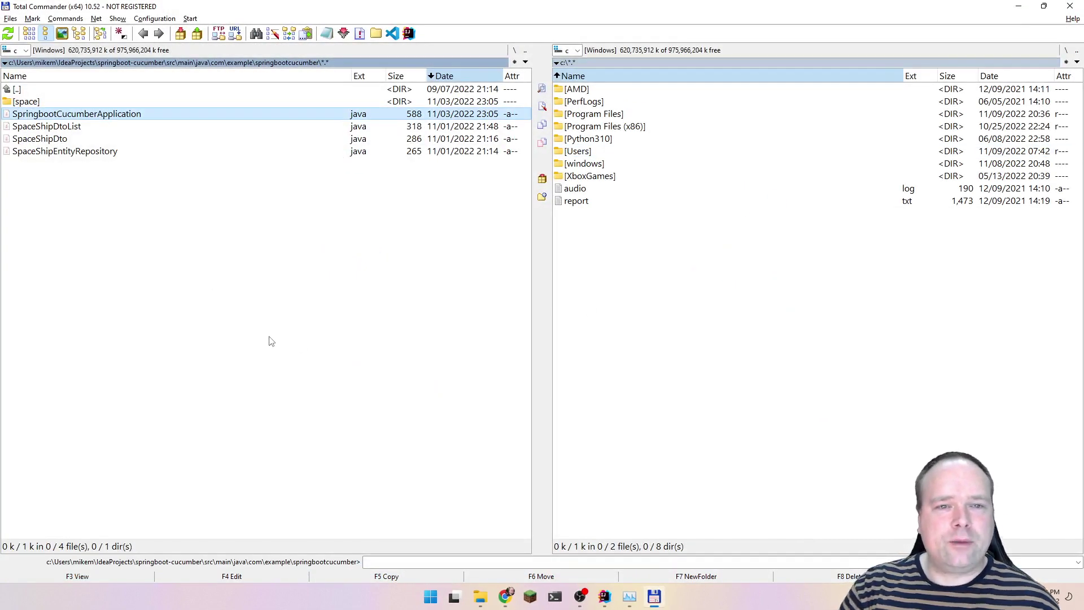
Go up from the springbootcucumber folder to IdeaProjects and open MikeNewFolder.
key(BackSpace)
key(BackSpace)
key(BackSpace)
key(BackSpace)
key(BackSpace)
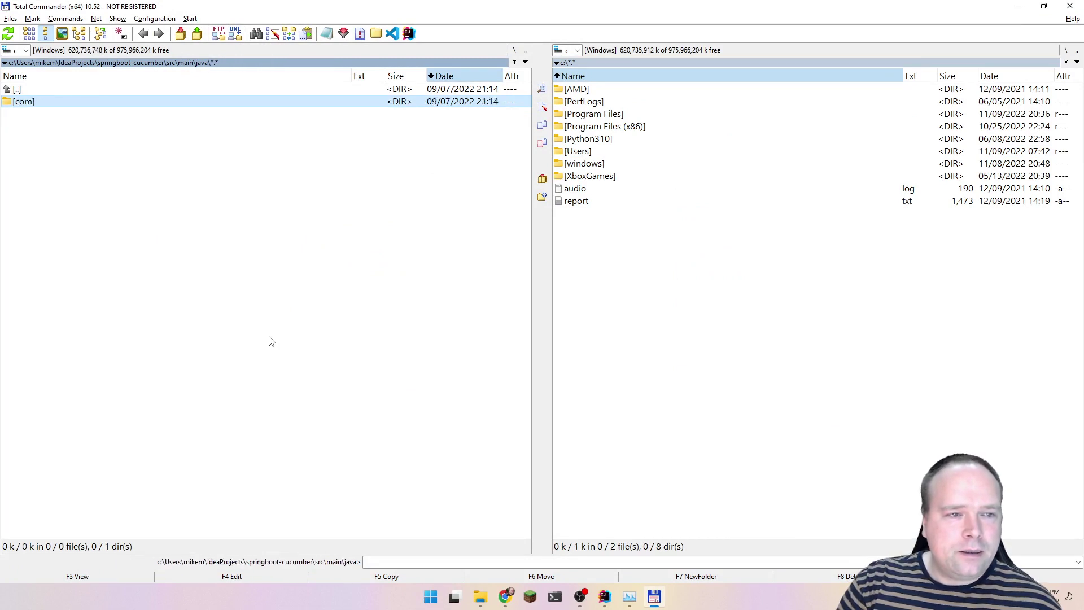
key(BackSpace)
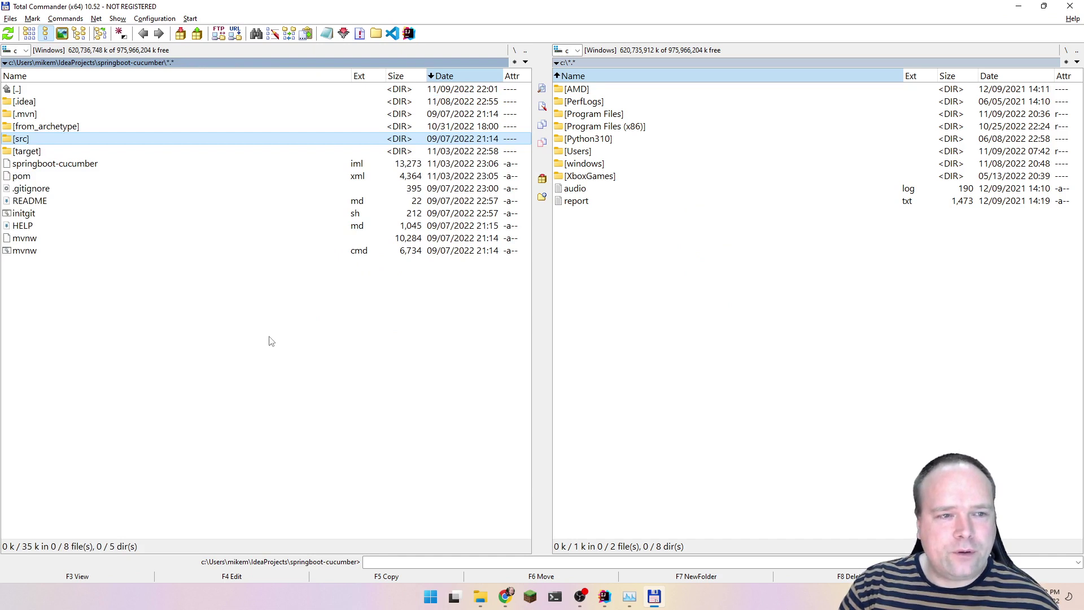
key(Down)
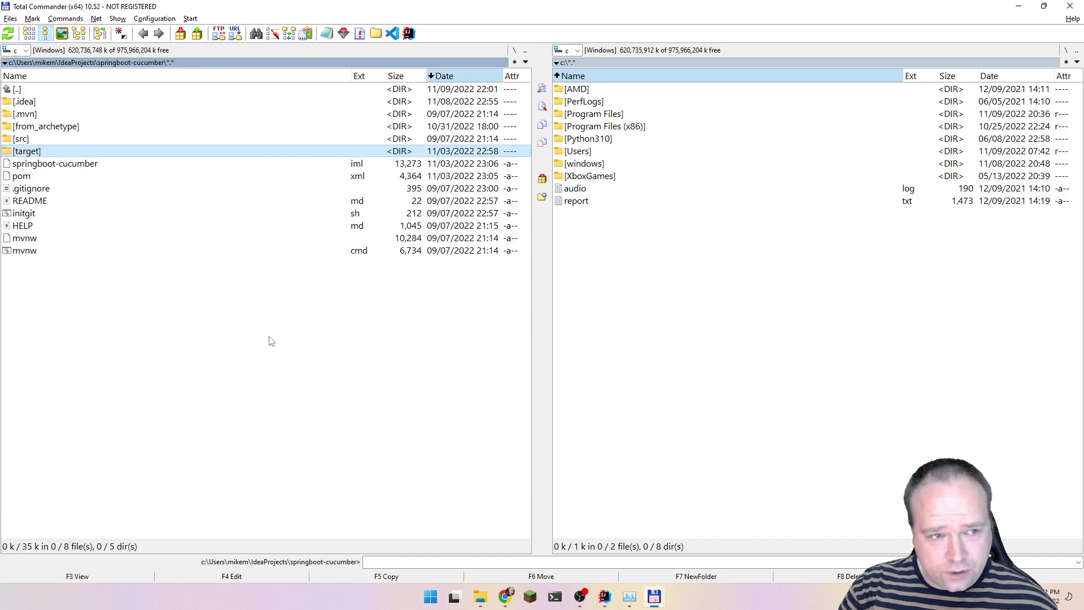
key(BackSpace)
key(Up)
key(Up)
key(Return)
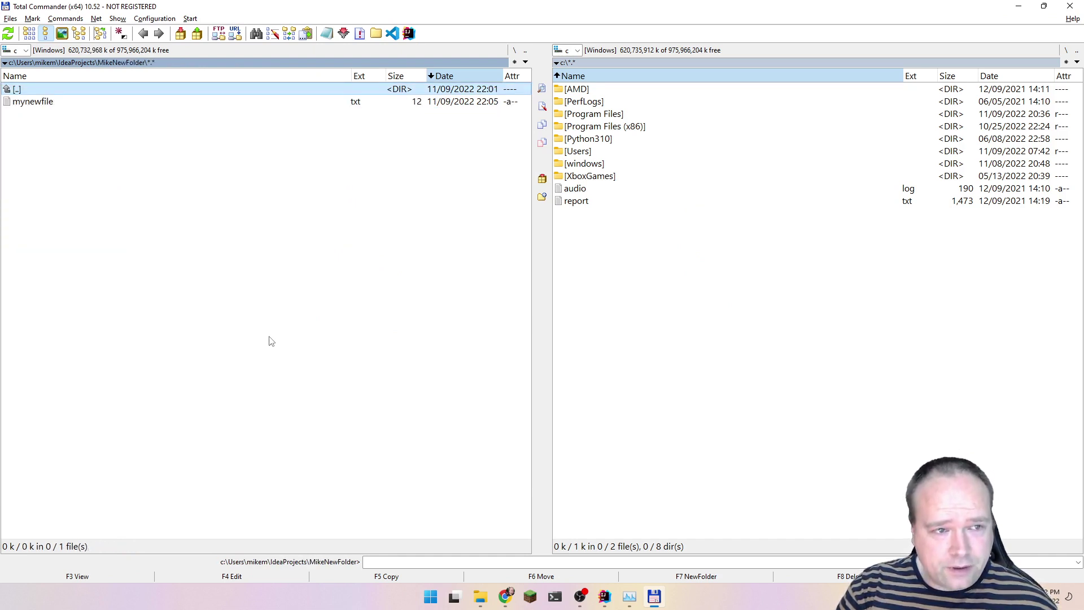
Create two new folders named Folder1 and Folder2 inside MikeNewFolder.
key(Down)
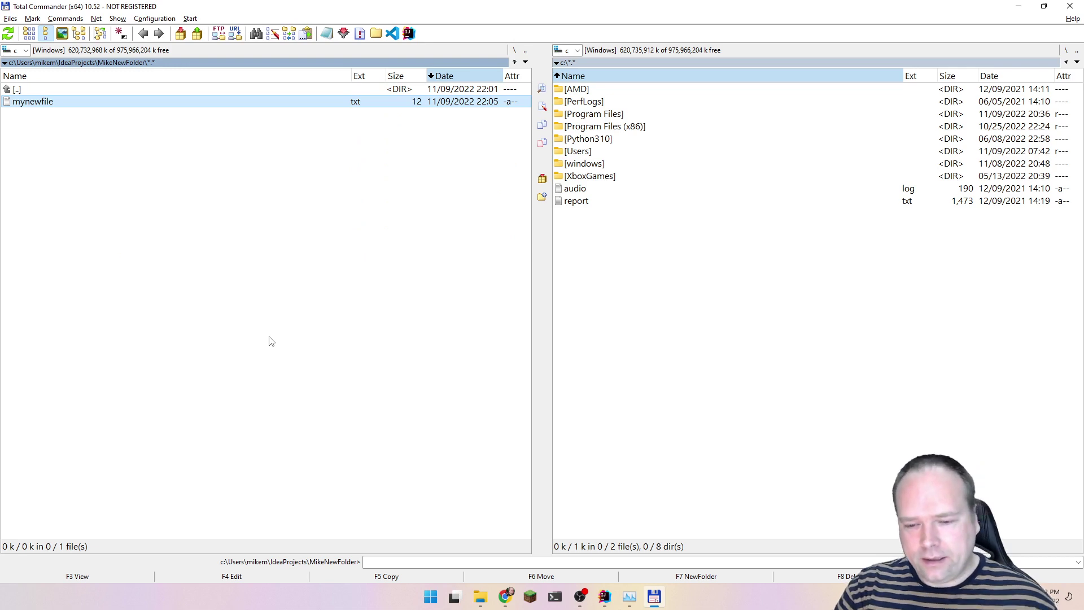
key(F7)
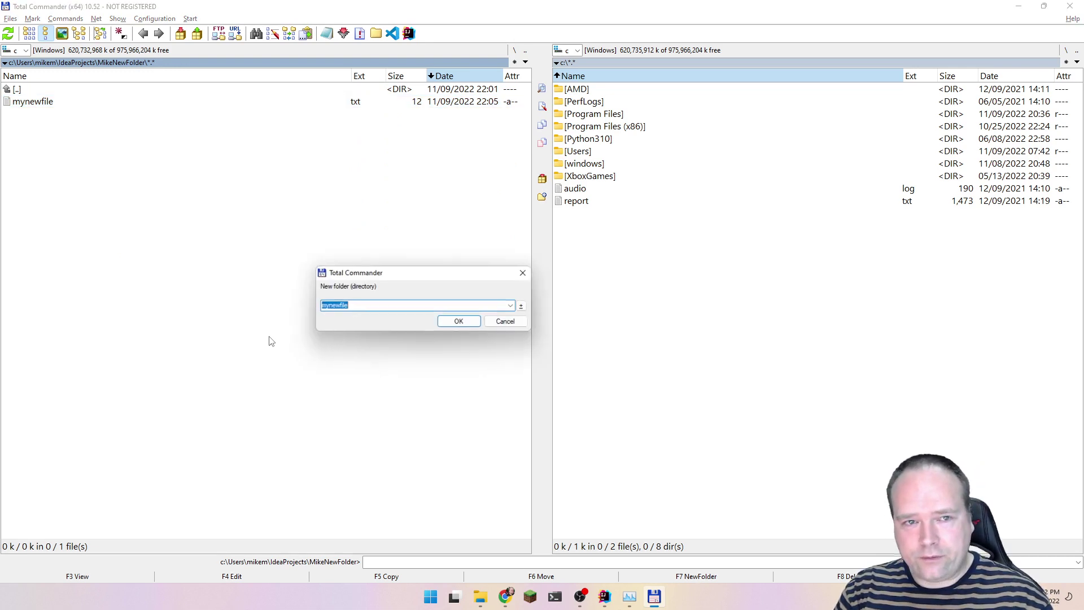
text(Fold)
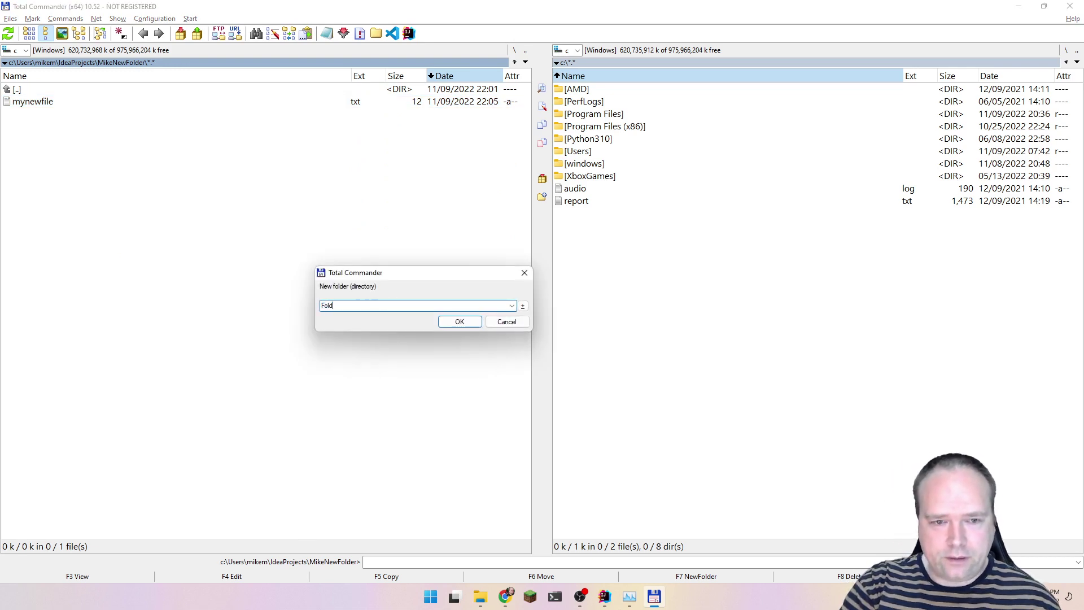
text(er1)
key(Return)
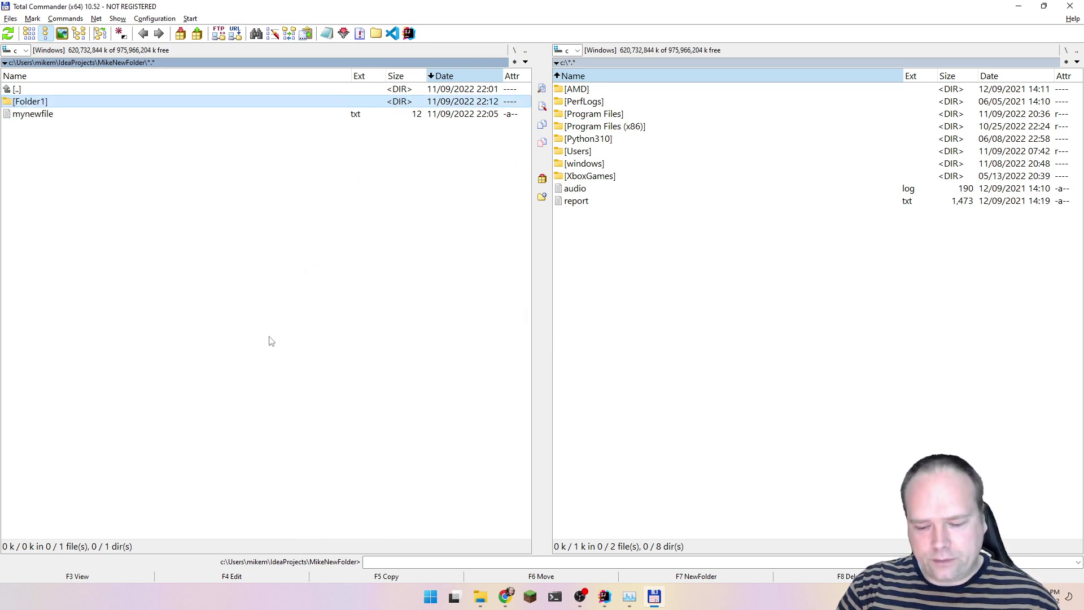
key(F7)
text(Folder2)
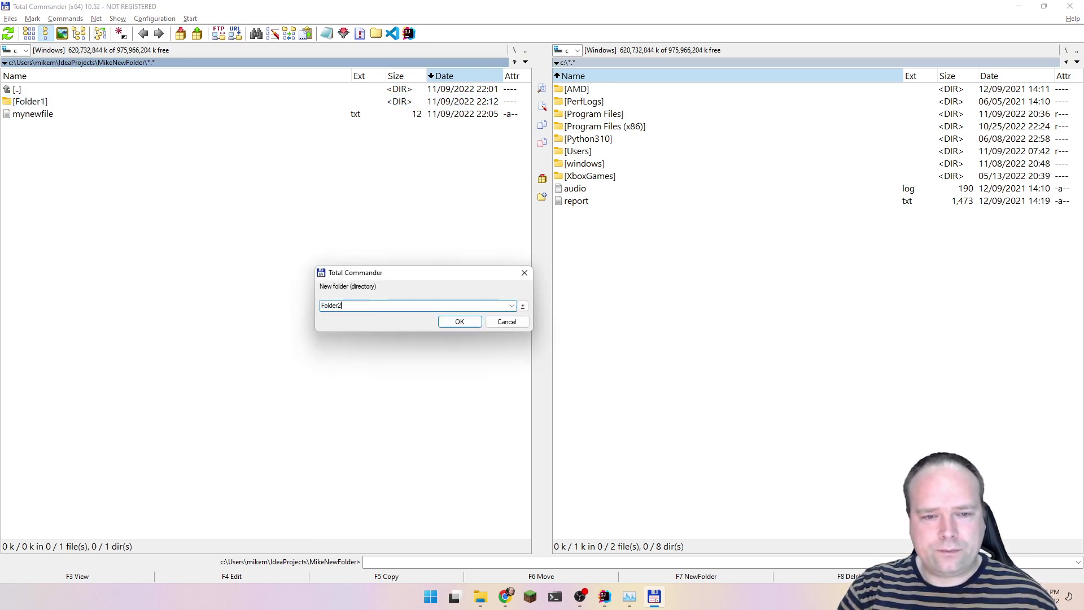
key(Return)
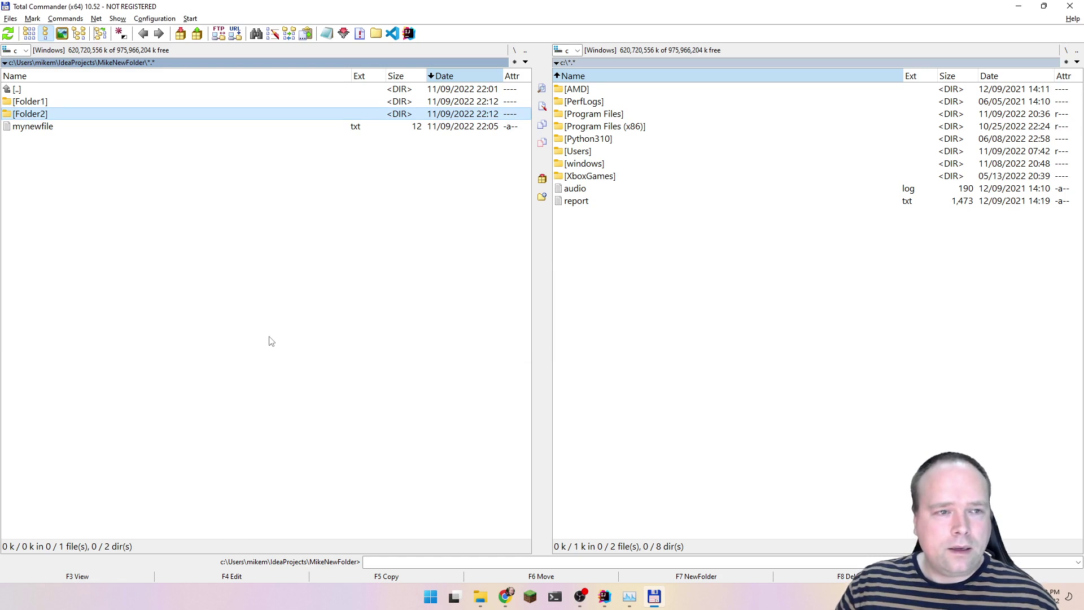
Go up to IdeaProjects, launch Visual Studio Code, and create a file named f1.txt inside Folder1.
key(BackSpace)
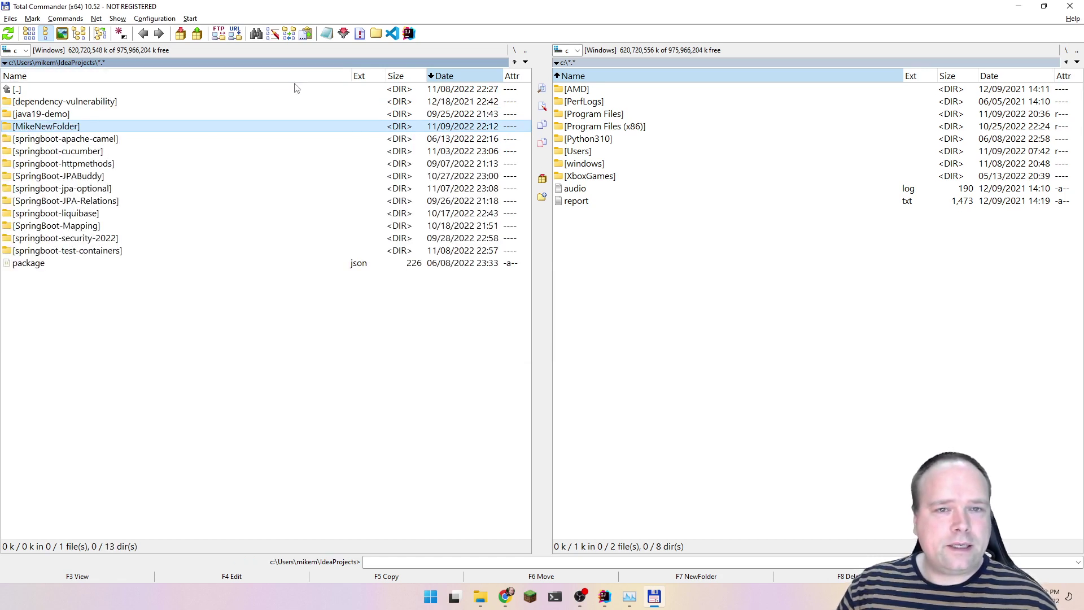
click(391, 33)
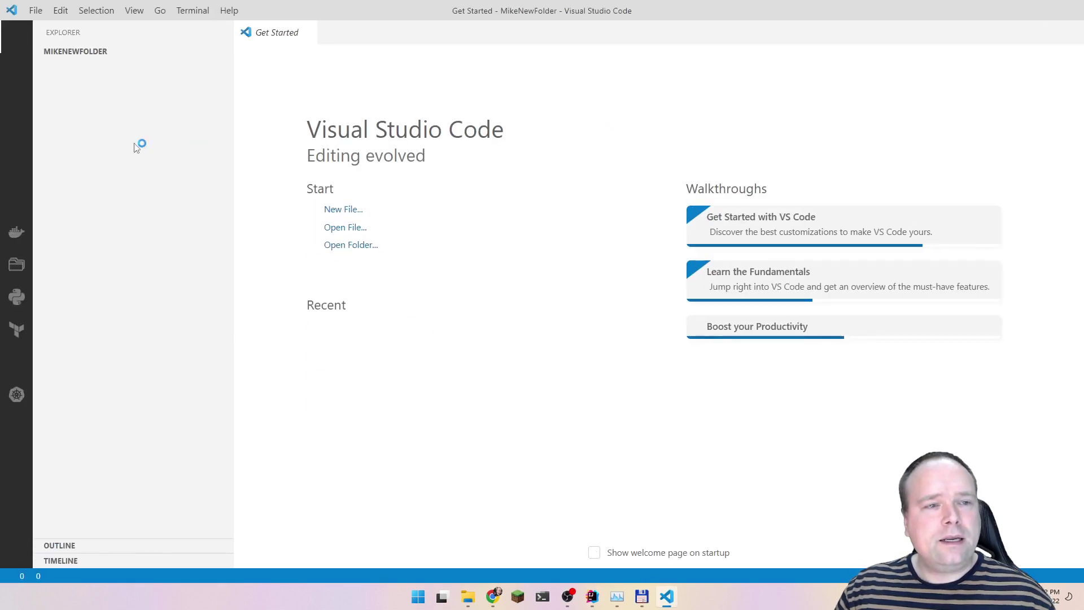
click(70, 67)
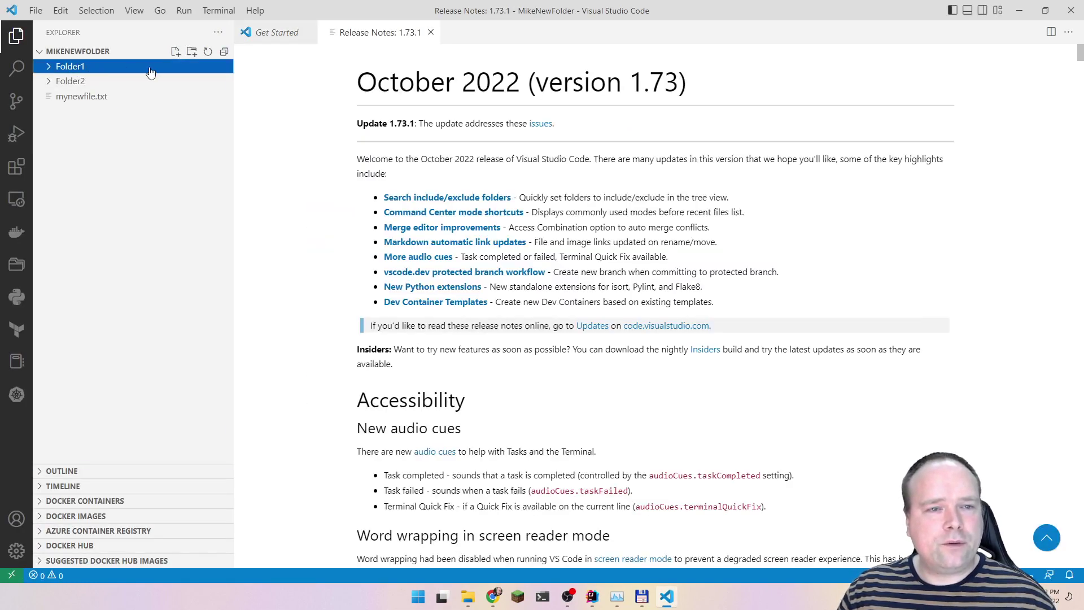
click(175, 52)
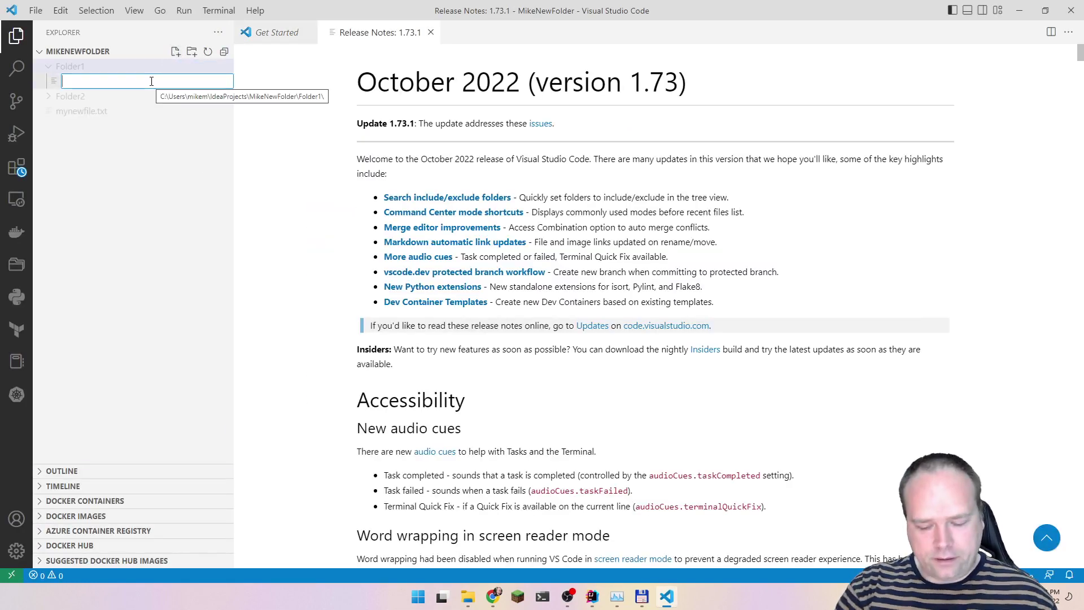
text(f1.txt)
key(Return)
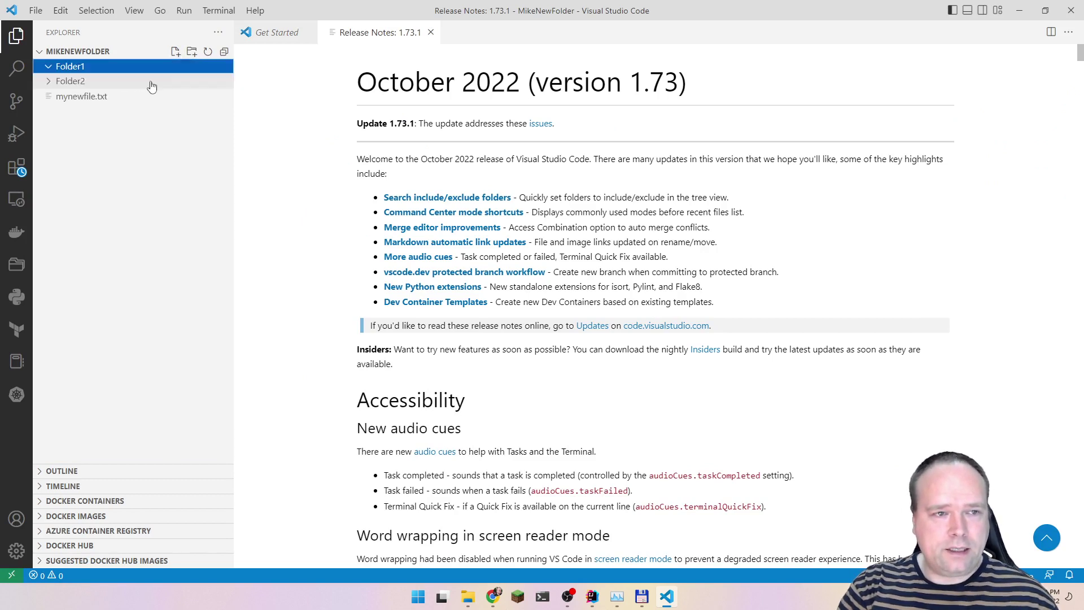
Create the files f1.txt and f2.txt inside Folder1.
click(176, 52)
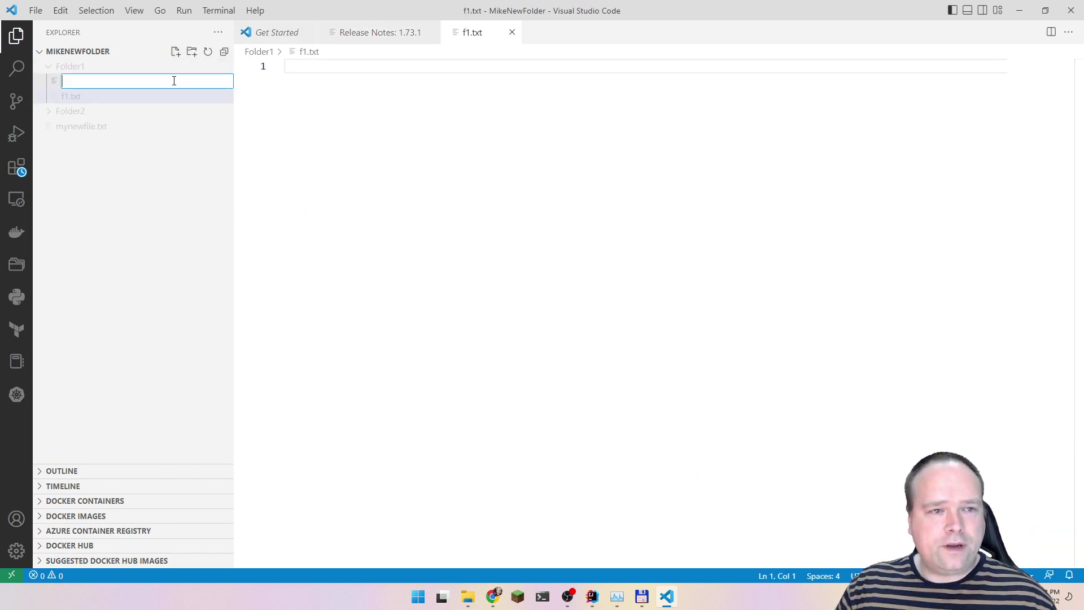
text(f2.txt)
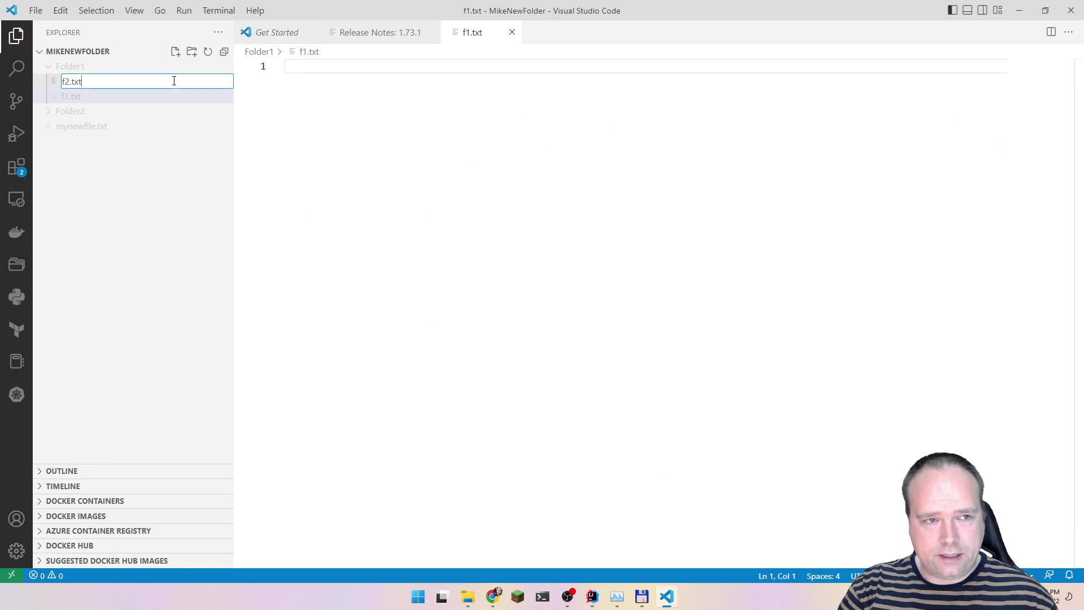
key(Return)
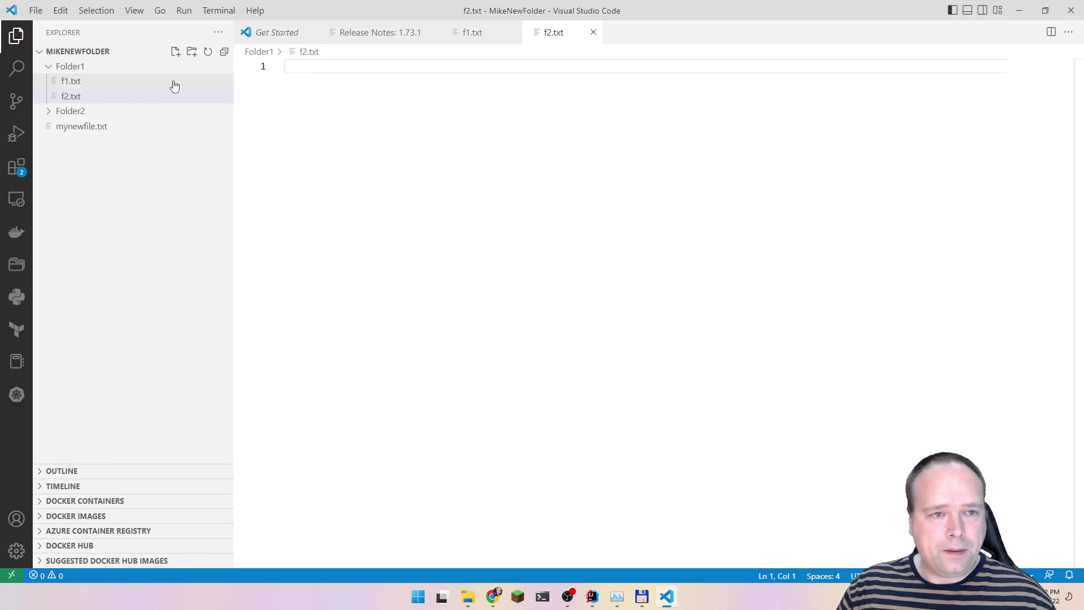
Create the files f2.txt and f3.txt inside Folder2.
click(137, 112)
click(176, 53)
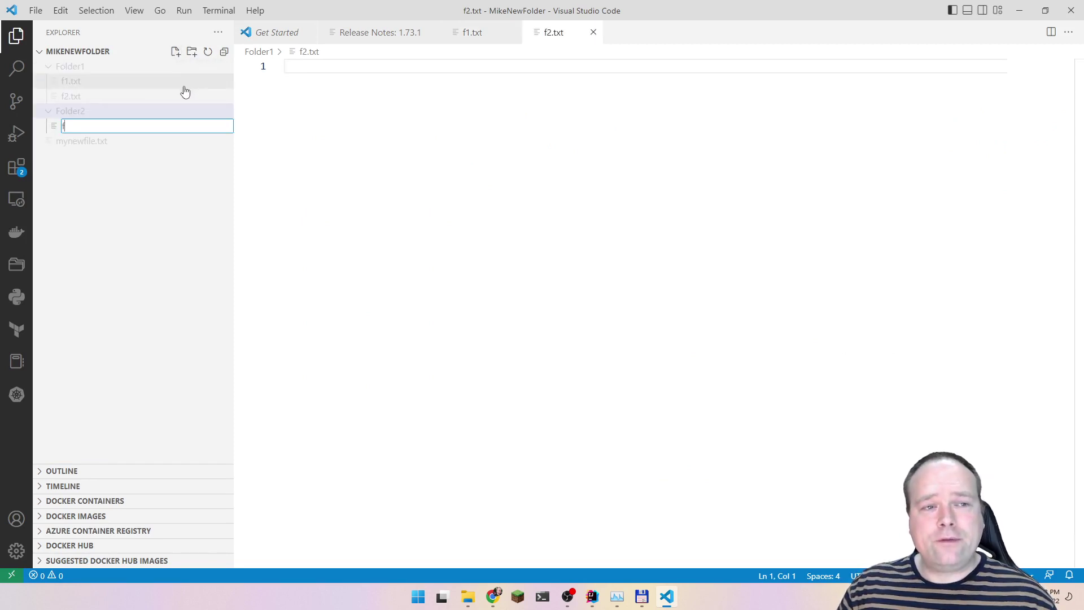
text(f2.txt)
key(Return)
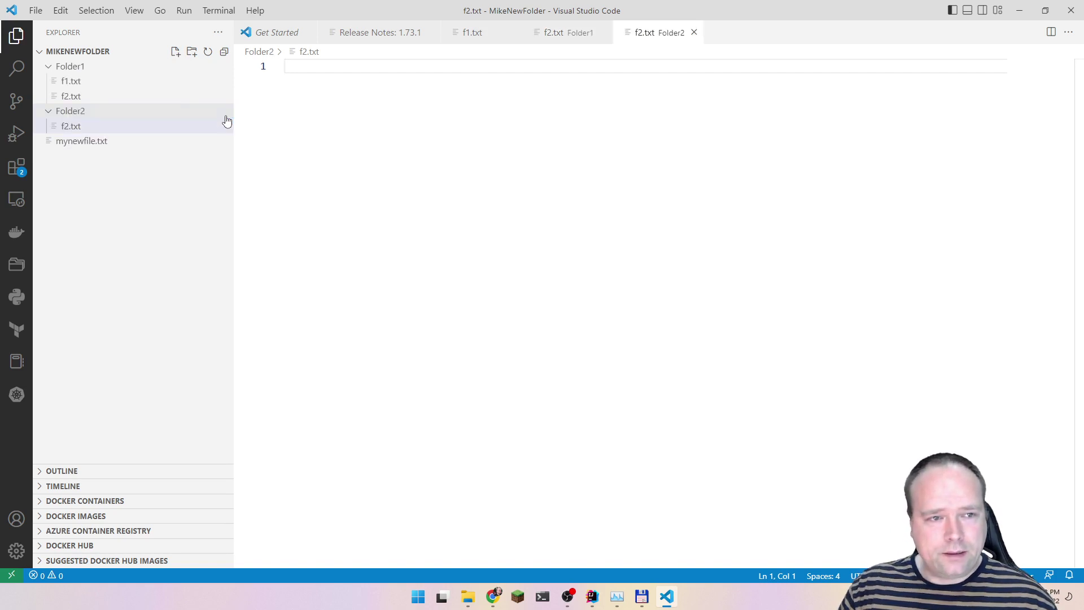
click(176, 52)
text(f)
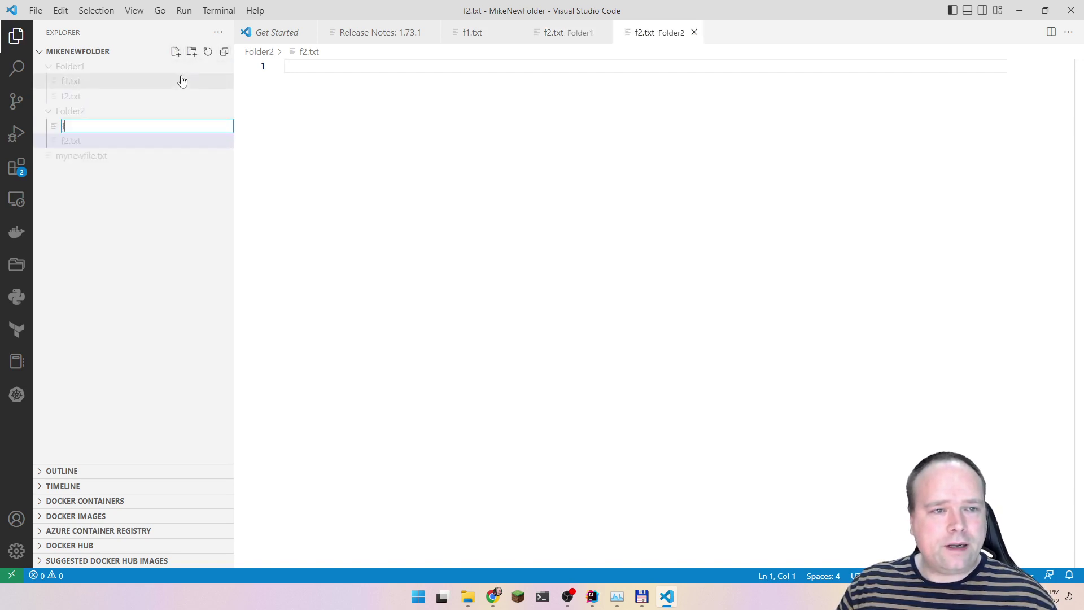
text(3.txt)
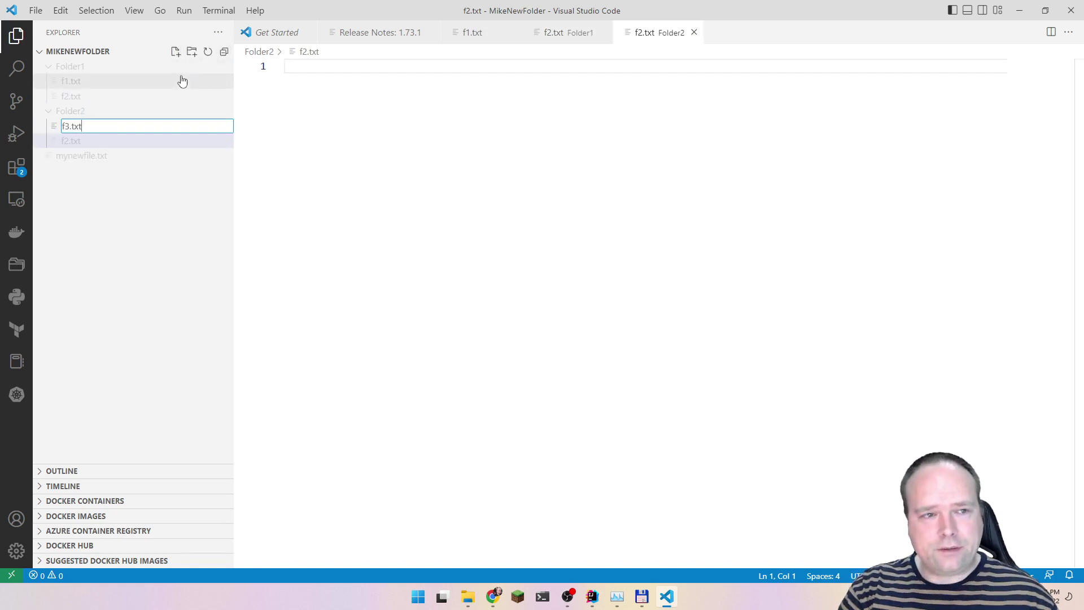
key(Return)
Write "asdfasdf sadadsf a sdf sdfa sdfa" in Folder2's f3.txt and "asdfsadfsad f asdf adsfds af asdf" in its f2.txt, saving both.
text(asdfasdf sadadsf a sdf sdfa sdfa)
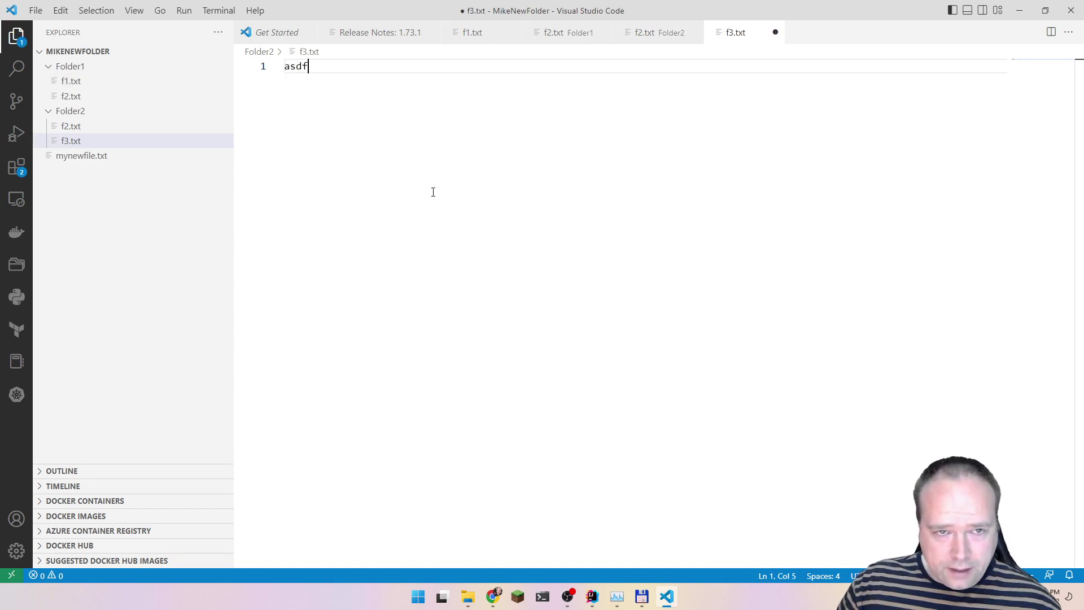
click(100, 129)
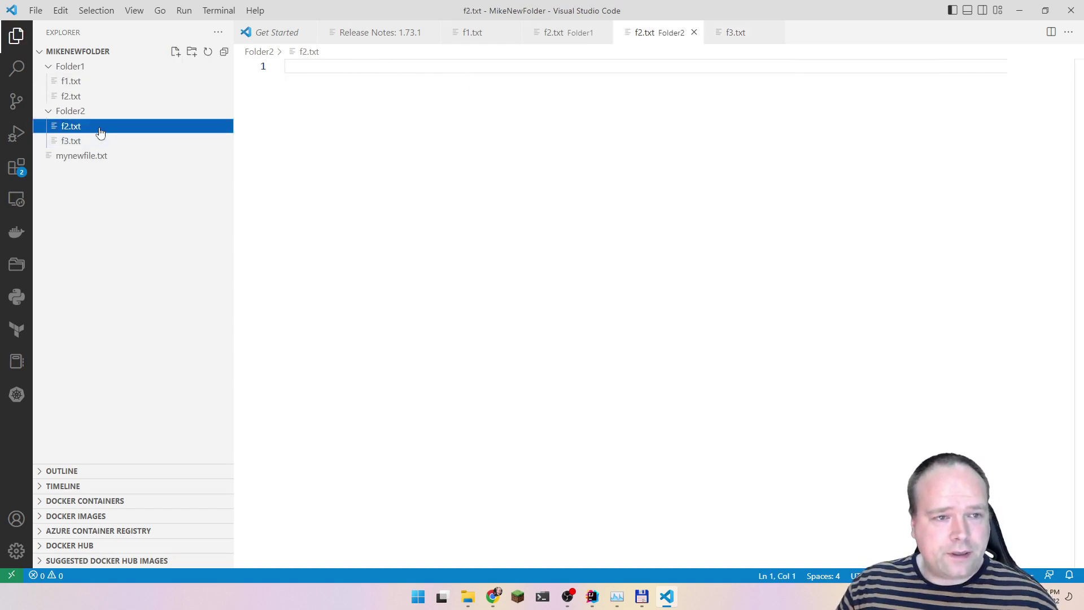
click(431, 164)
text(asdfsadfsad f asdf adsfds af asdf)
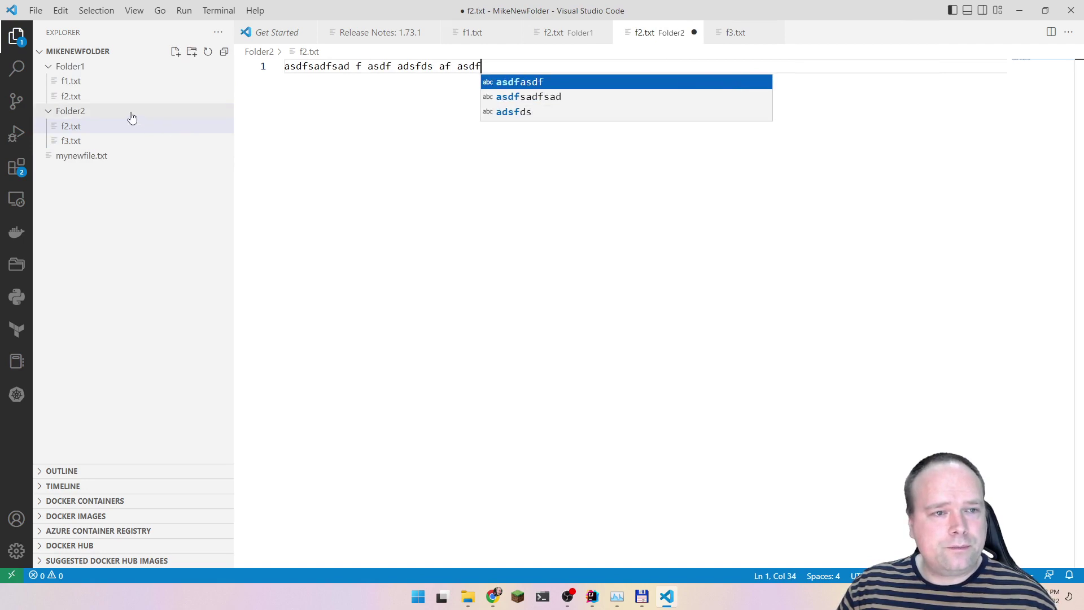
Write "asdfsdafasd sadf" in Folder1's f2.txt and save the file.
click(117, 100)
click(405, 145)
text(asdfsdafasd sadf)
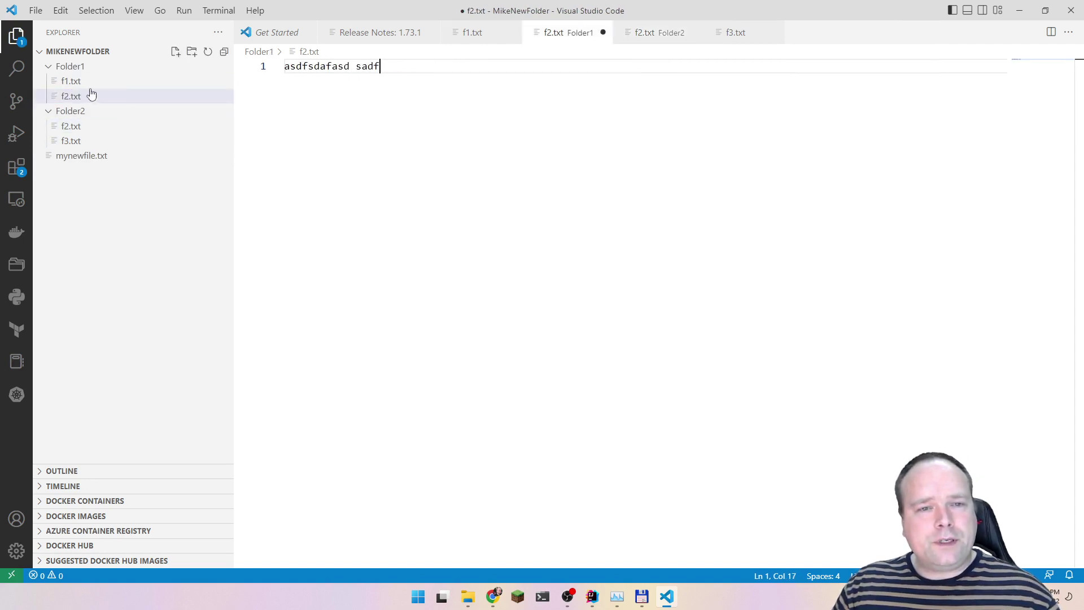
key(ctrl+s)
Write "df dasf dafs dfasdfs a sdfafdas fd sf ds" in Folder1's f1.txt and save the file.
click(91, 85)
click(334, 137)
text(df dasf dafs dfasdfs a)
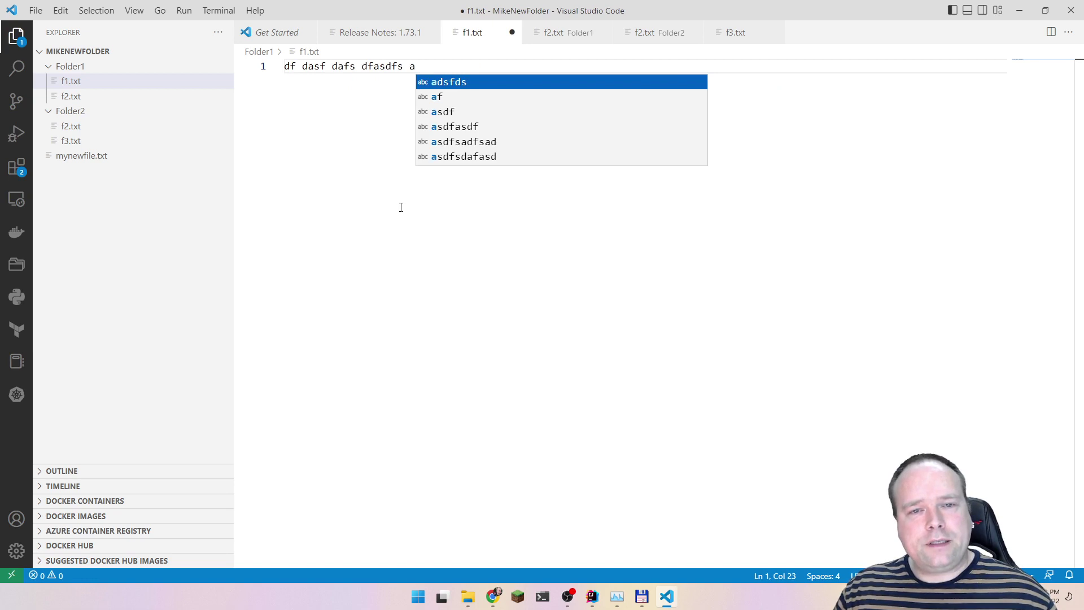
key(ctrl+s)
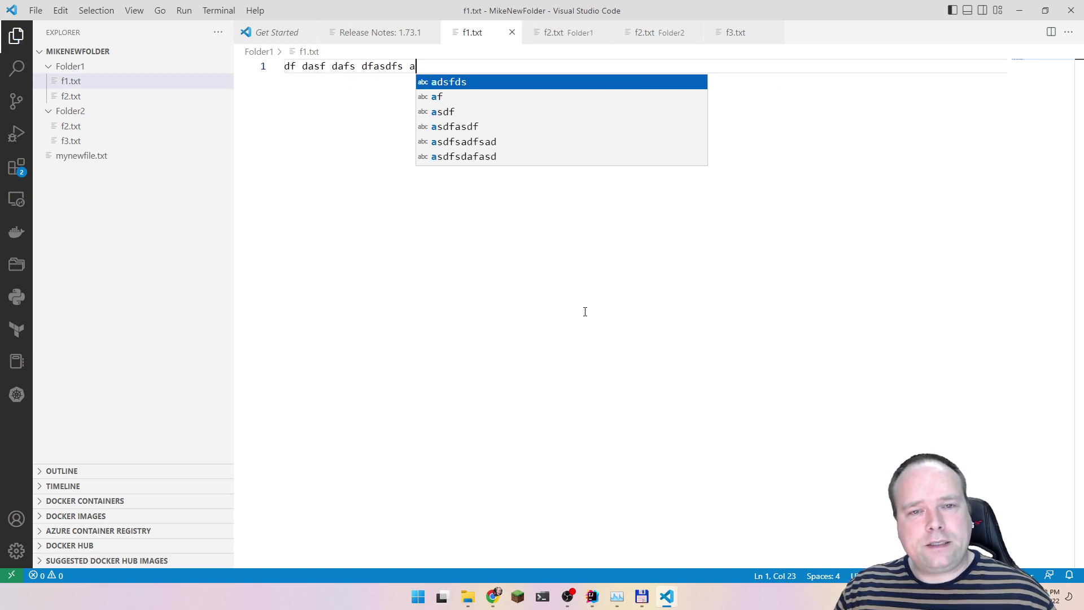
key(Escape)
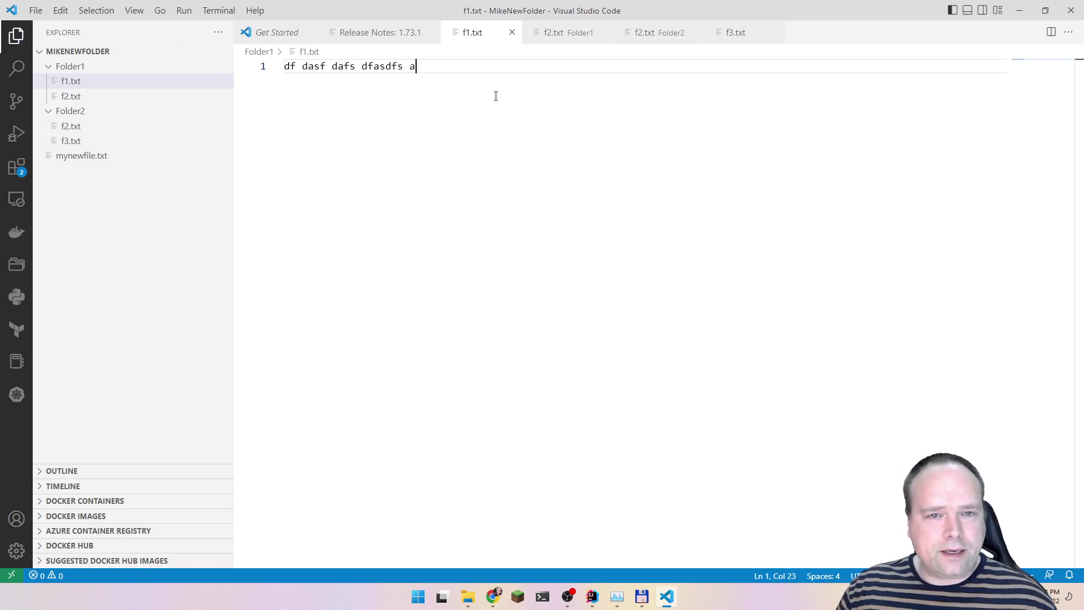
text(sdfafdas fd sf ds)
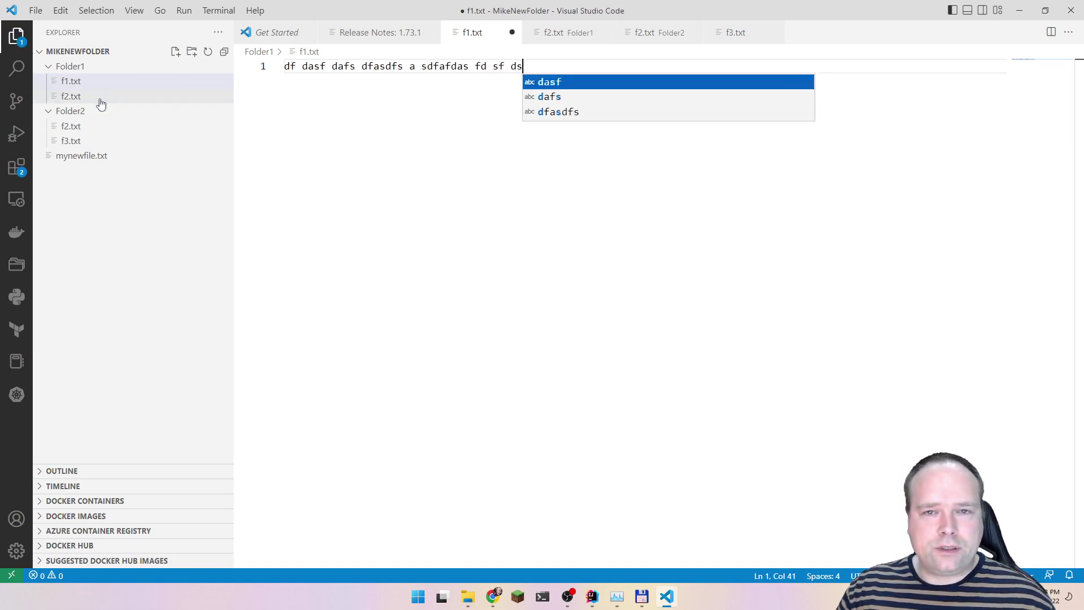
click(100, 98)
click(101, 84)
click(622, 118)
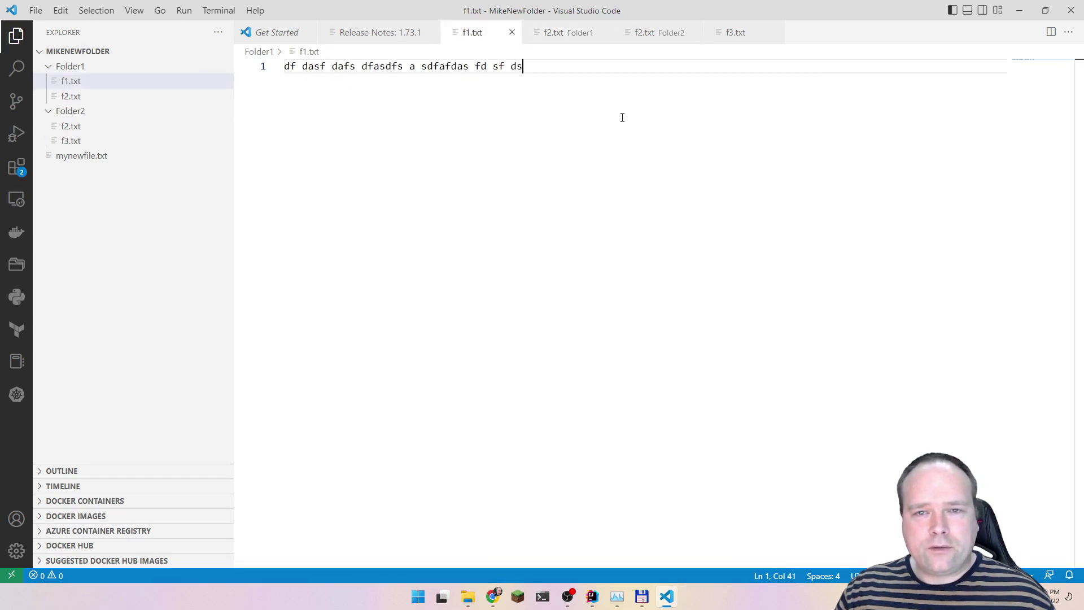
Switch to Total Commander and open the MikeNewFolder directory.
key(alt+Tab)
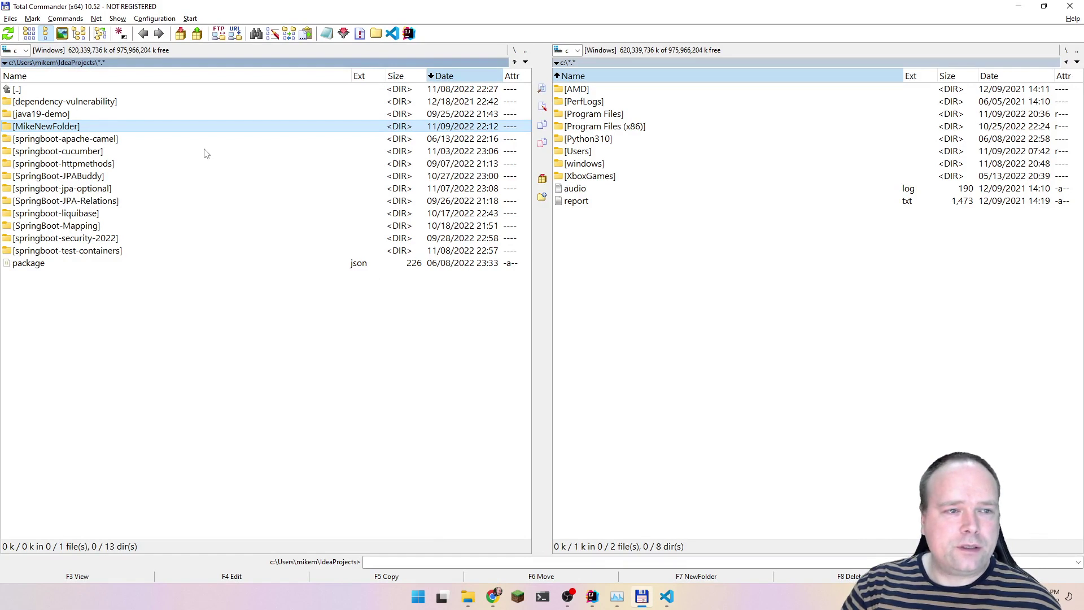
key(Return)
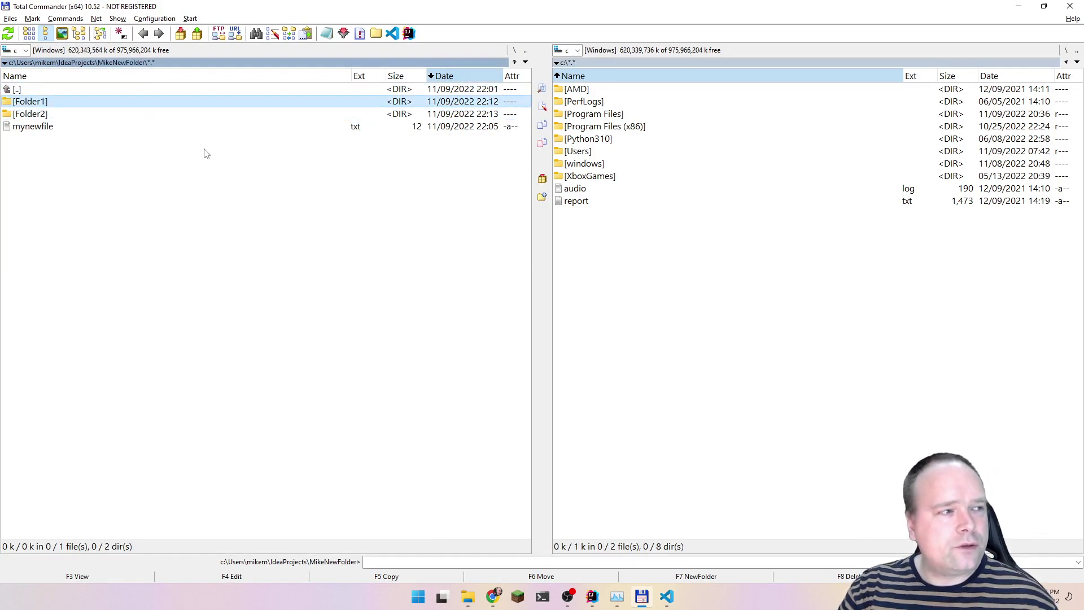
key(Down)
key(Up)
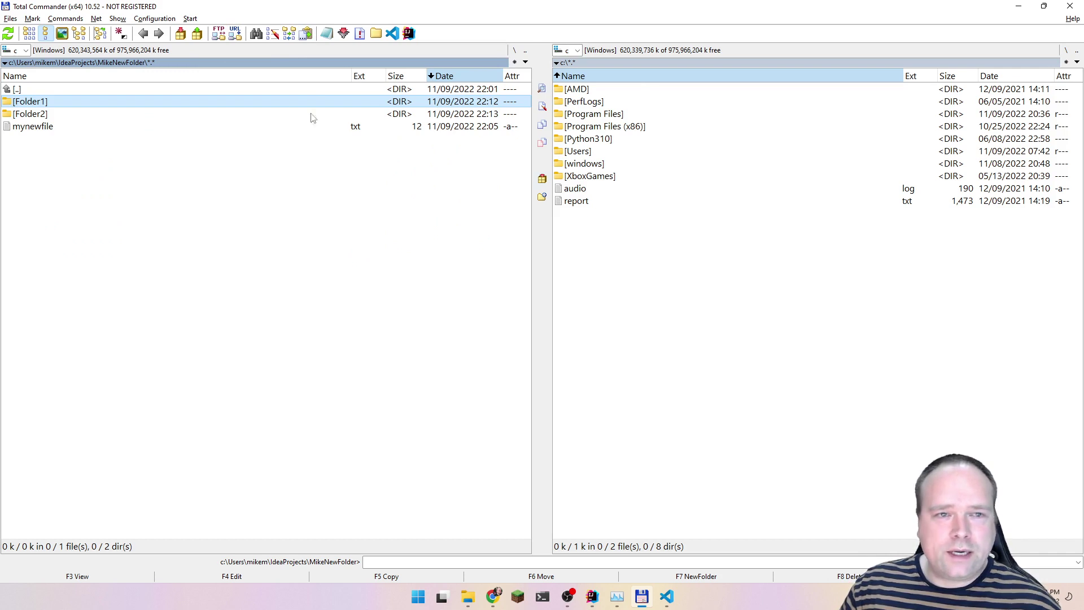
click(117, 18)
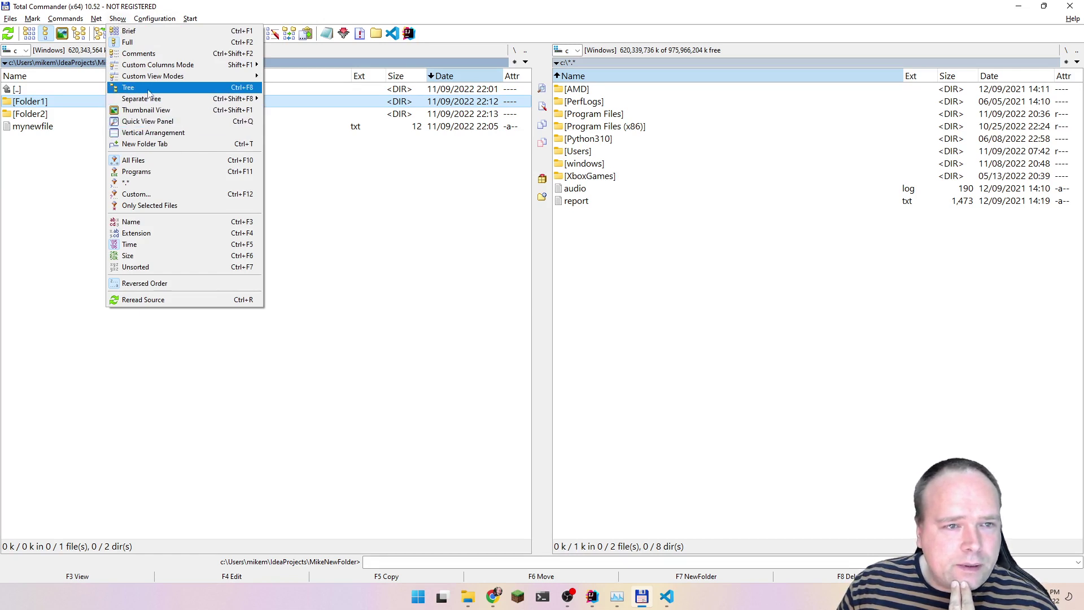
mouse_move(94, 22)
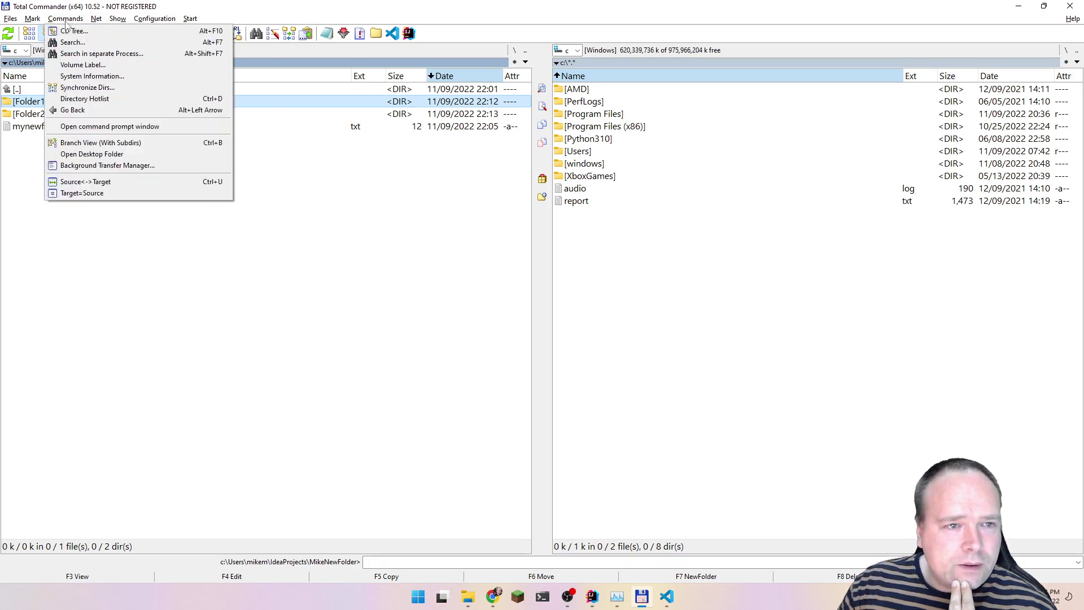
click(100, 88)
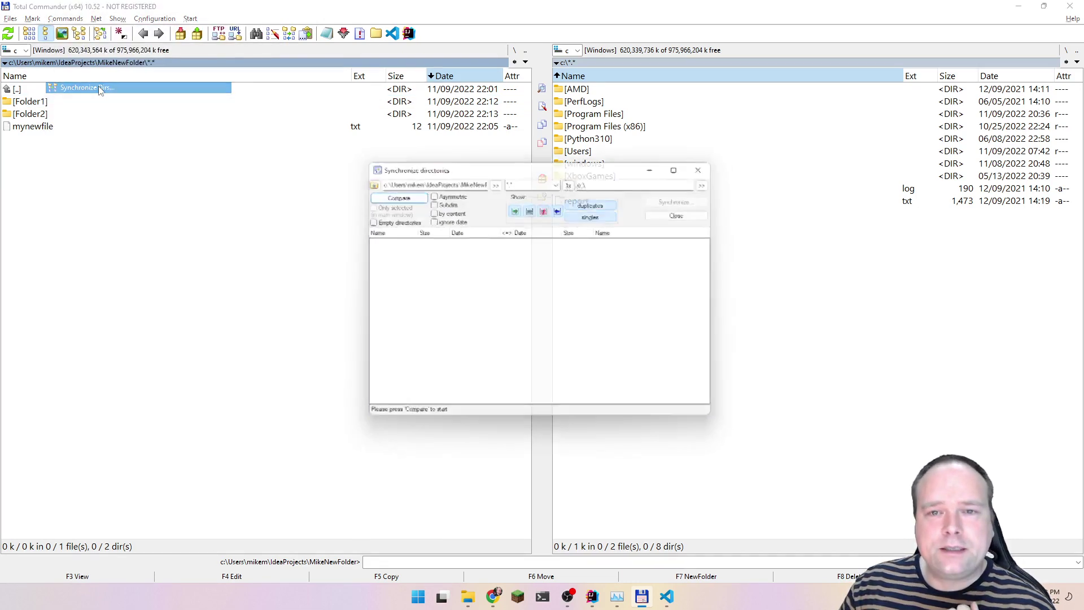
key(Escape)
Swap the source and target directories back and forth between the two file panes.
click(65, 18)
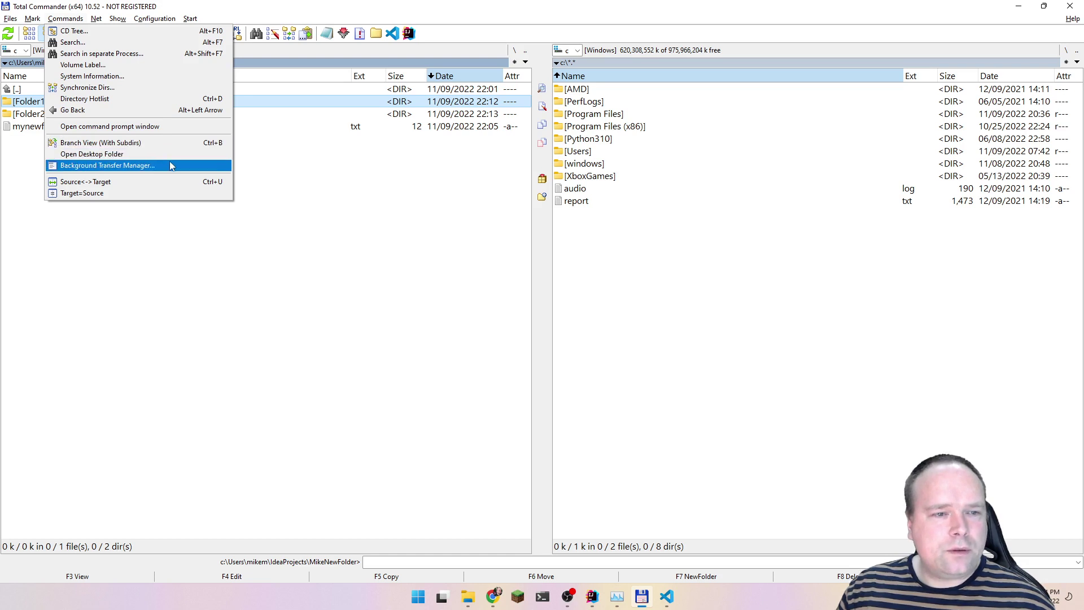
click(172, 186)
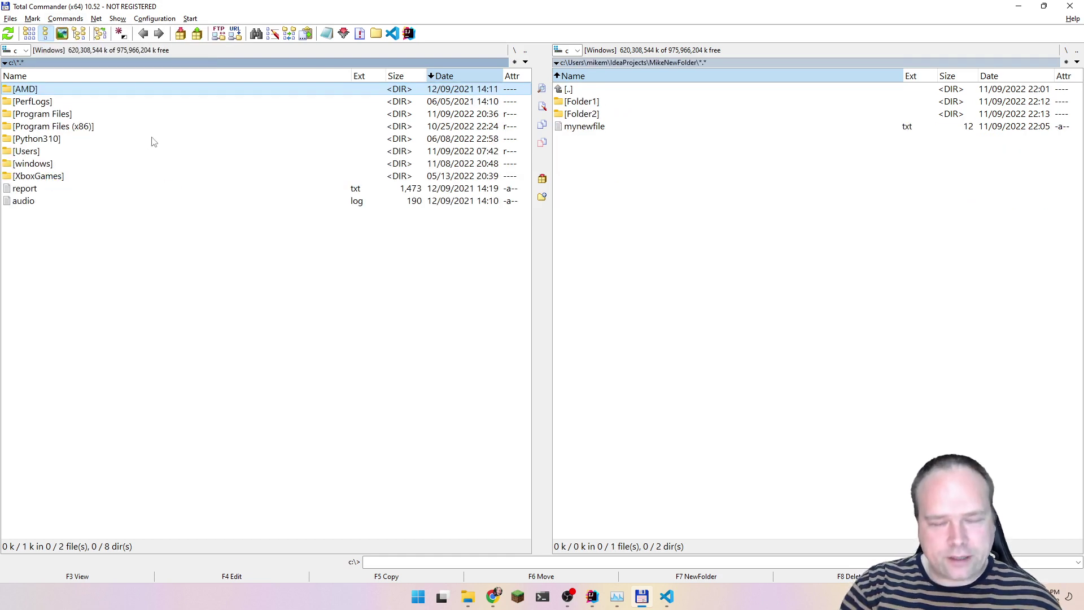
key(ctrl+u)
key(ctrl+u)
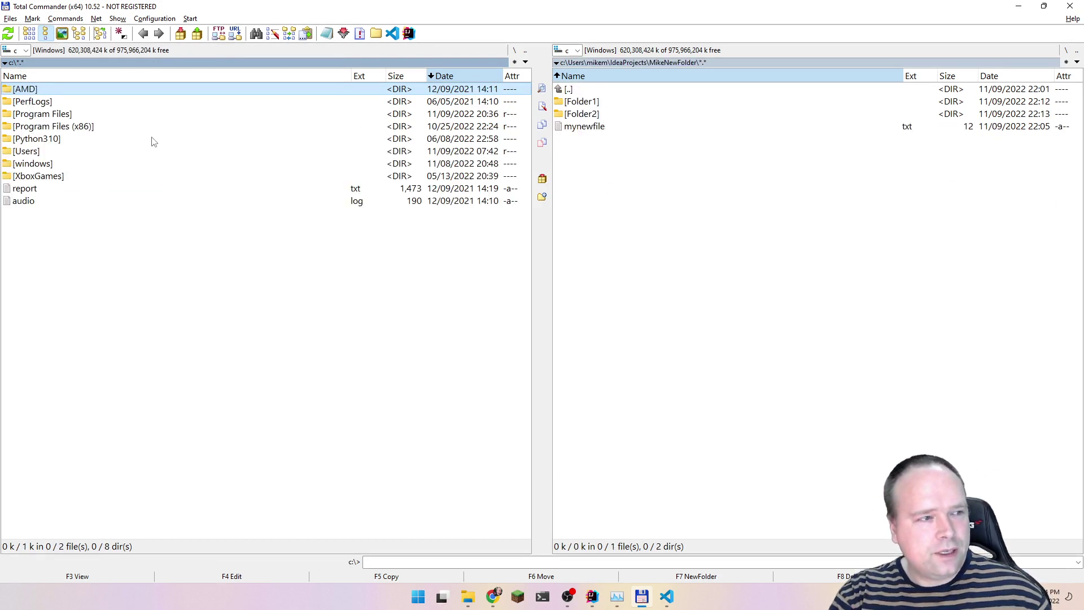
key(ctrl+u)
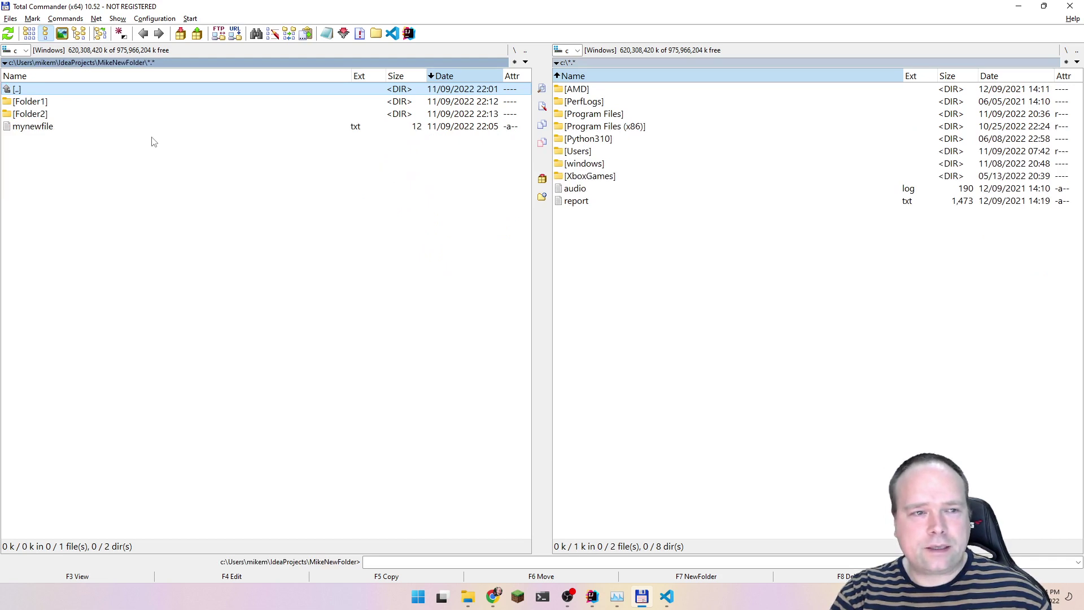
Set the target pane to the source directory MikeNewFolder and open Folder2 in that pane.
click(74, 21)
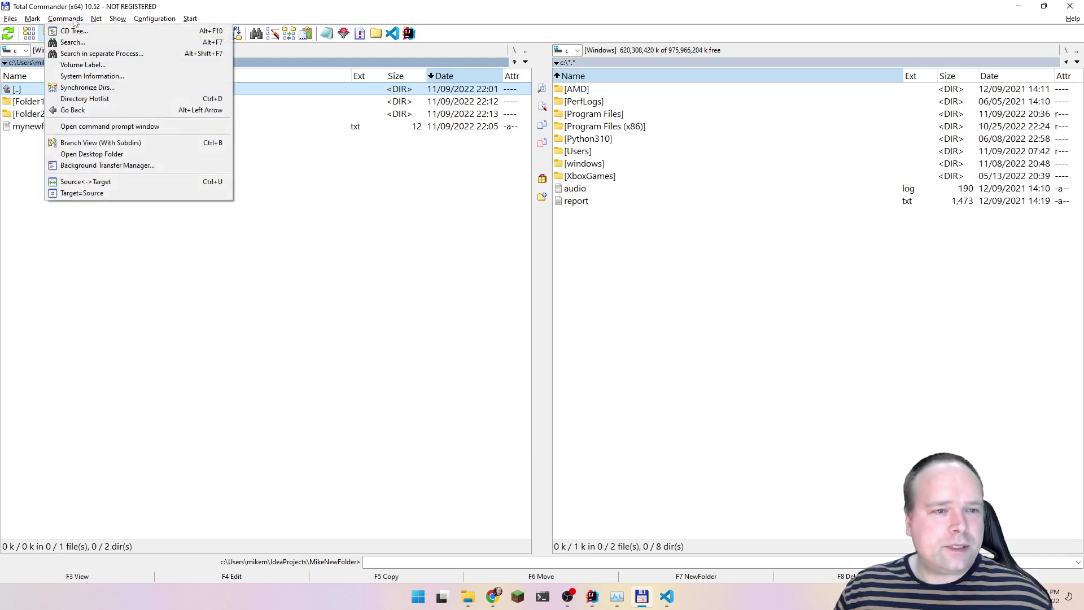
click(120, 195)
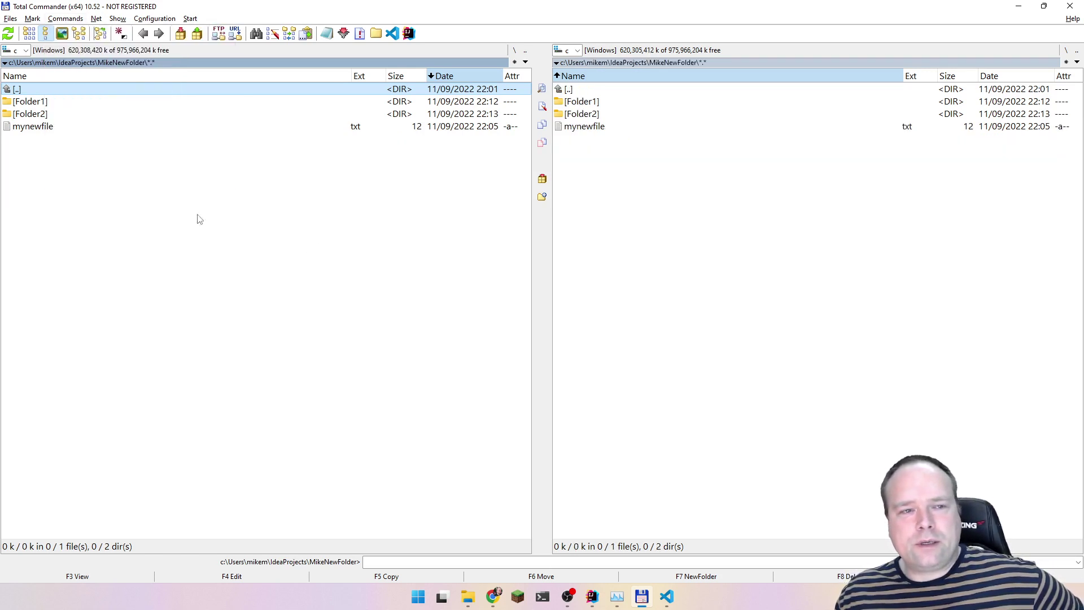
click(720, 210)
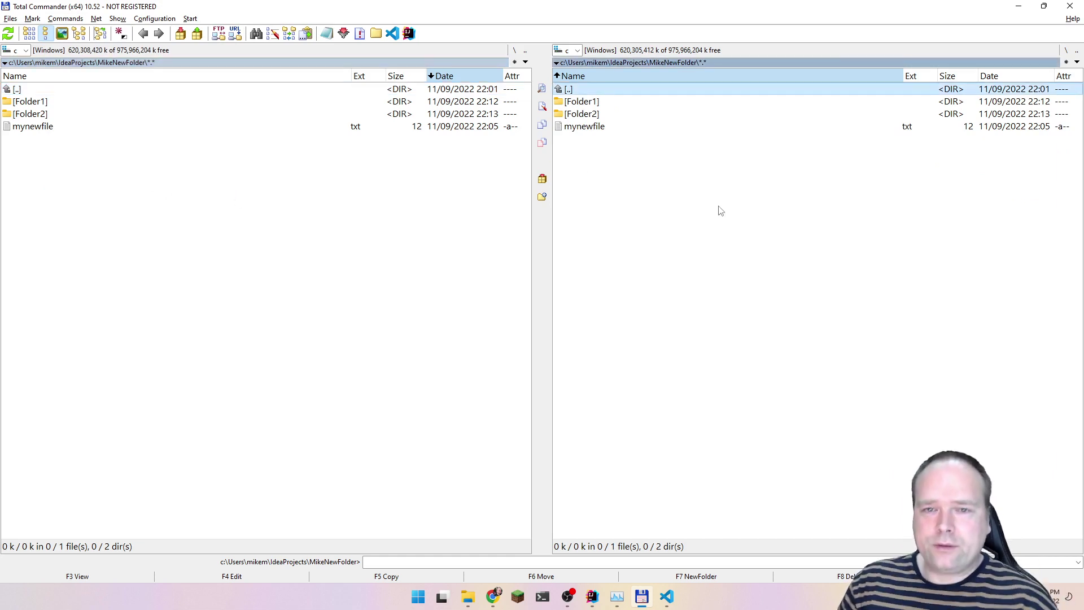
key(Down)
key(Down)
key(Up)
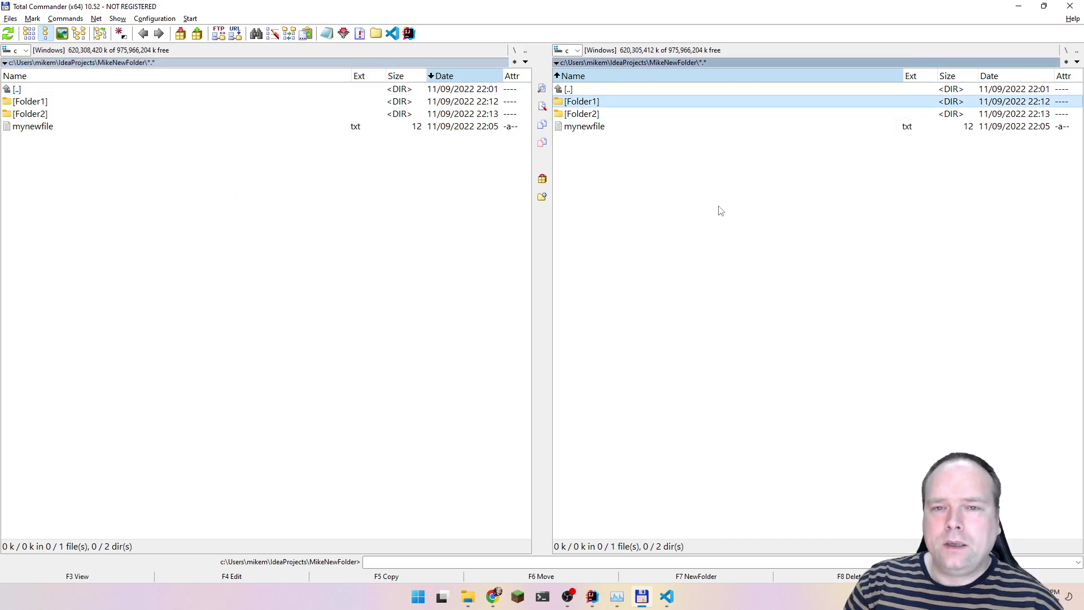
key(Down)
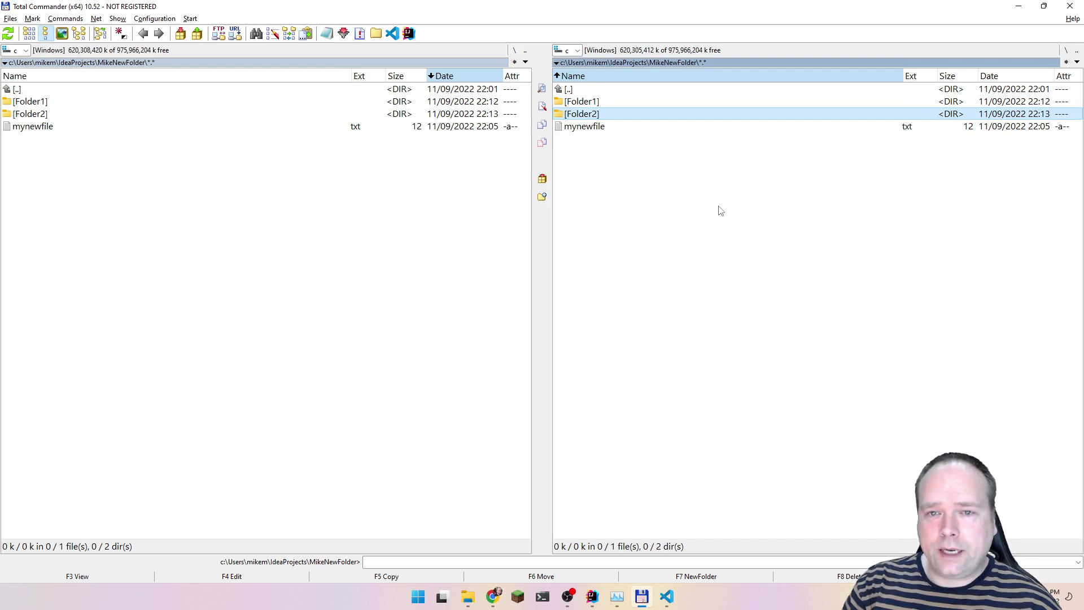
key(Return)
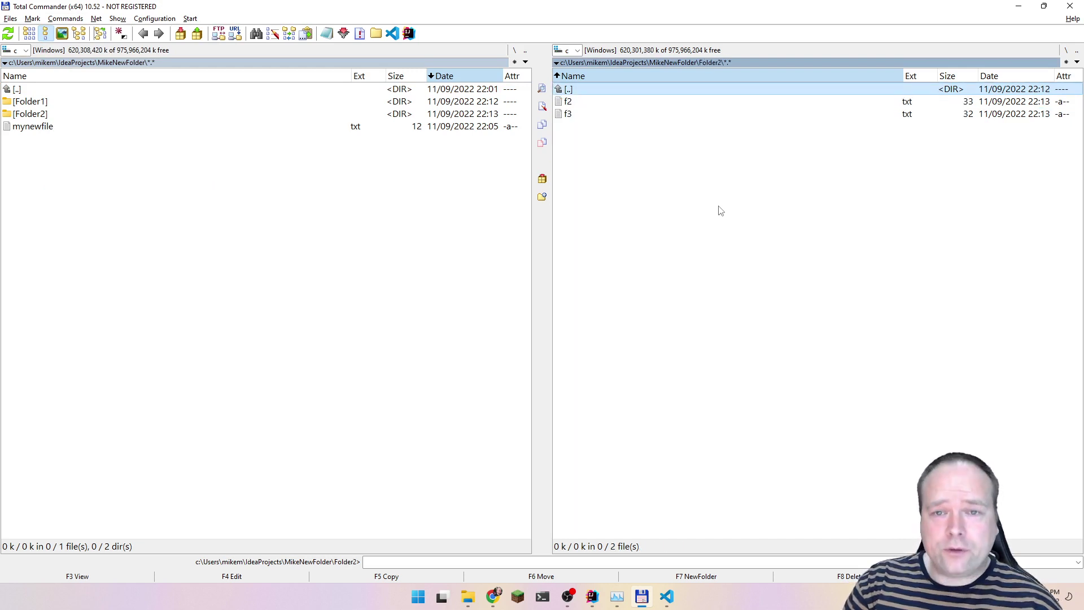
Open Folder1 in the opposite file pane and highlight its f2 file.
key(Tab)
key(Down)
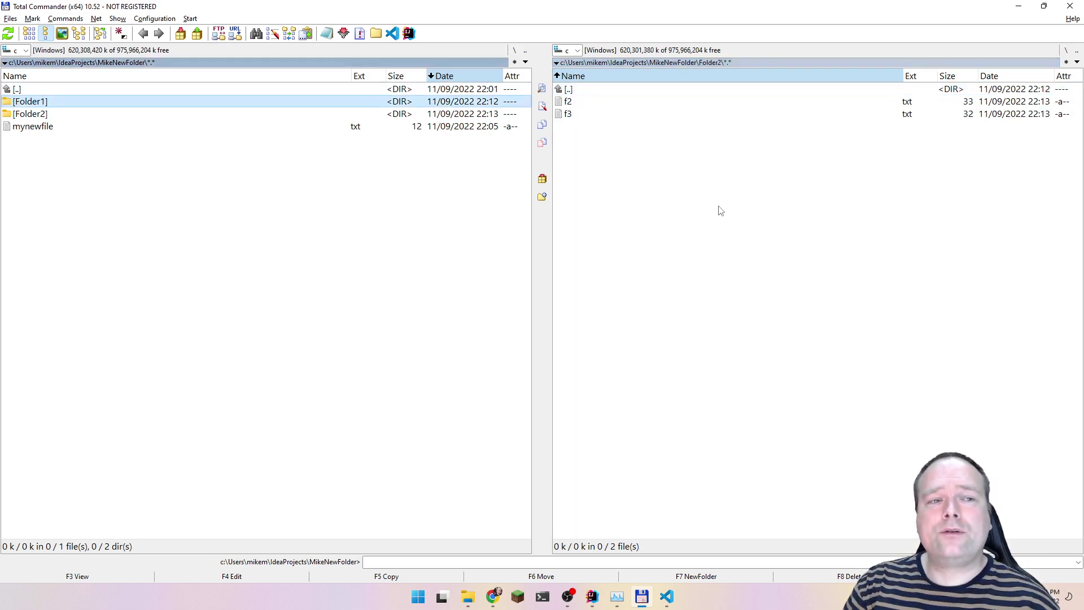
key(Return)
key(Down)
key(Down)
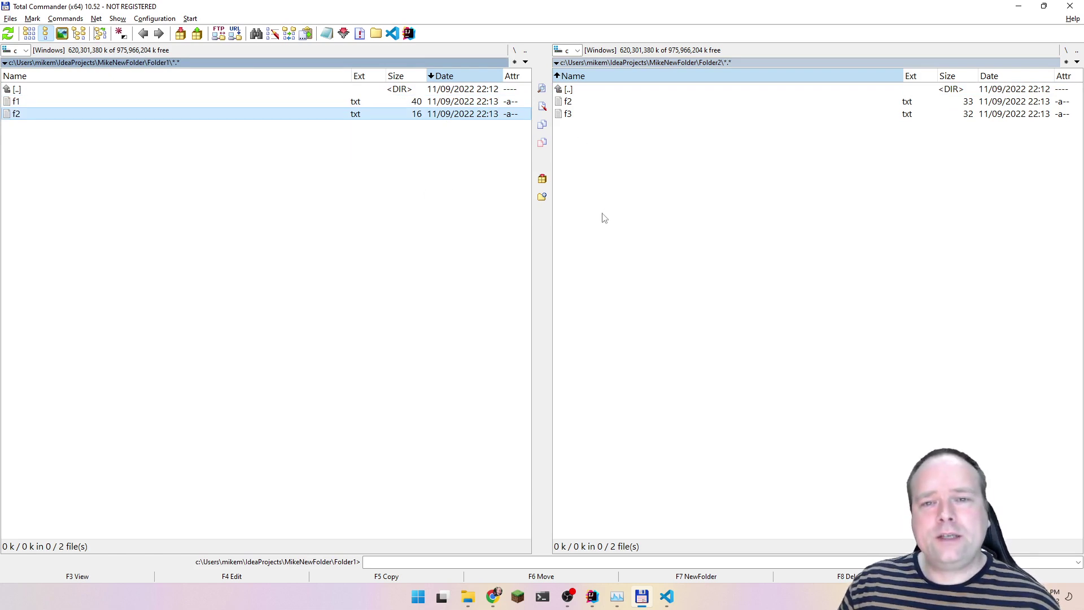
Compare Folder1 with Folder2 in the Synchronize directories tool.
click(64, 19)
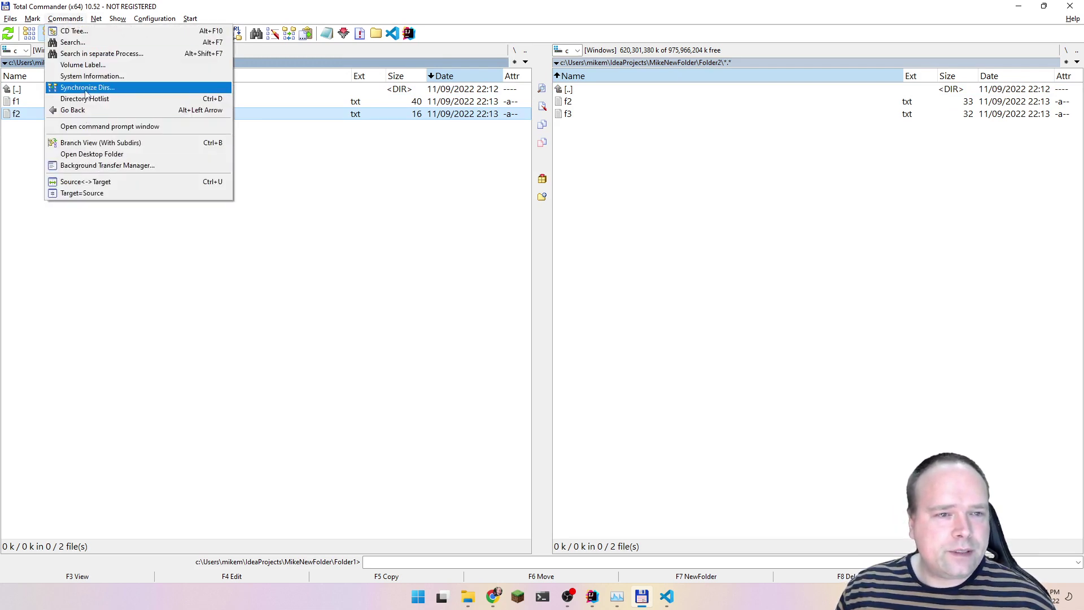
click(87, 89)
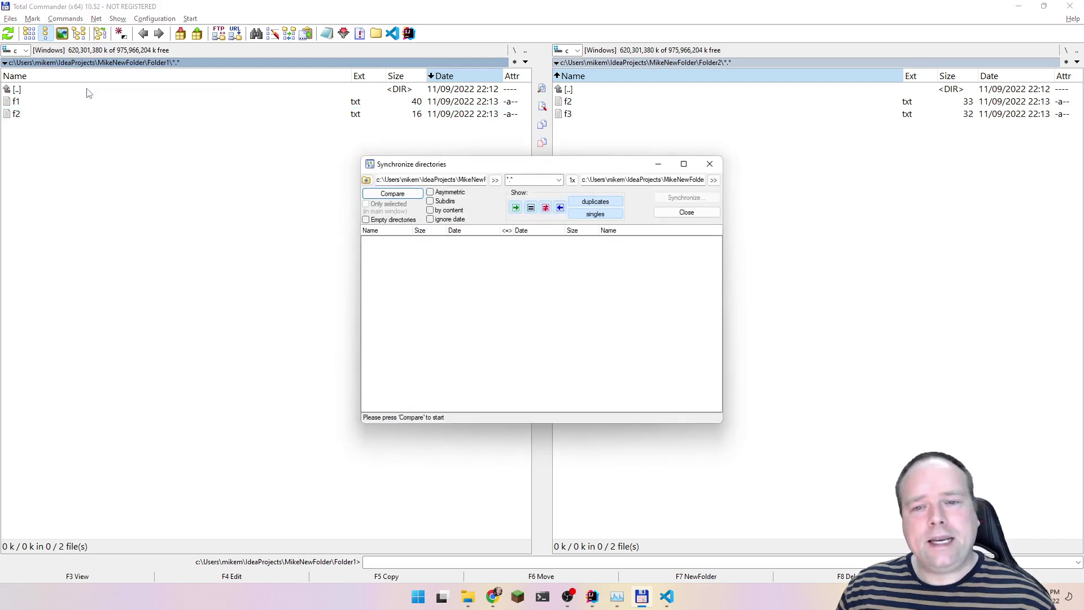
drag(501, 168, 501, 148)
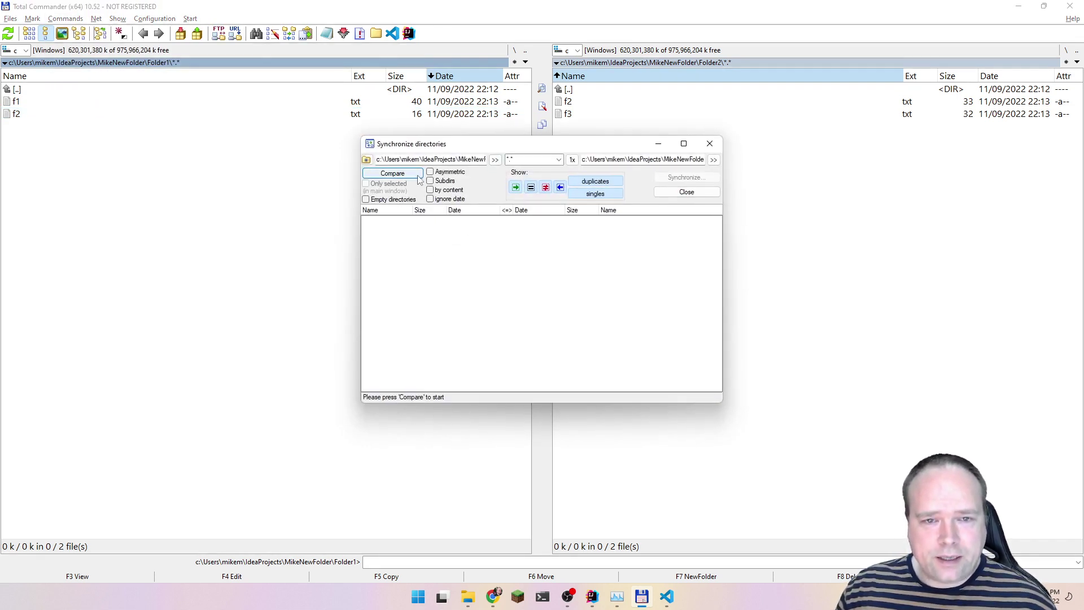
drag(473, 159, 542, 164)
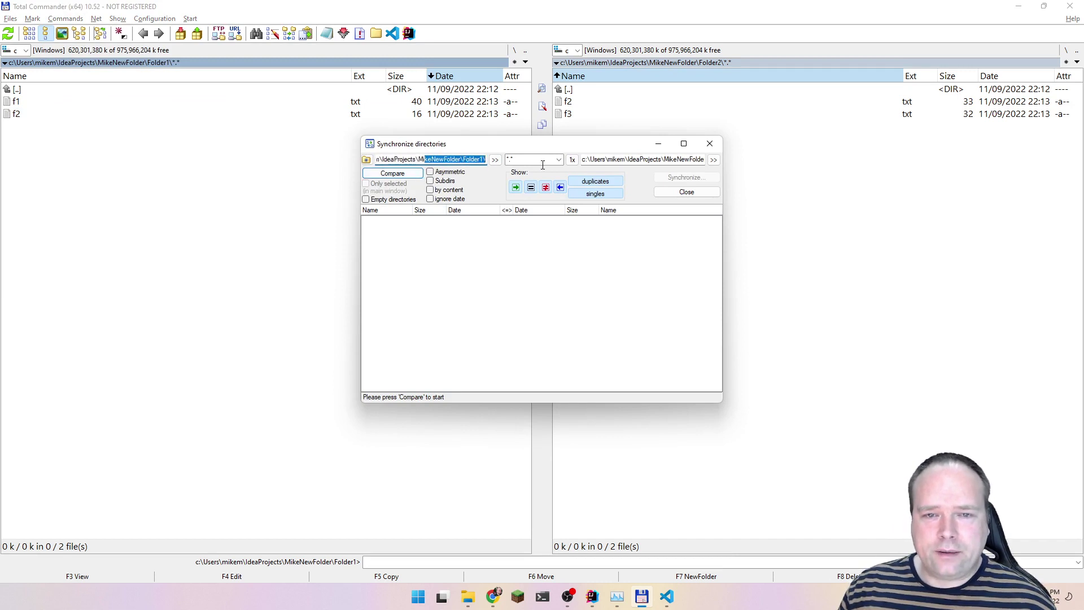
drag(675, 163, 745, 165)
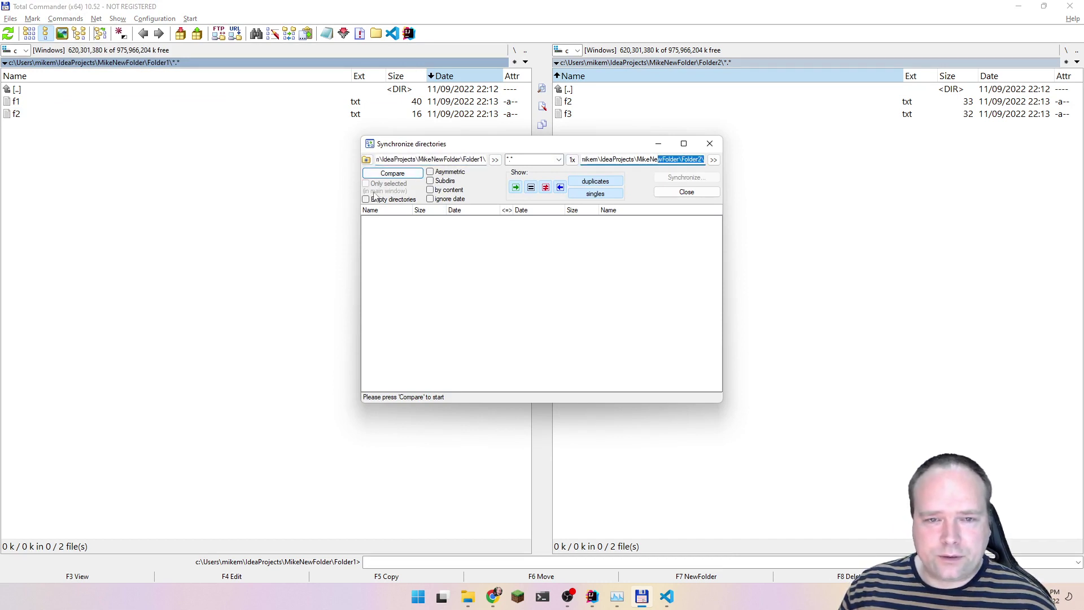
click(393, 174)
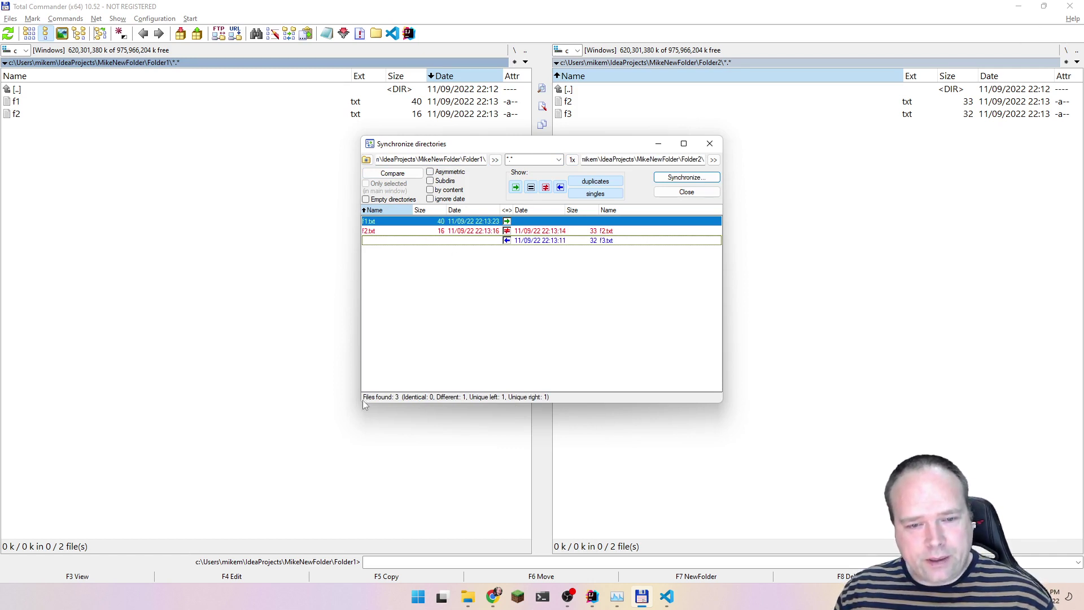
Enlarge the synchronization window, move it clear of the file lists, and examine the comparison entries for f1.txt, f2.txt and f3.txt.
drag(363, 405, 303, 473)
drag(511, 148, 687, 133)
click(555, 356)
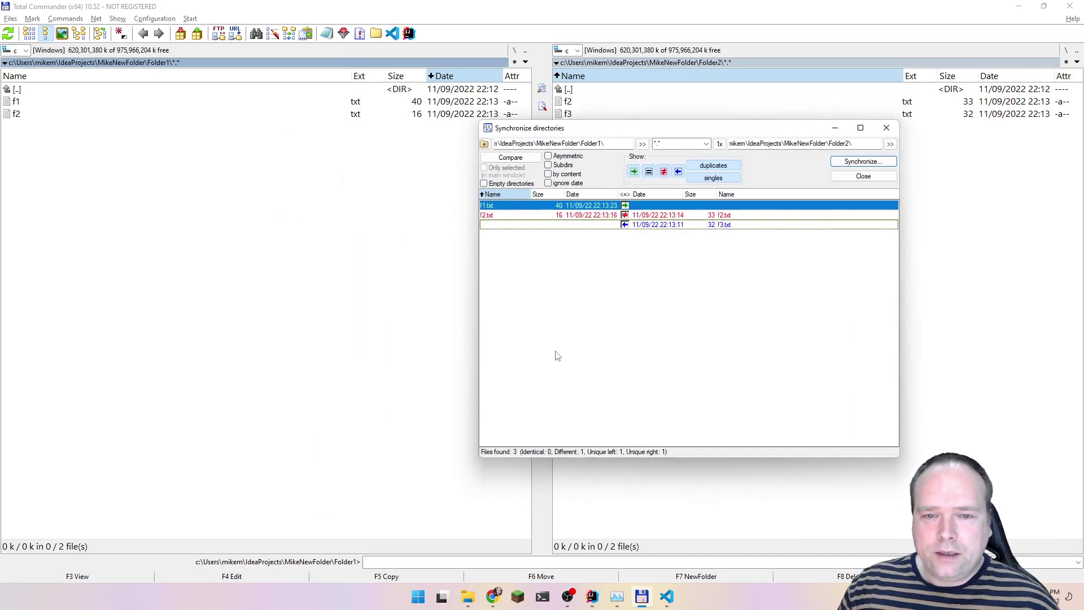
click(520, 209)
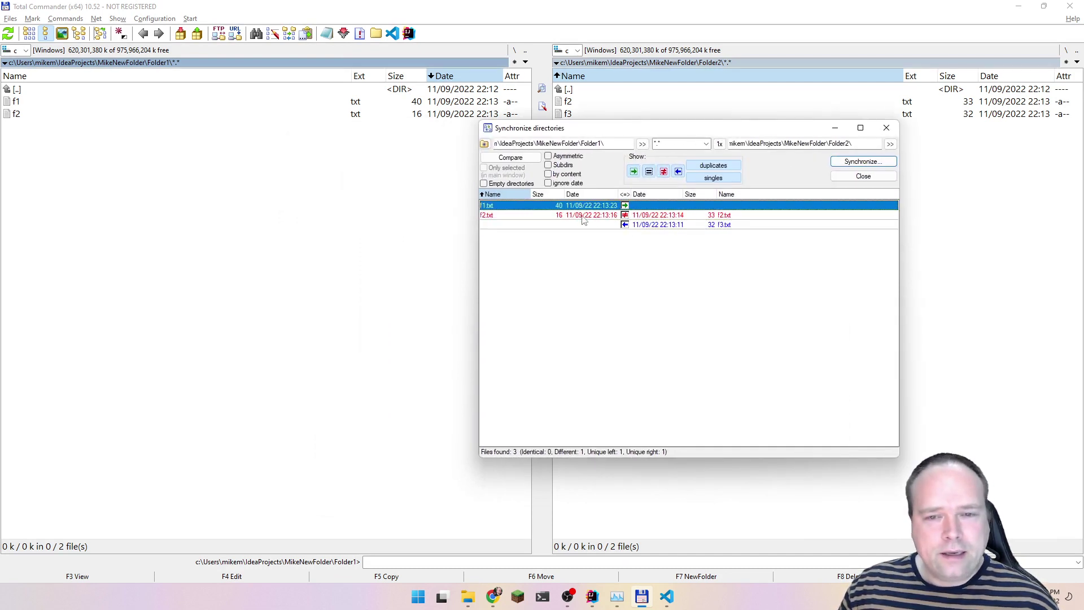
click(733, 206)
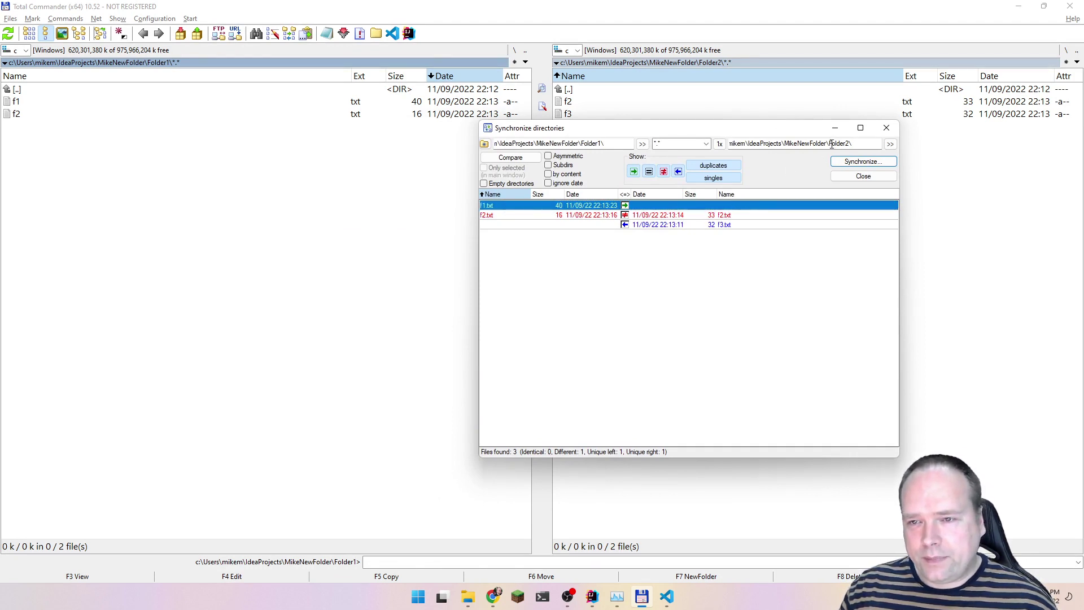
click(515, 217)
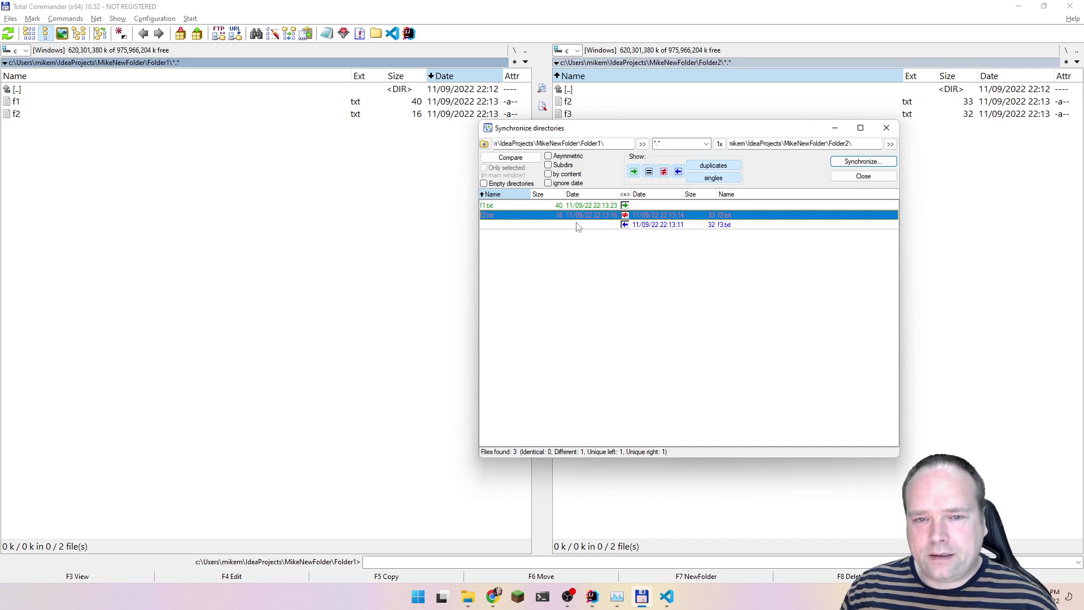
click(609, 226)
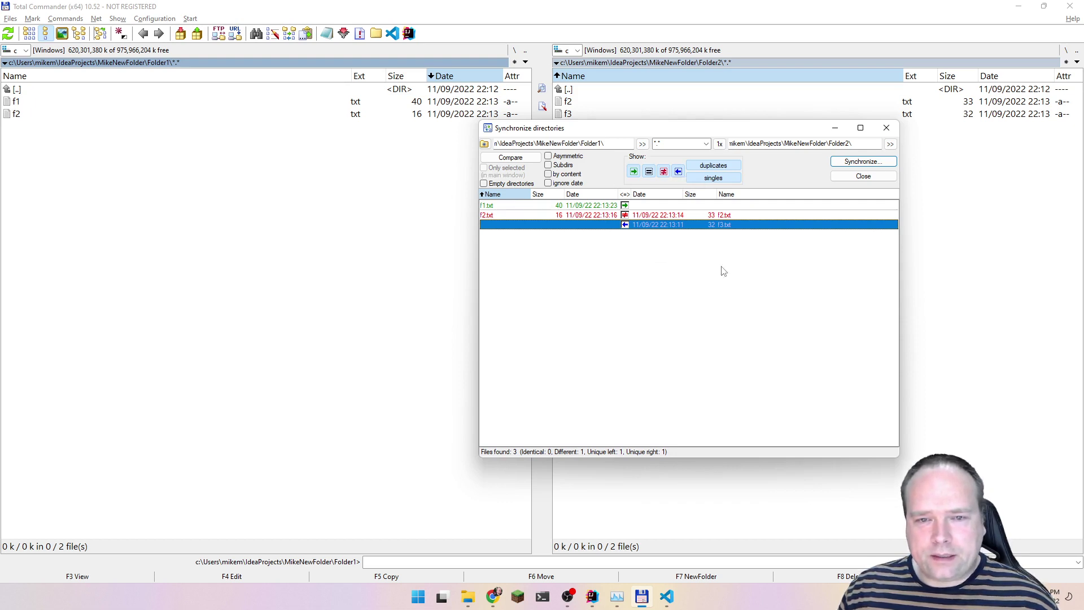
Synchronize both folders by copying the unique files in each direction with overwrite confirmation enabled, and close the synchronization window.
click(847, 164)
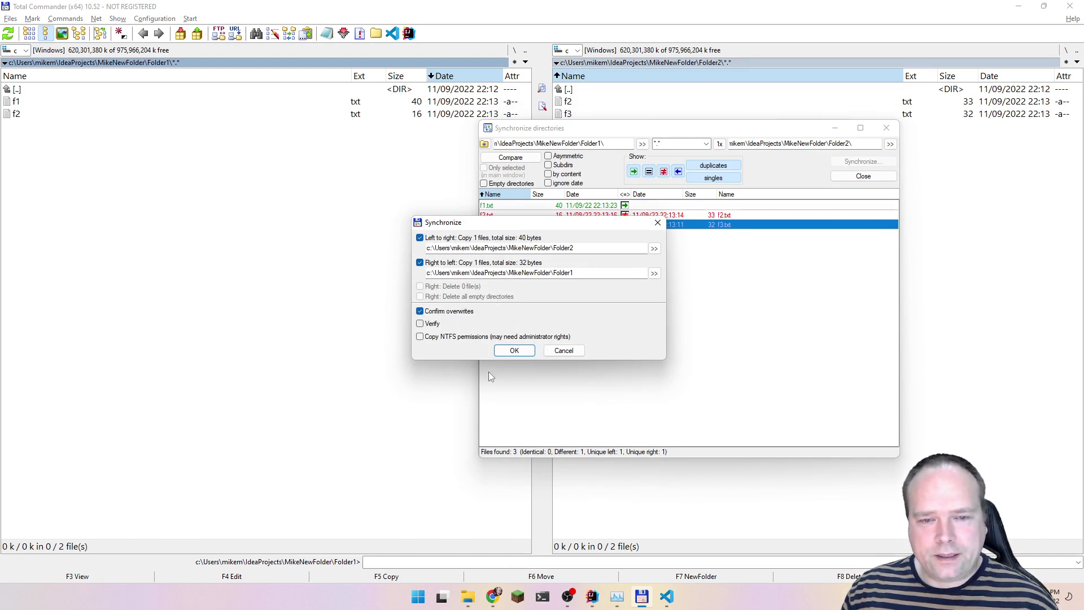
click(514, 351)
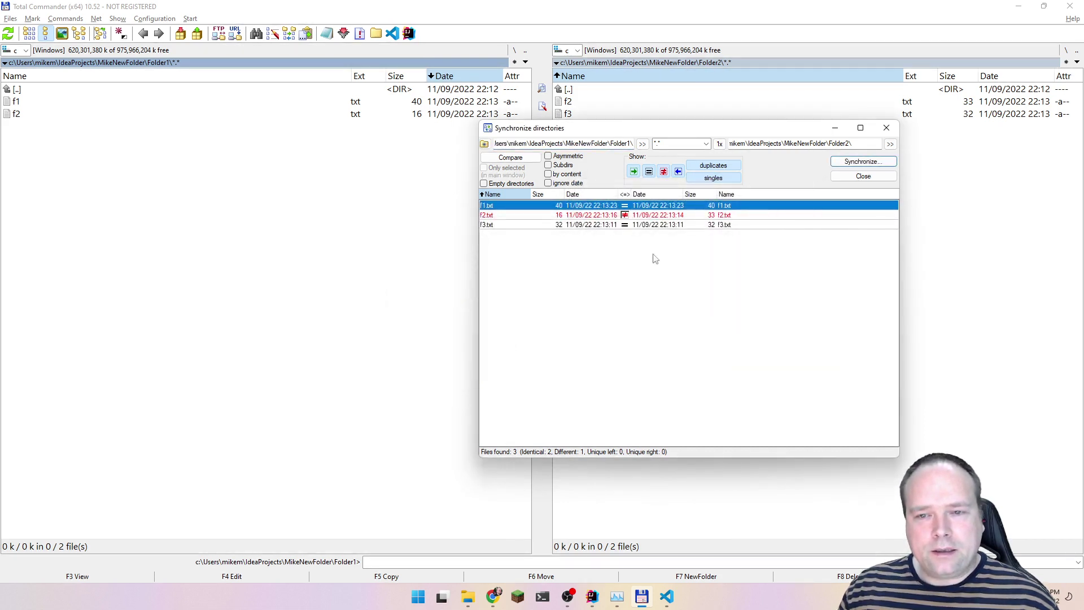
click(885, 129)
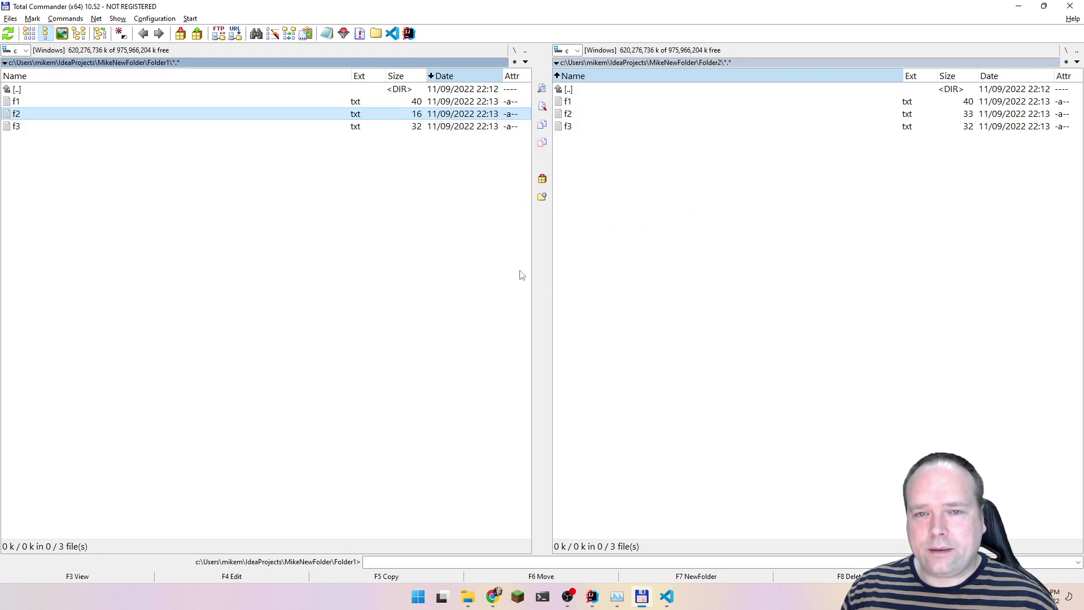
Preview the contents of f2 in Folder2 and of f2 in Folder1 using quick view.
click(577, 116)
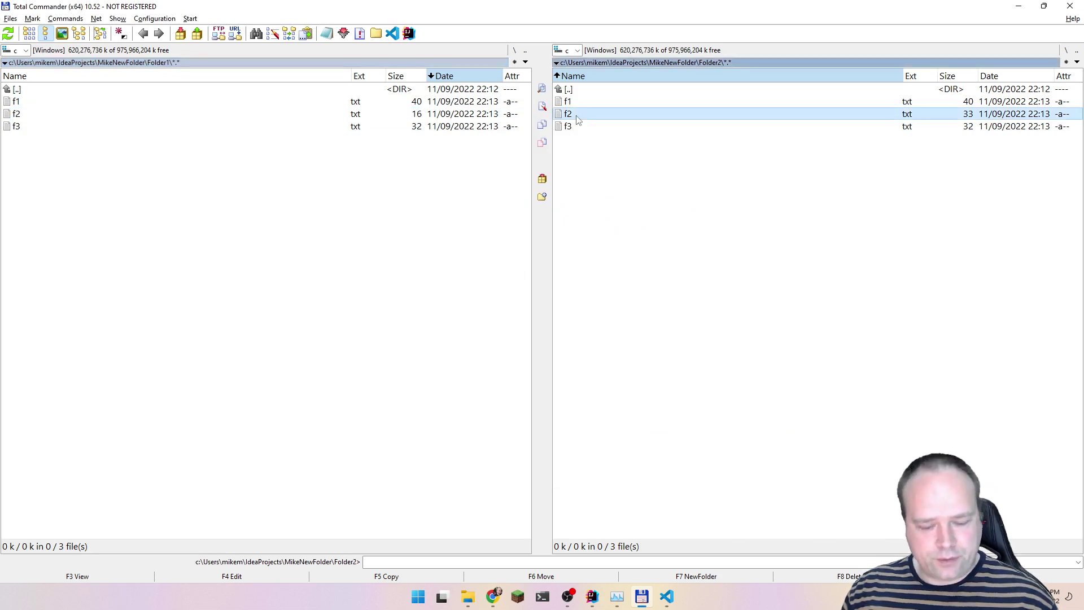
key(ctrl+q)
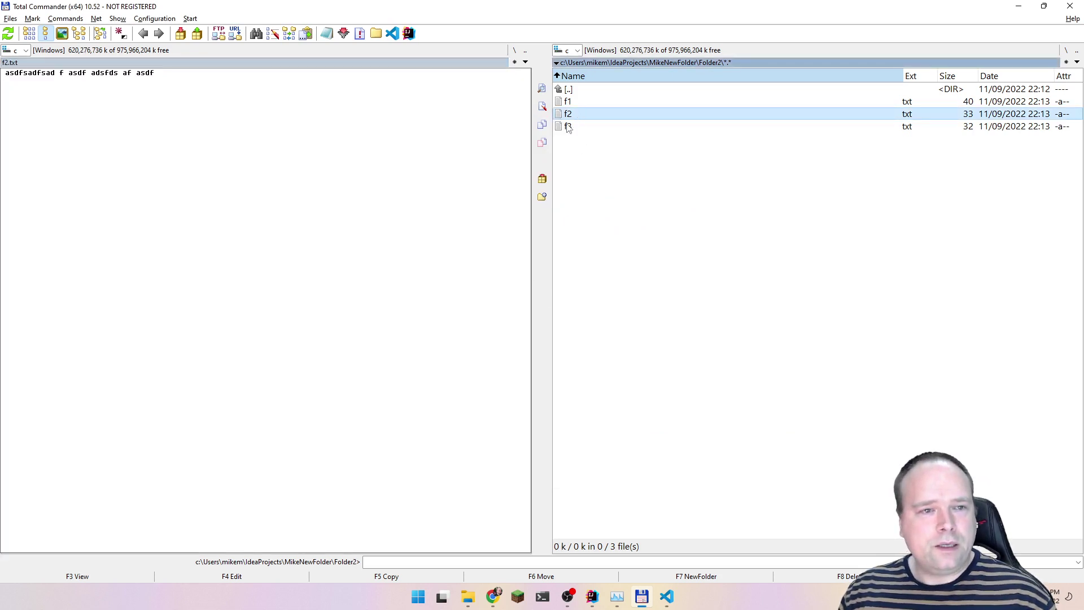
key(ctrl+q)
click(253, 116)
key(ctrl+q)
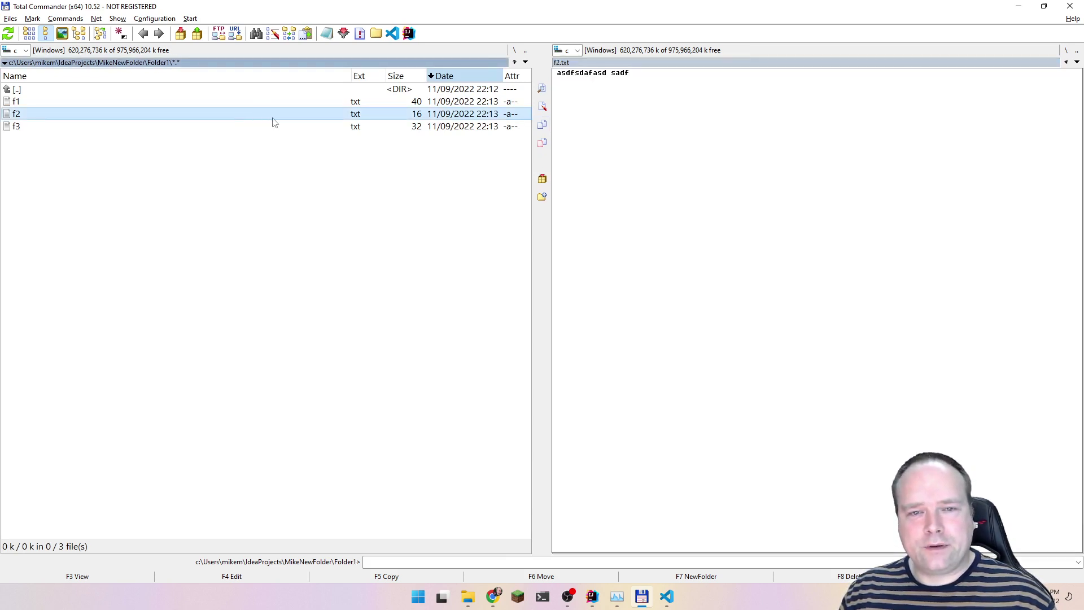
key(ctrl+q)
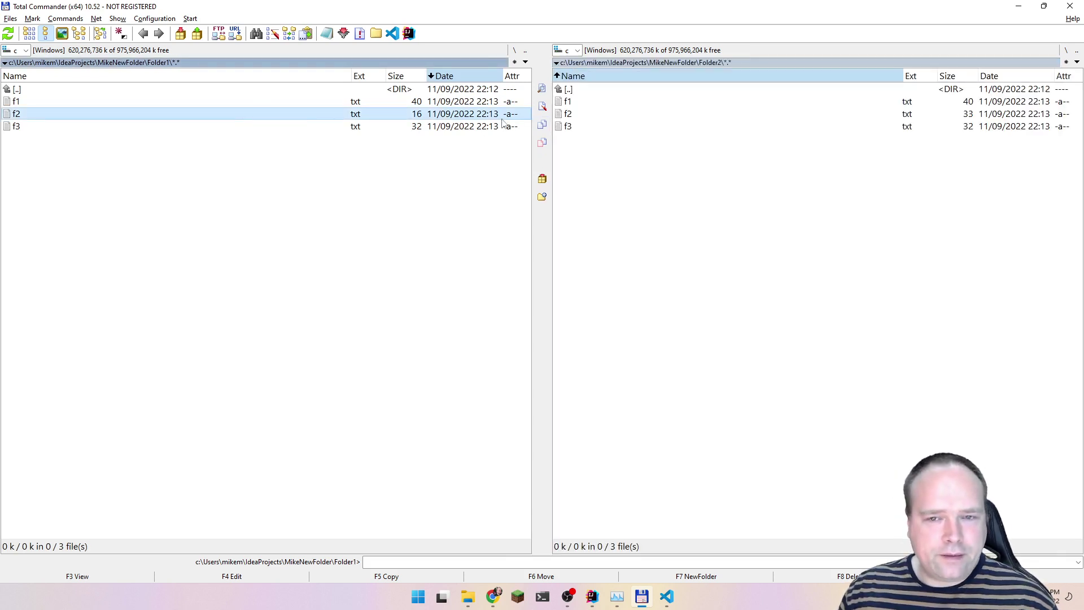
Select f1, f2 and f3 in Folder1 and copy them to Folder2 with the overwrite option Ask user.
click(575, 112)
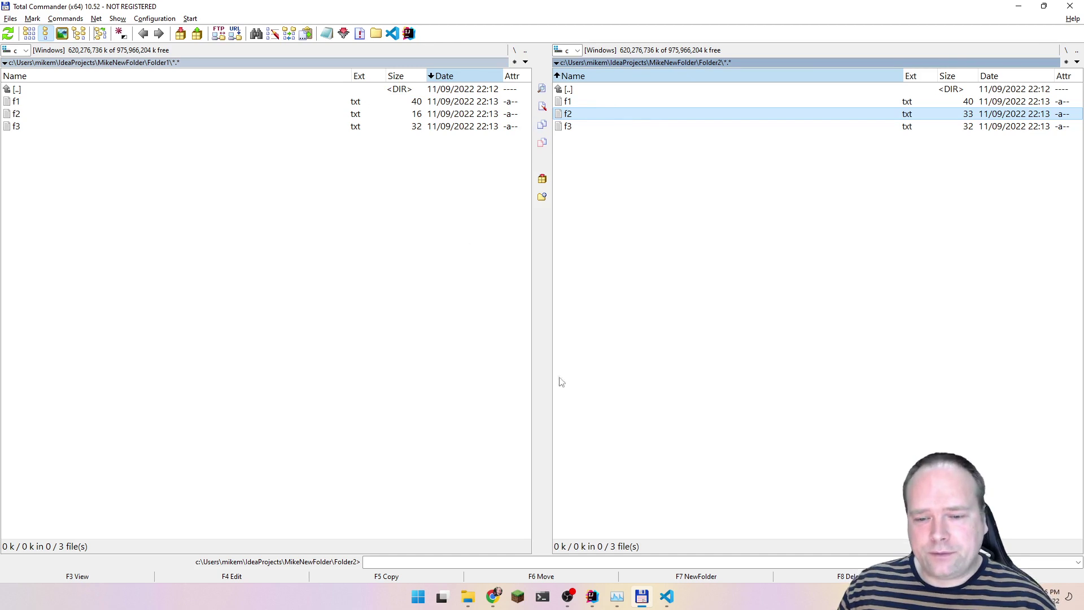
key(Tab)
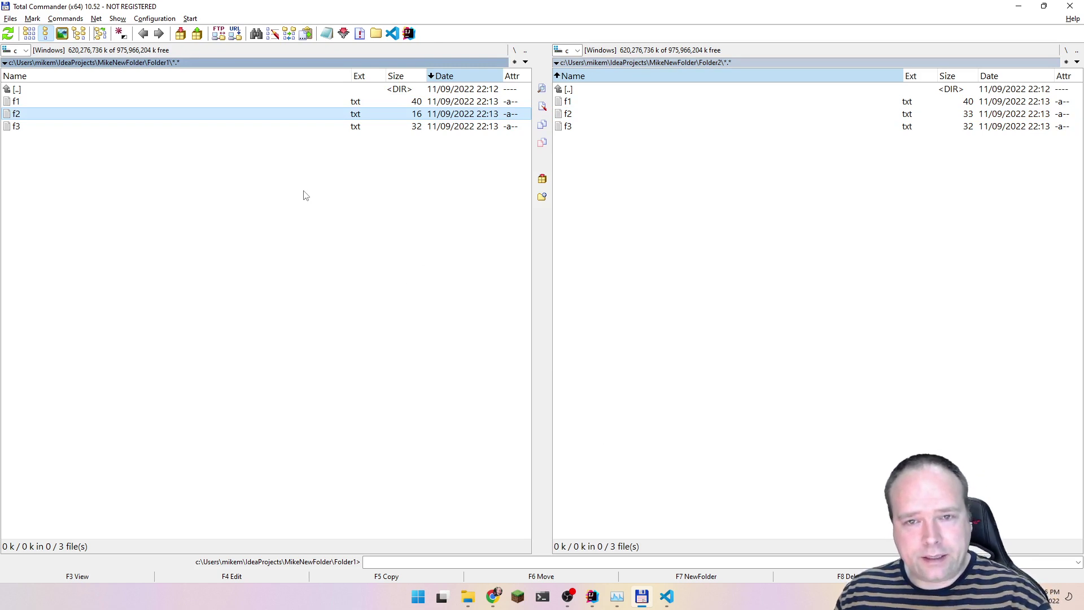
key(Up)
key(shift+Down)
key(shift+Down)
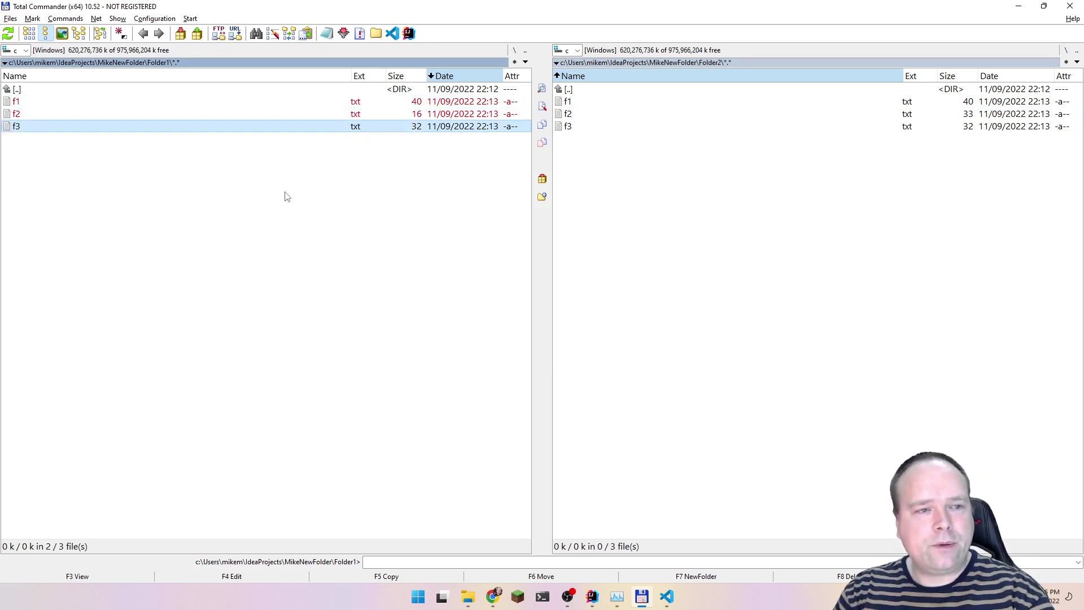
key(shift+Down)
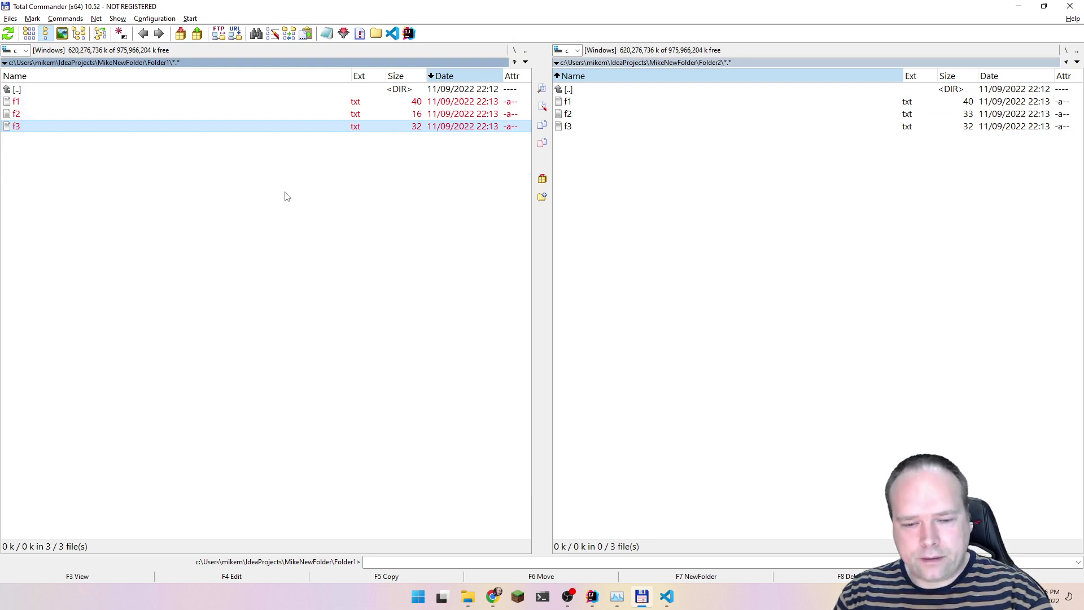
key(F5)
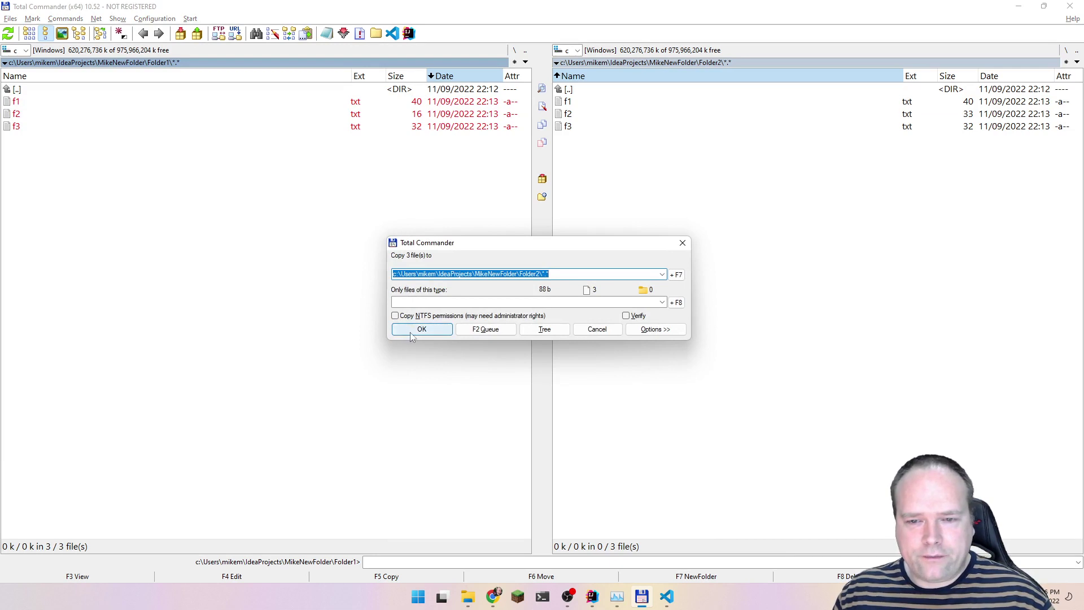
click(667, 333)
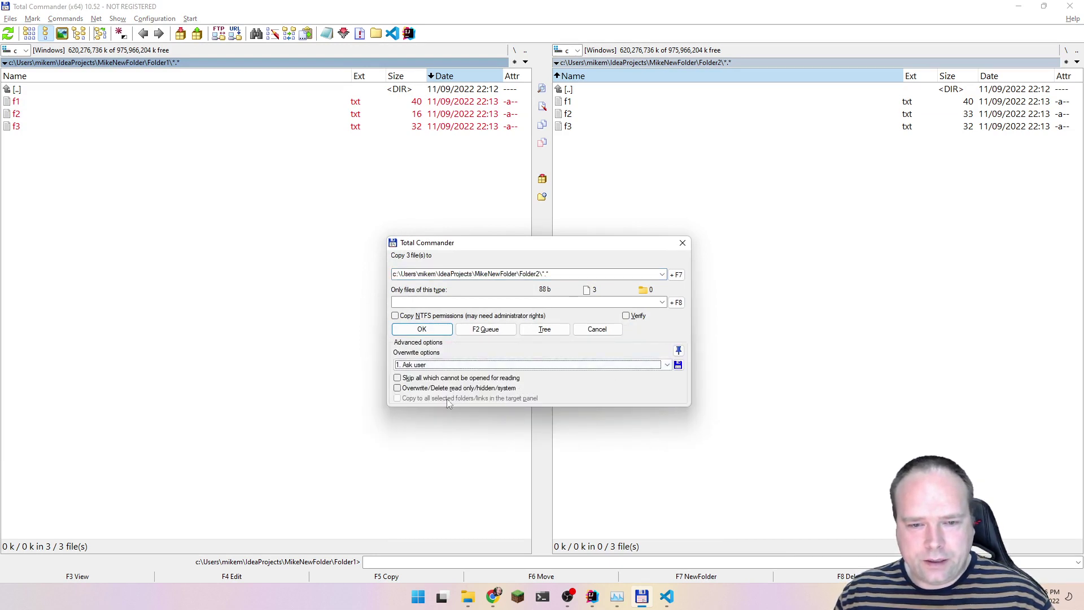
click(422, 330)
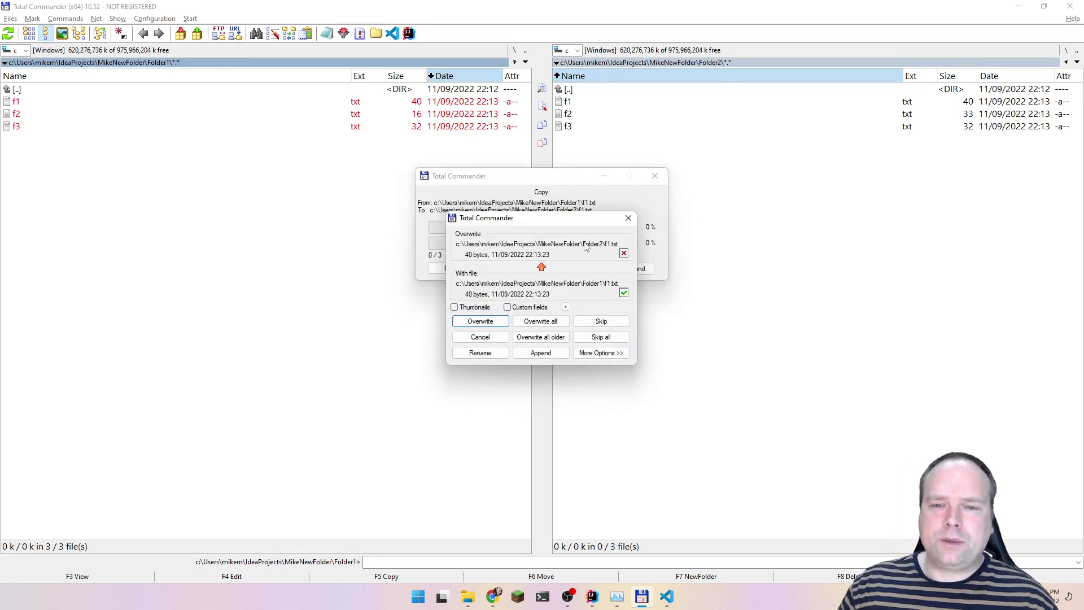
Move the overwrite prompt aside and skip copying f1.txt.
drag(560, 223, 662, 229)
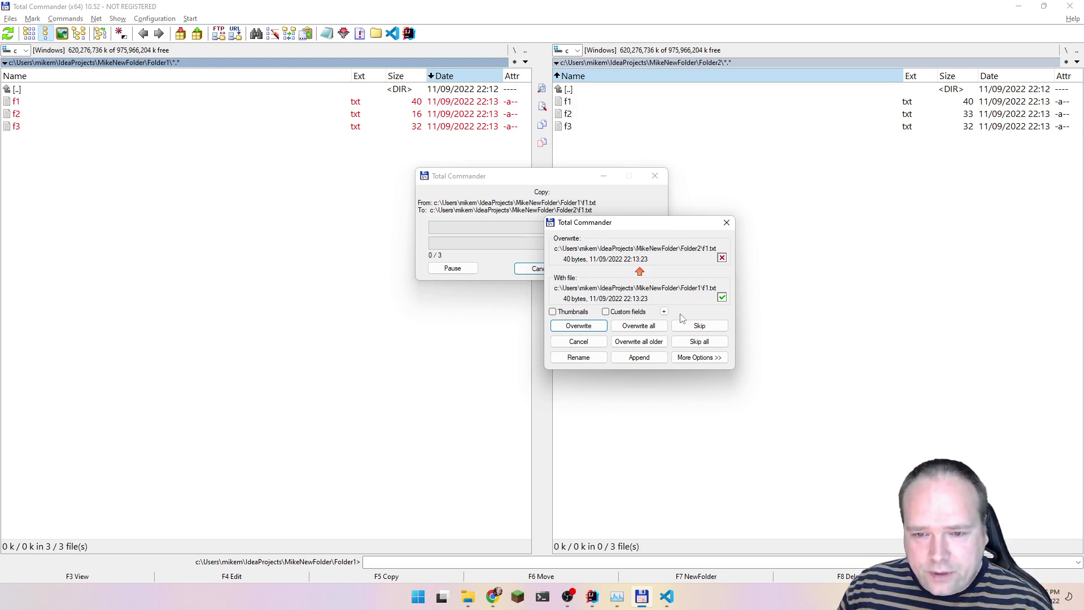
drag(674, 227, 794, 206)
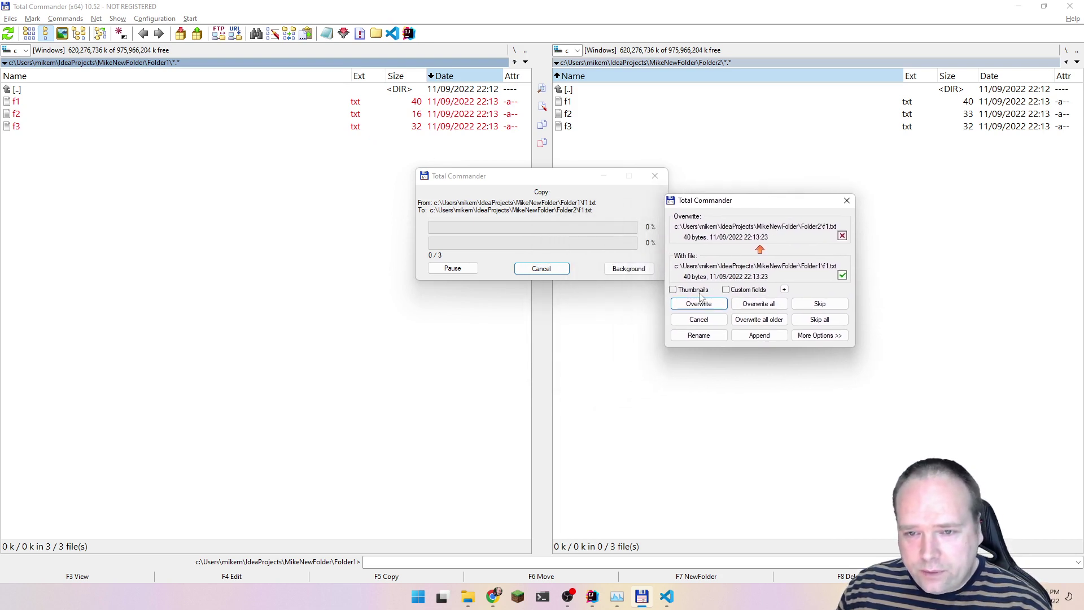
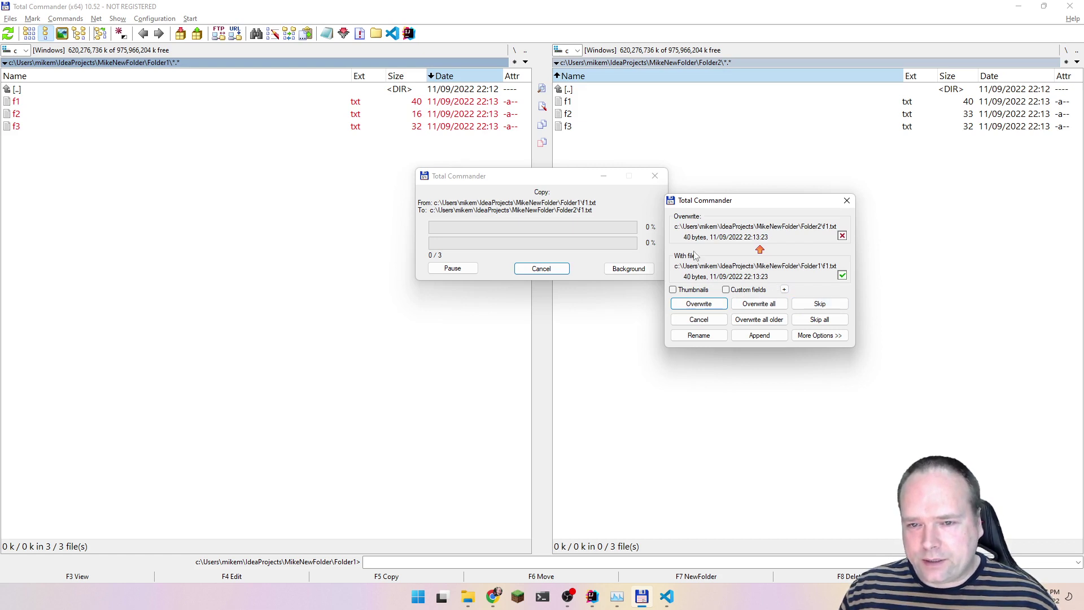
click(819, 304)
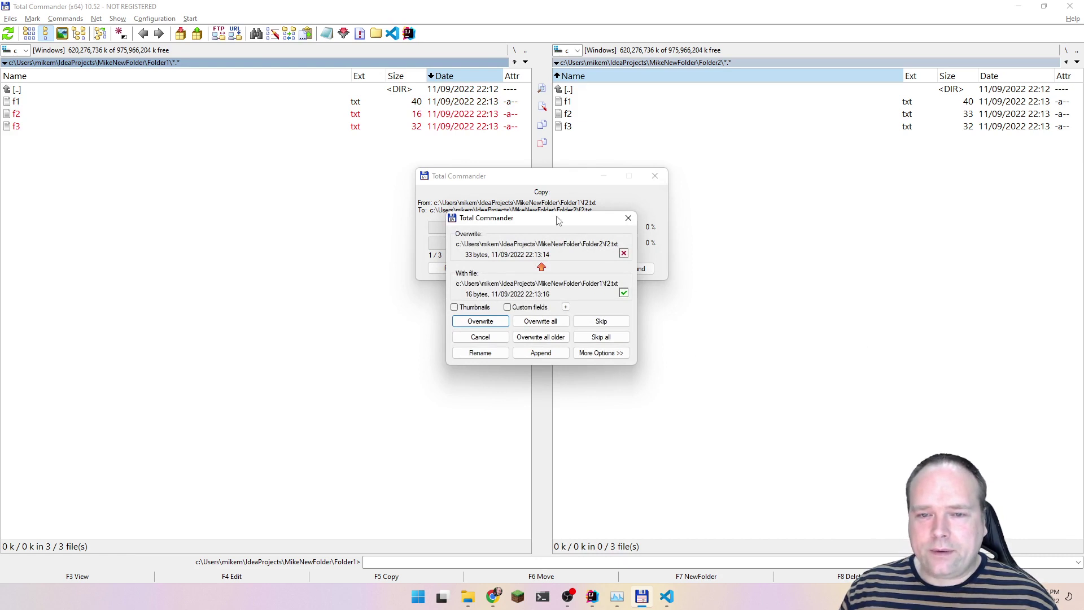
Append Folder1's f2.txt to Folder2's f2.txt, accepting the append warning, and overwrite Folder2's f3.txt with Folder1's version.
drag(558, 219, 728, 194)
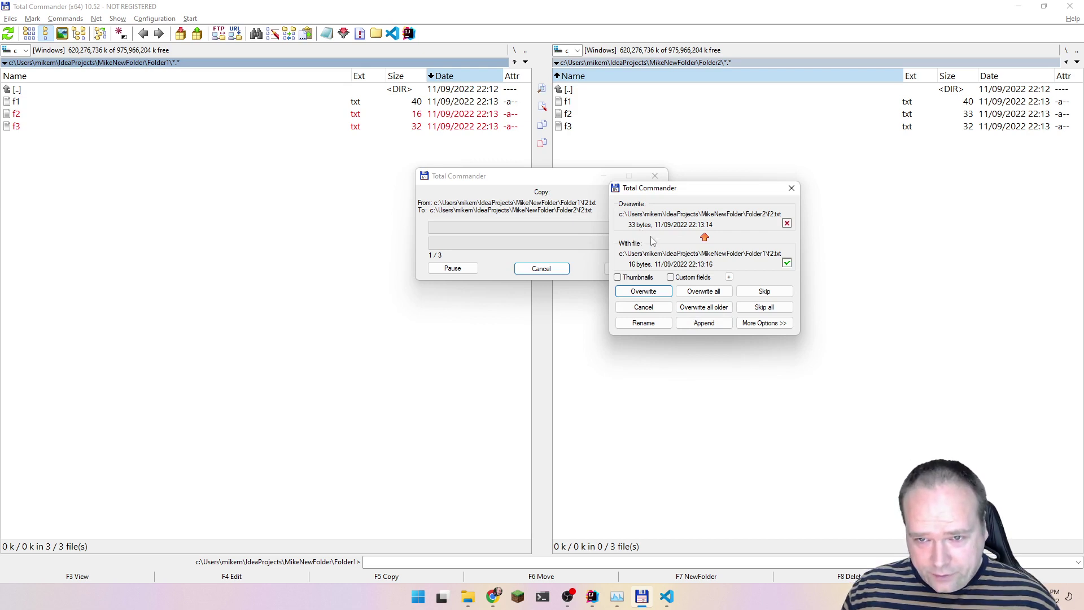
click(707, 323)
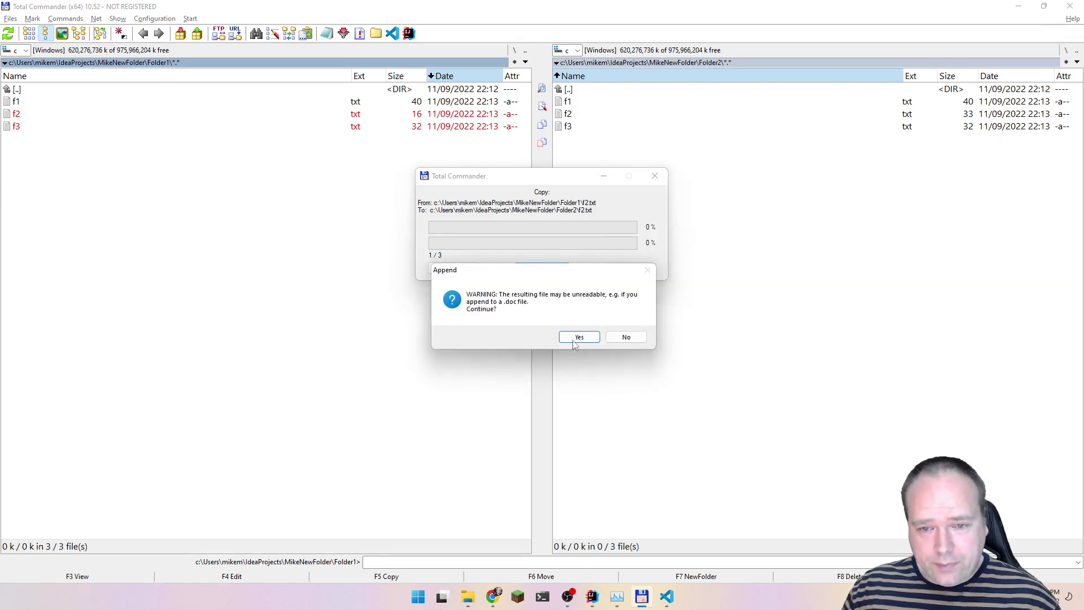
click(573, 341)
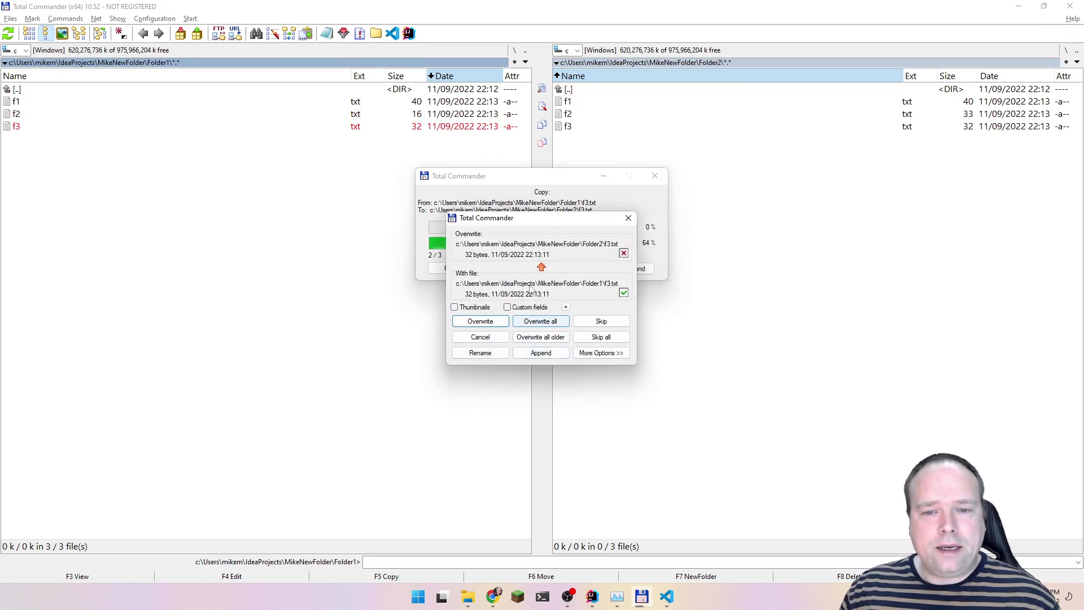
click(484, 324)
Check the copied files in Folder2 and highlight the matching f3 file in Folder1.
click(767, 260)
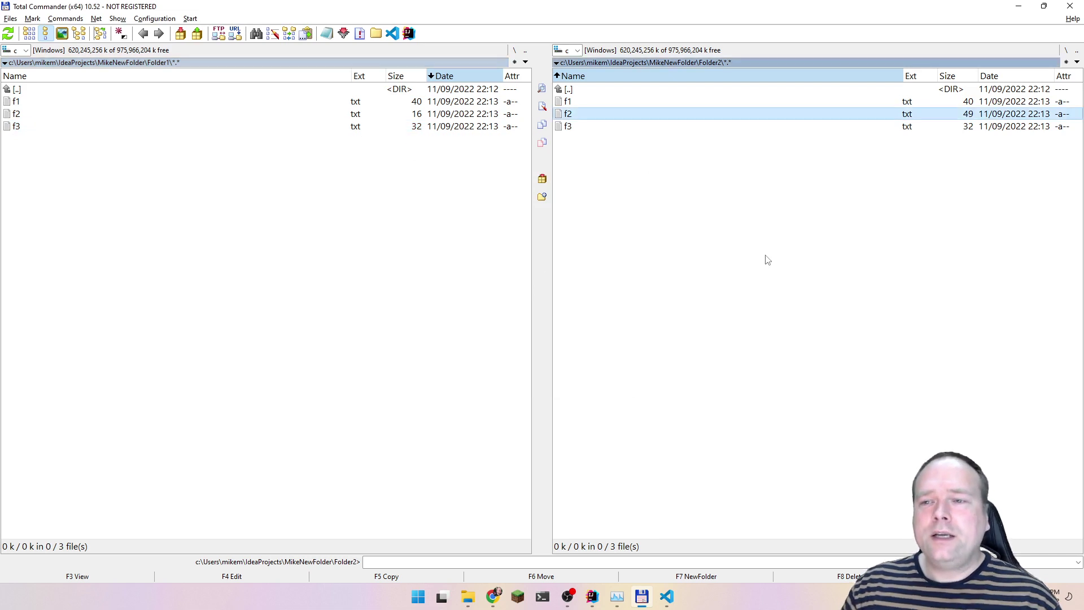
click(633, 105)
click(631, 129)
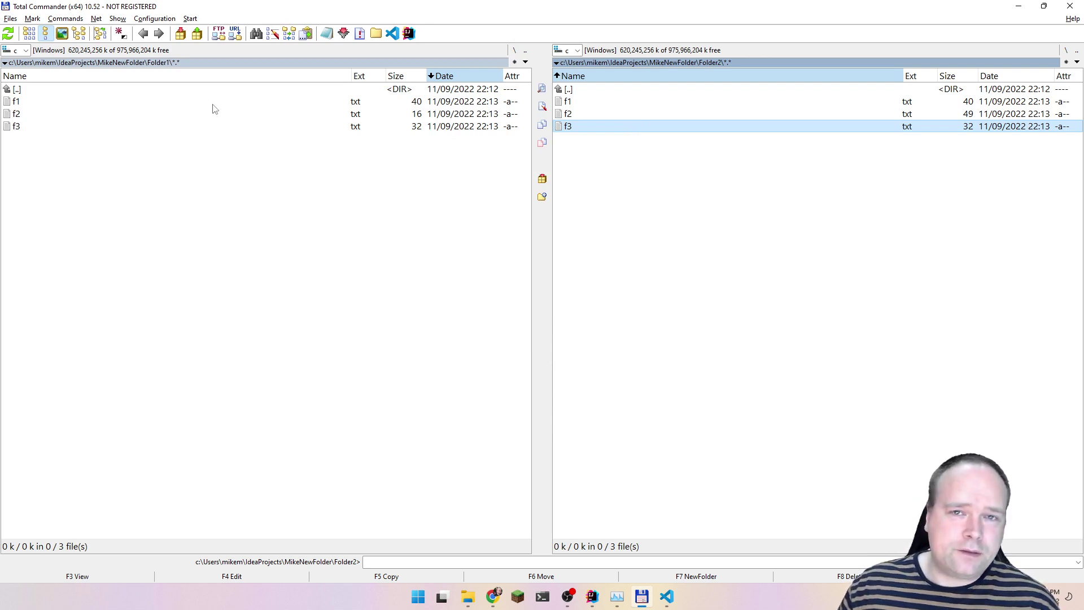
click(140, 129)
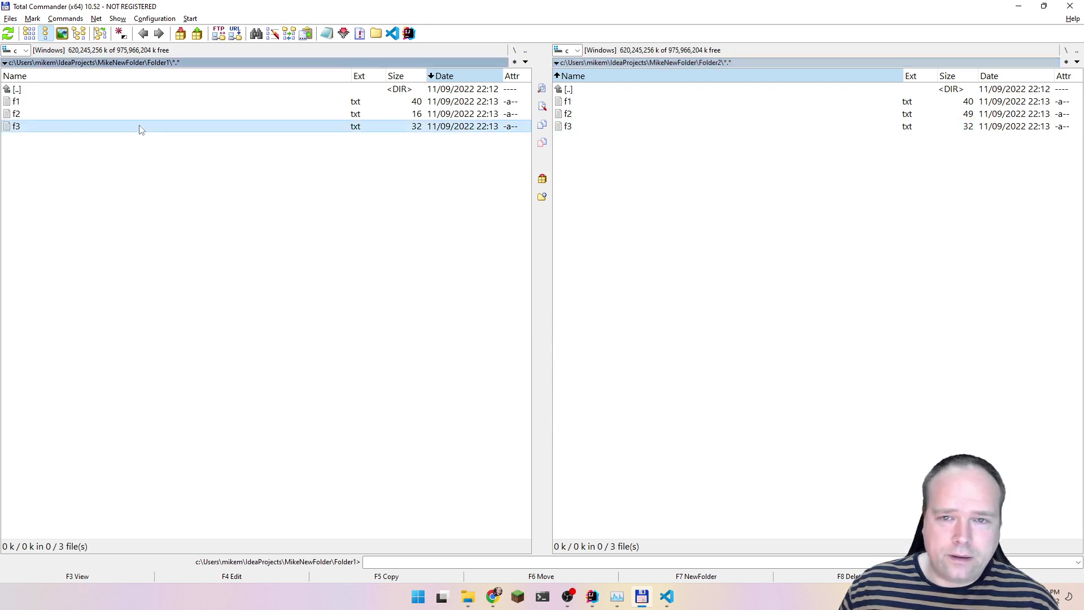
Switch to Visual Studio Code and view the contents of f2.txt in Folder1 and Folder2 for comparison.
click(629, 117)
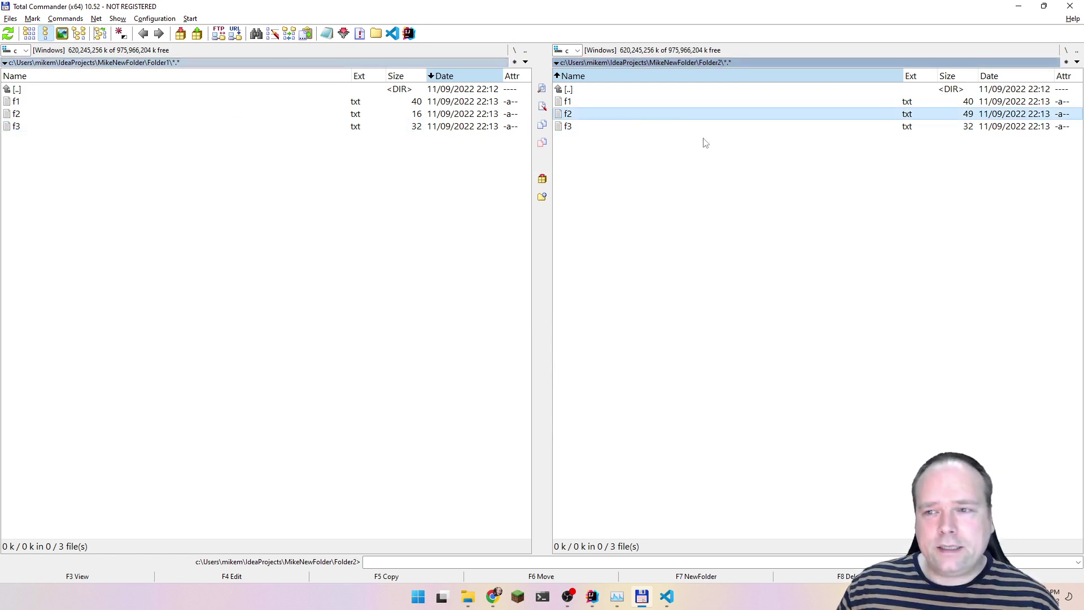
click(665, 596)
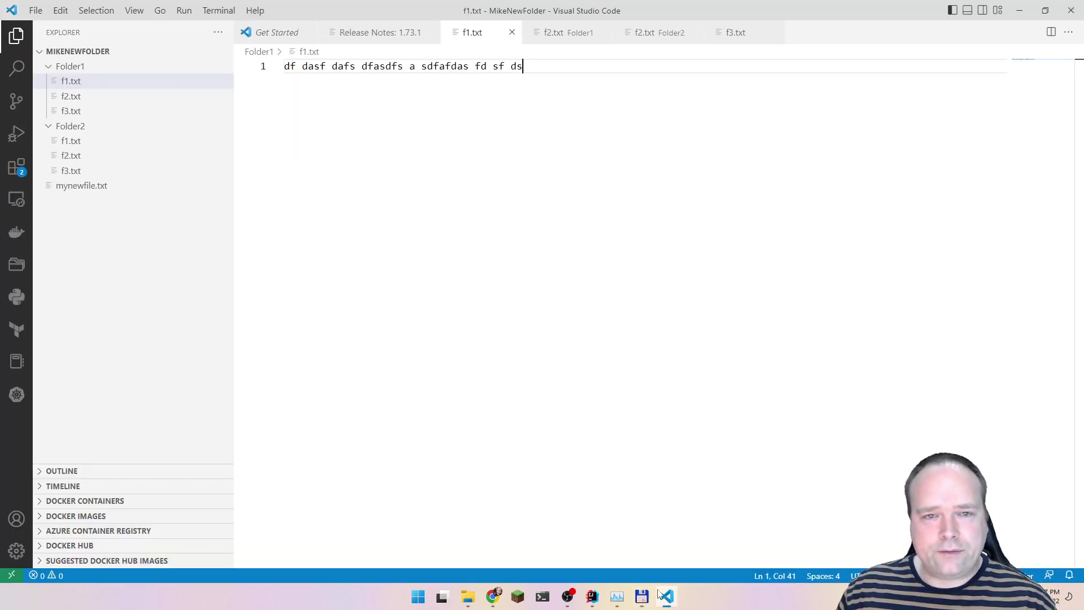
key(alt+Tab)
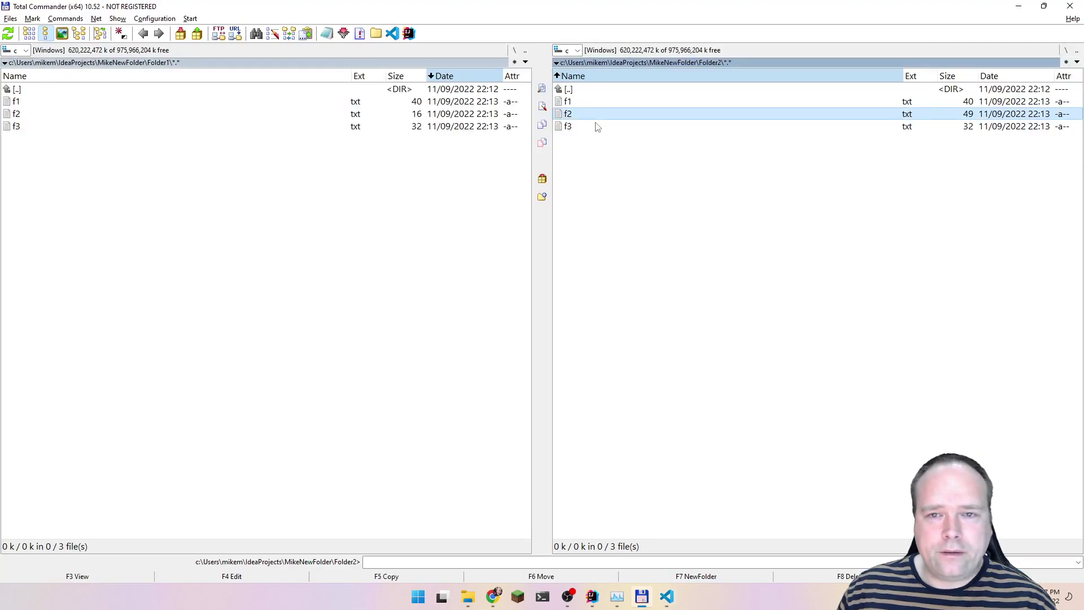
key(alt+Tab)
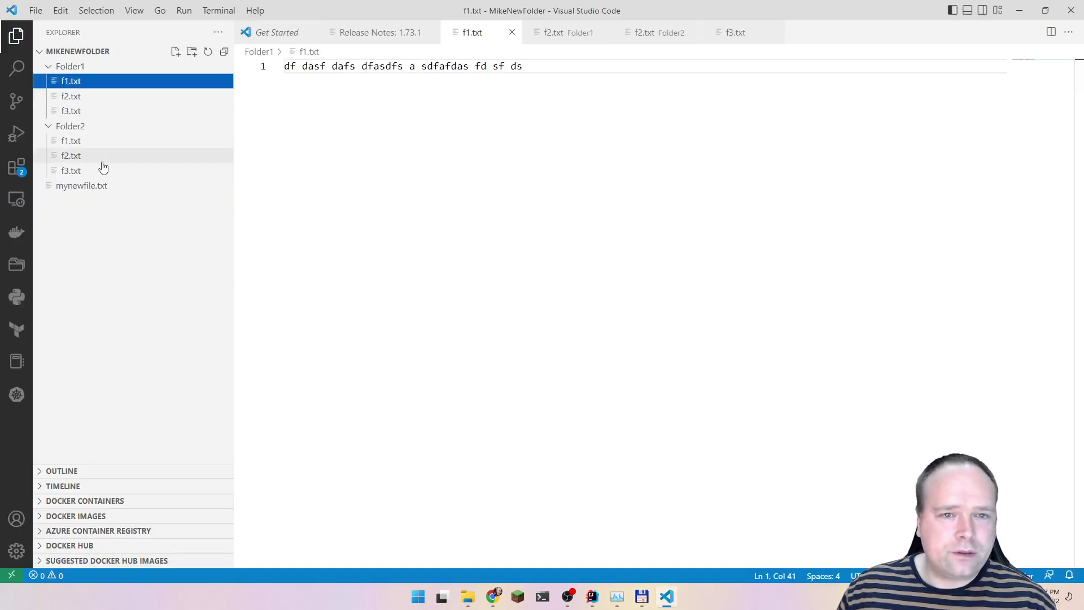
click(102, 158)
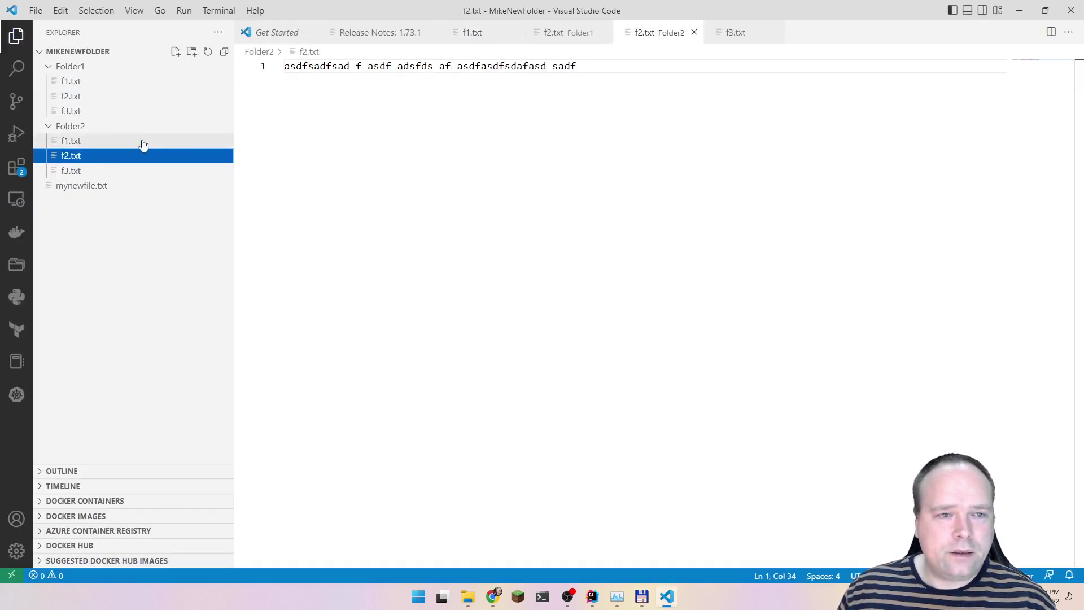
click(104, 97)
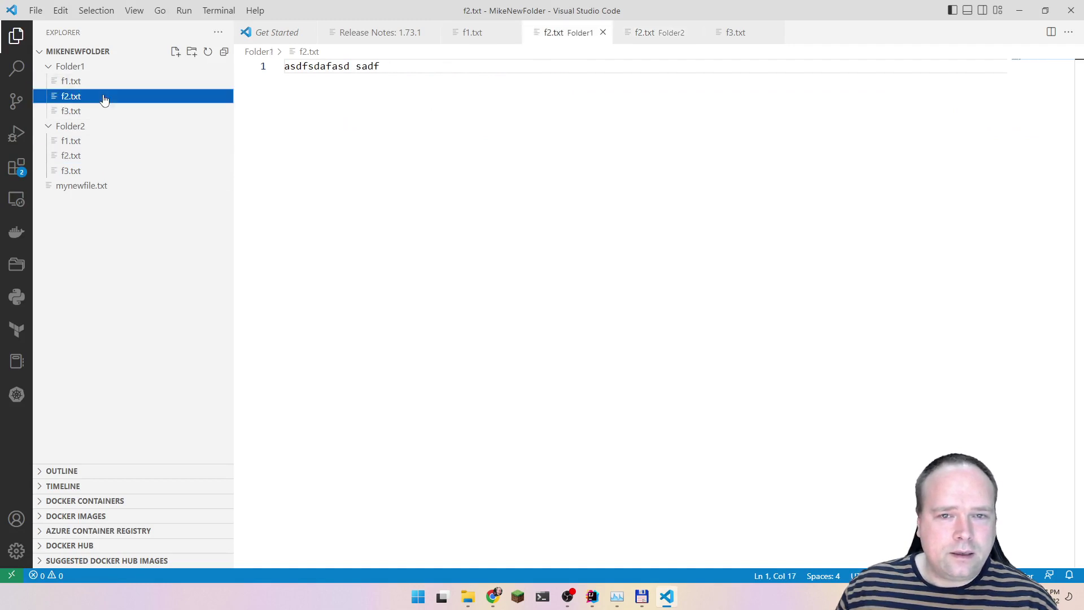
click(104, 158)
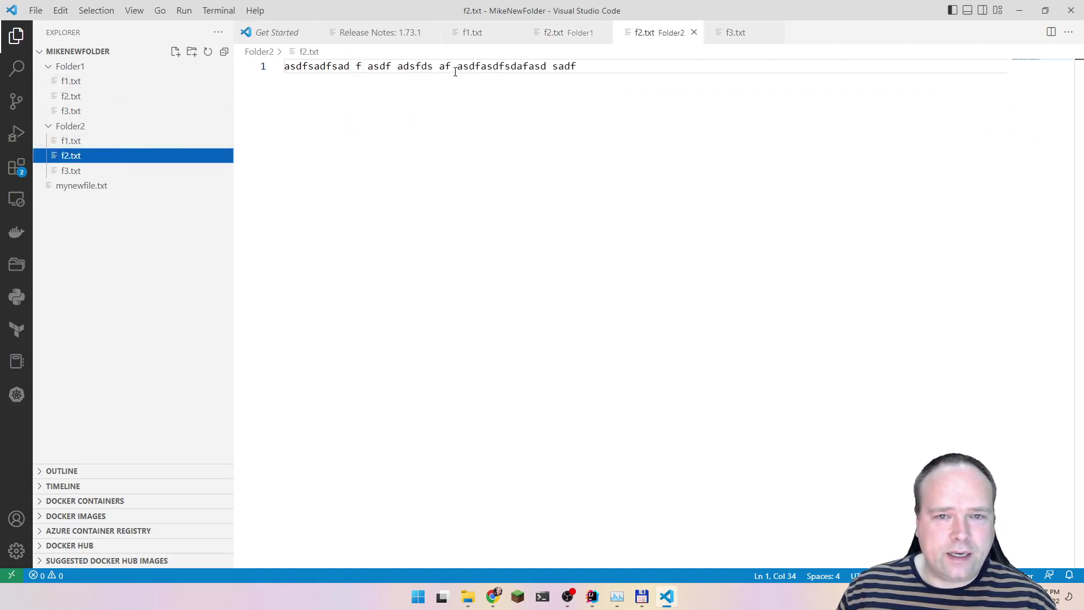
Highlight the appended text in Folder2's f2.txt and its source in Folder1's f2.txt, and return to Total Commander.
drag(455, 72, 567, 78)
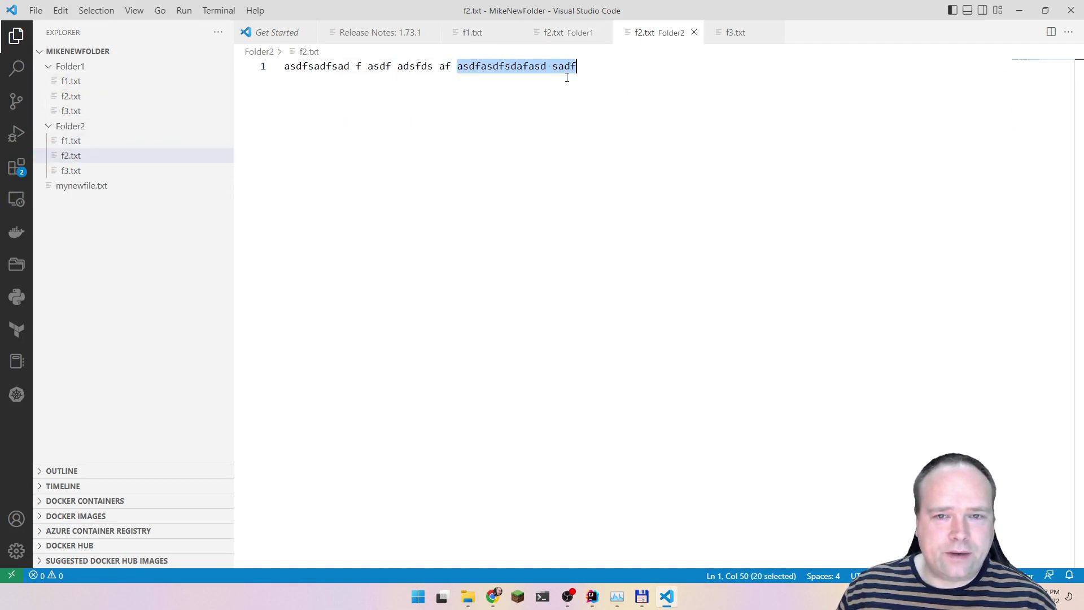
click(101, 100)
drag(355, 76, 284, 68)
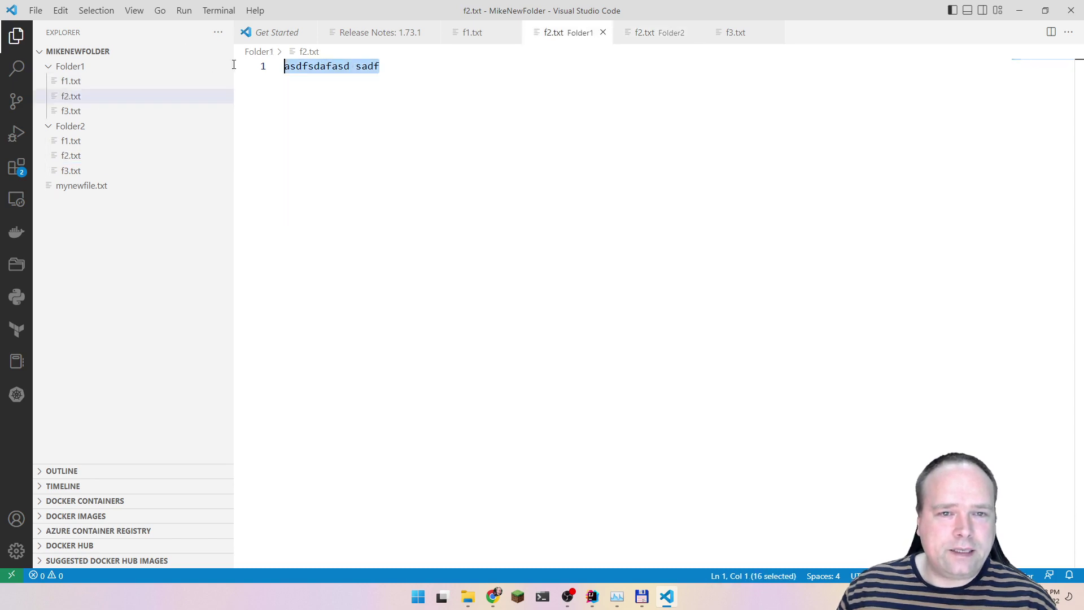
click(89, 155)
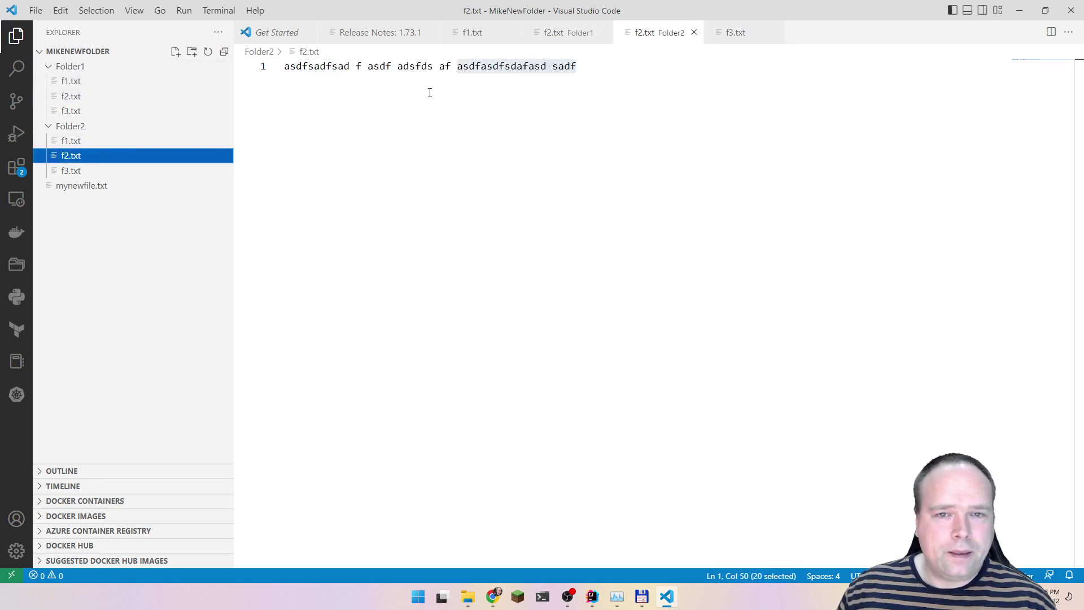
click(456, 66)
drag(457, 66, 567, 84)
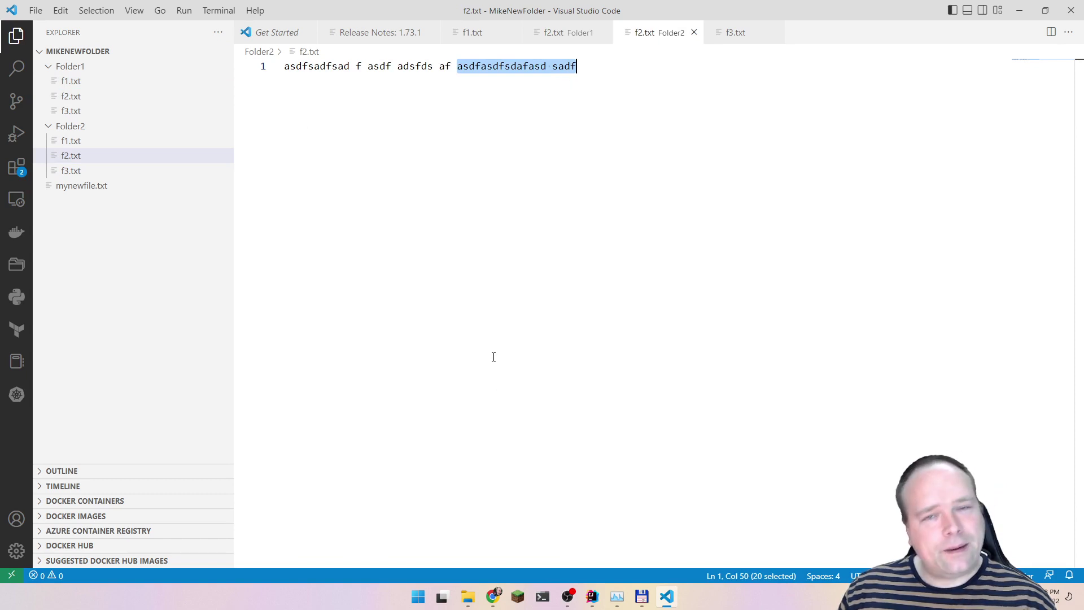
key(alt+Tab)
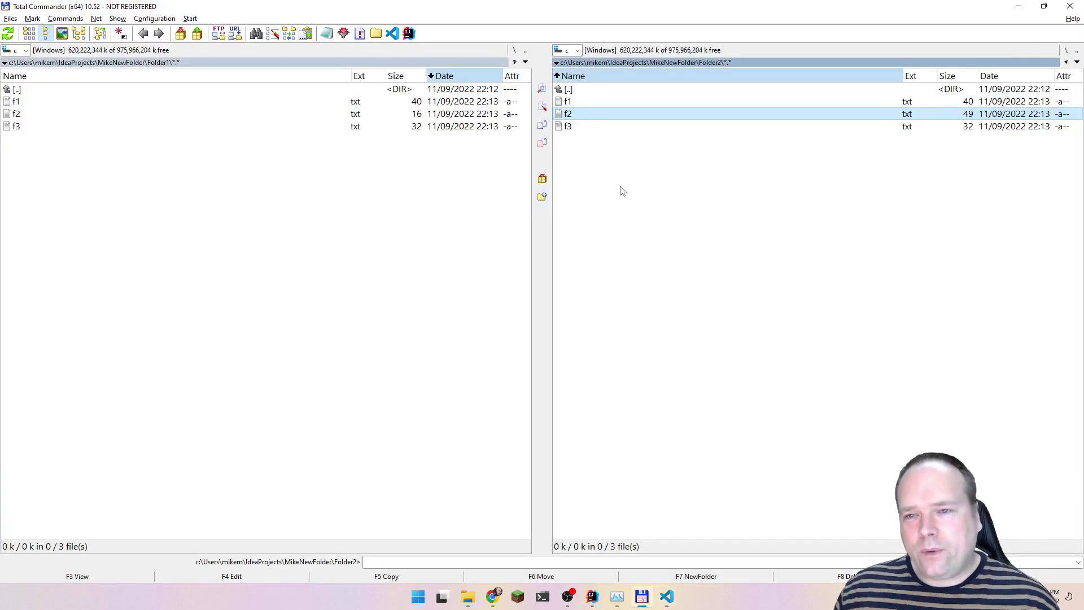
Select f1, f2 and f3 in Folder2 and pack them into the ZIP archive Folder2.zip in Folder1.
click(261, 166)
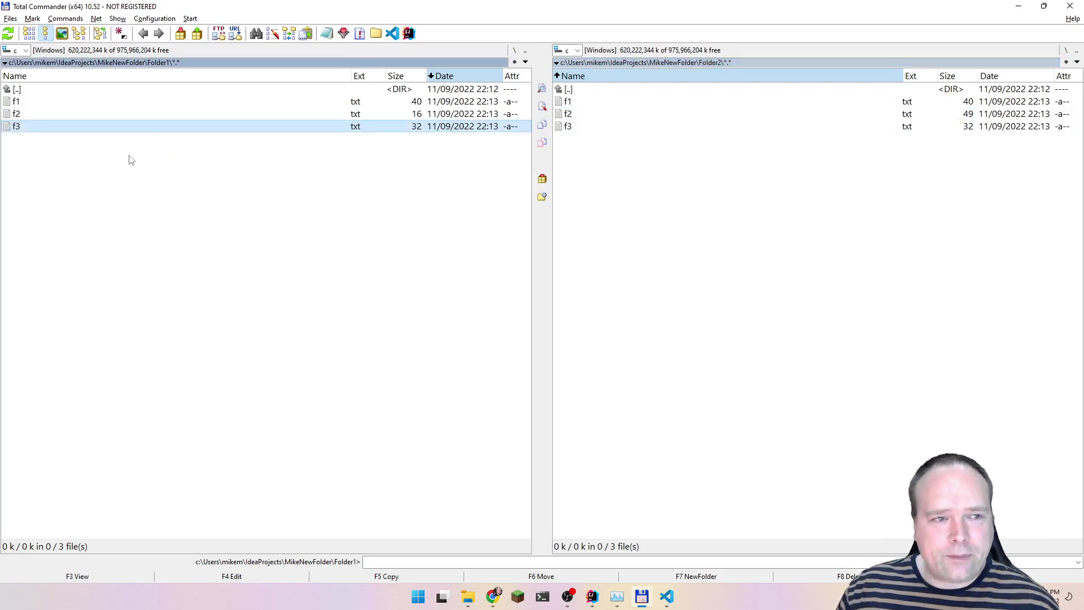
click(592, 103)
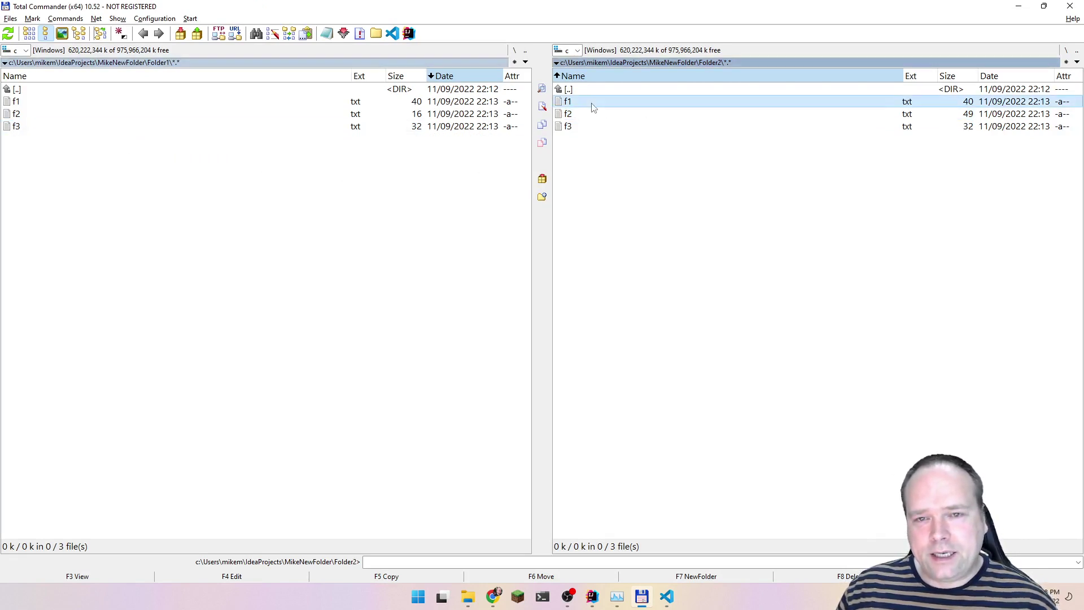
shift+click(570, 126)
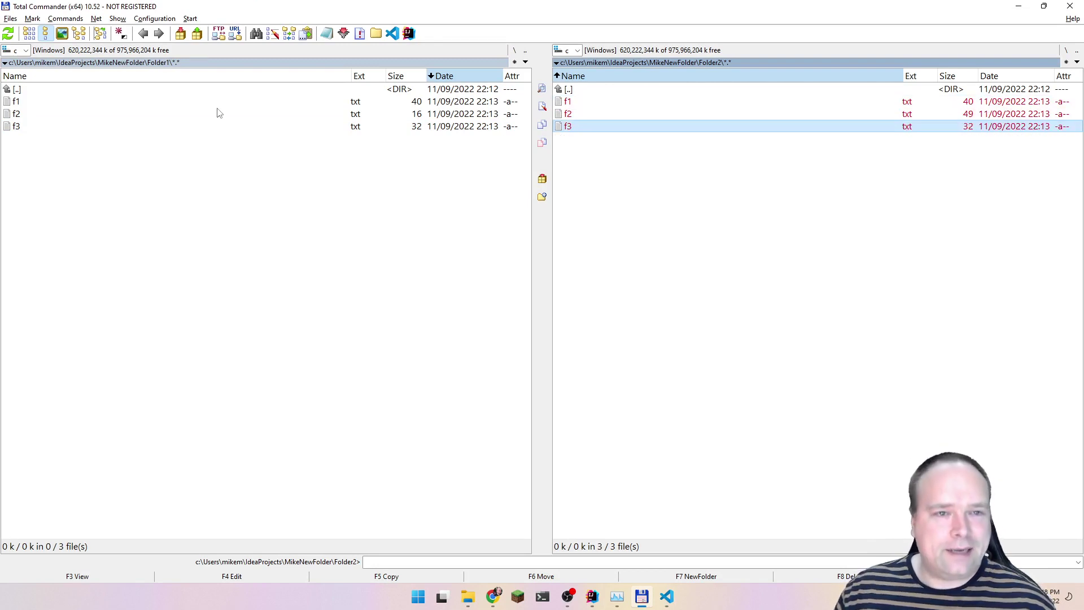
click(180, 34)
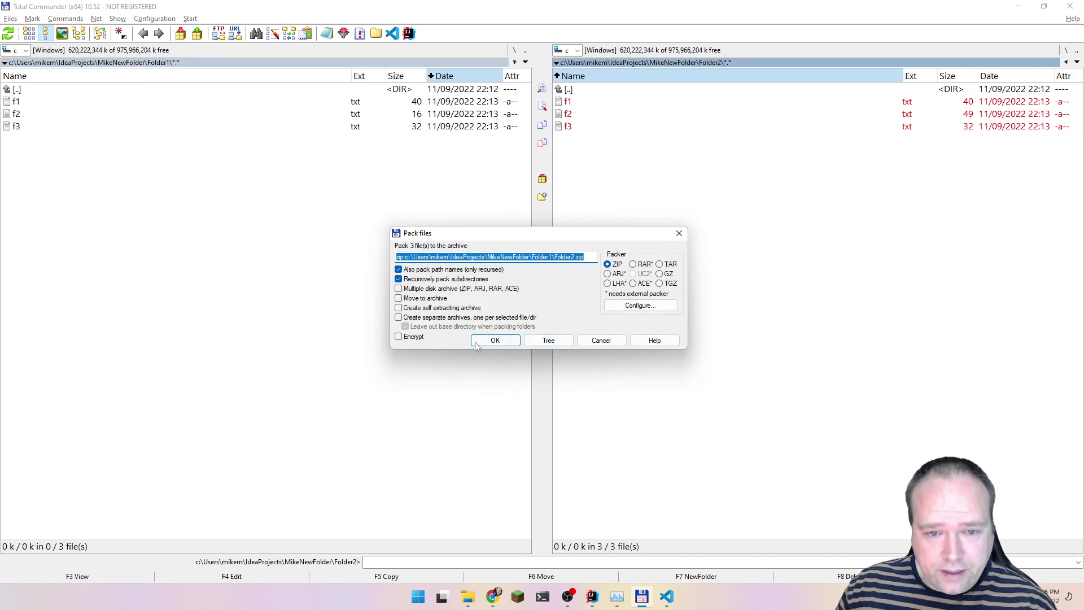
click(497, 341)
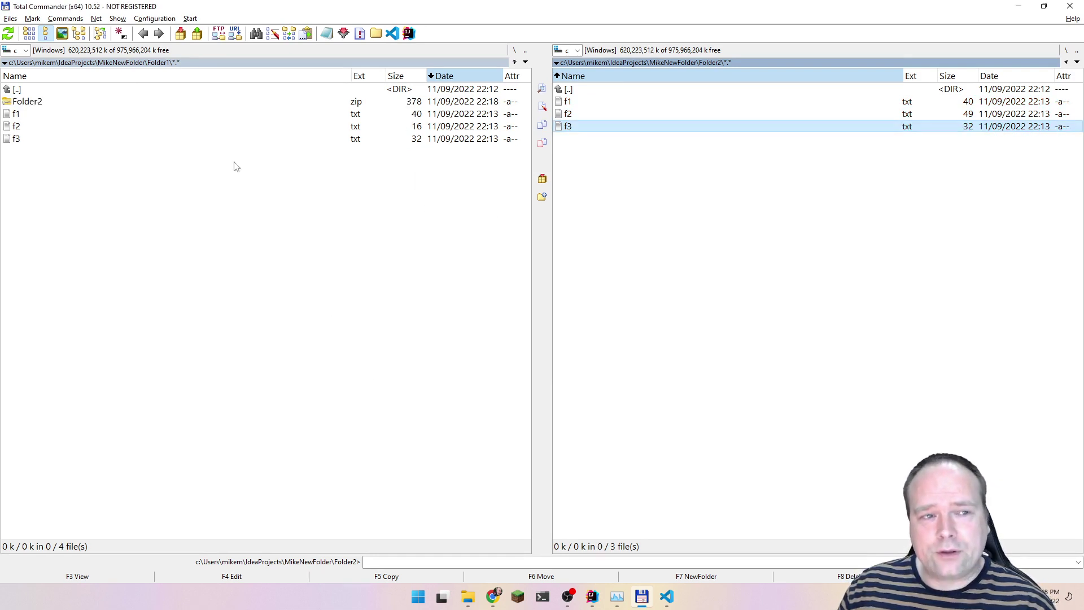
click(35, 105)
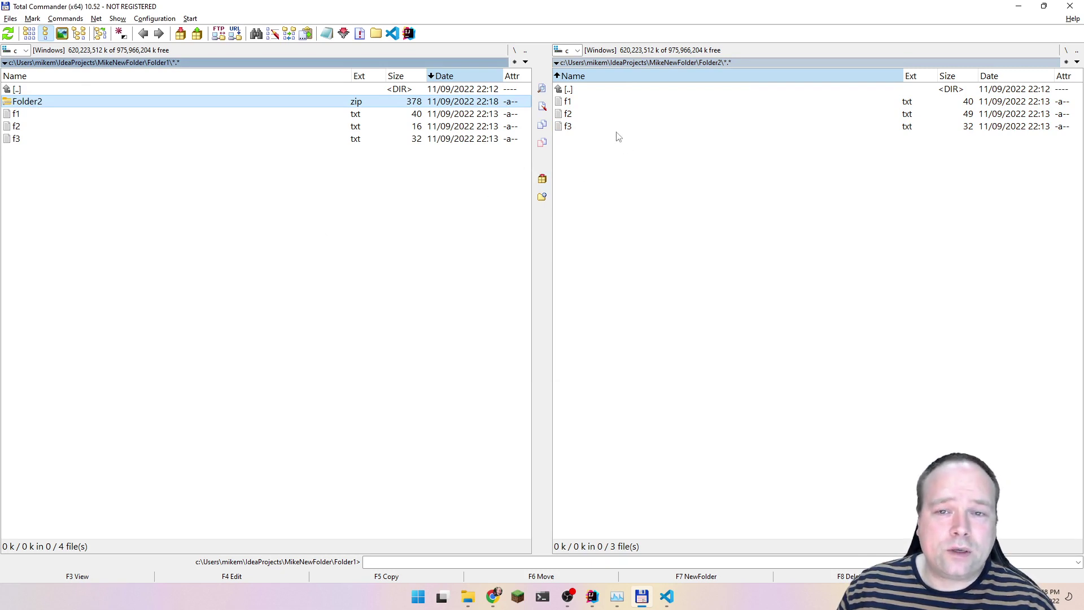
click(160, 104)
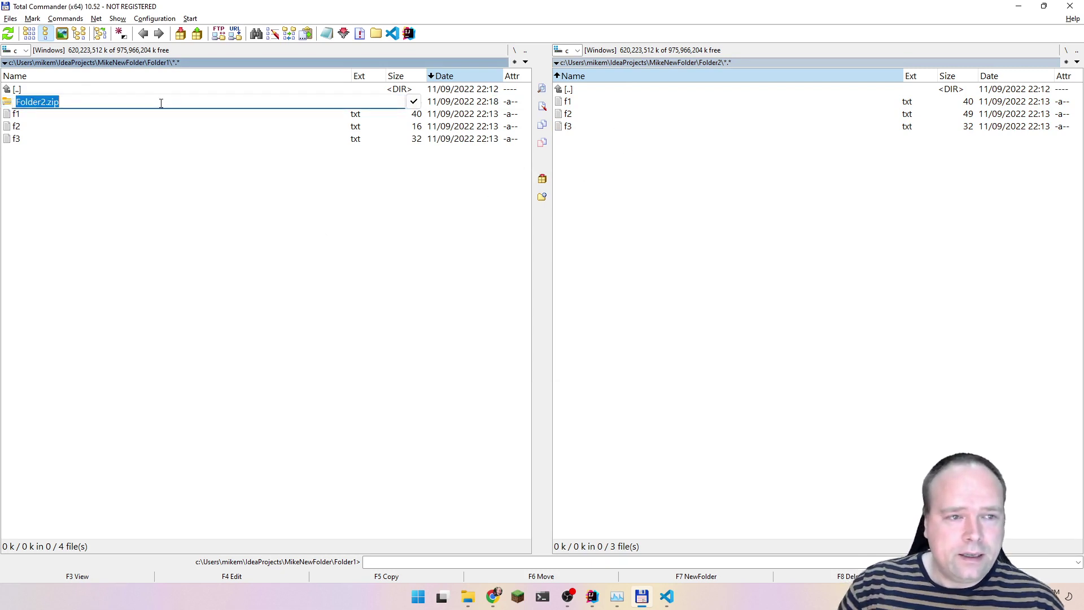
key(Escape)
key(Down)
key(Up)
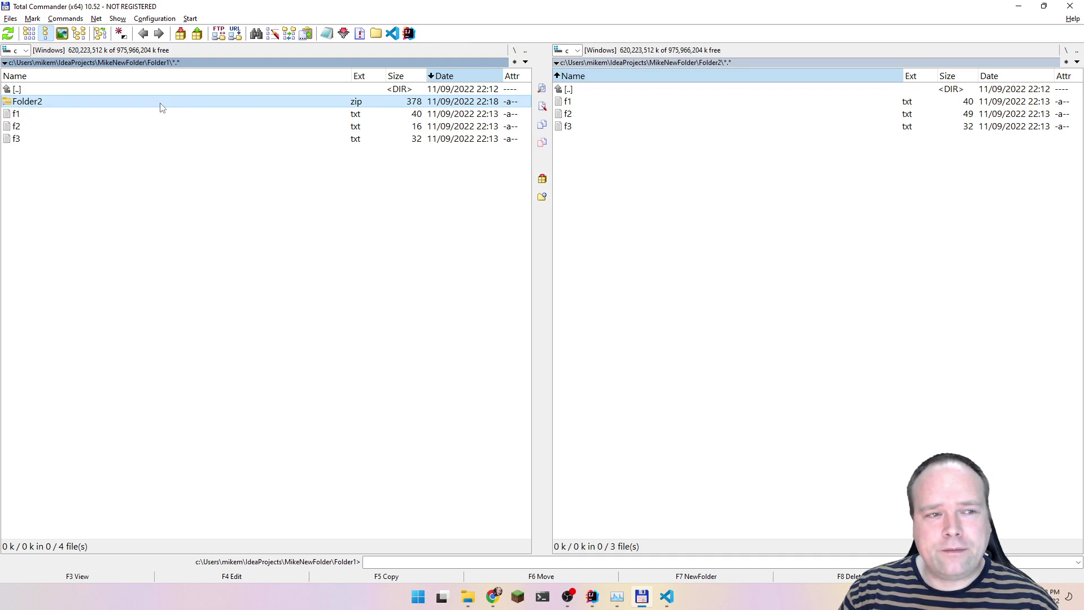
Open Folder2.zip in Folder1 like a folder and look through the files packed inside.
double_click(160, 104)
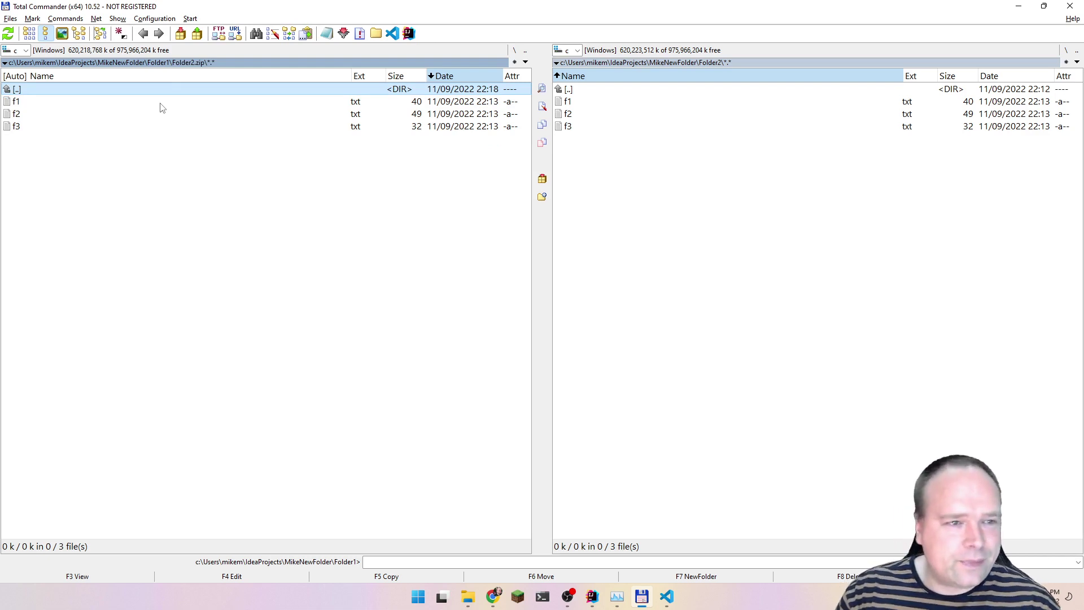
key(Down)
key(Up)
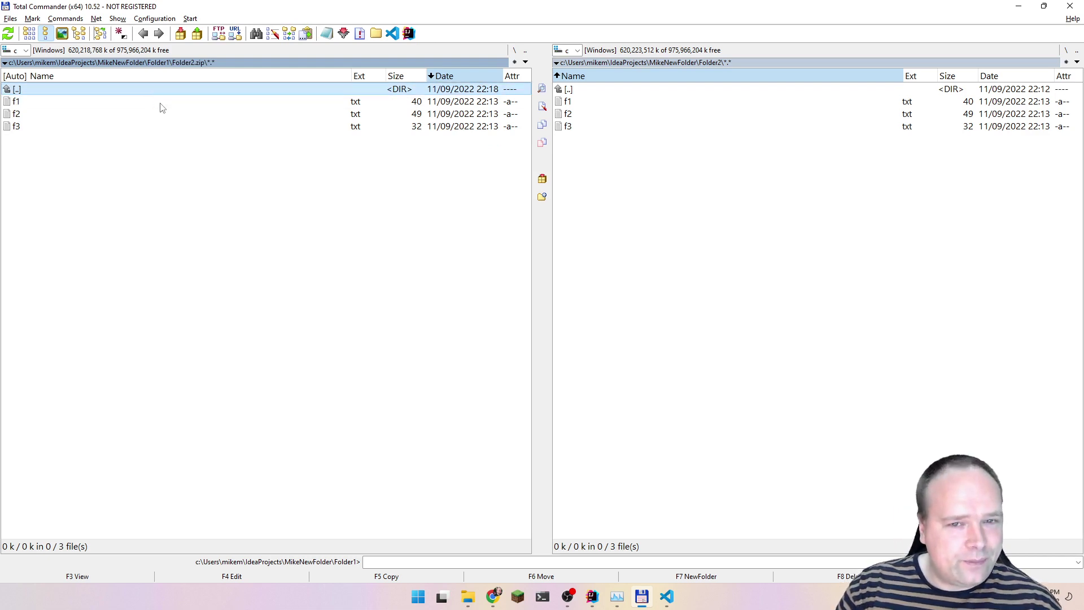
key(Down)
key(Up)
Mark f1.txt inside the Folder2.zip archive and remove it from the archive, confirming the removal.
key(Down)
key(Insert)
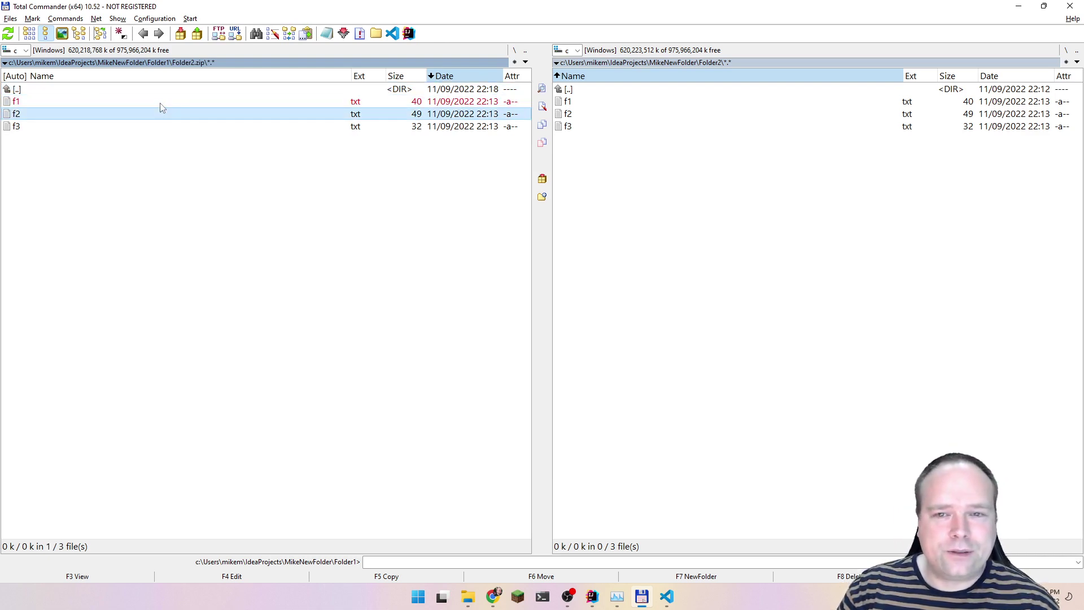
key(Down)
key(Up)
key(Up)
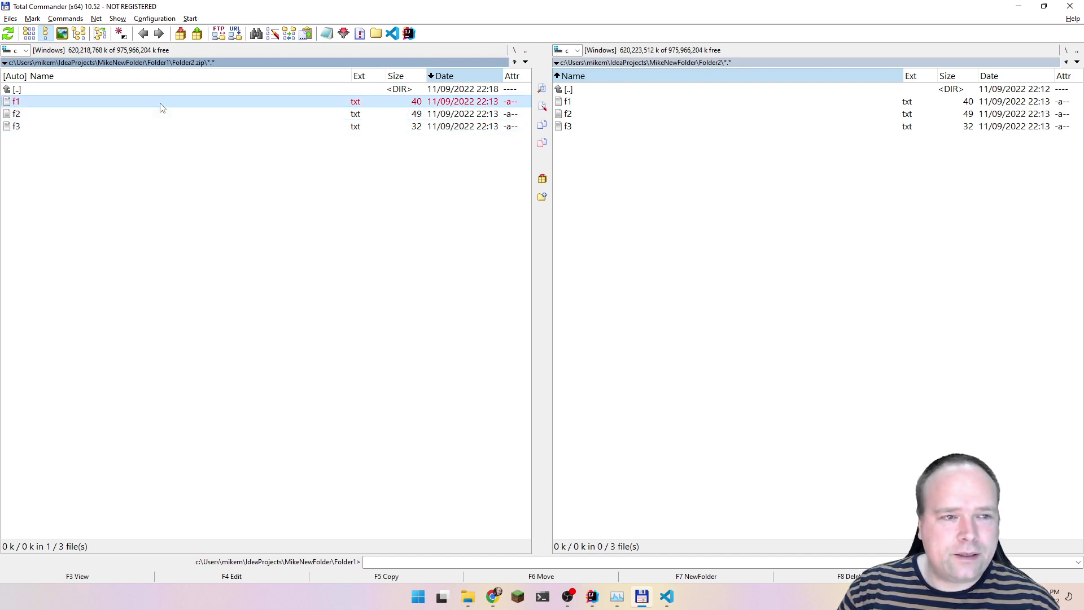
key(alt+F5)
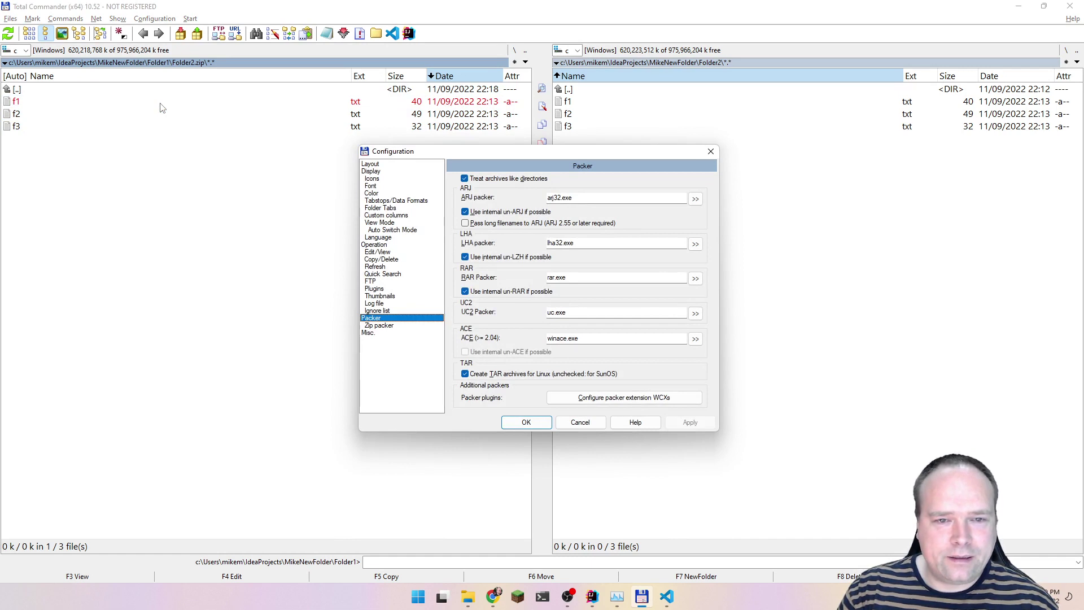
key(Escape)
key(Delete)
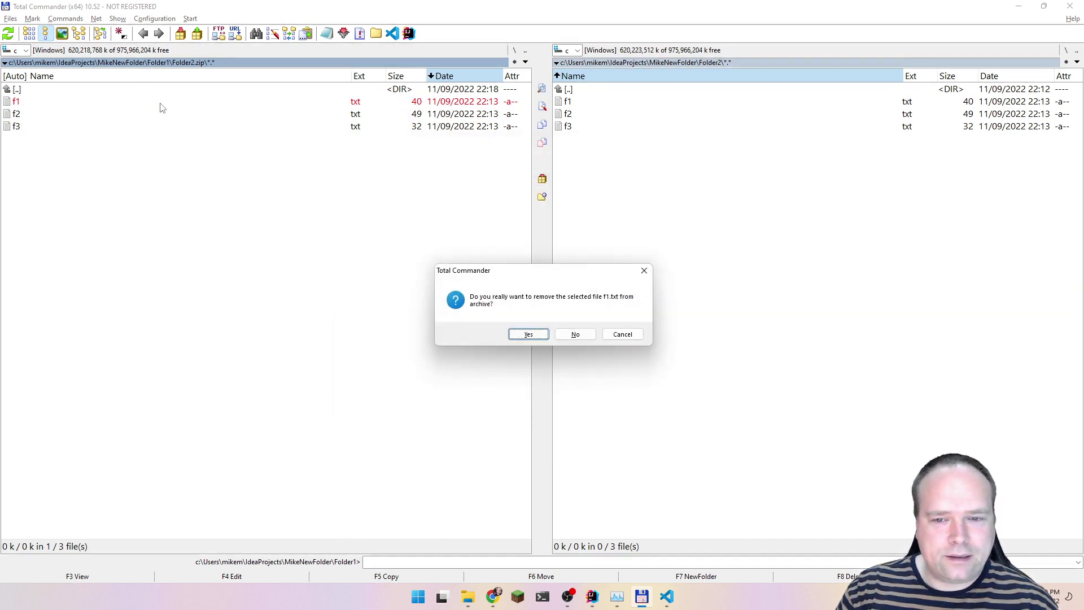
key(Return)
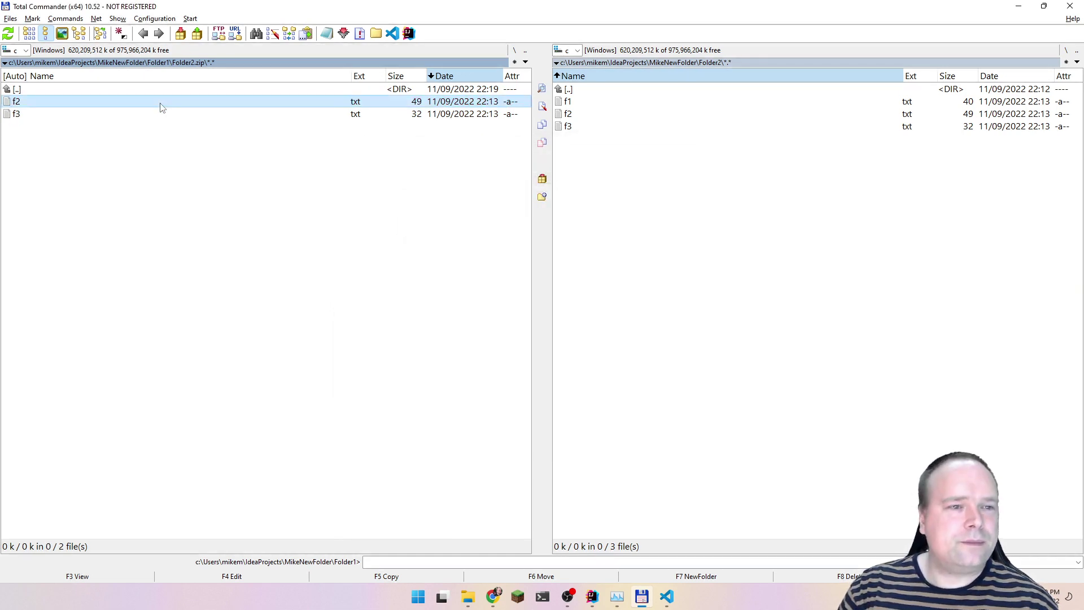
Leave the archive and delete Folder2.zip from Folder1, confirming the deletion.
key(Down)
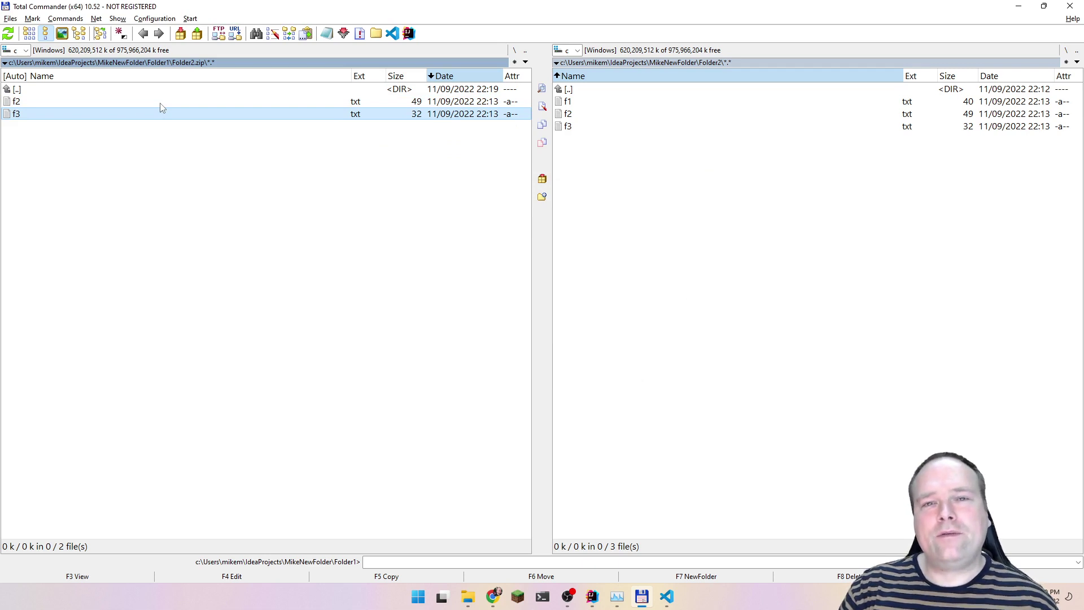
key(Up)
key(Up)
key(Return)
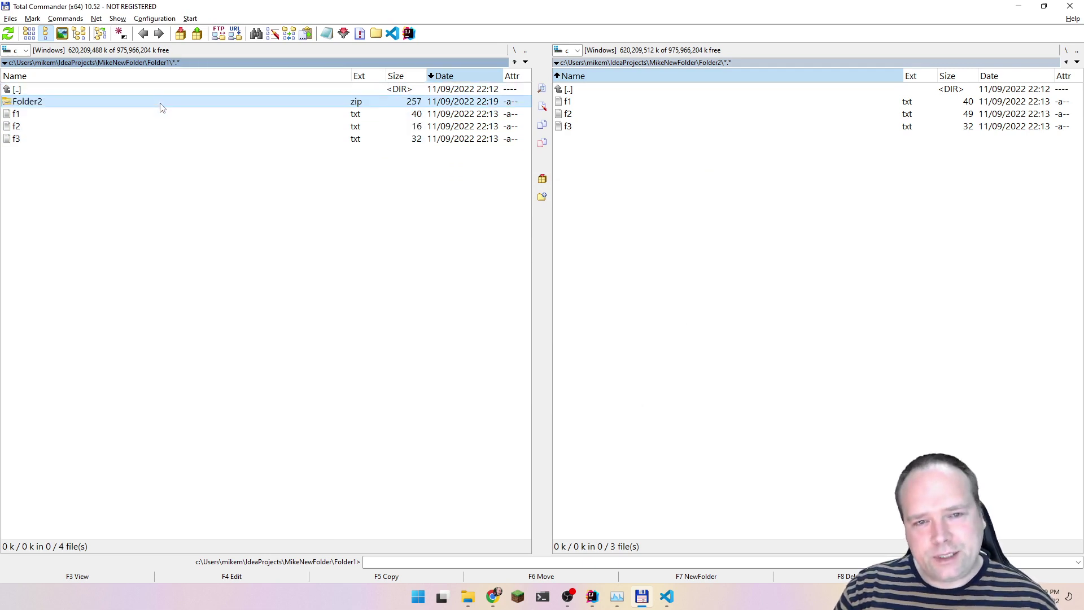
key(Delete)
key(Return)
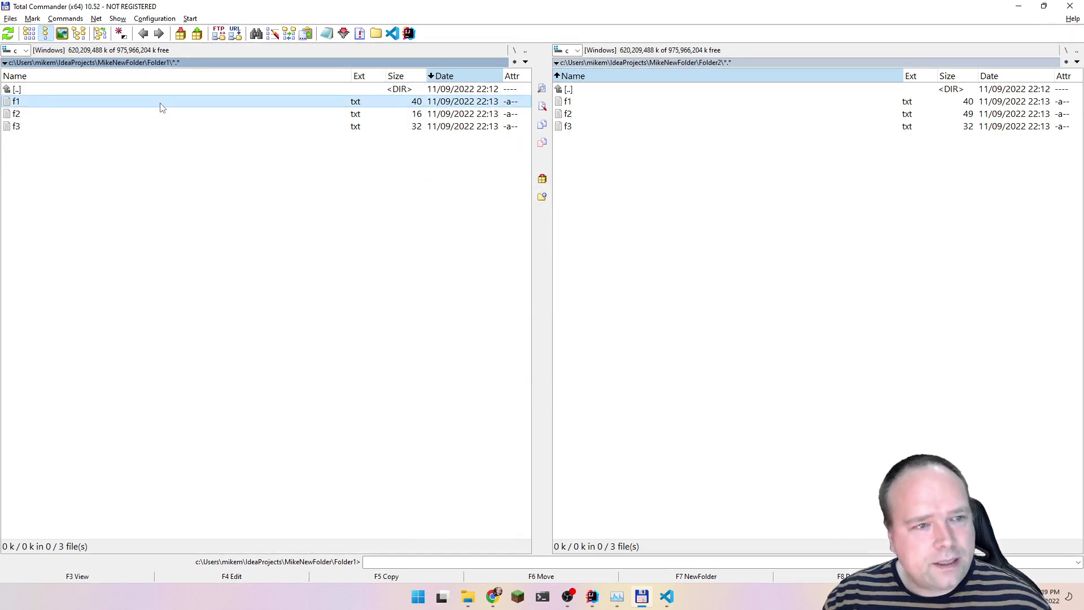
key(Tab)
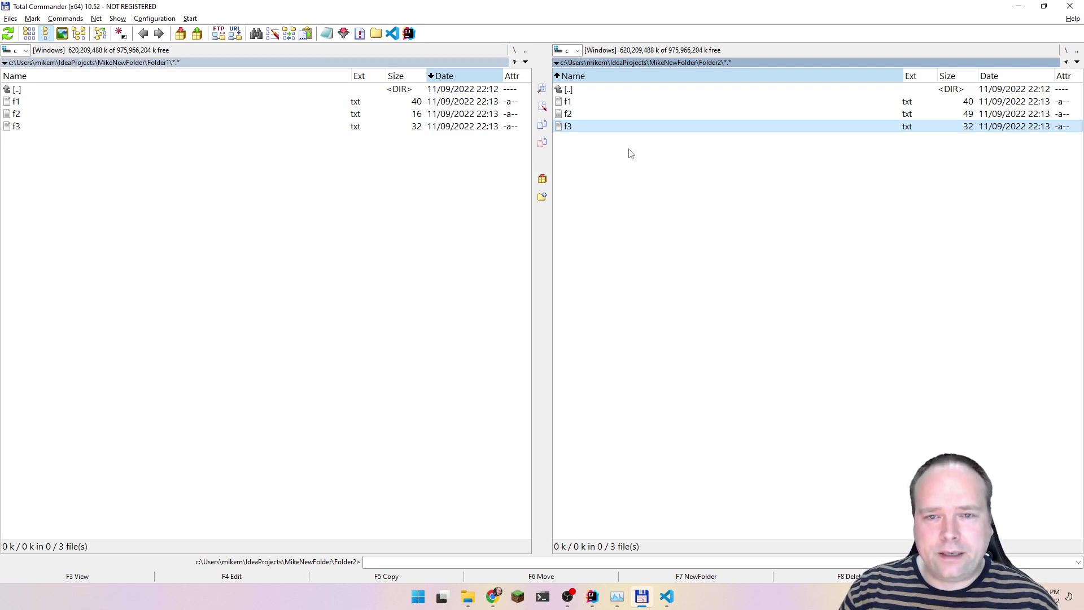
key(Up)
key(Up)
key(Down)
key(Down)
key(Up)
key(Up)
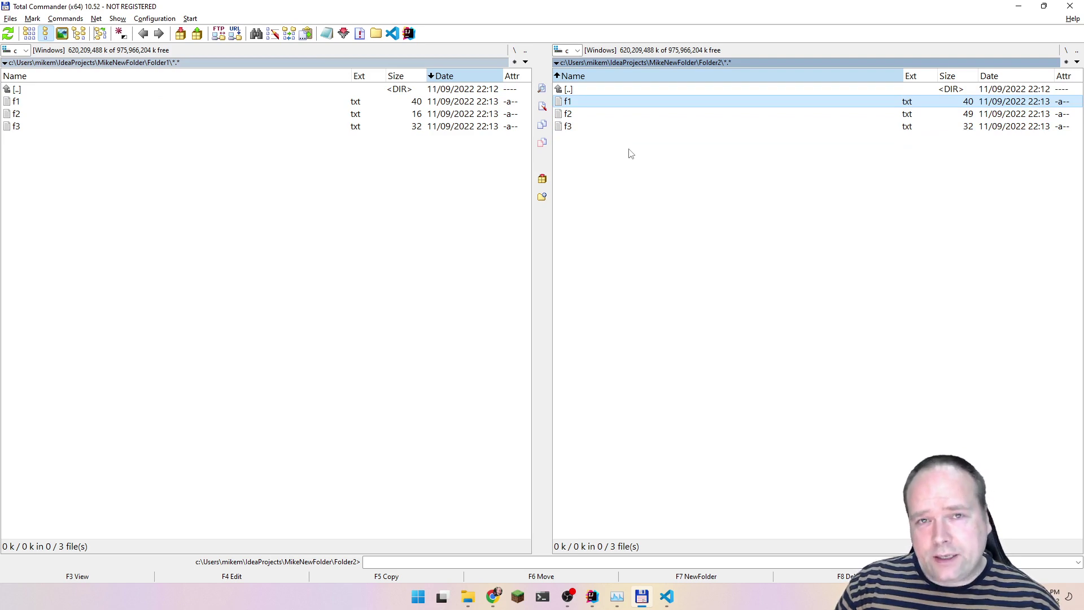
key(Down)
key(Down)
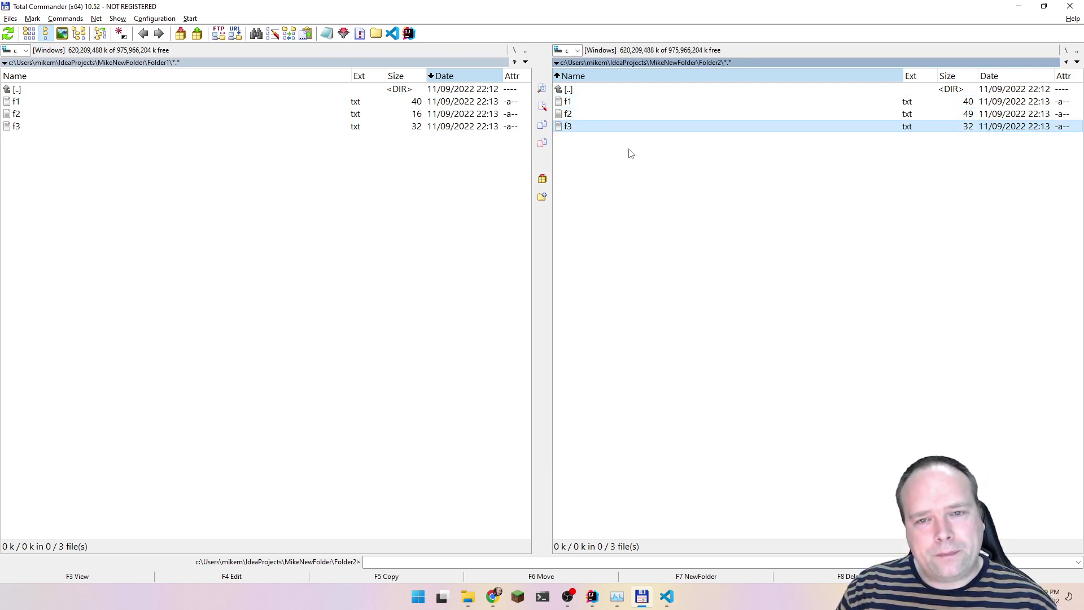
key(Up)
key(Up)
key(Down)
key(Down)
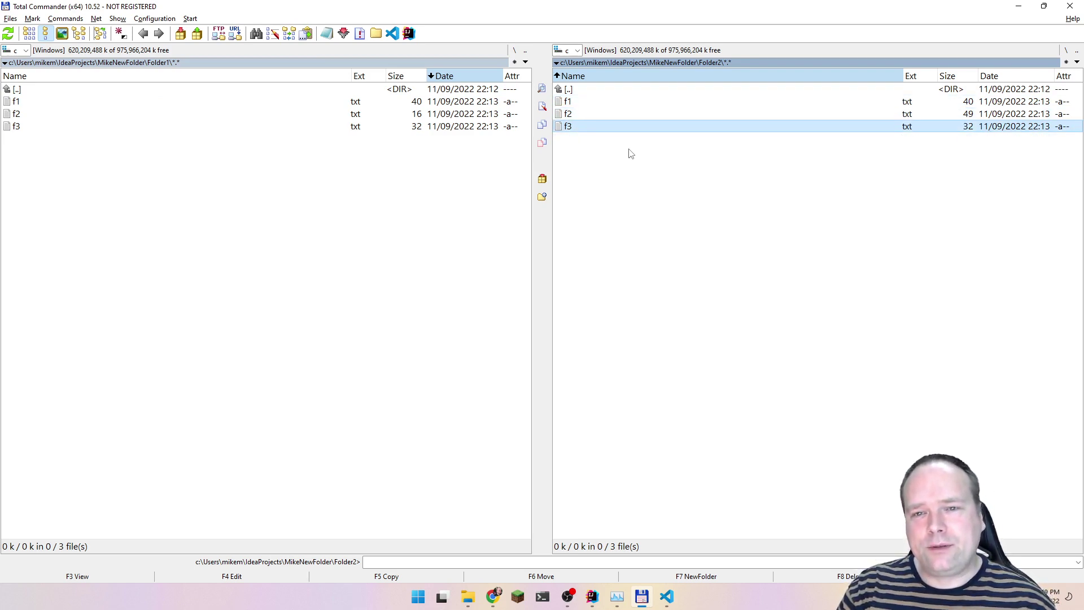
key(Up)
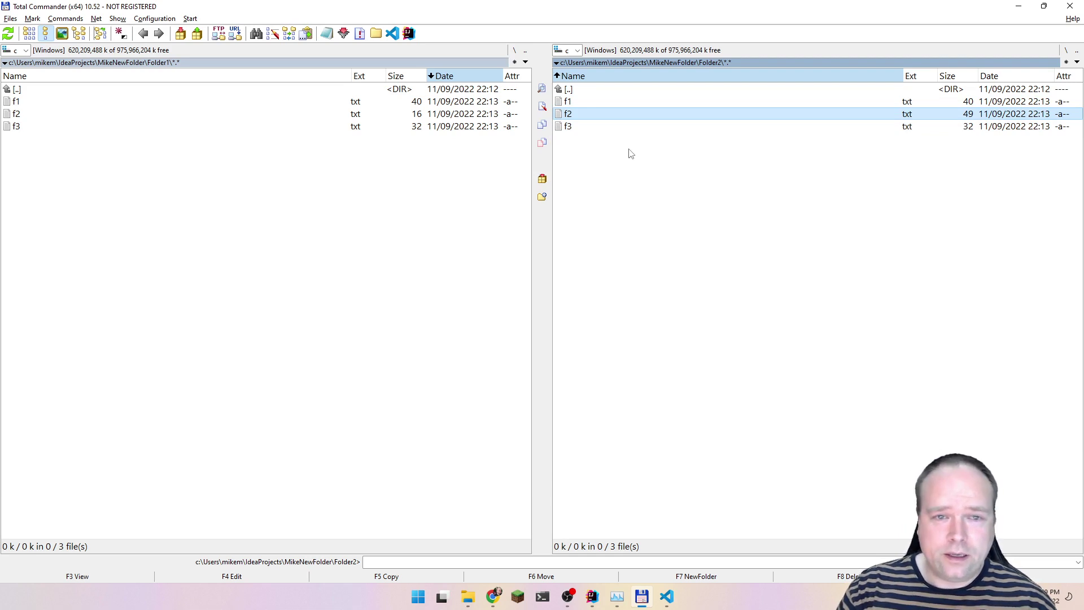
Change the Folder1 pane to its parent folder, MikeNewFolder.
key(Up)
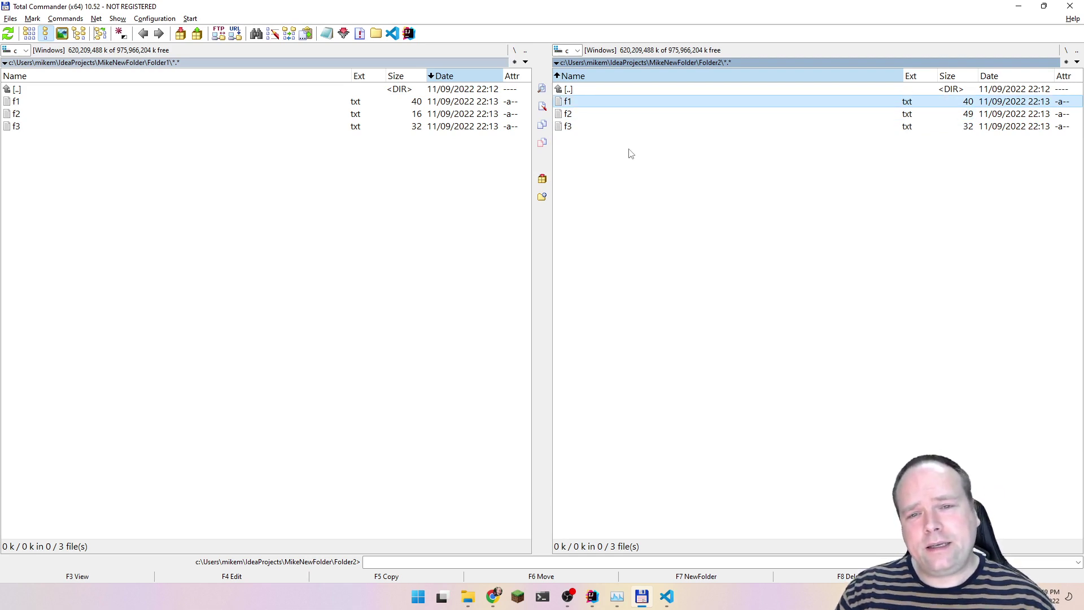
key(Tab)
key(Up)
key(Down)
key(Up)
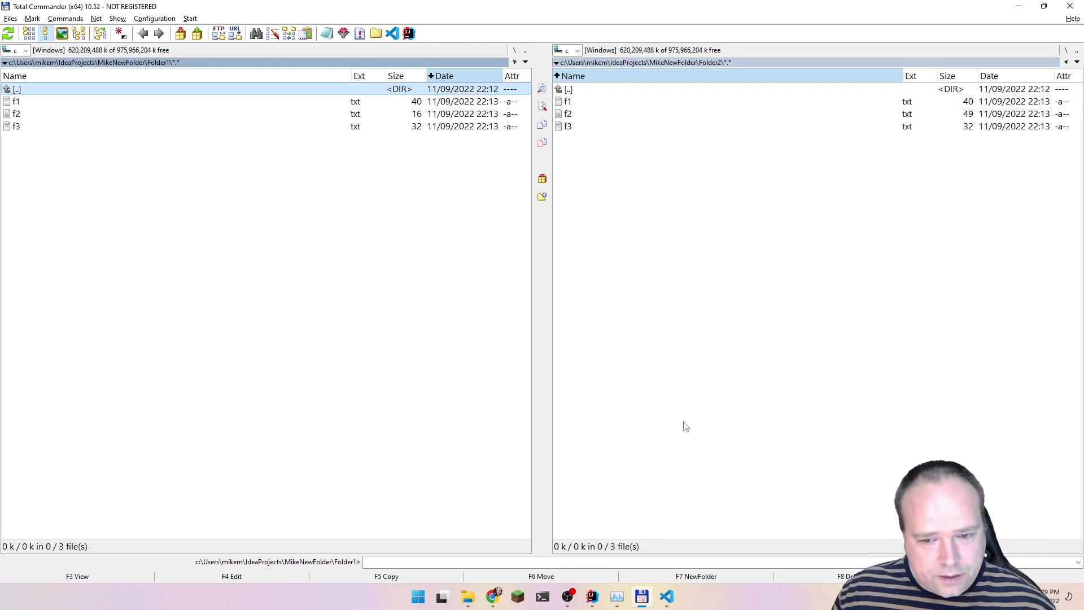
key(Down)
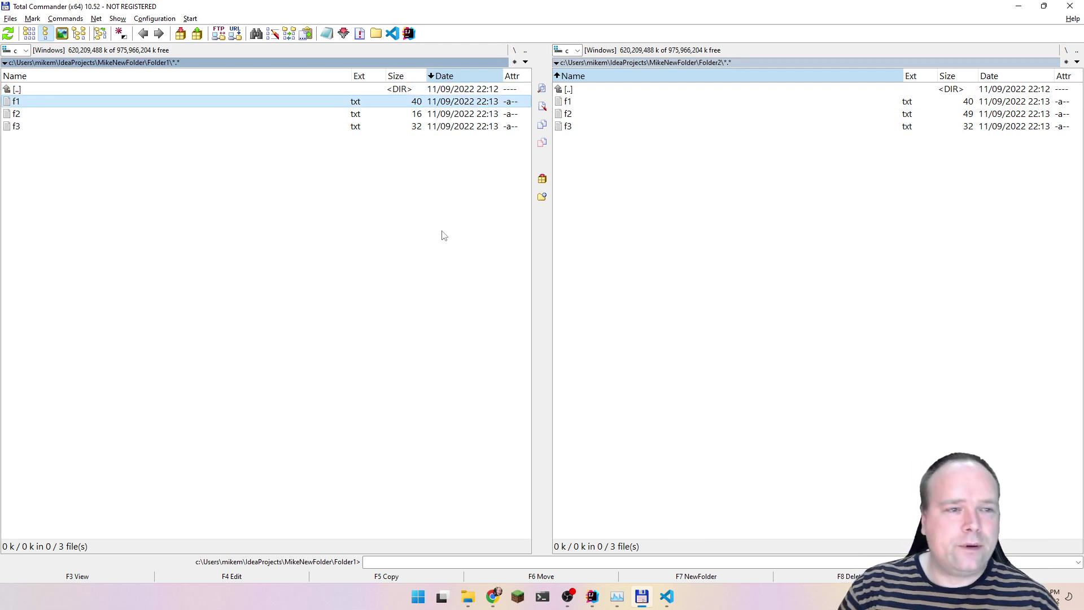
key(Up)
key(Return)
key(Up)
key(Down)
key(Down)
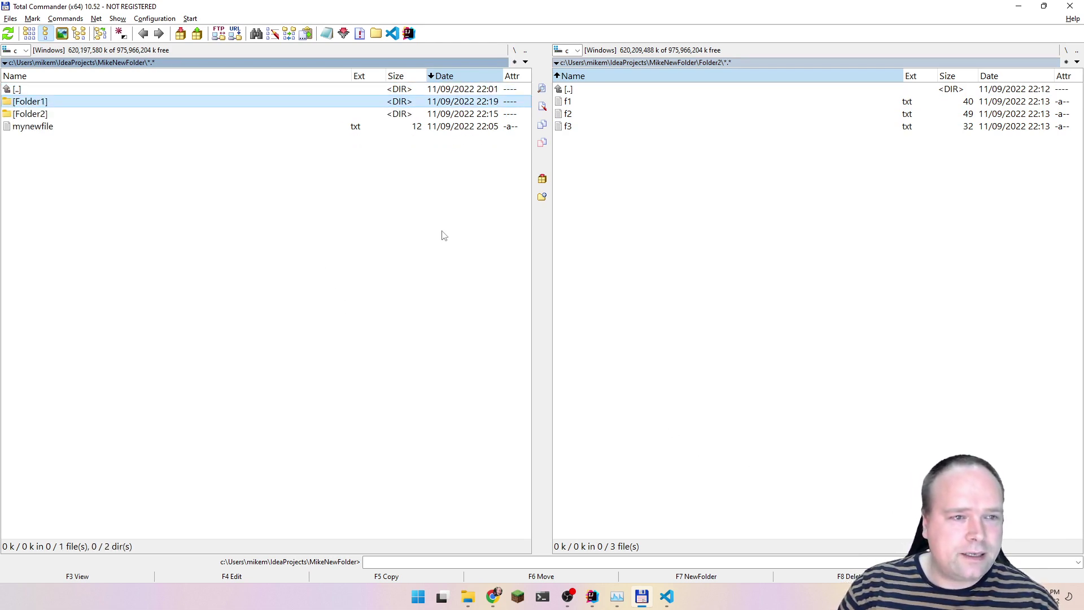
Change the Folder2 pane to its parent folder, MikeNewFolder, as well.
key(Tab)
key(Up)
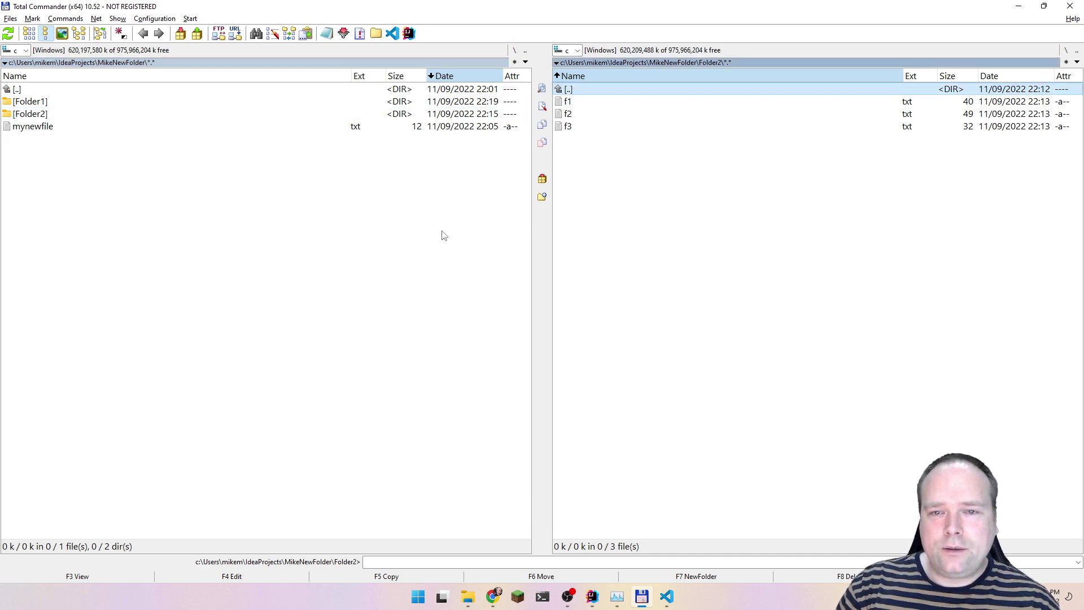
key(Return)
key(Up)
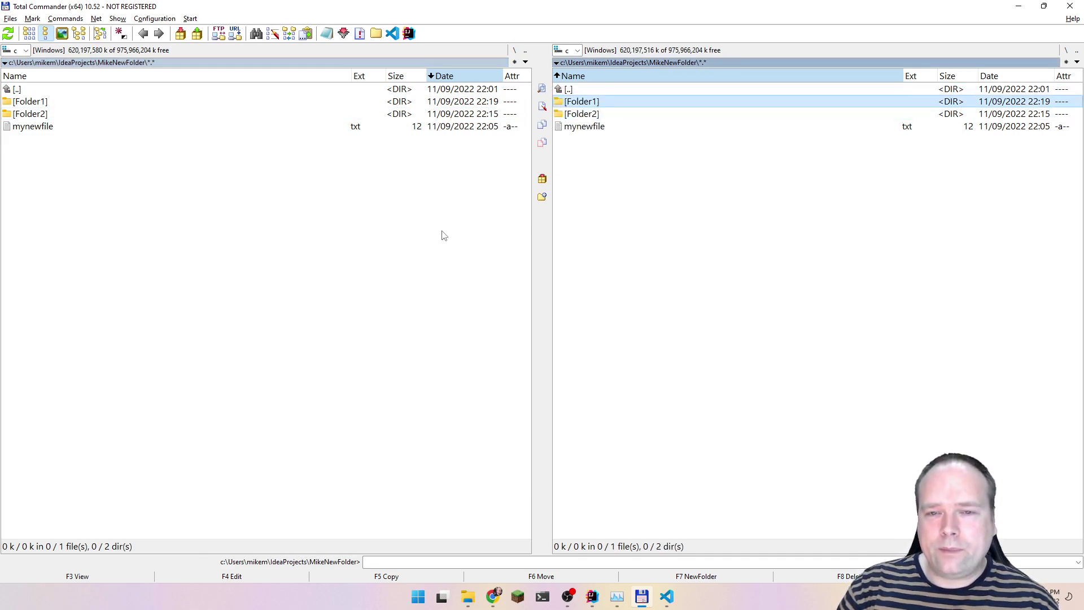
key(Down)
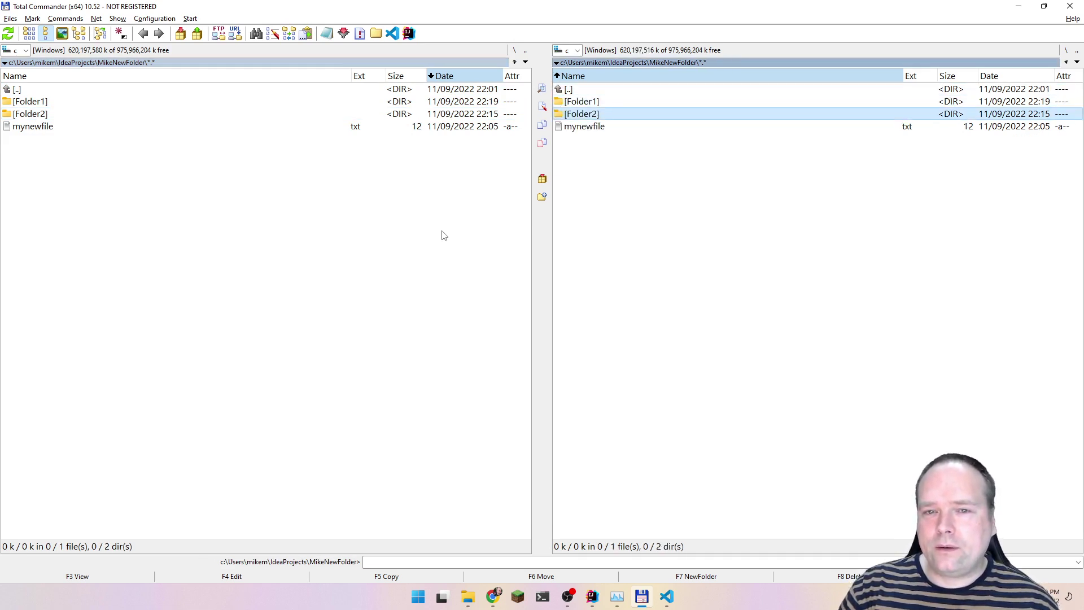
Show all files of MikeNewFolder and its subfolders as one flat list in the active pane.
key(Down)
key(Up)
key(Up)
key(Down)
key(Down)
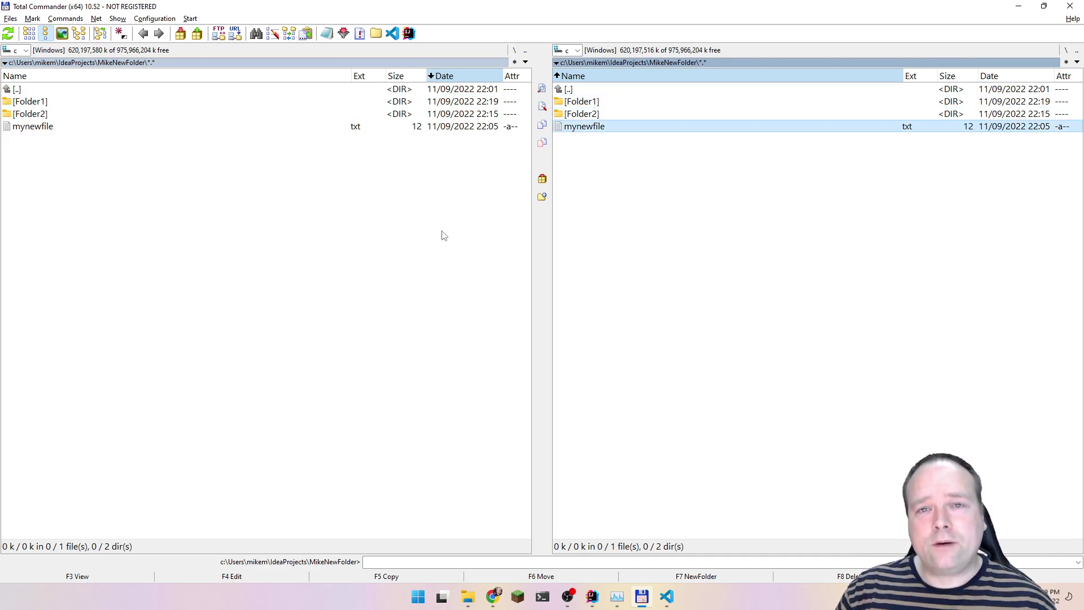
key(ctrl+b)
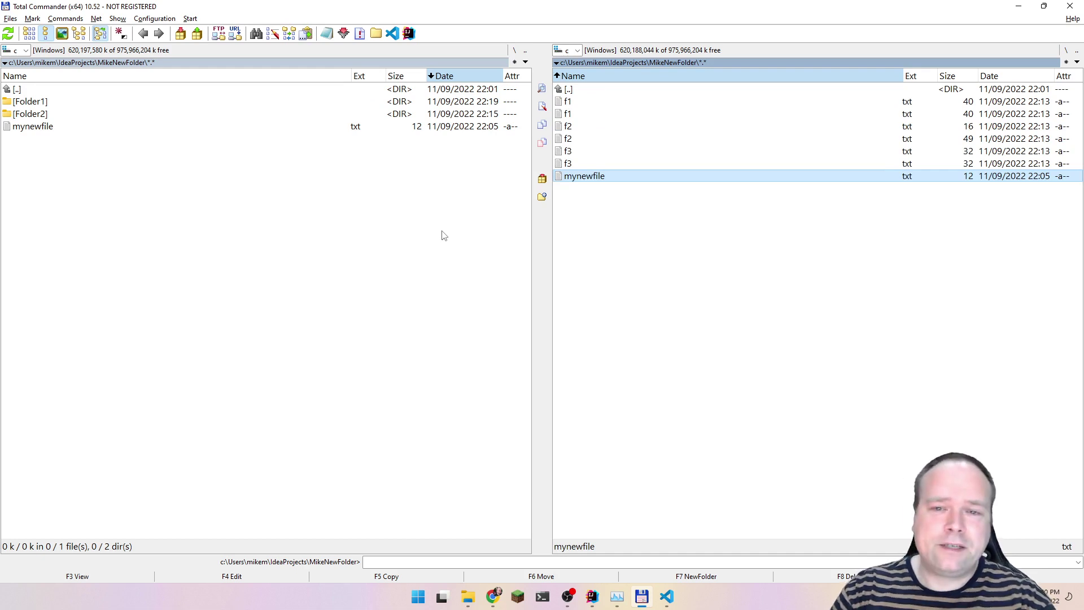
Go through the flat file list and check which subfolder each f1, f2 and f3 entry belongs to.
key(Up)
key(Up)
key(Up)
key(Up)
key(Up)
key(Up)
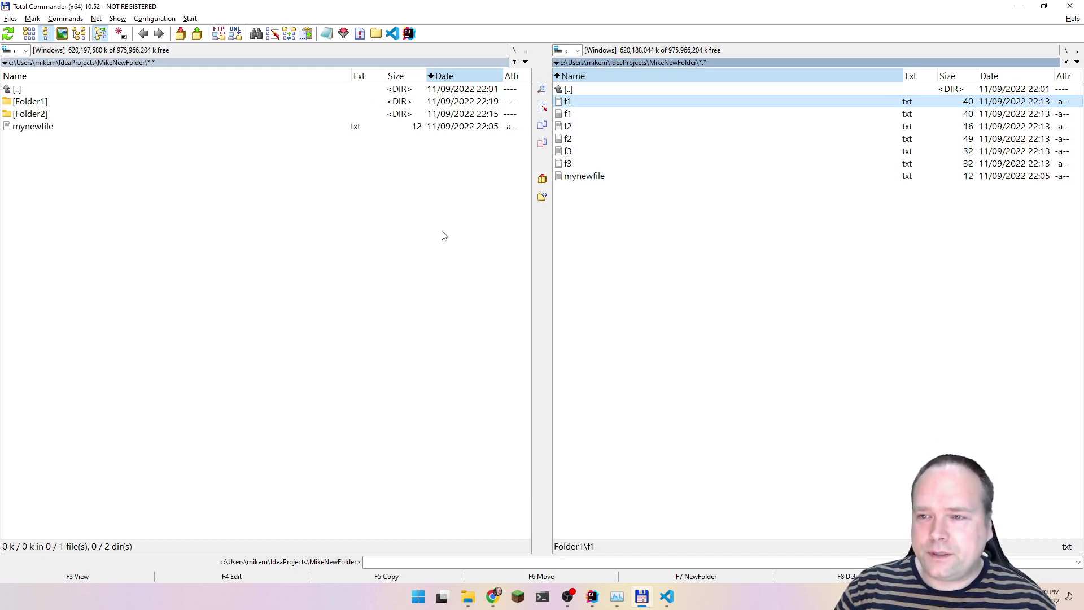
key(Down)
key(Down)
key(Down)
key(Down)
key(Down)
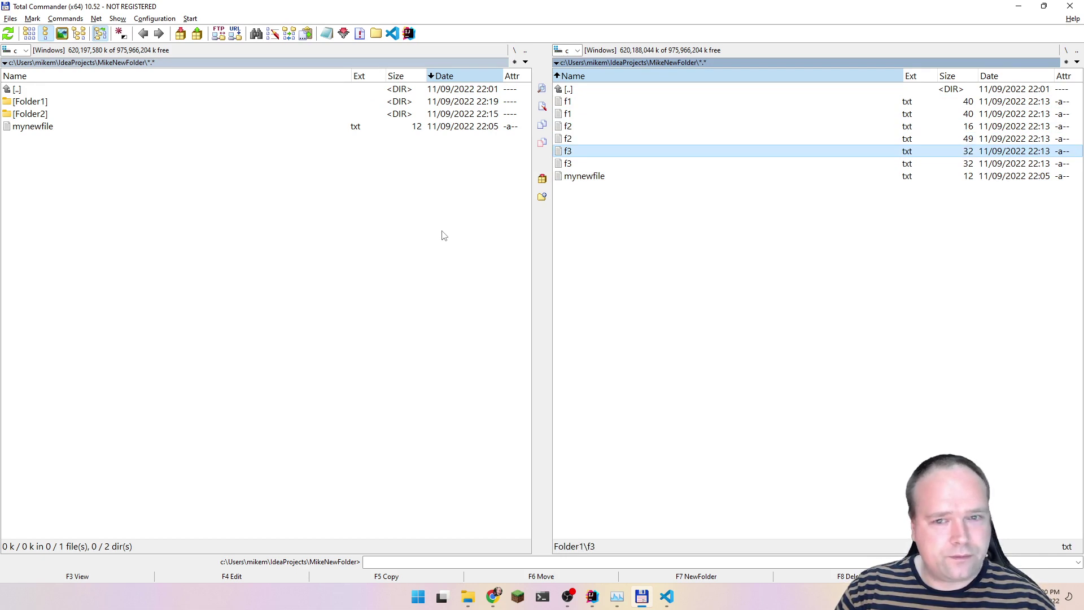
key(Down)
key(Up)
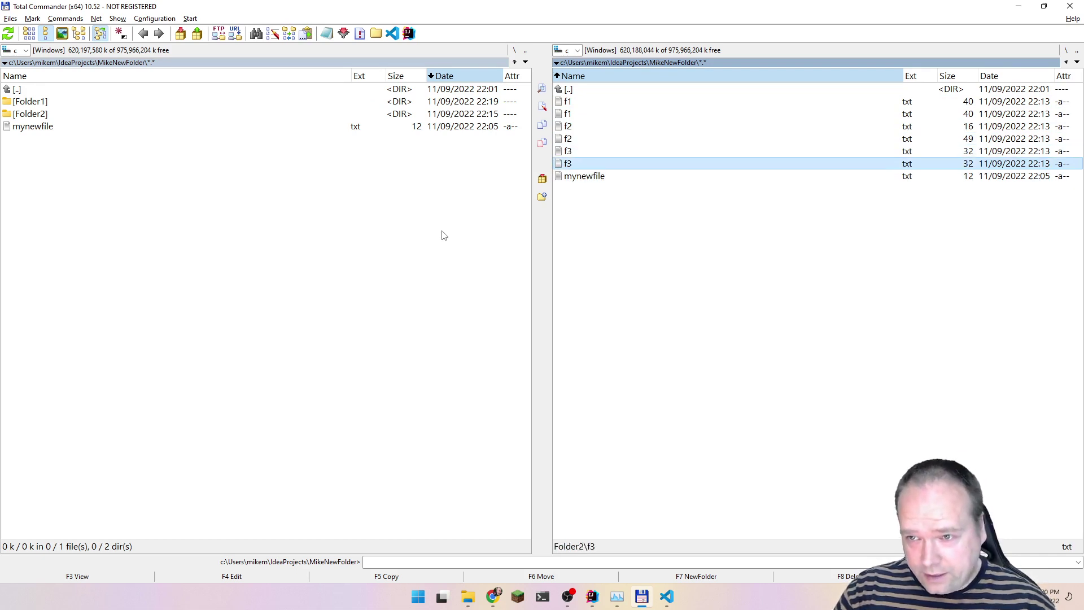
key(Down)
key(Up)
key(Up)
key(Down)
key(Up)
key(Up)
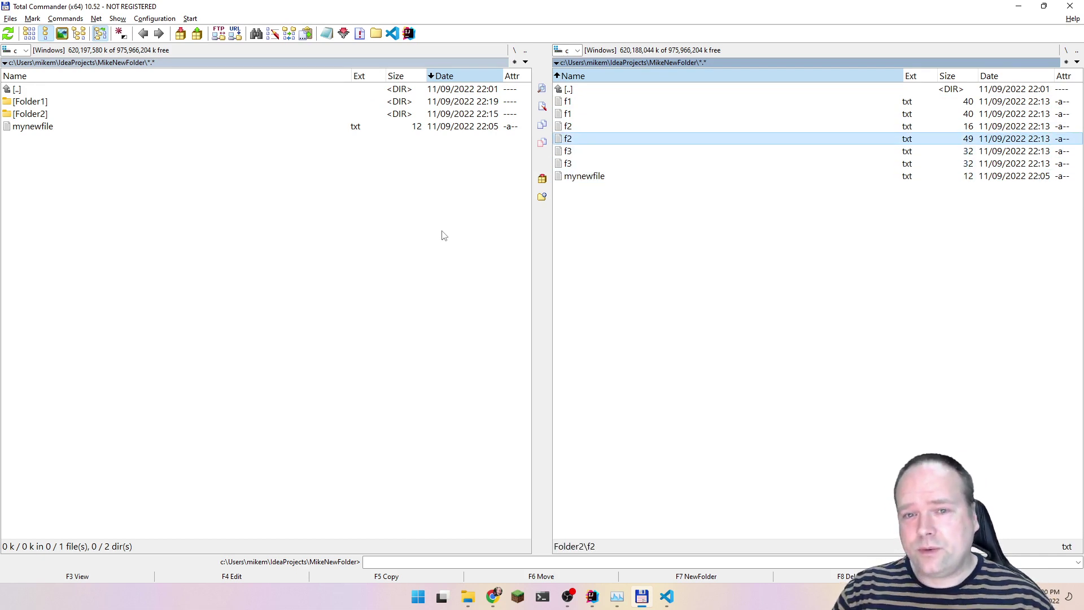
key(Down)
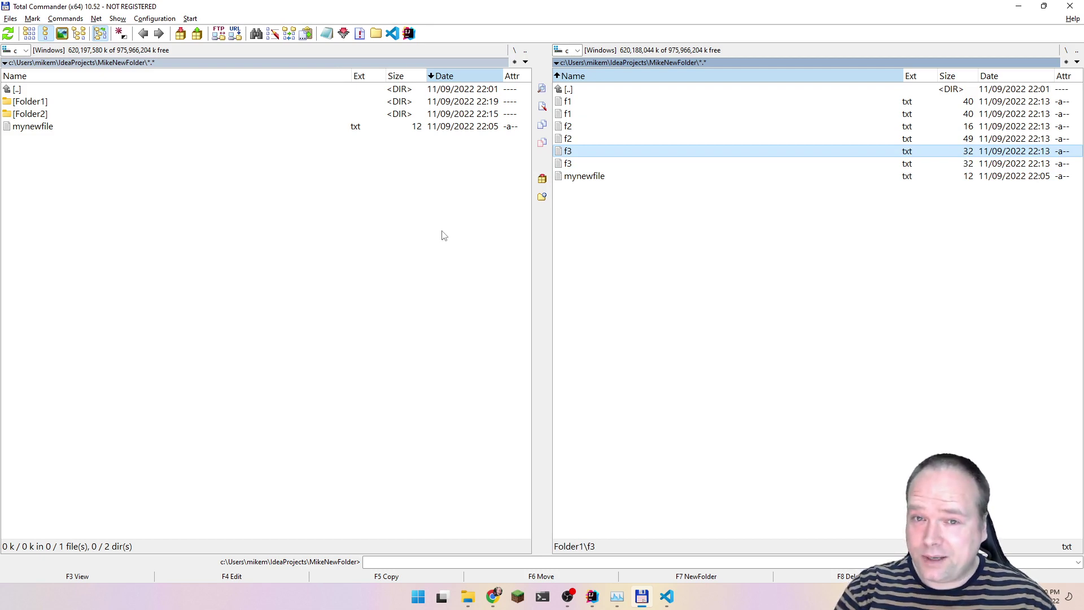
Quick-search the flat list for f3, move between the matching files and close the search.
text(f3)
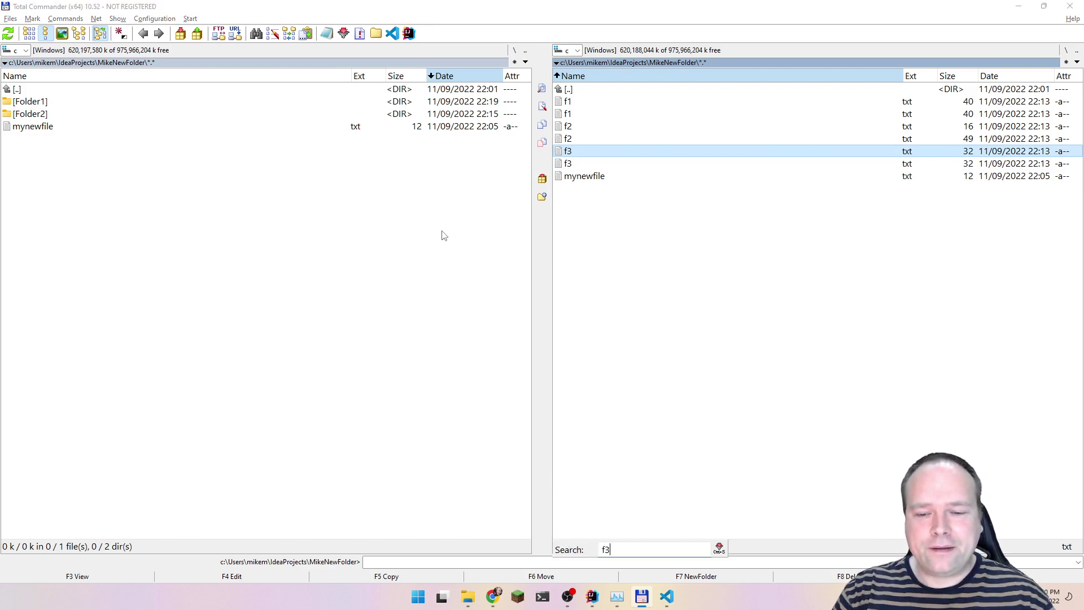
key(Down)
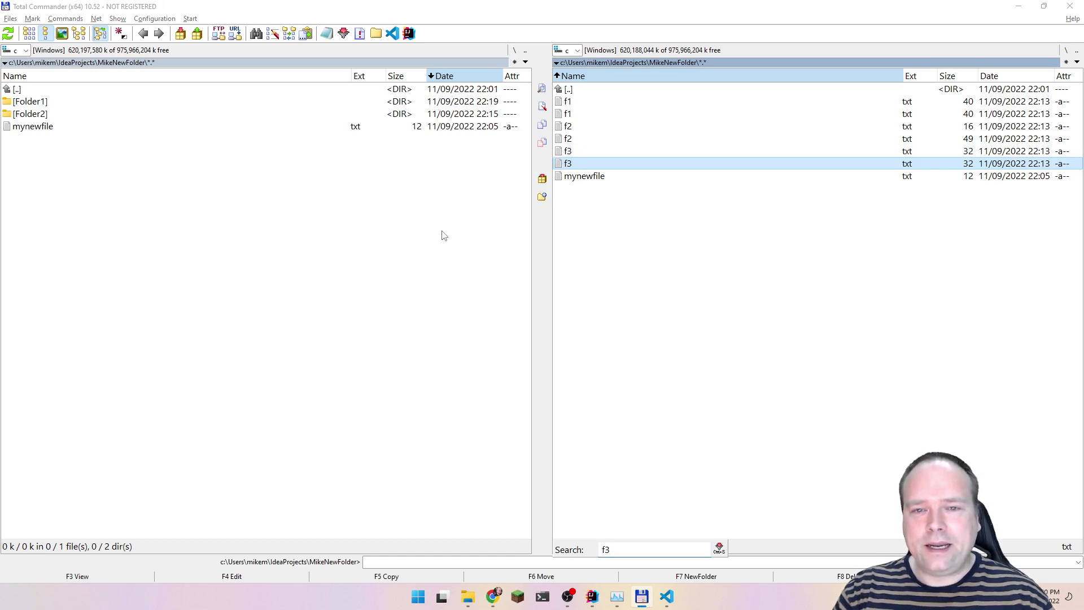
key(Up)
key(Down)
key(Up)
key(Down)
key(Up)
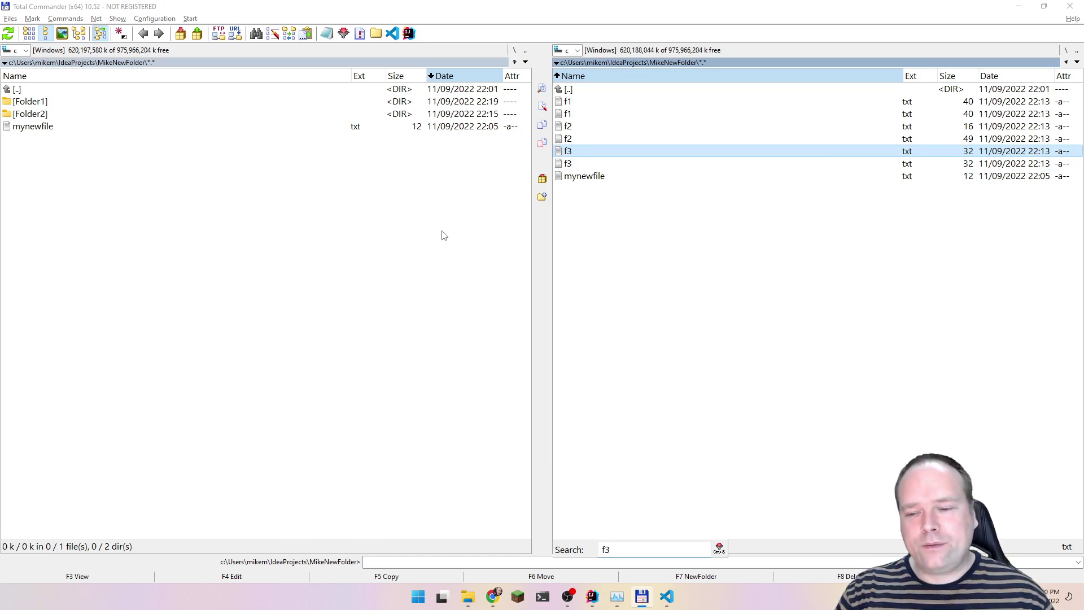
key(Down)
key(Up)
key(Escape)
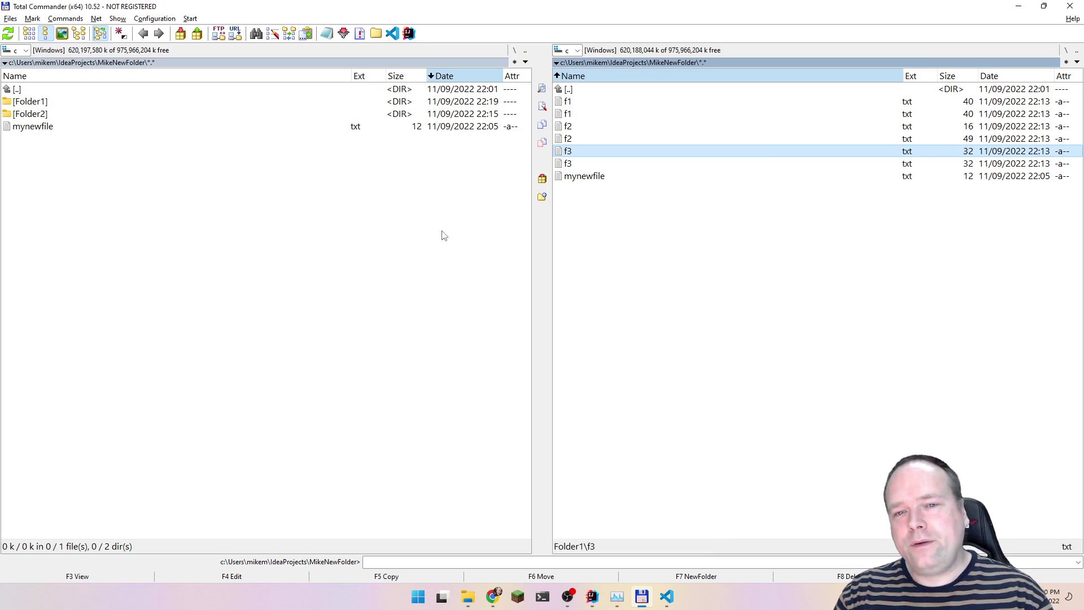
Leave the flat list by going up to the parent folder IdeaProjects.
key(Up)
key(Down)
key(Down)
key(Down)
key(Up)
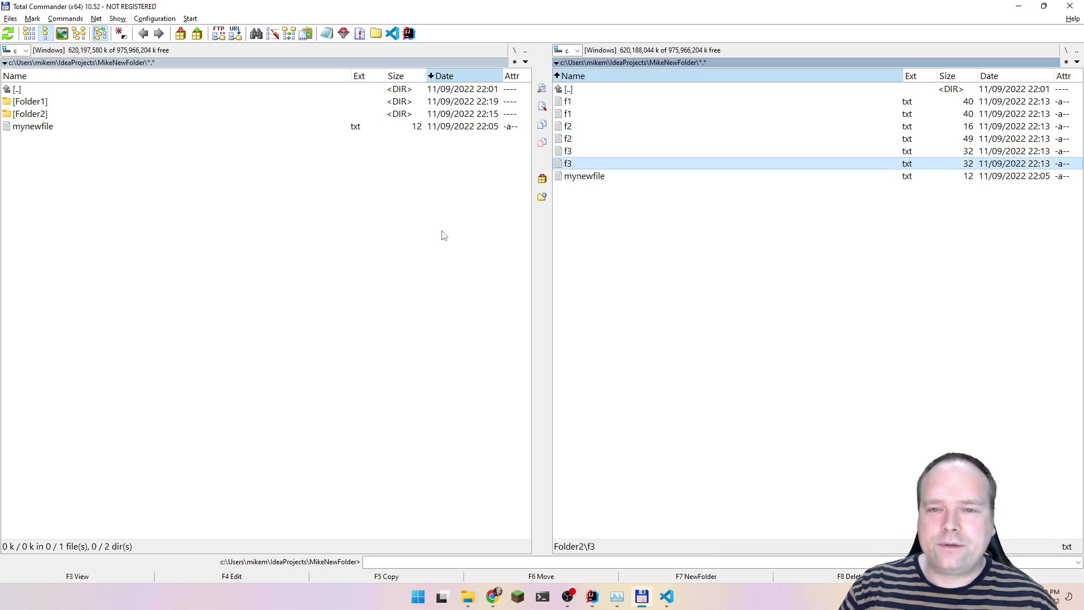
key(Up)
key(Up)
key(Up)
key(Up)
key(Up)
key(Up)
key(Return)
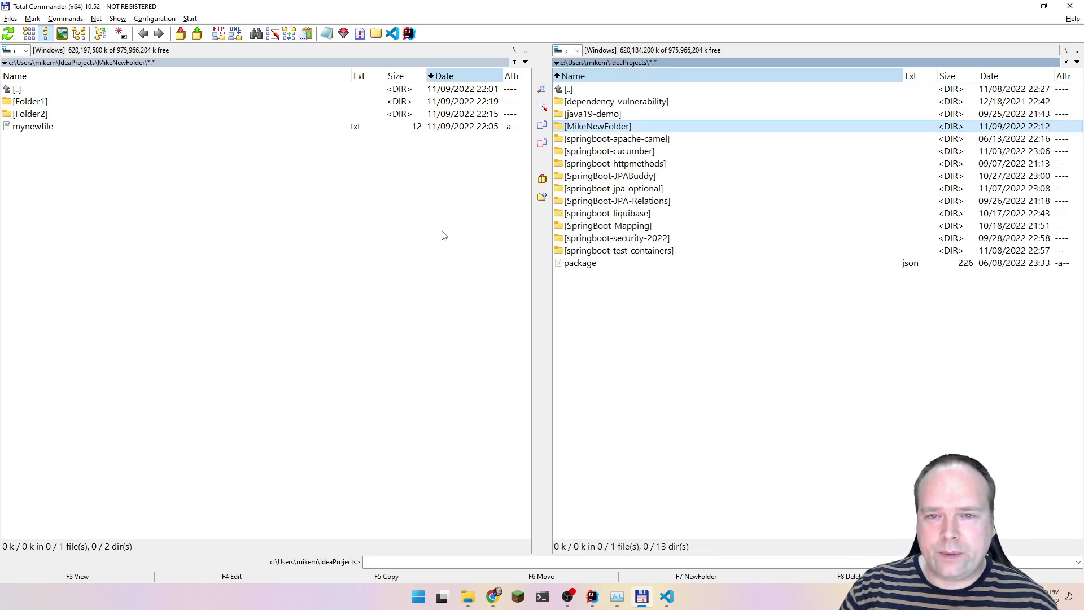
Open the src folder inside the springboot-cucumber project folder.
key(Down)
key(Down)
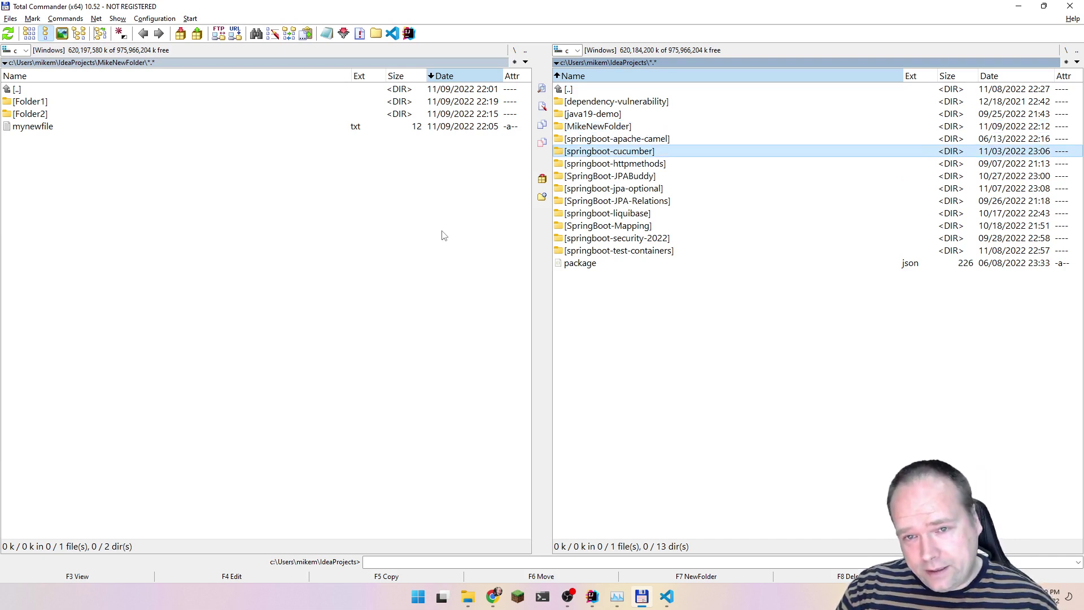
key(Return)
key(Down)
key(Down)
key(Down)
key(Down)
key(Return)
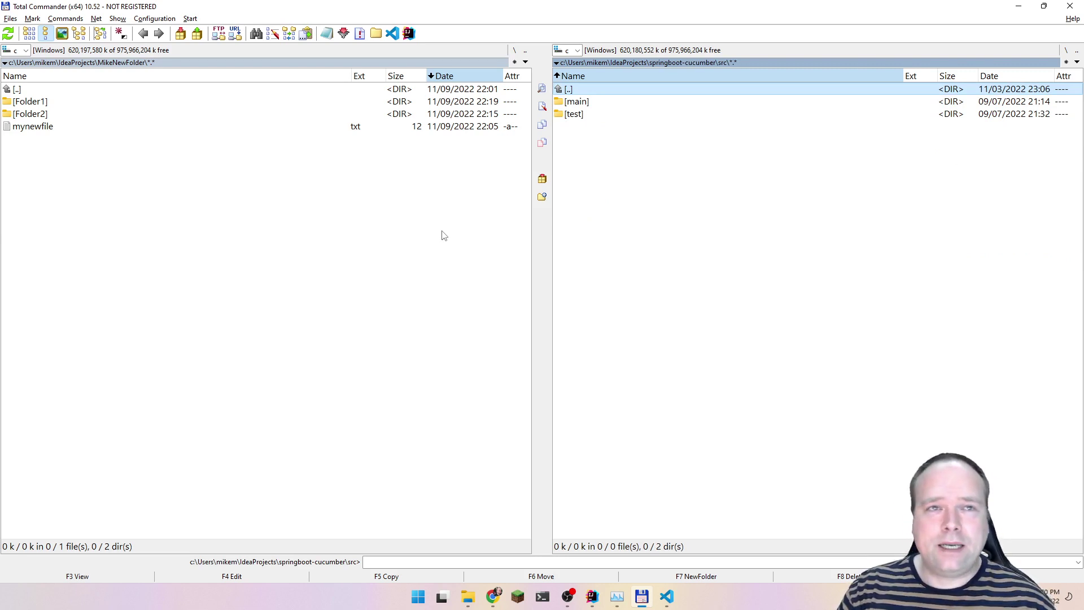
List all files in src and its subfolders as one flat list and look through them.
key(ctrl+b)
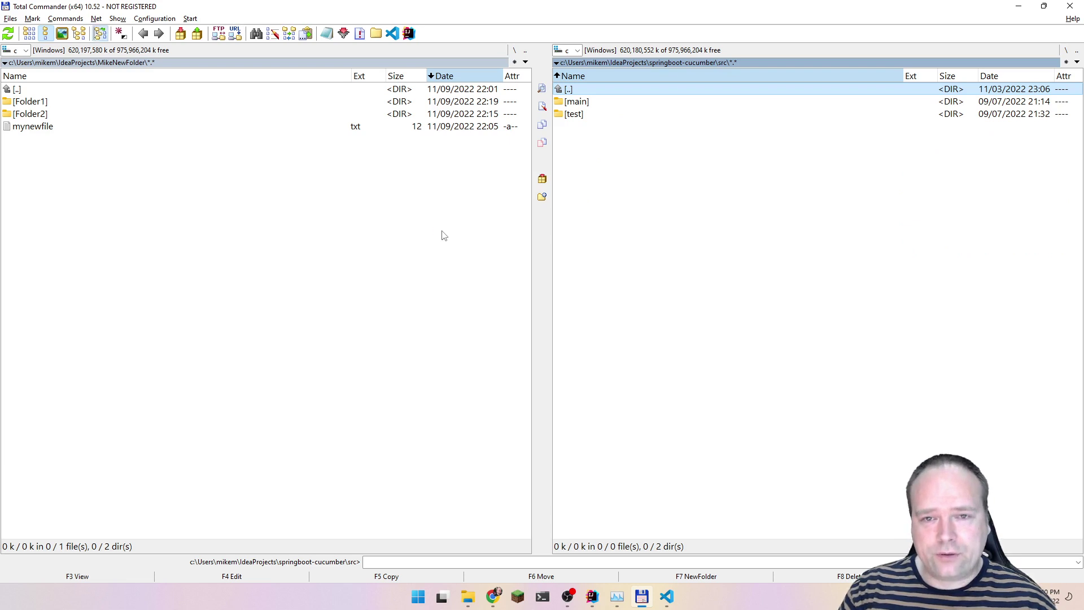
key(Down)
key(Down)
key(Down)
key(Down)
key(Down)
key(Down)
key(Down)
key(Down)
key(Down)
key(Down)
key(Down)
key(Down)
key(Down)
key(Down)
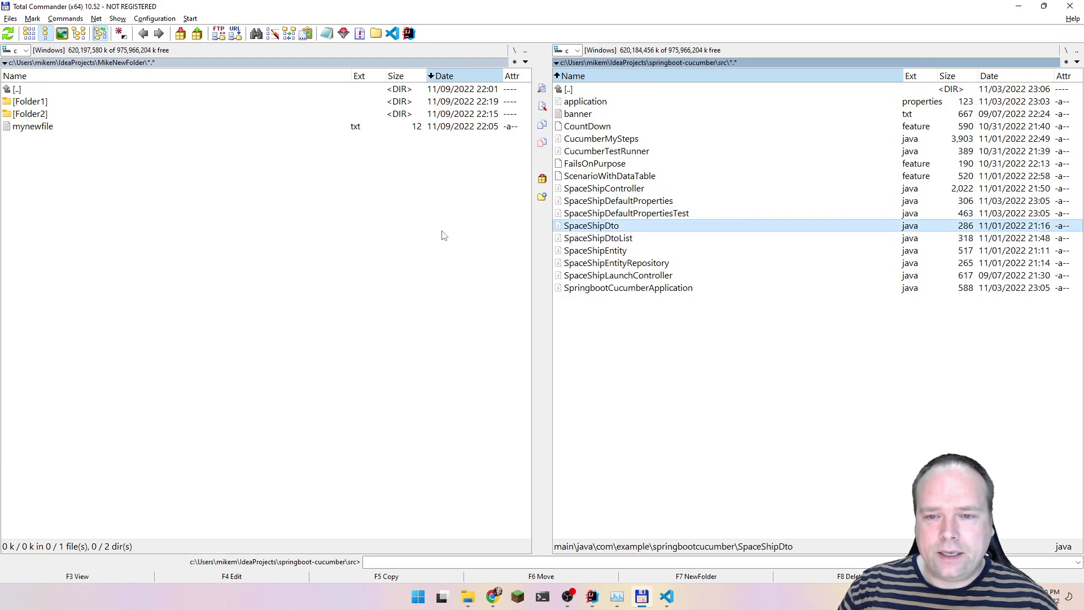
key(Up)
key(Up)
key(Up)
key(Up)
key(Up)
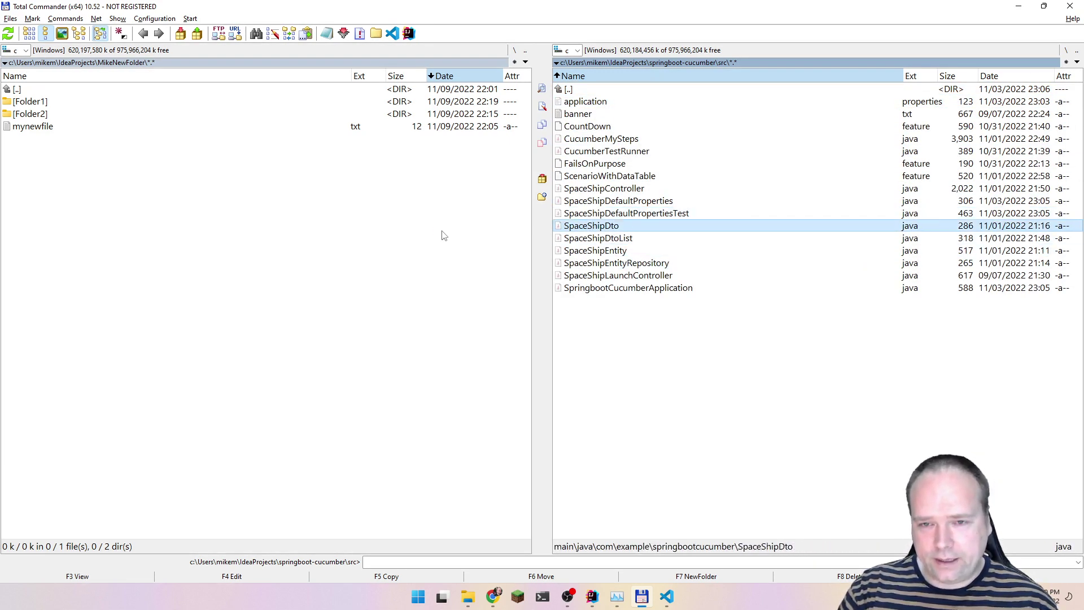
Quick-search the flat list for *Appli and move between matches, ending on SpringbootCucumberApplication.java.
text(*Appli)
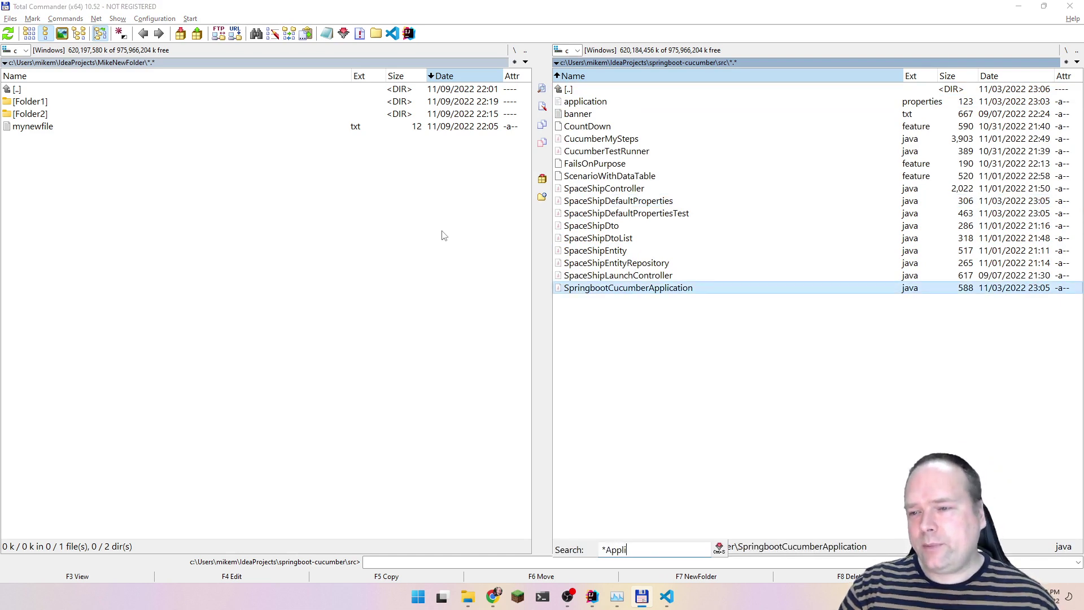
key(Up)
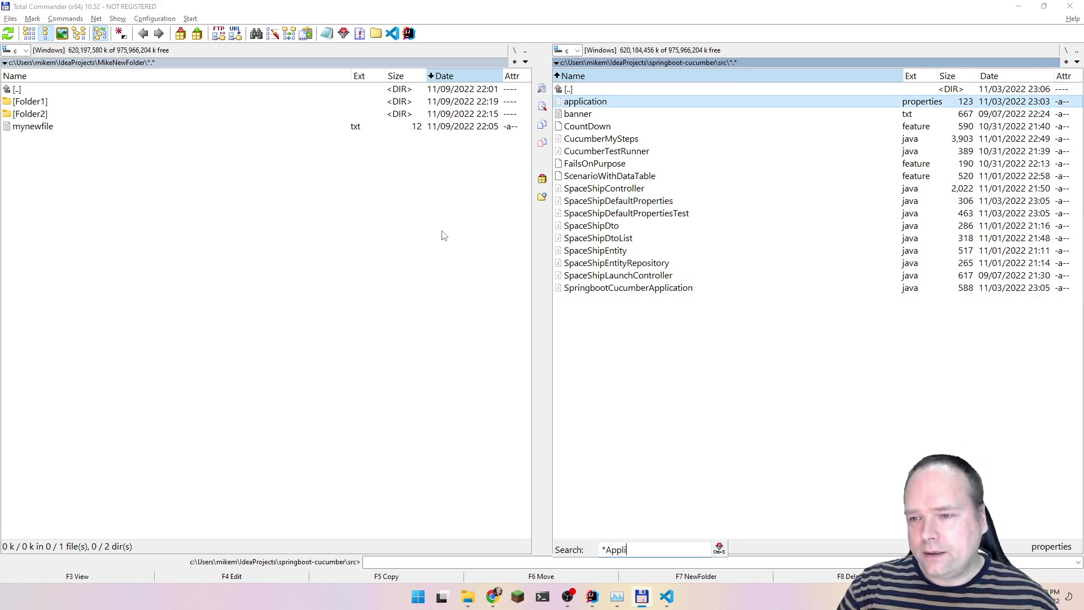
key(Down)
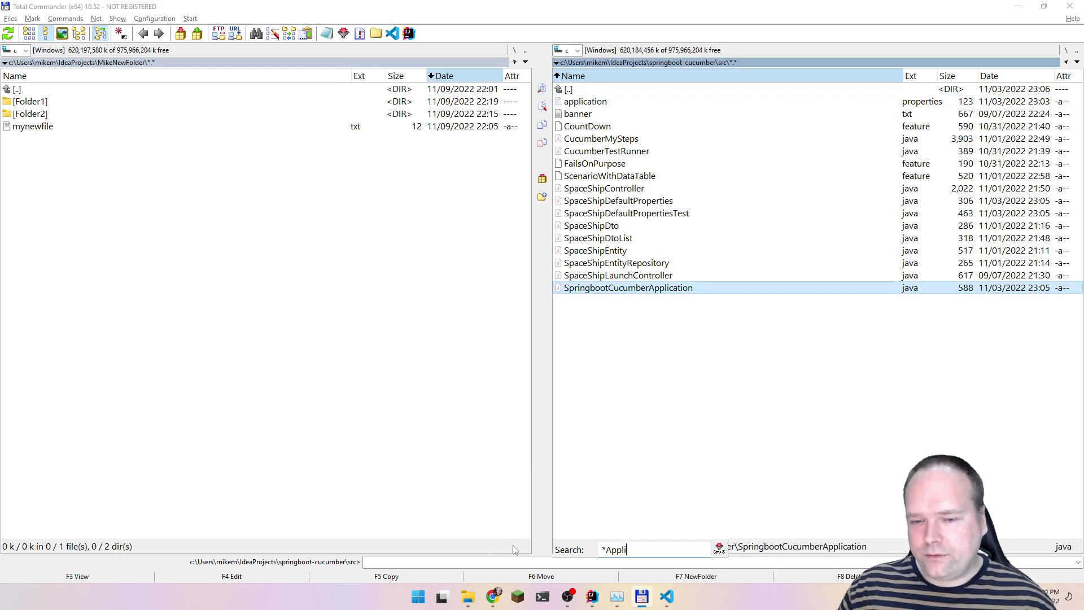
key(Escape)
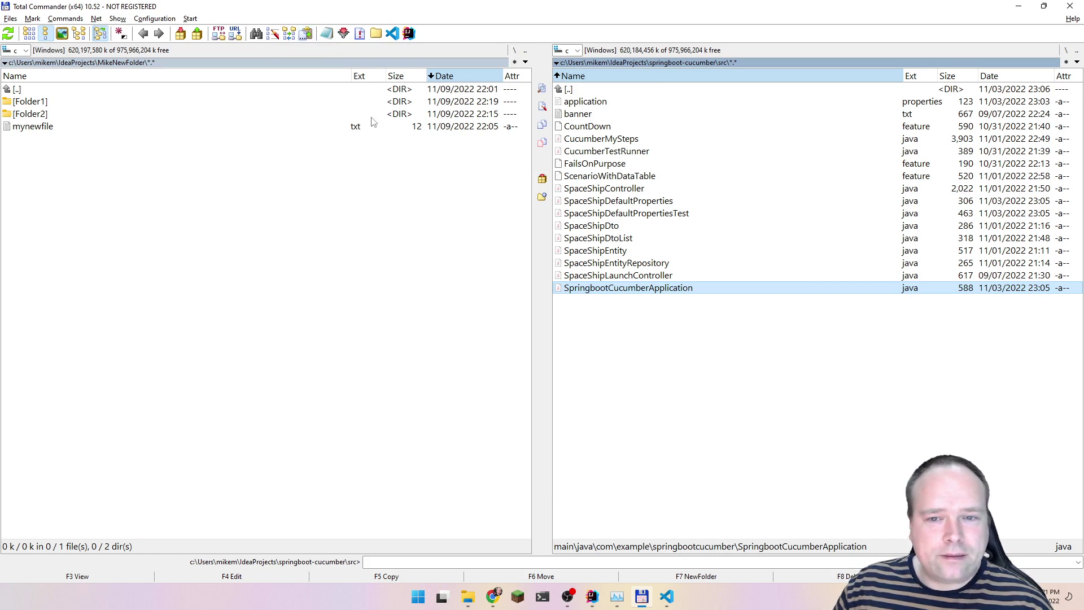
Switch to Visual Studio Code and insert the full path of SpringbootCucumberApplication.java on line 3 of Folder2's f2.txt.
click(667, 595)
click(658, 299)
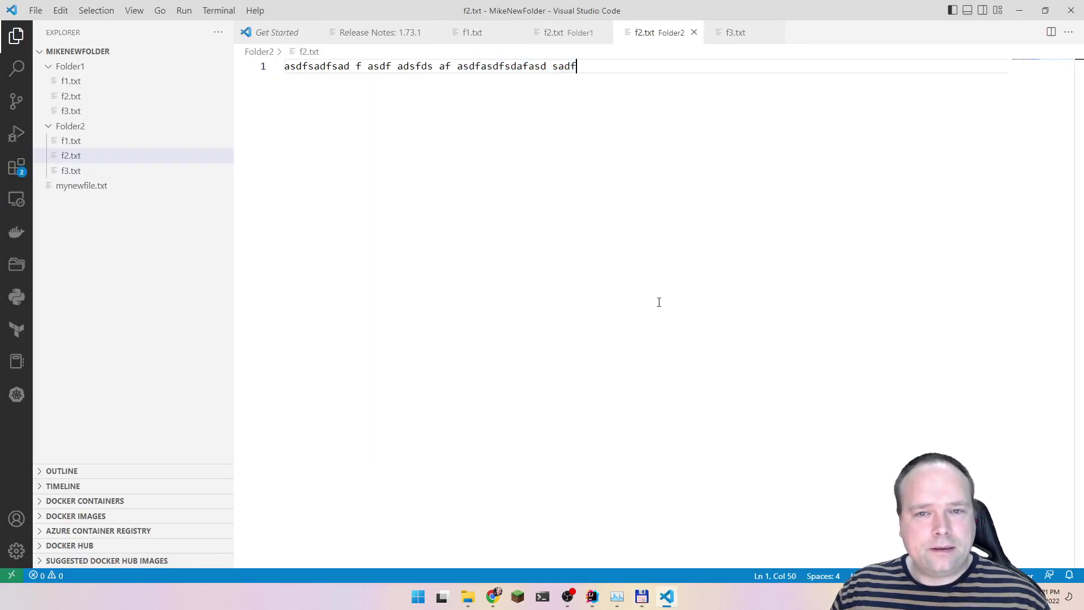
key(Return)
key(Return)
text(c:\Users\mikem\IdeaProjects\springboot-cucumber\src\main\java\com\example\springbootcucumber\SpringbootCucumberApplication.java)
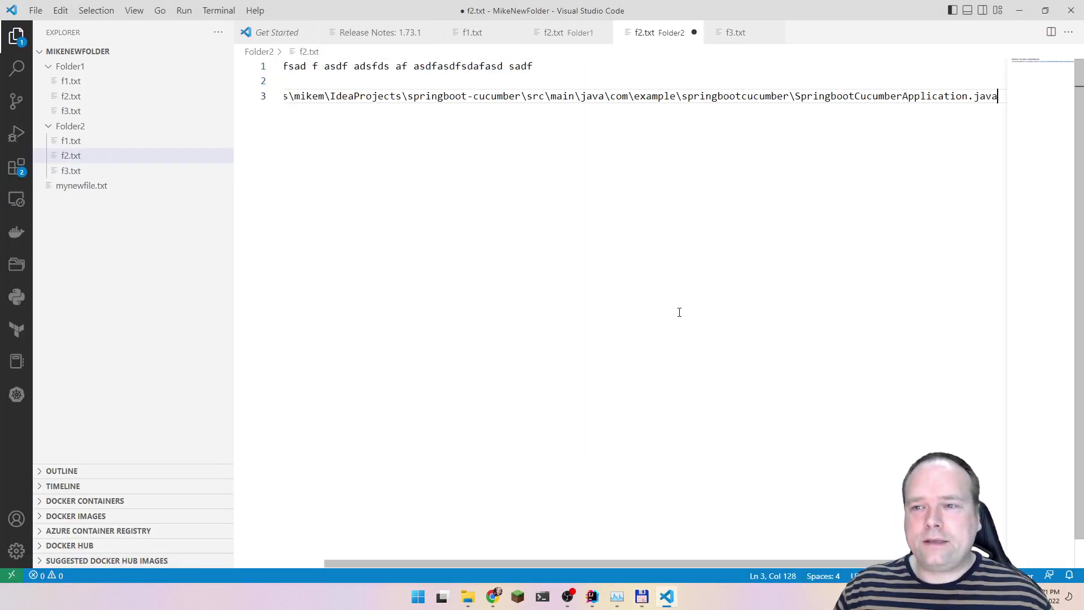
Highlight the whole path on line 3 of f2.txt, and add two new lines below it.
key(Home)
key(shift+End)
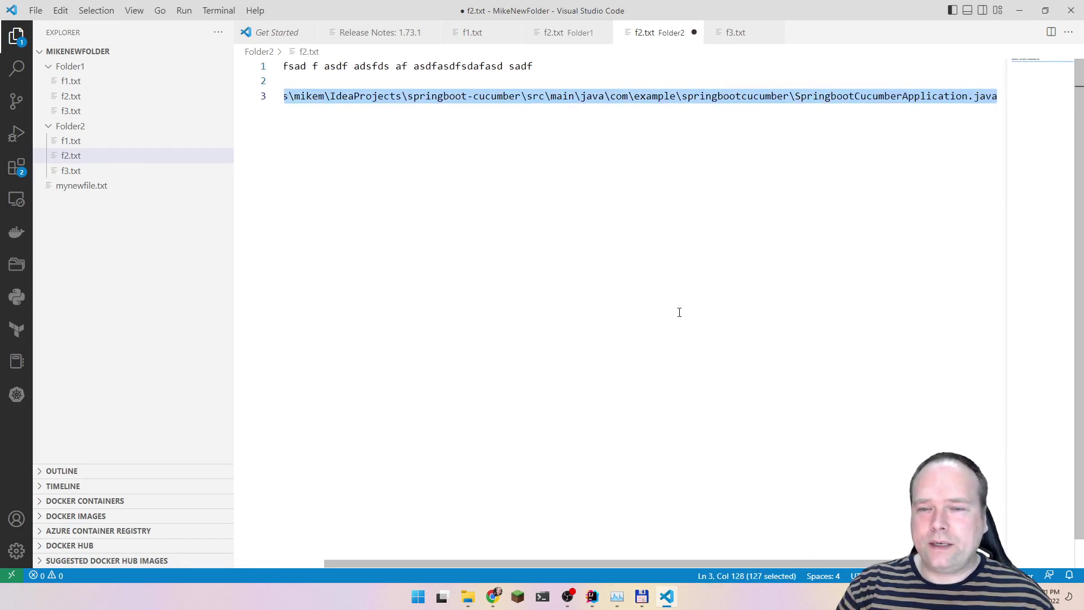
key(End)
key(Return)
key(Return)
Switch to Total Commander and look through its file operations and general commands.
key(alt+Tab)
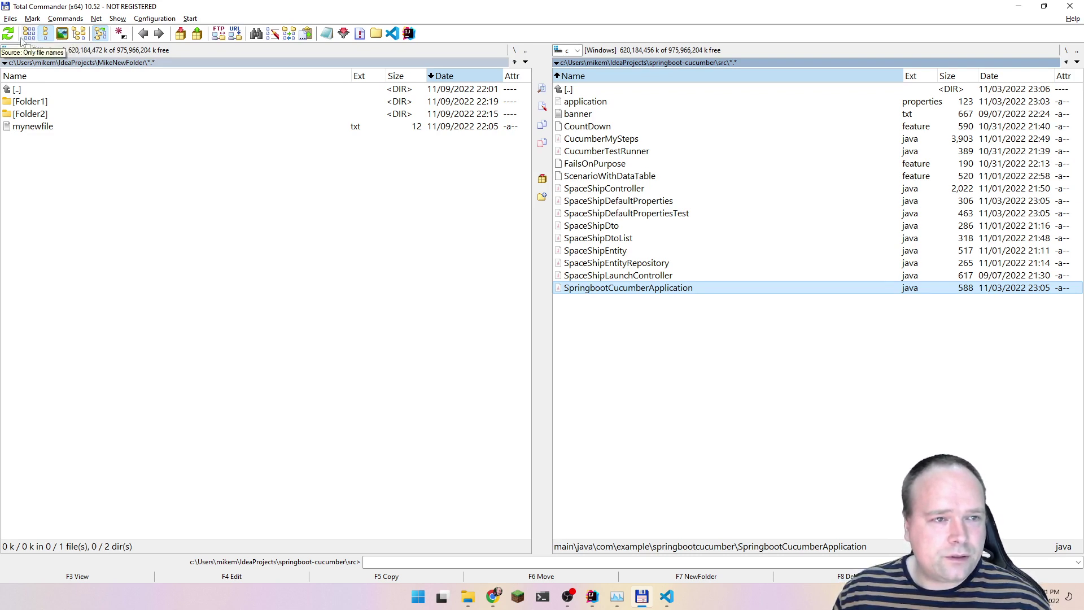
click(29, 19)
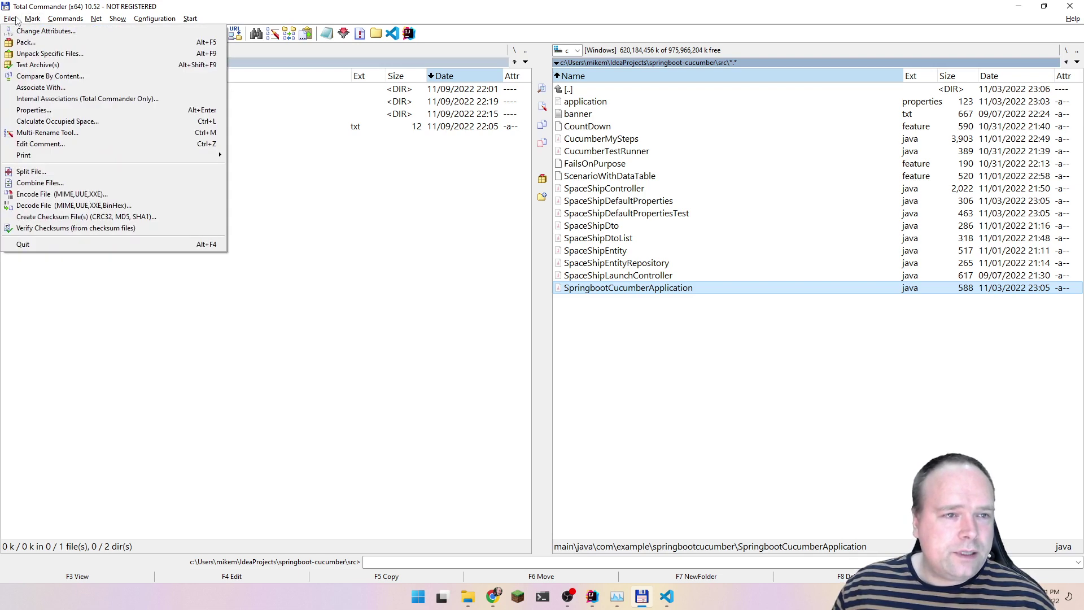
mouse_move(10, 18)
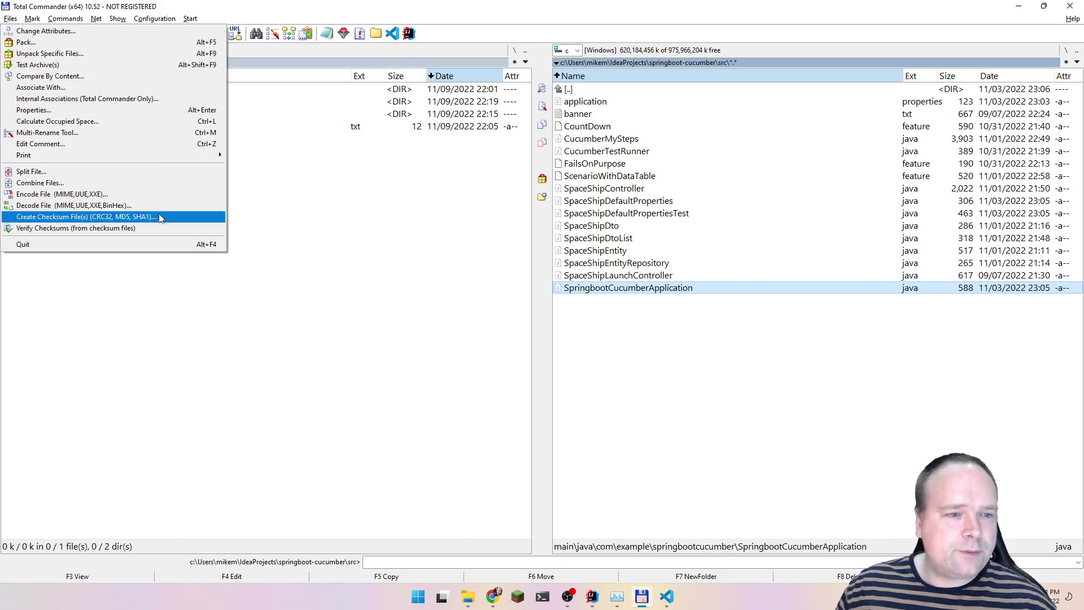
mouse_move(74, 24)
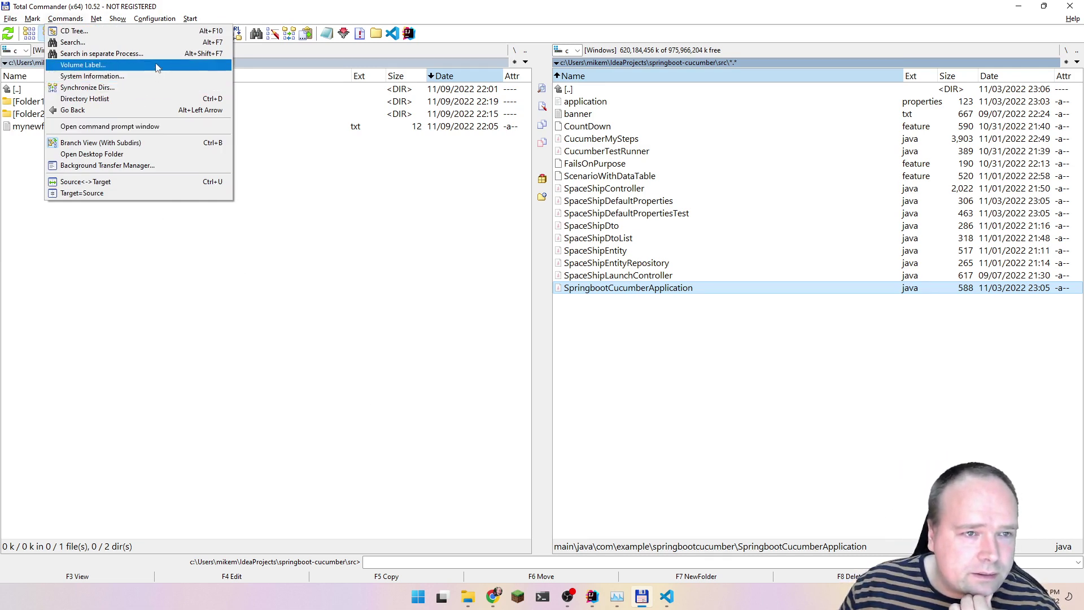
click(180, 370)
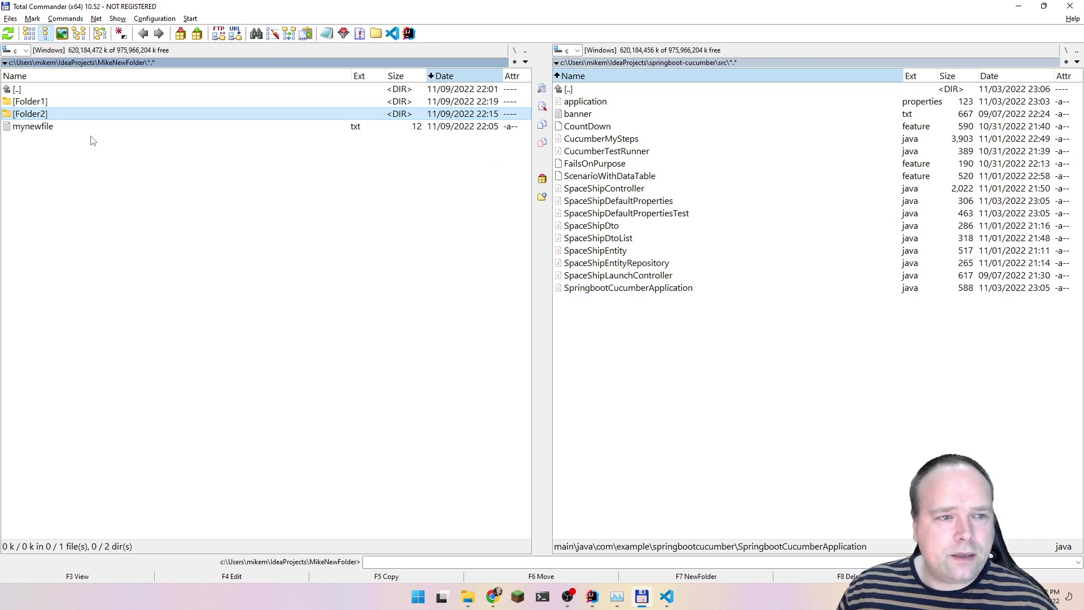
click(10, 19)
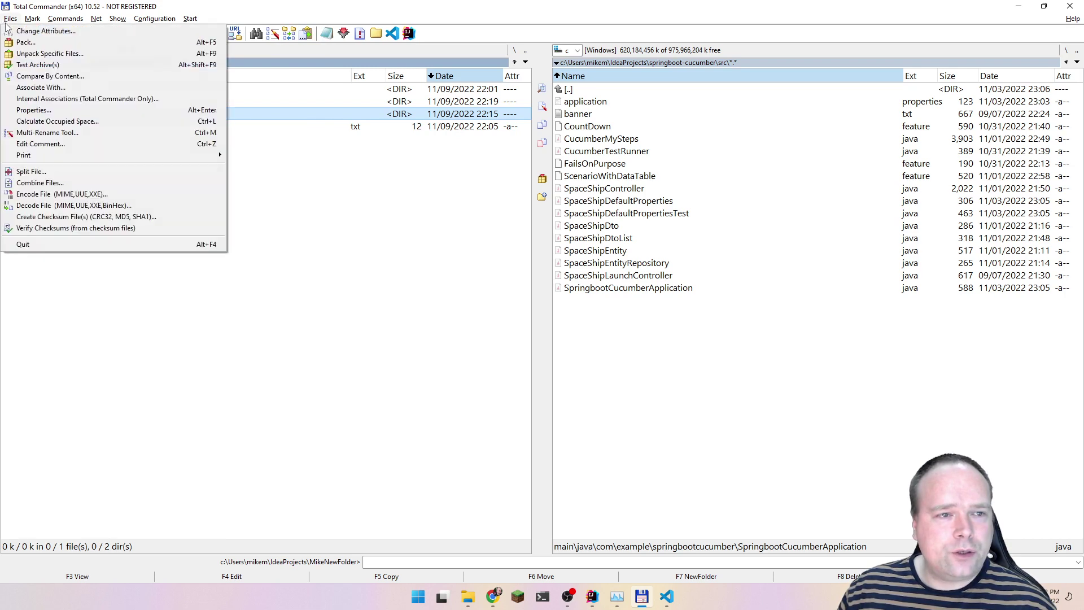
click(6, 23)
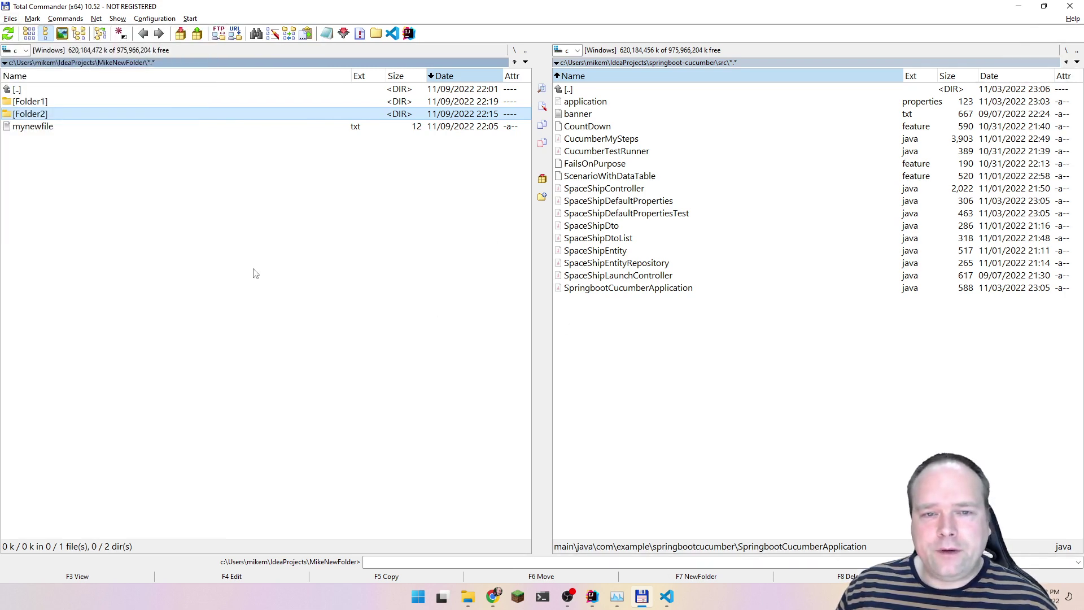
Open Folder2 and look at f2.txt in the Lister viewer and in Notepad, closing each window.
double_click(120, 121)
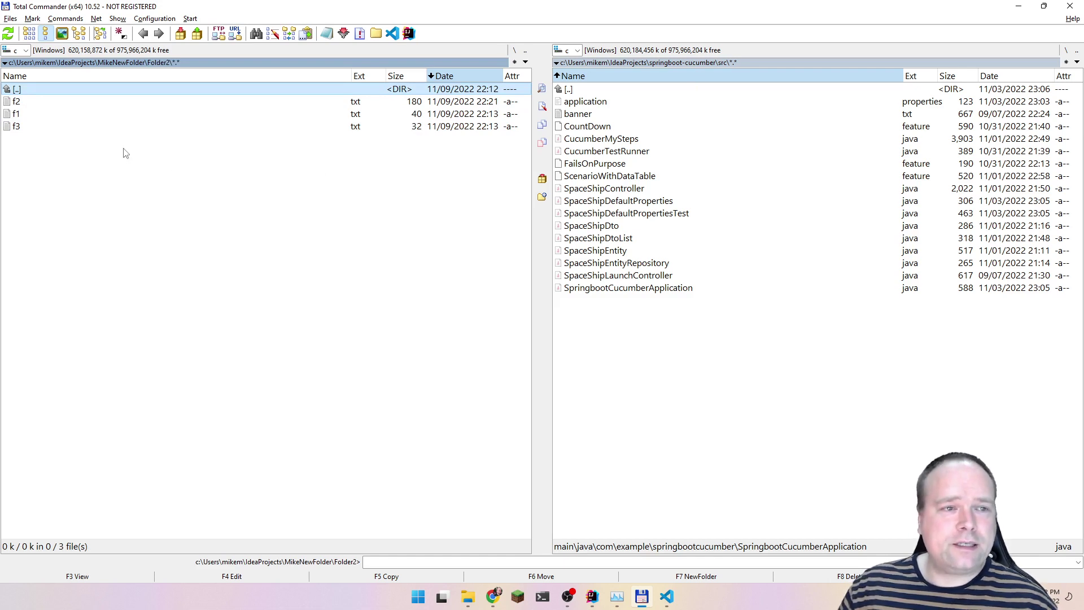
key(Down)
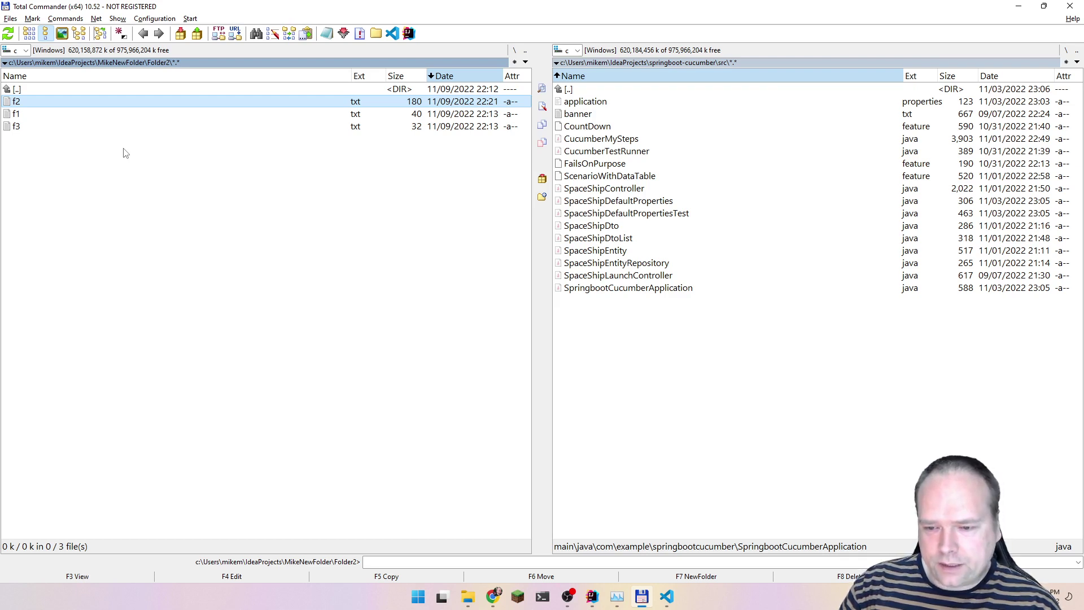
key(F3)
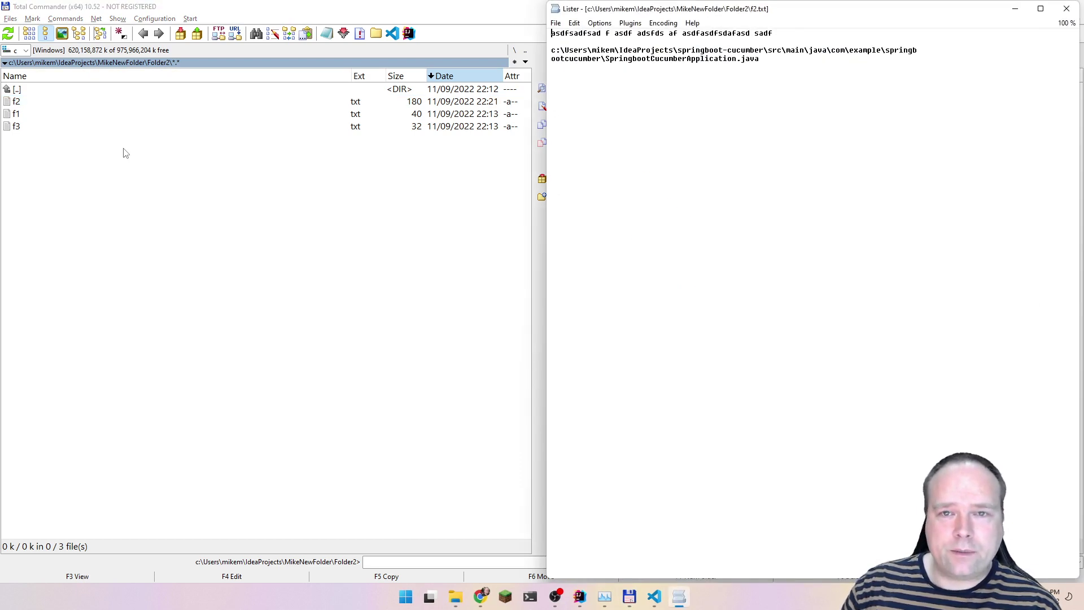
click(1066, 9)
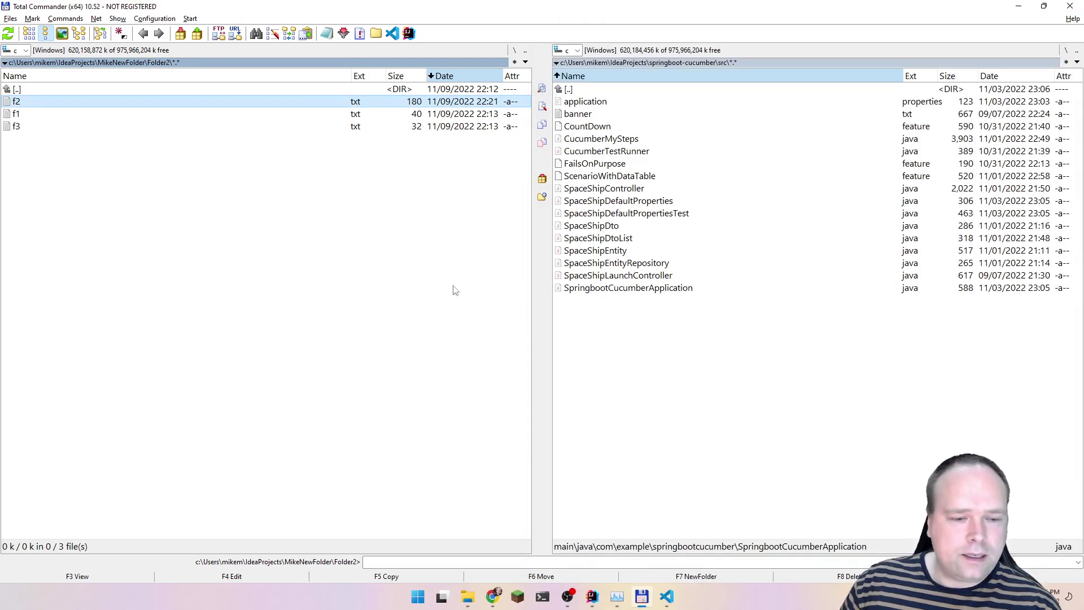
key(F4)
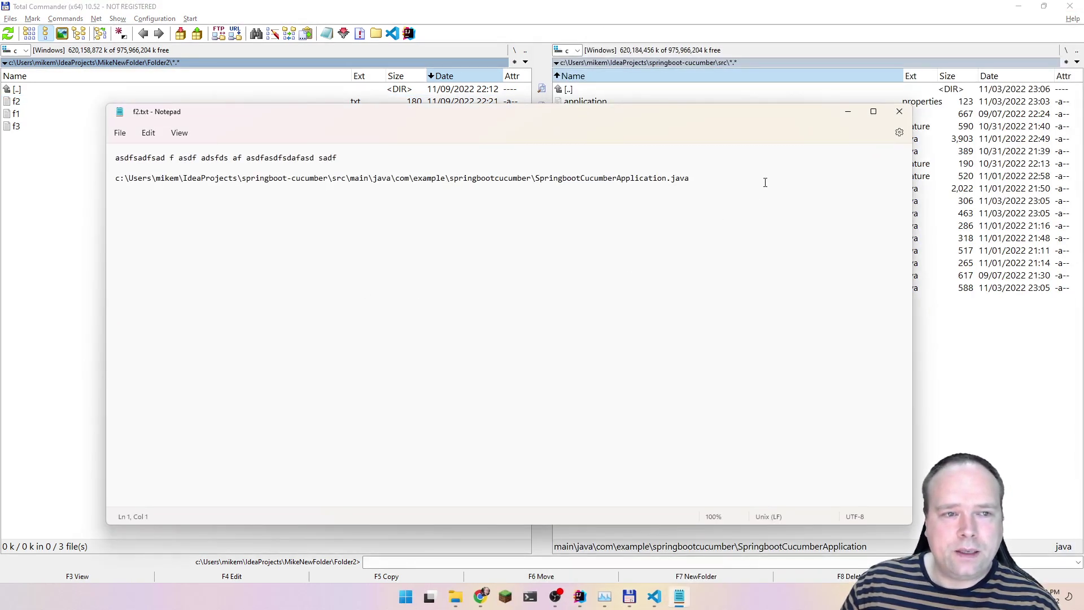
click(900, 112)
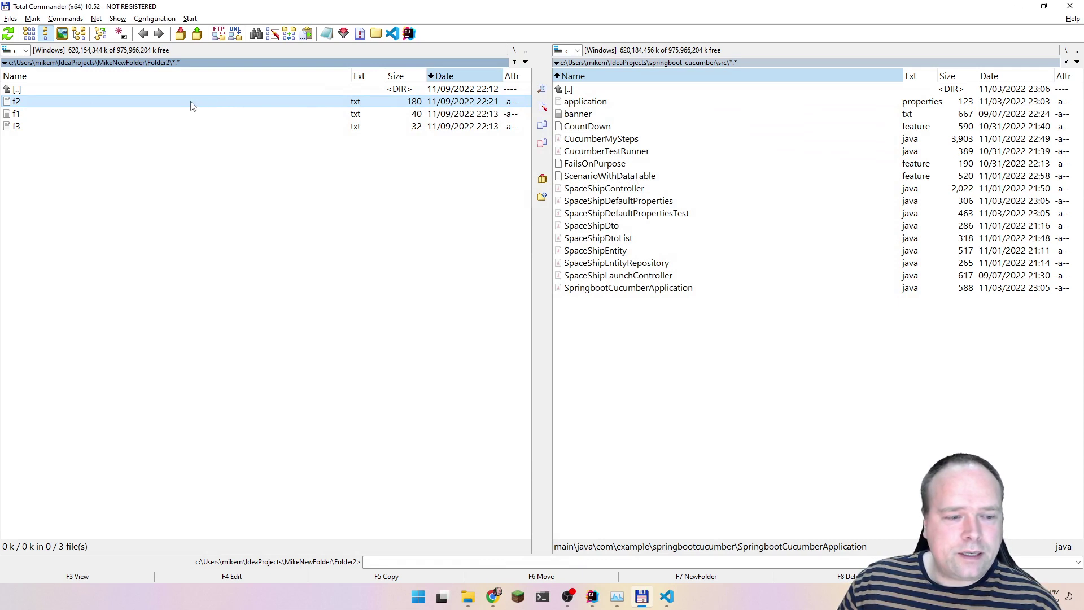
Rename f2.txt in Folder2 to myfile_f2.txt.
click(66, 18)
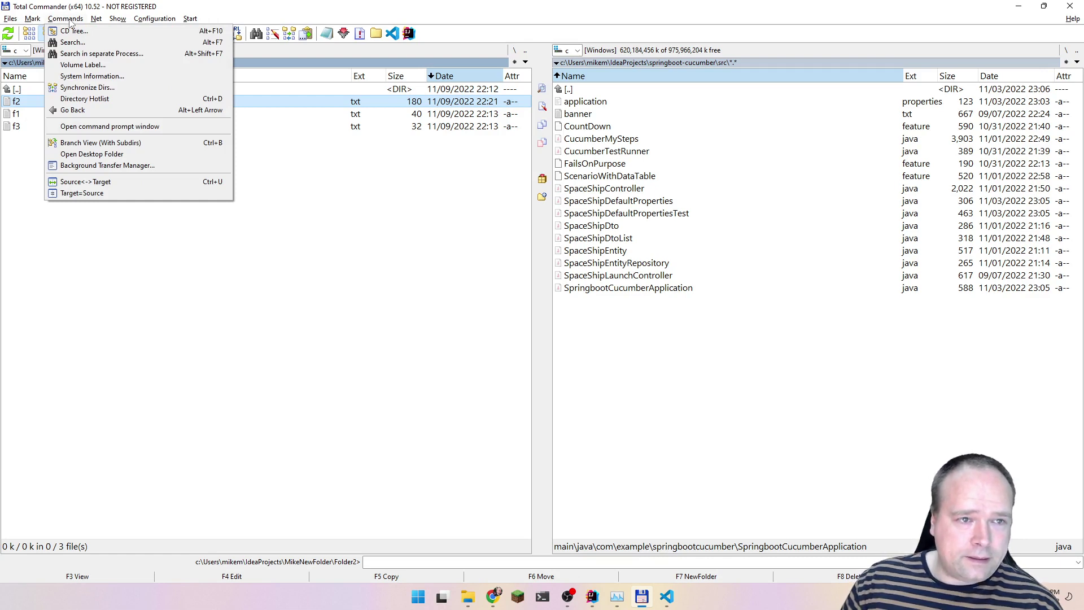
click(70, 20)
key(shift+F6)
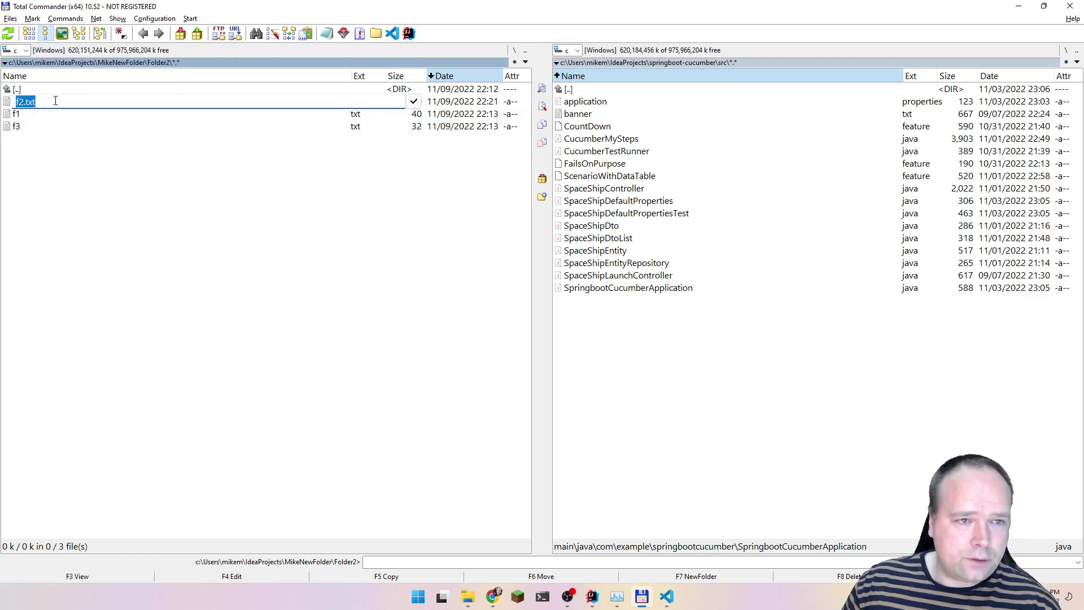
key(Home)
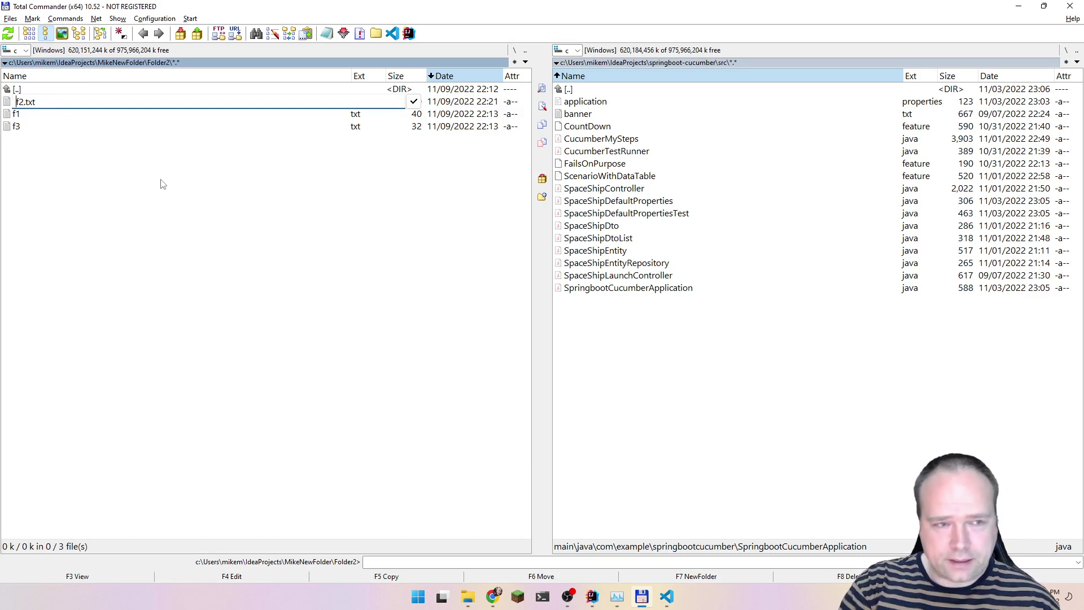
text(myfile)
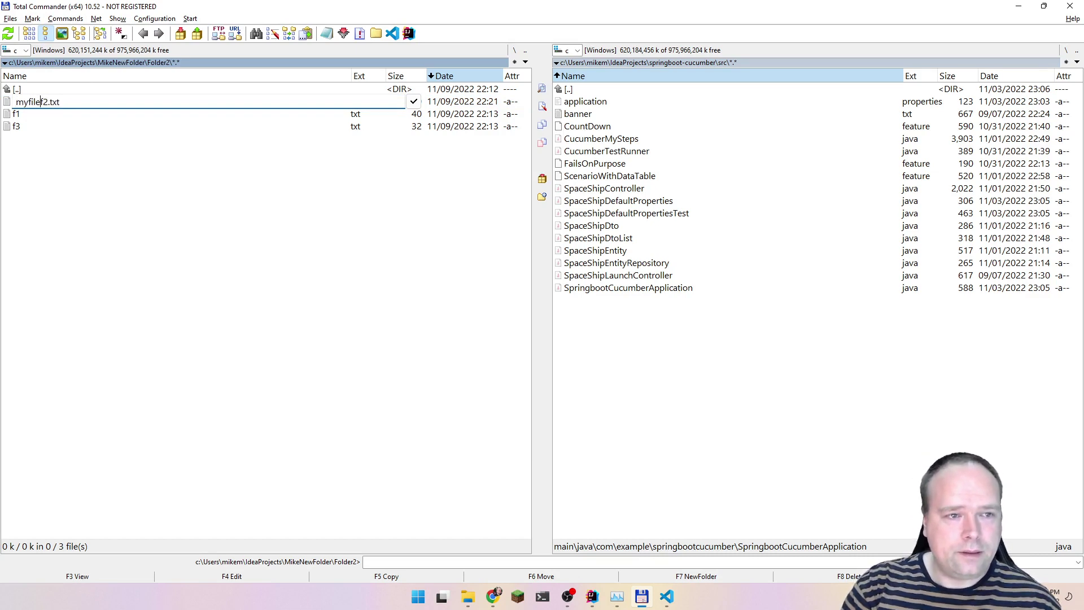
text(_)
key(shift+Home)
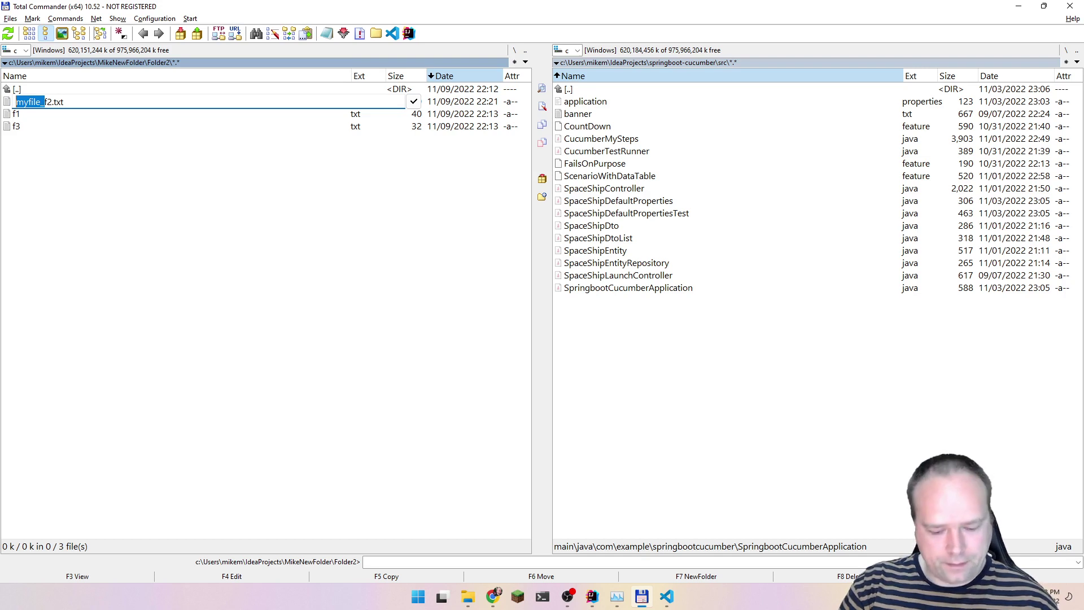
key(Return)
Open f1.txt from Folder2 in Notepad to view its text, and close it.
key(Down)
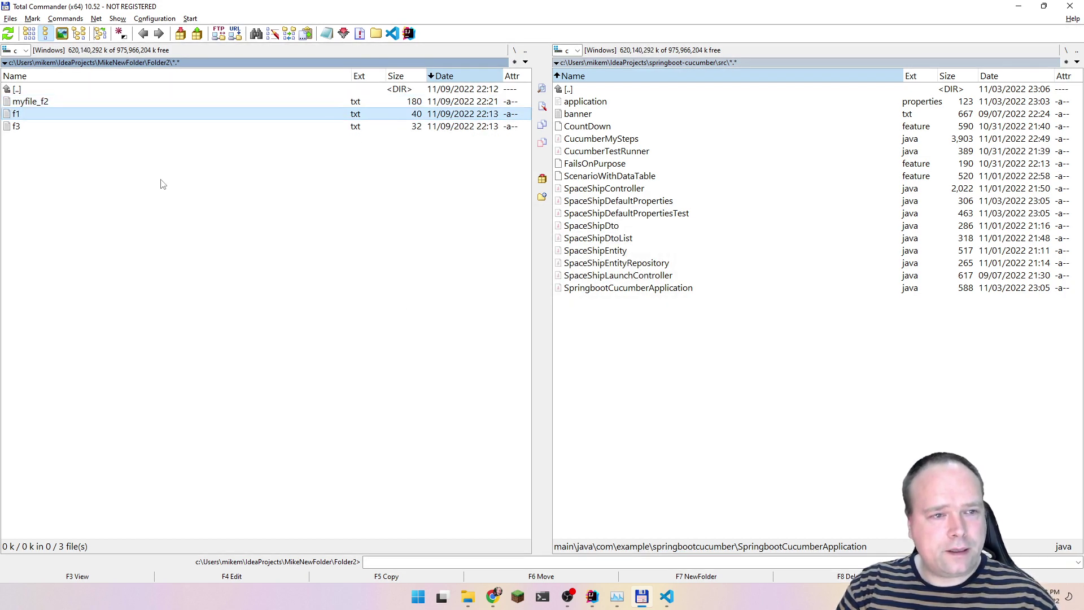
key(Down)
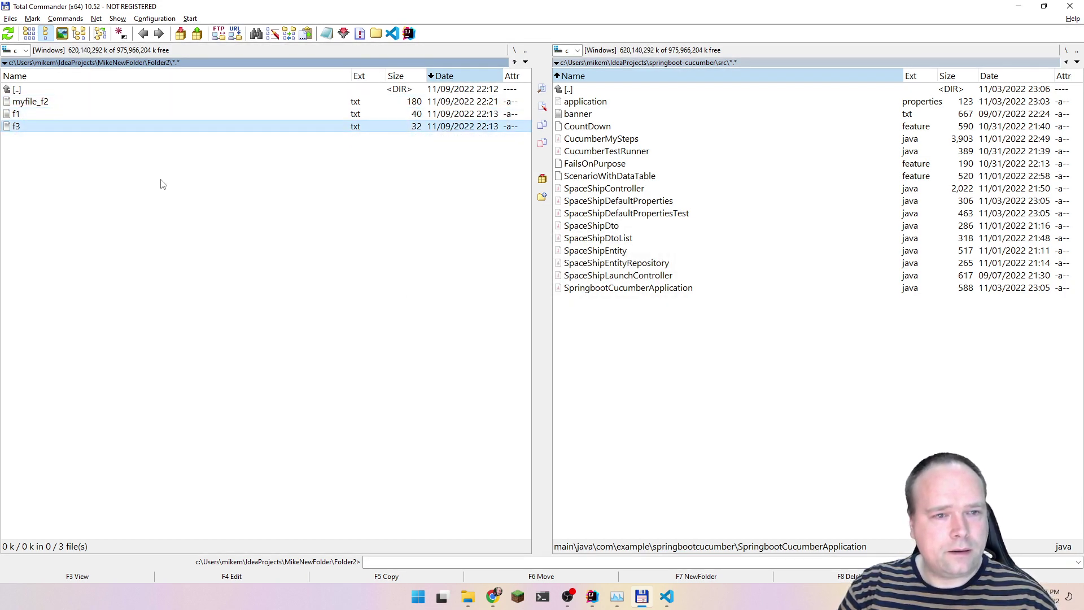
key(Up)
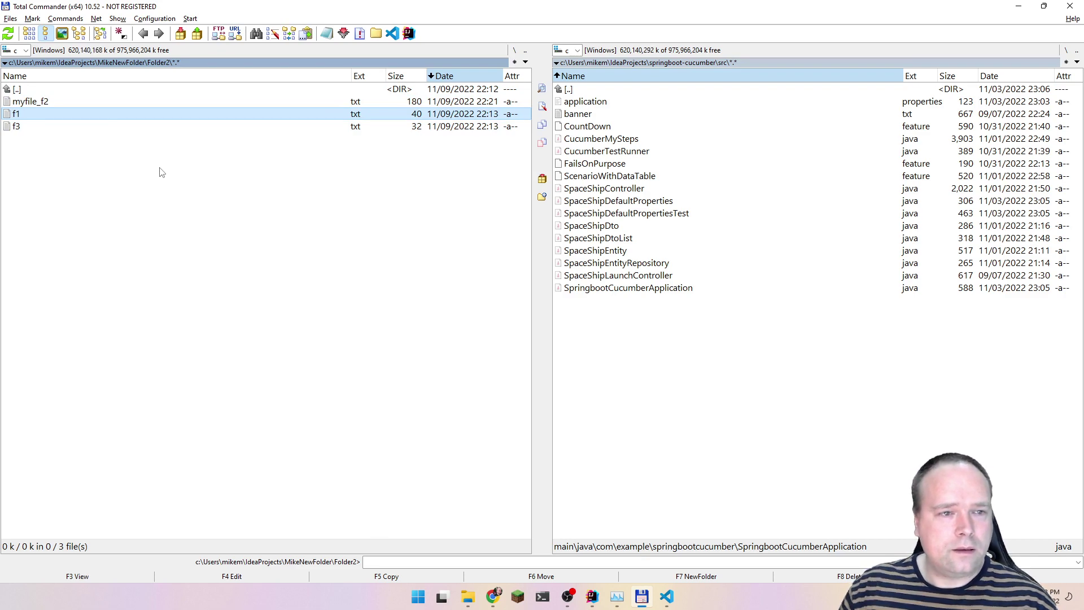
double_click(116, 118)
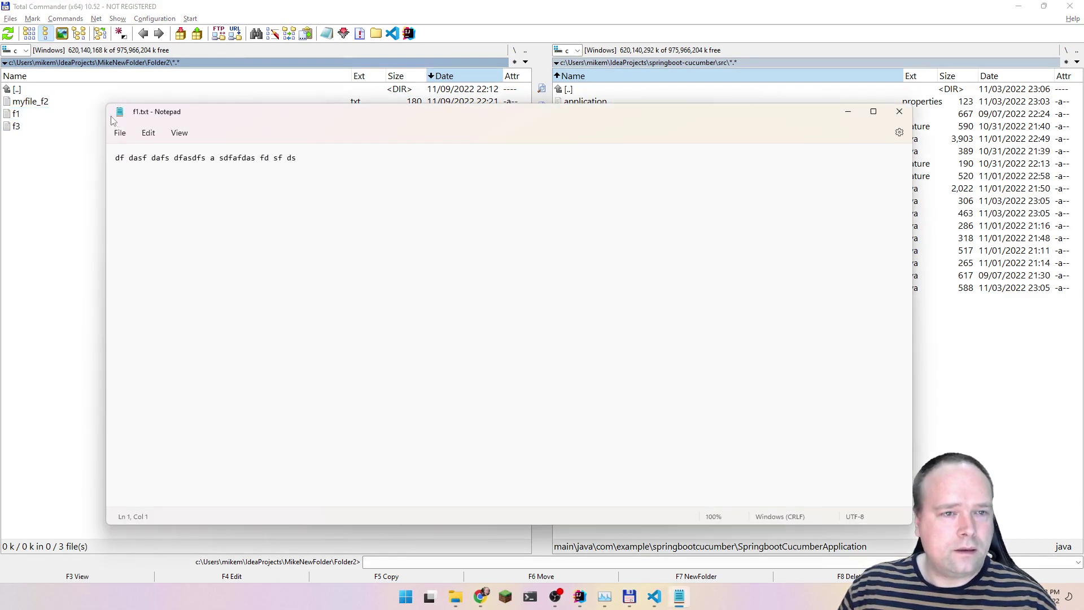
key(alt+F4)
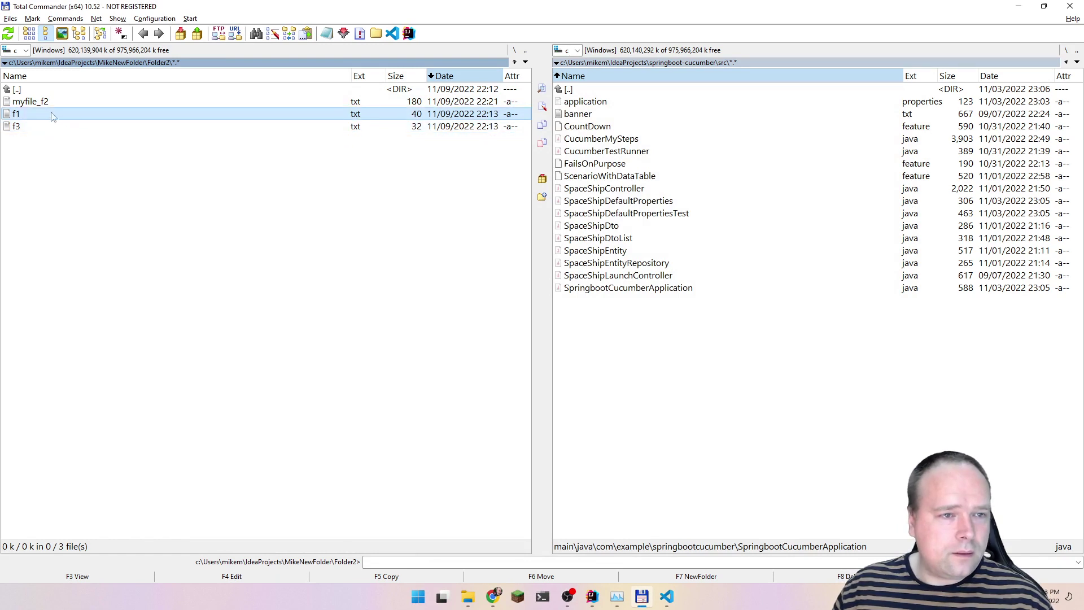
Rename f1.txt in Folder2 to myfile_f1.txt.
key(shift+F6)
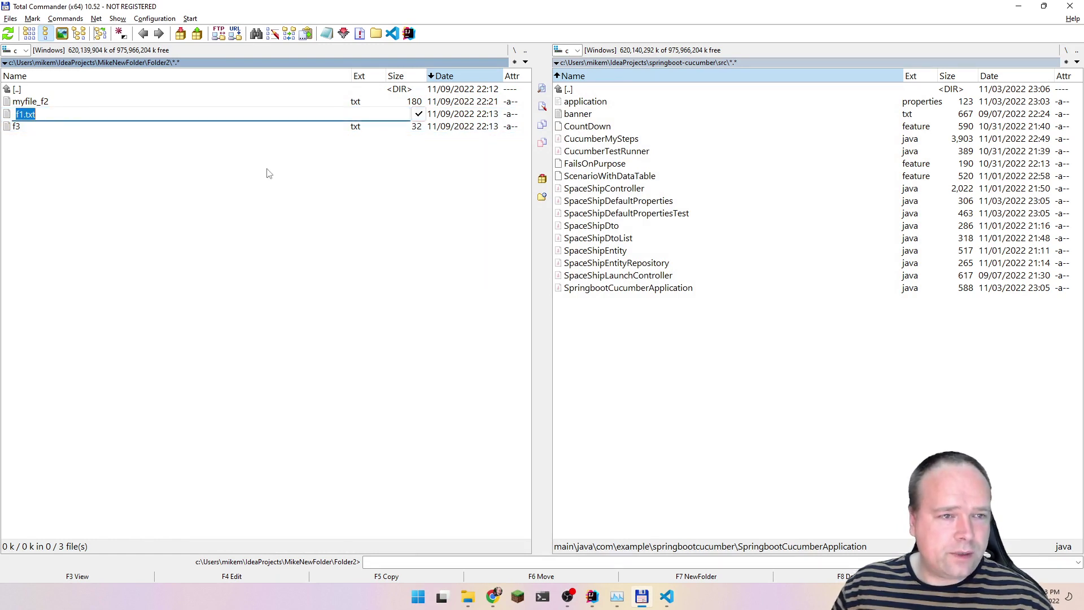
key(Home)
text(myfile_)
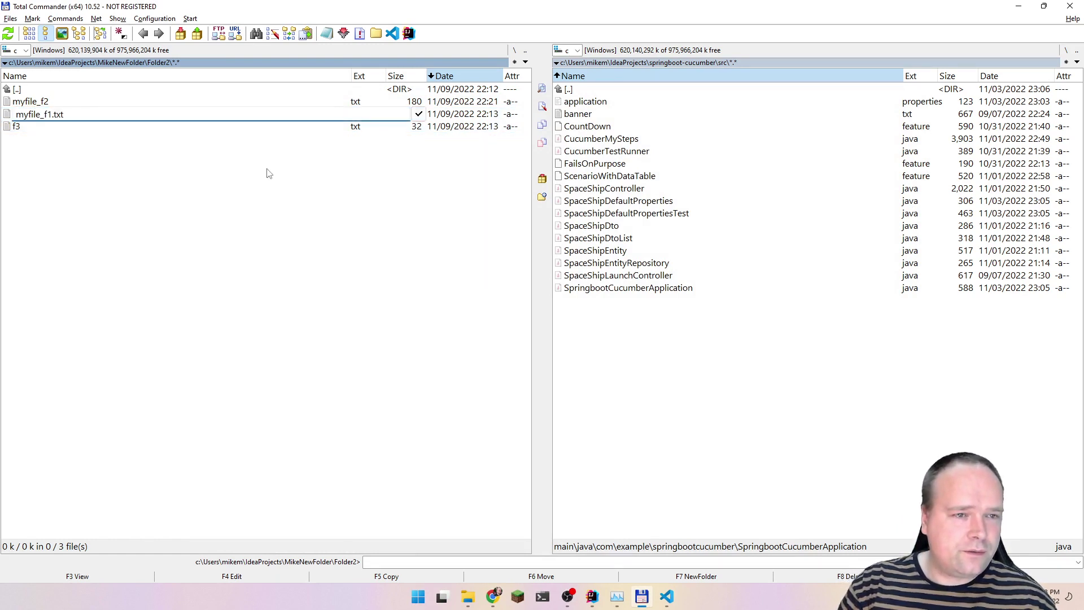
key(Return)
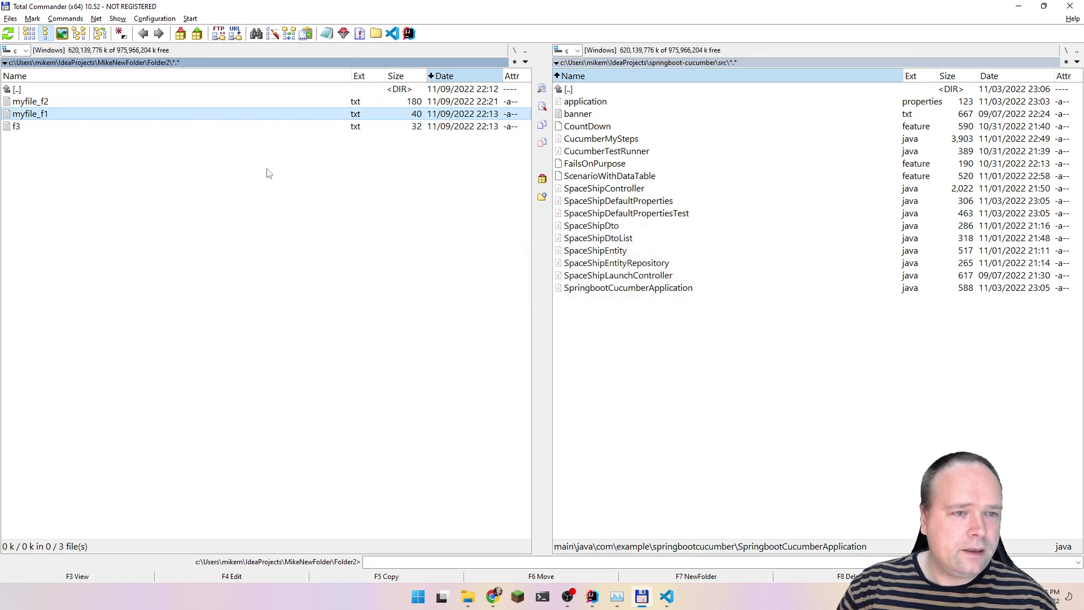
Rename f3.txt in Folder2 to myfile_f3.txt.
click(215, 129)
key(shift+F6)
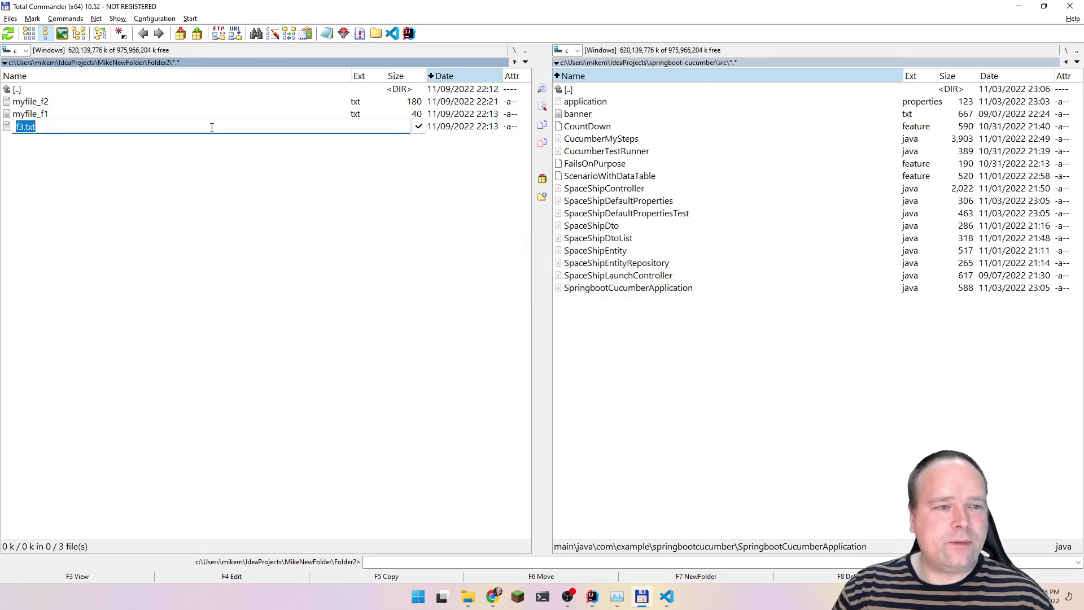
key(Home)
text(myfile_)
key(Return)
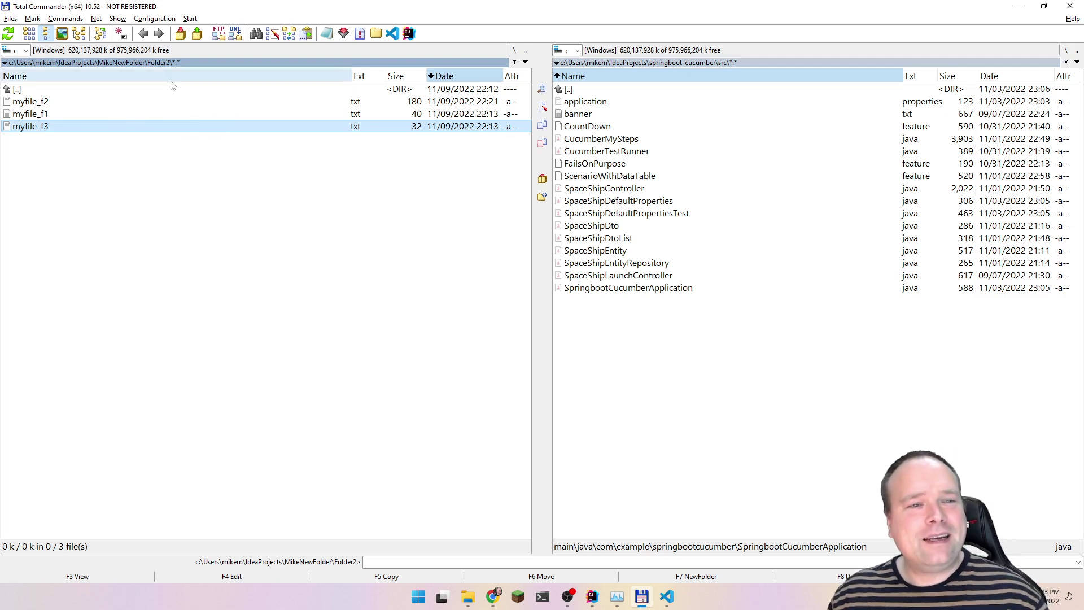
click(94, 107)
click(83, 124)
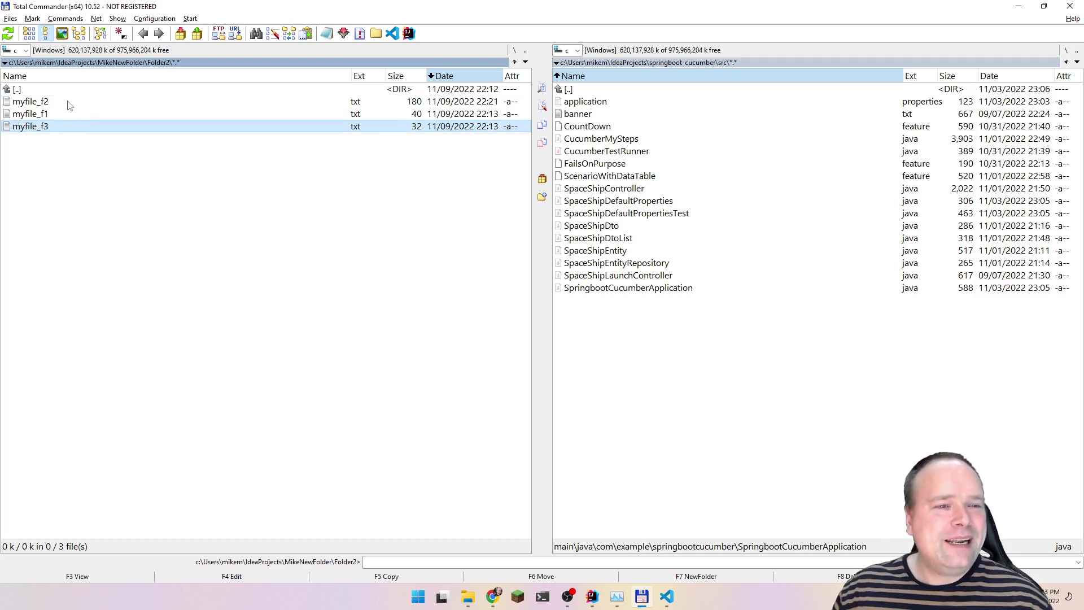
click(68, 106)
click(67, 127)
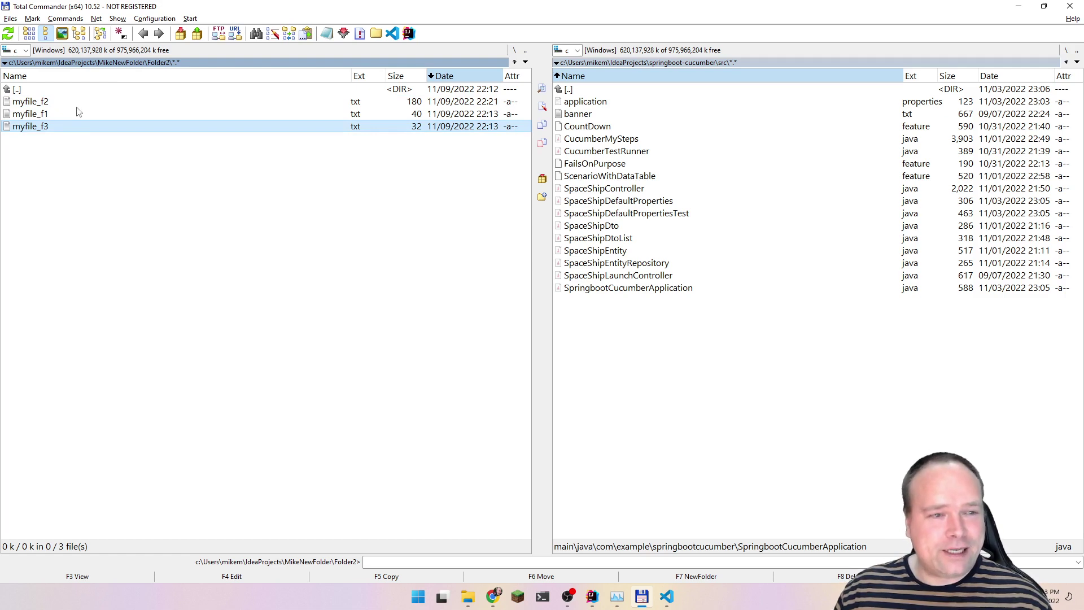
click(80, 103)
click(85, 129)
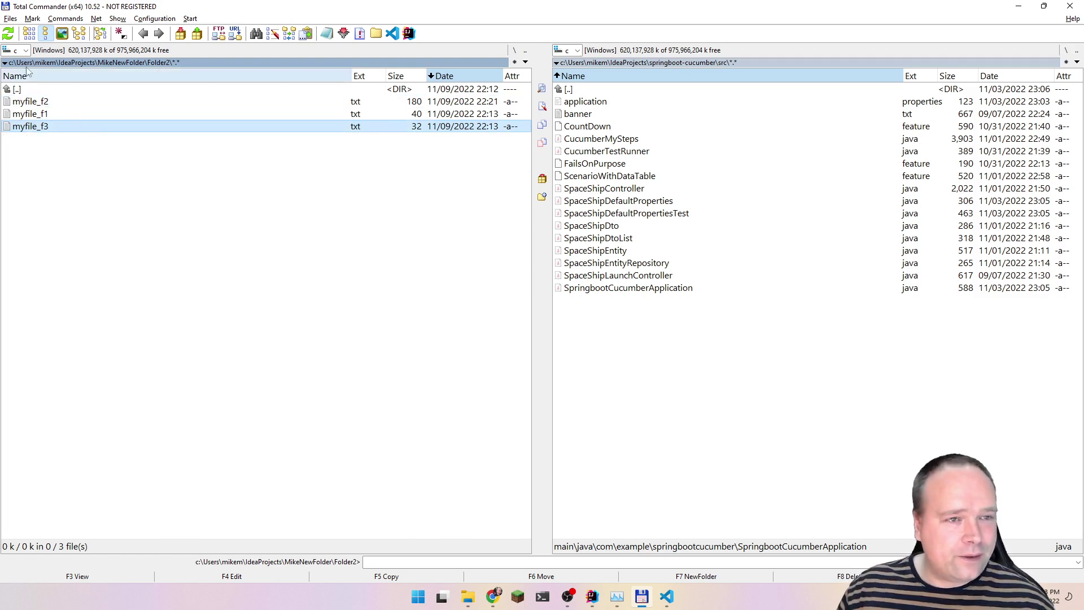
click(11, 18)
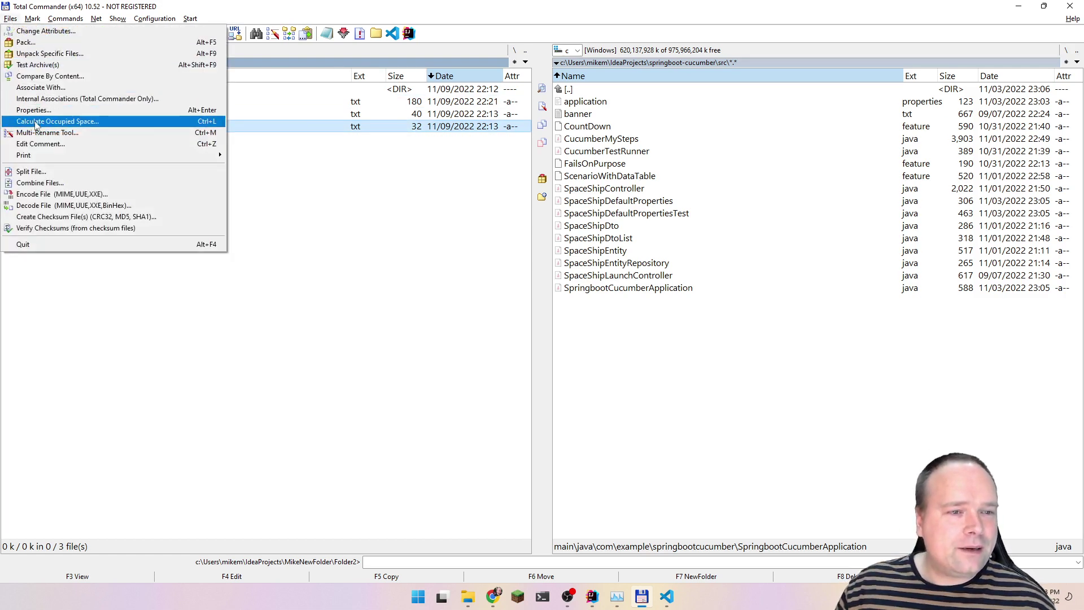
click(89, 133)
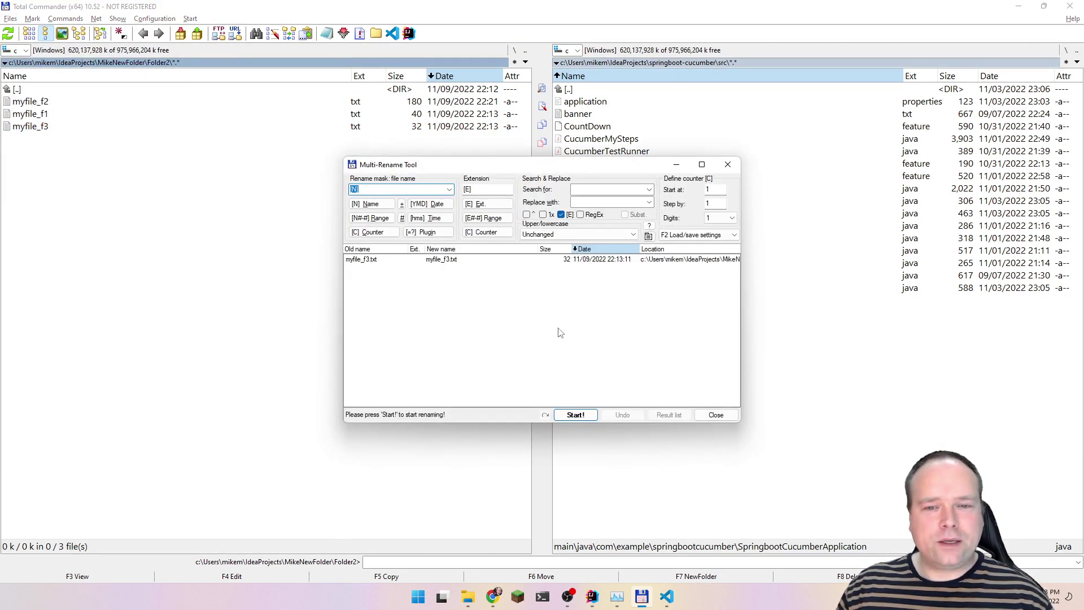
click(518, 324)
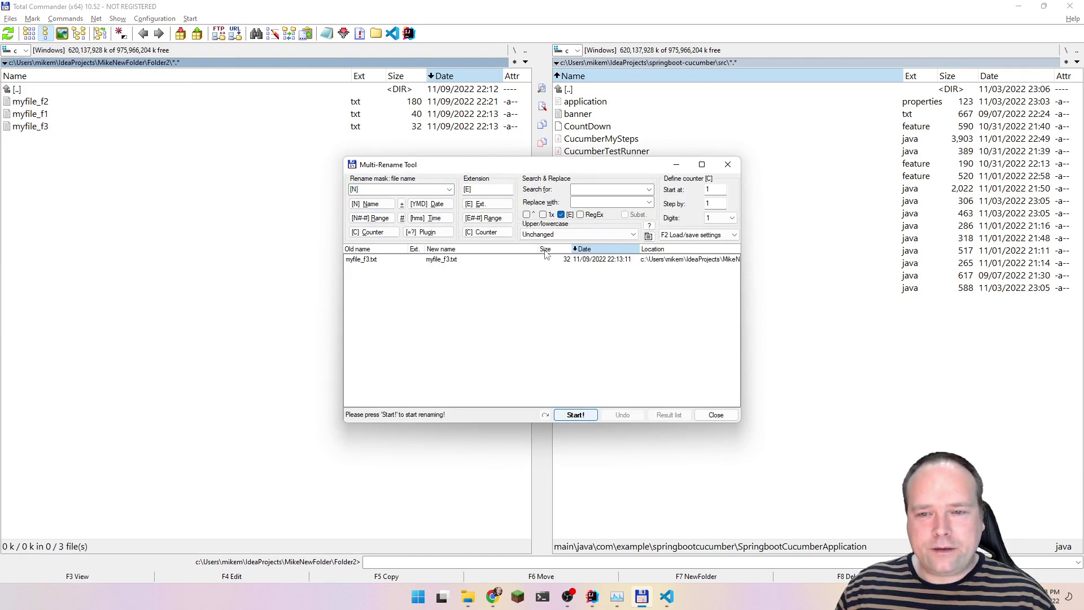
click(113, 102)
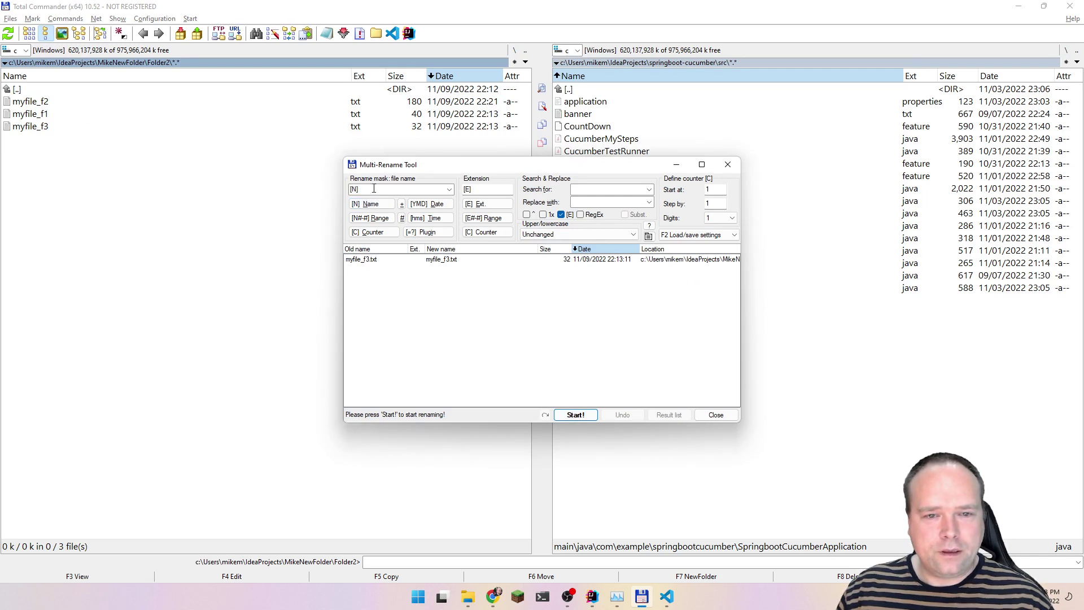
Select myfile_f2, myfile_f1 and myfile_f3 in Folder2 and load them into the Multi-Rename Tool.
click(72, 104)
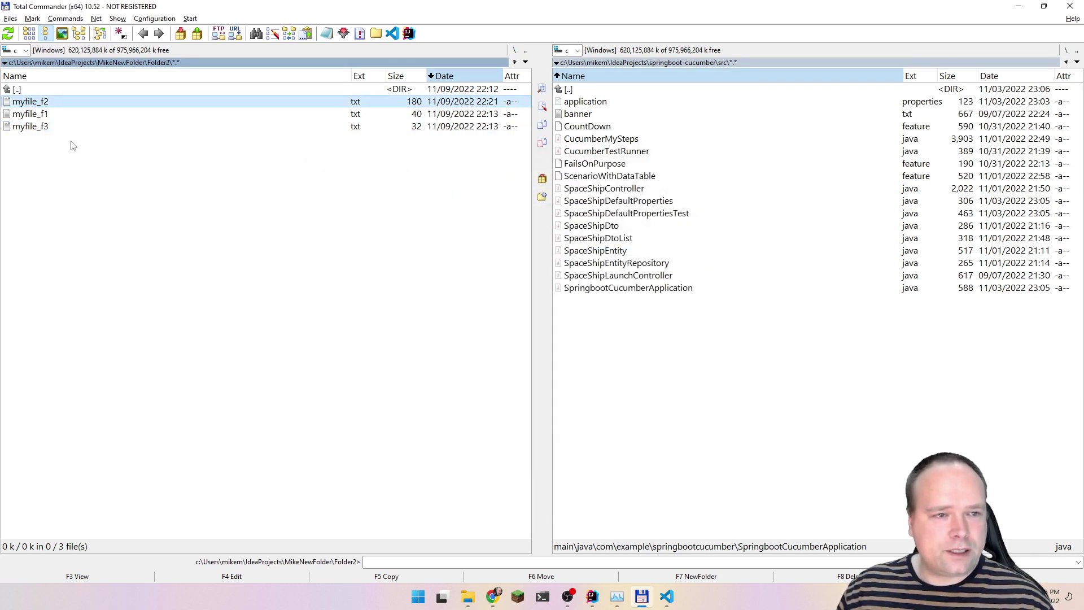
shift+click(80, 130)
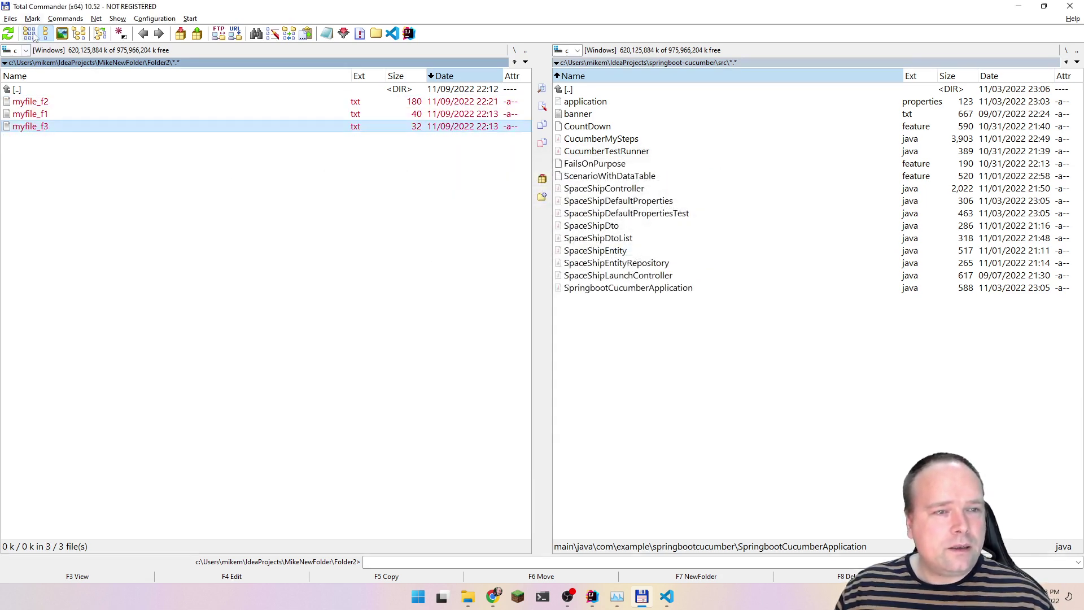
key(ctrl+m)
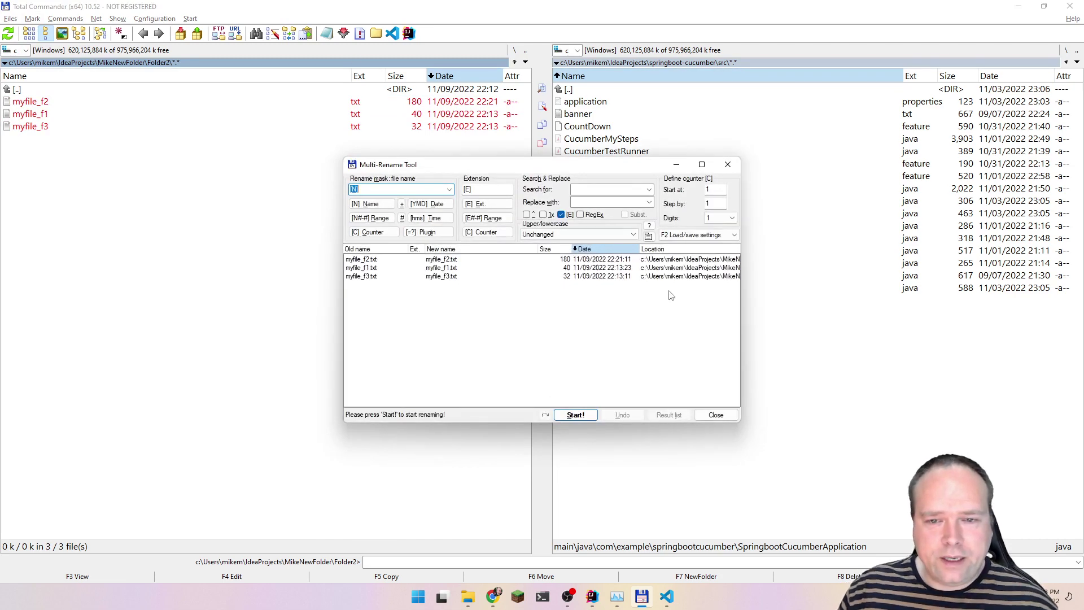
click(389, 259)
click(384, 276)
click(383, 268)
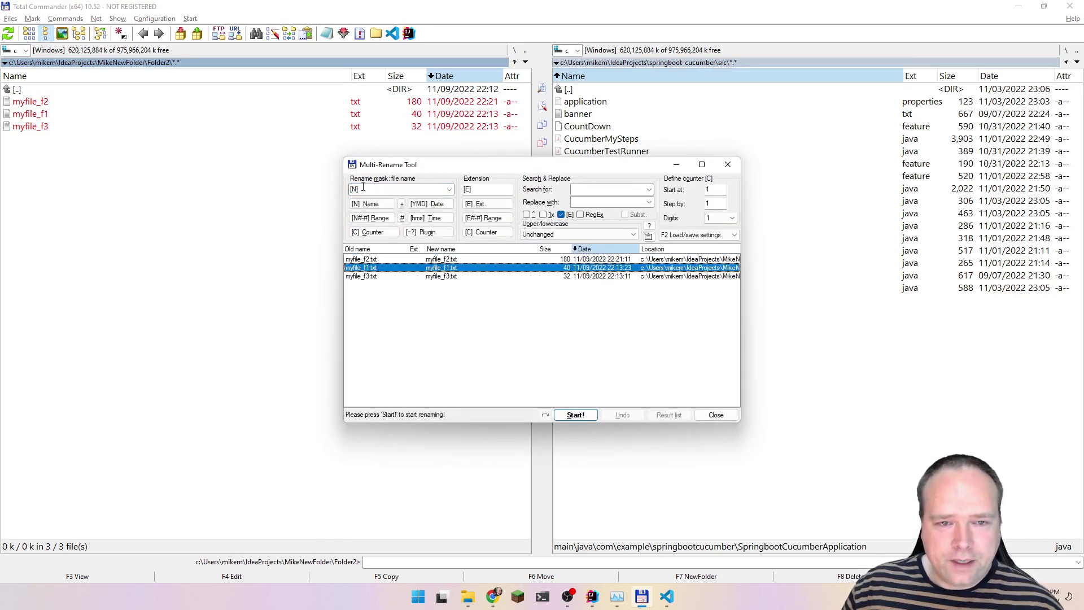
Clear the file name rename mask to preview the effect, and restore it to [N].
click(364, 188)
click(441, 192)
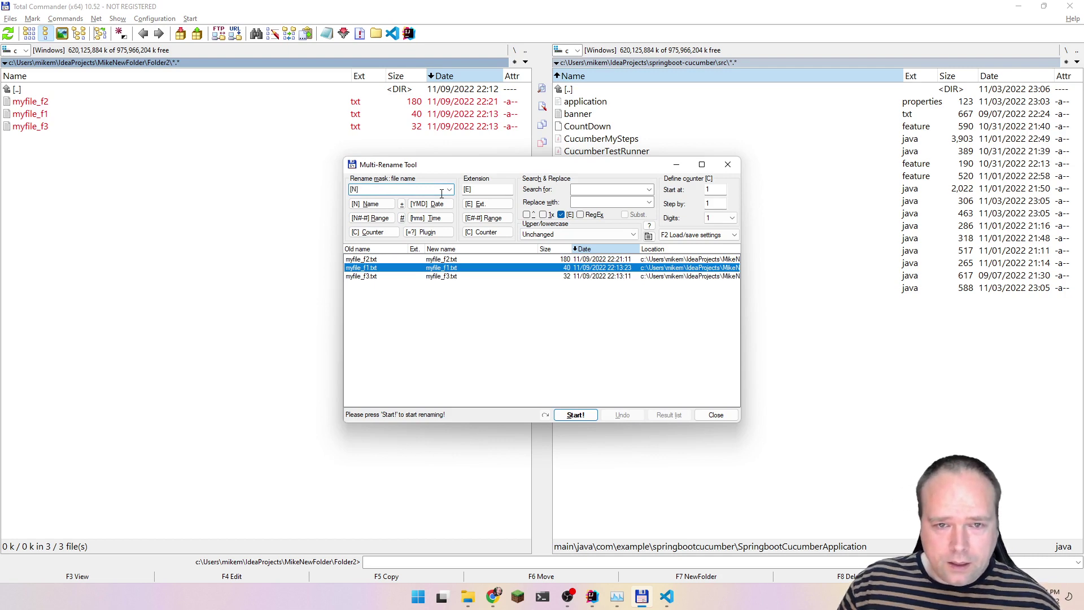
key(ctrl+a)
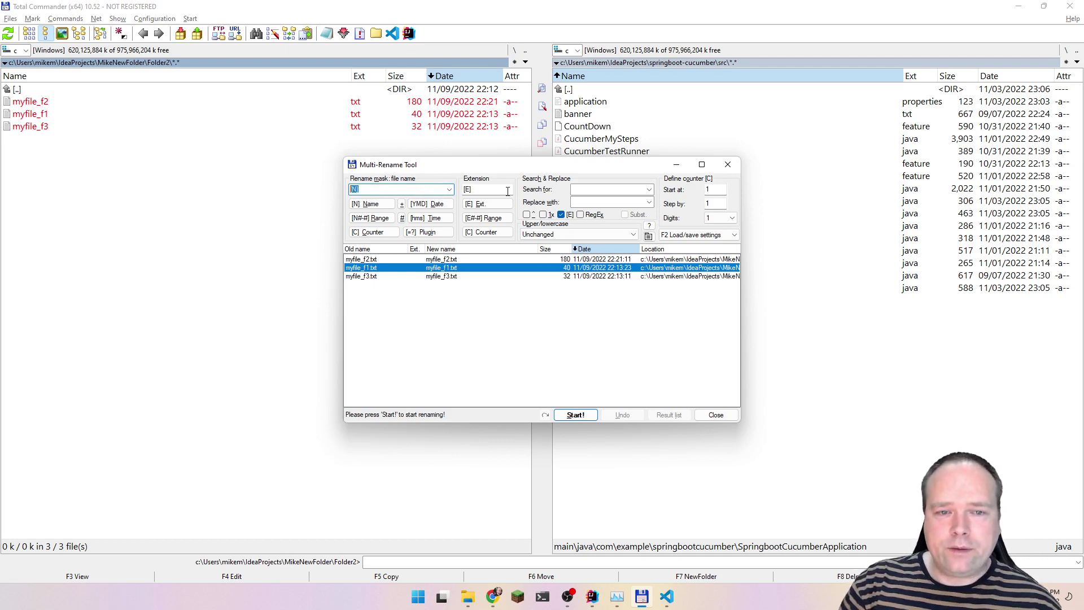
key(BackSpace)
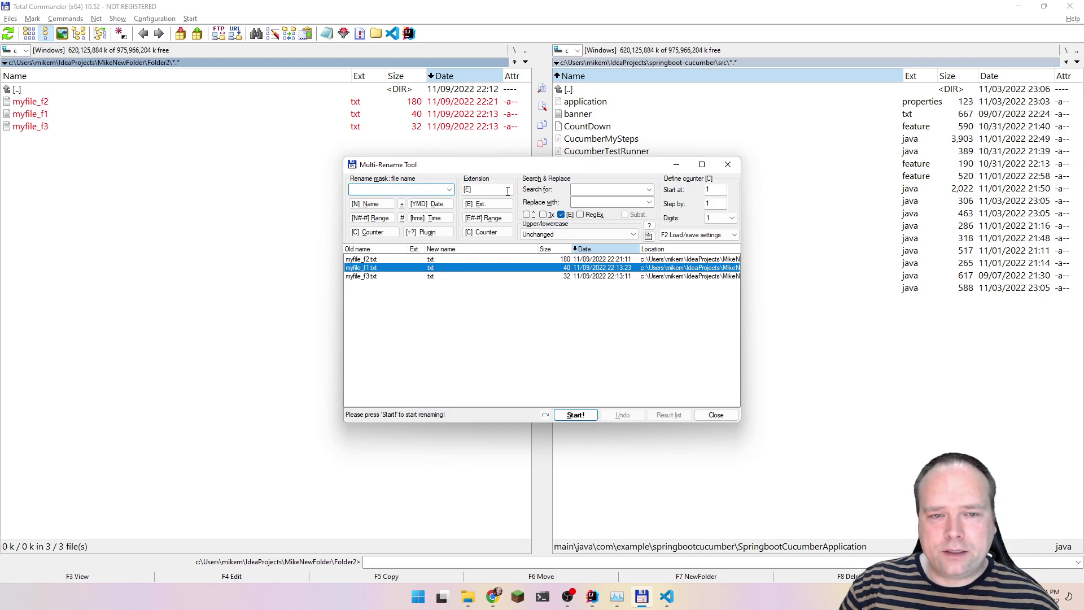
text([N])
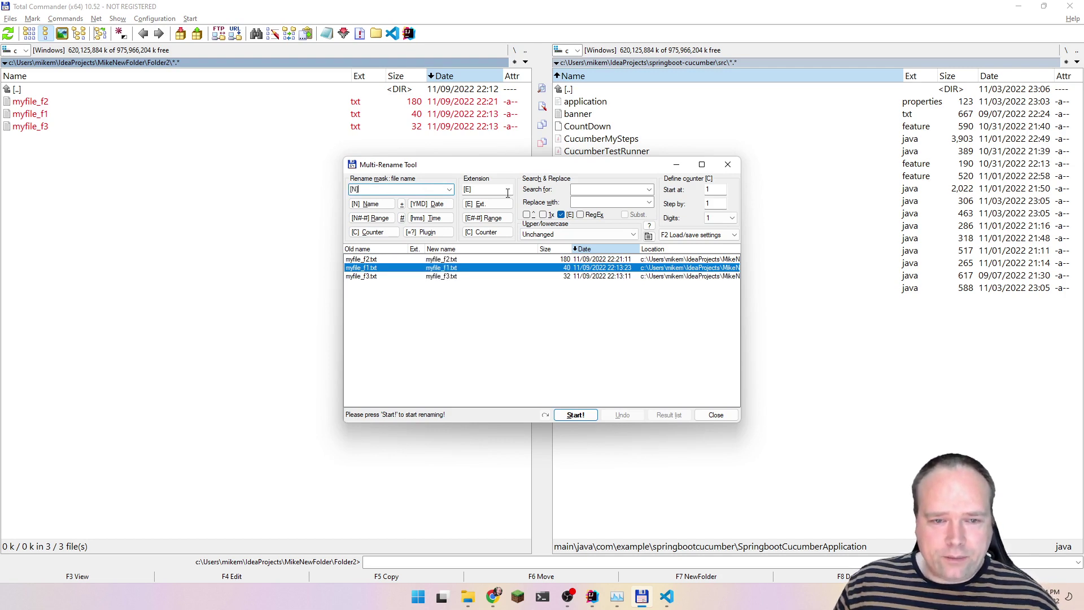
click(380, 221)
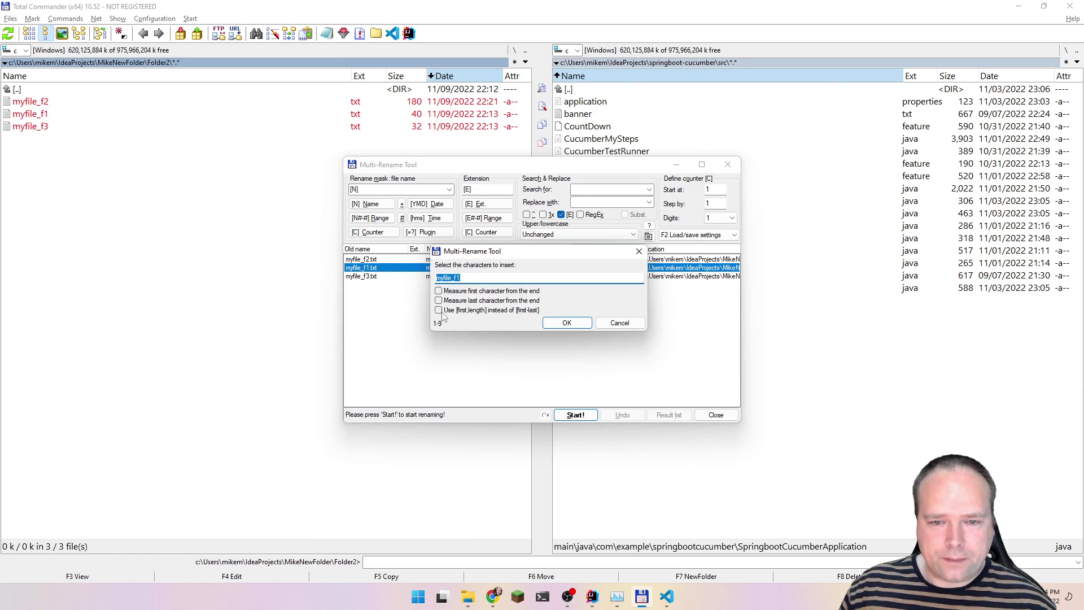
click(467, 278)
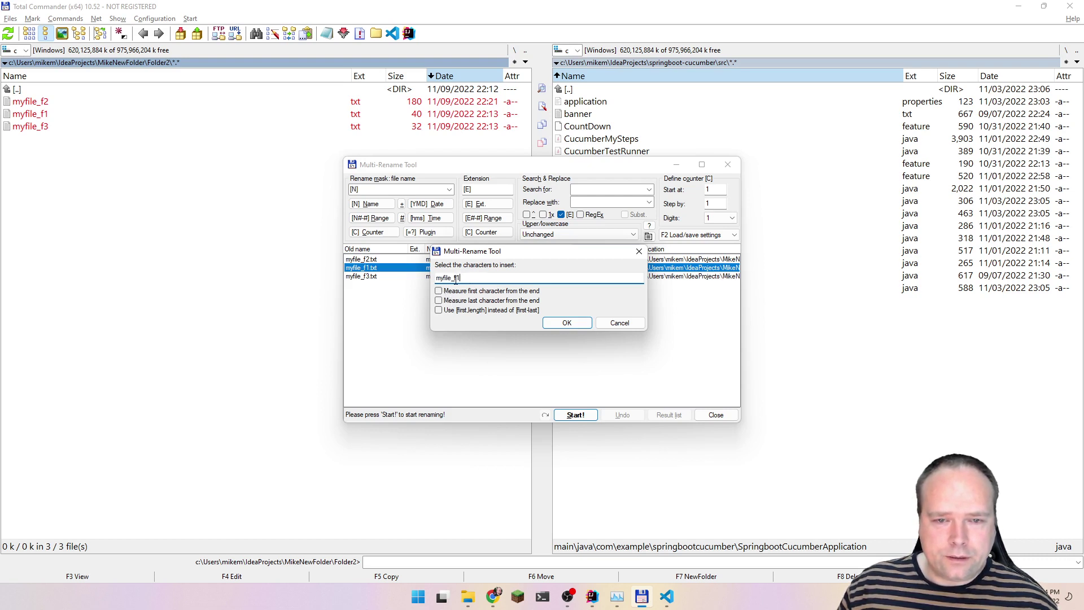
drag(454, 278, 408, 281)
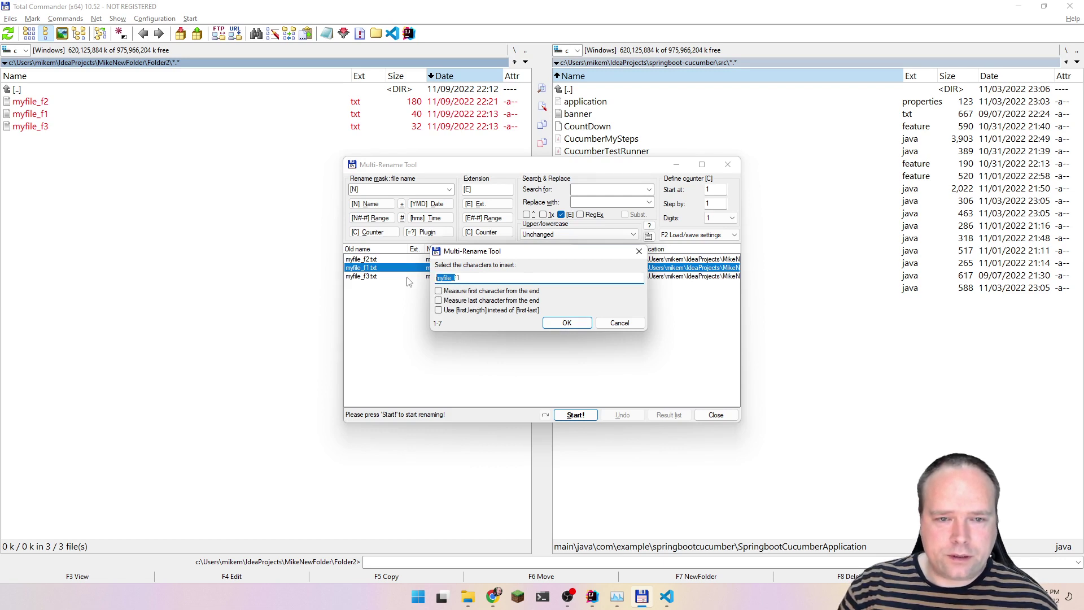
key(Escape)
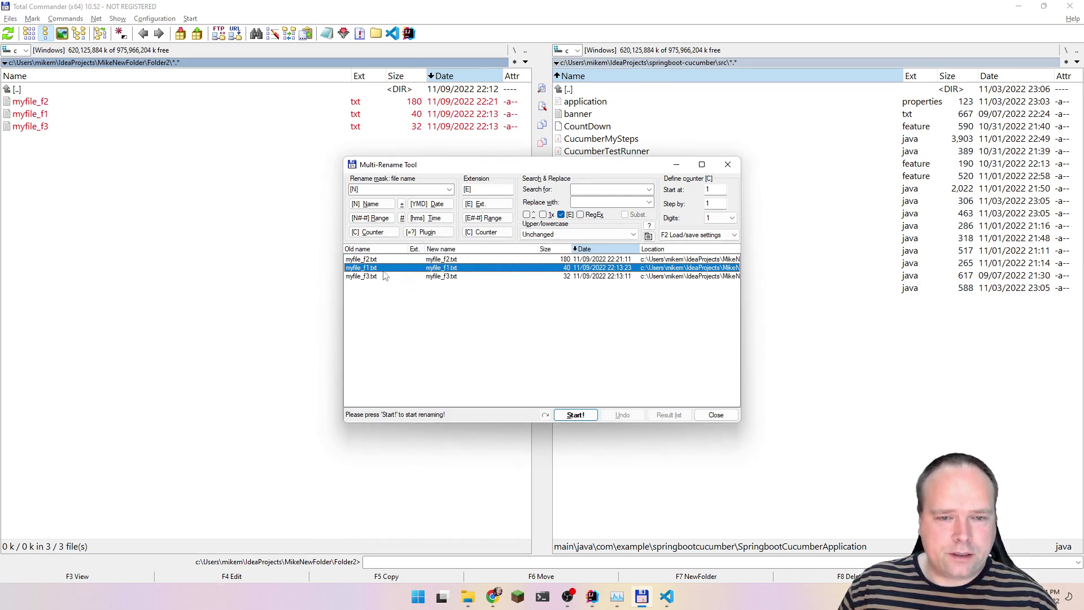
Try the rename mask [N4-6] to keep only characters 4 to 6 of each file name.
click(383, 275)
click(384, 260)
click(383, 276)
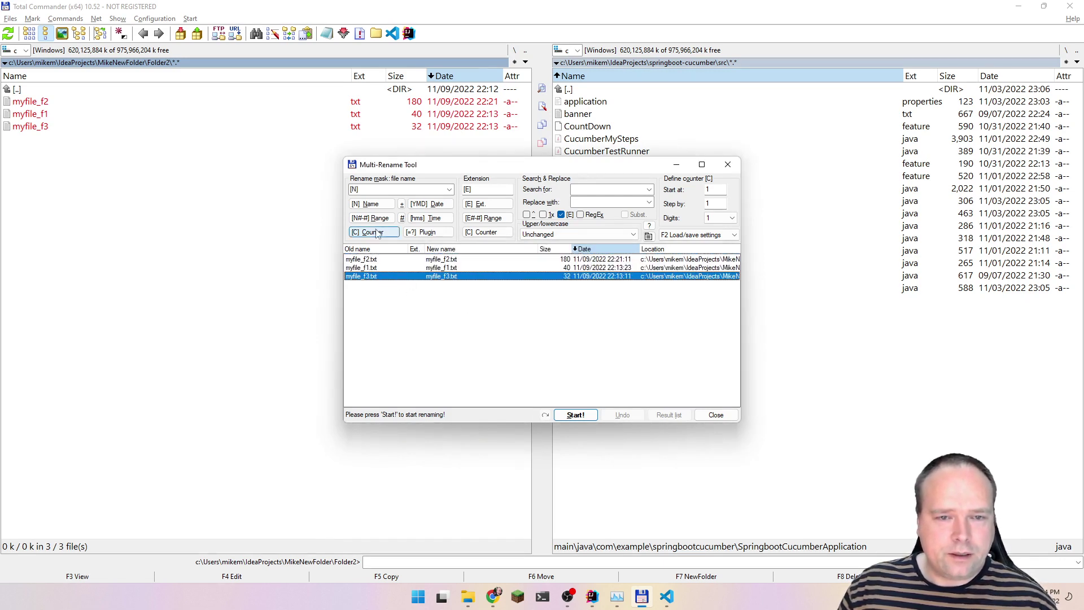
click(368, 189)
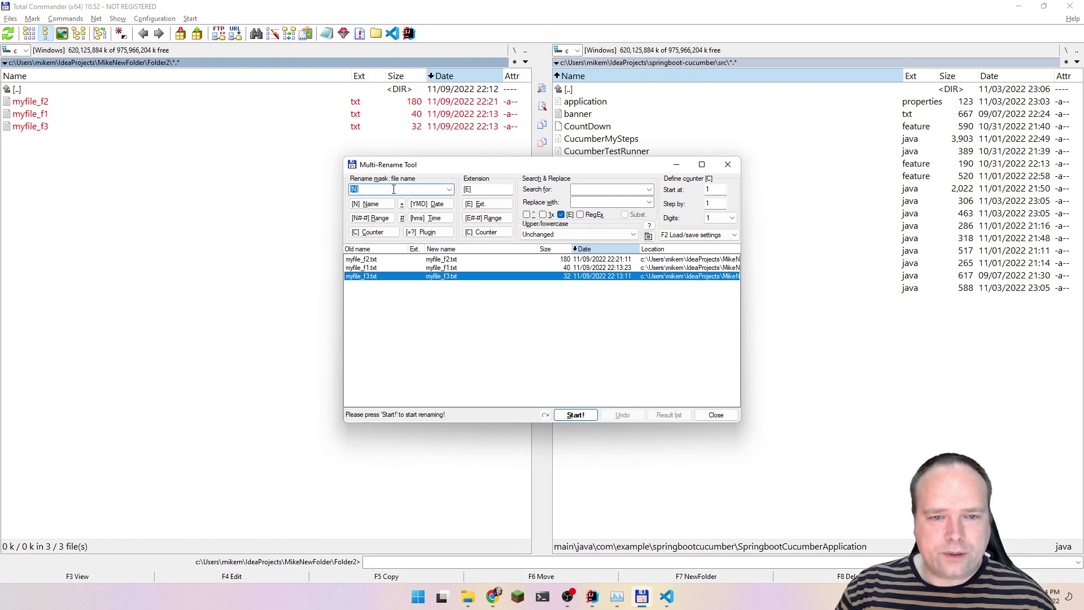
click(394, 189)
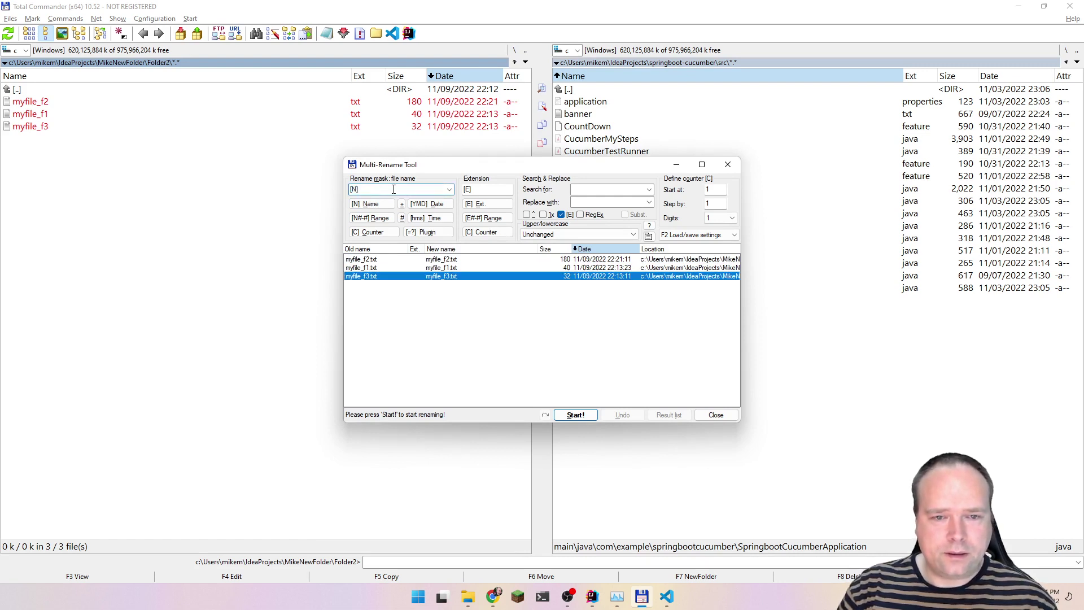
text(5)
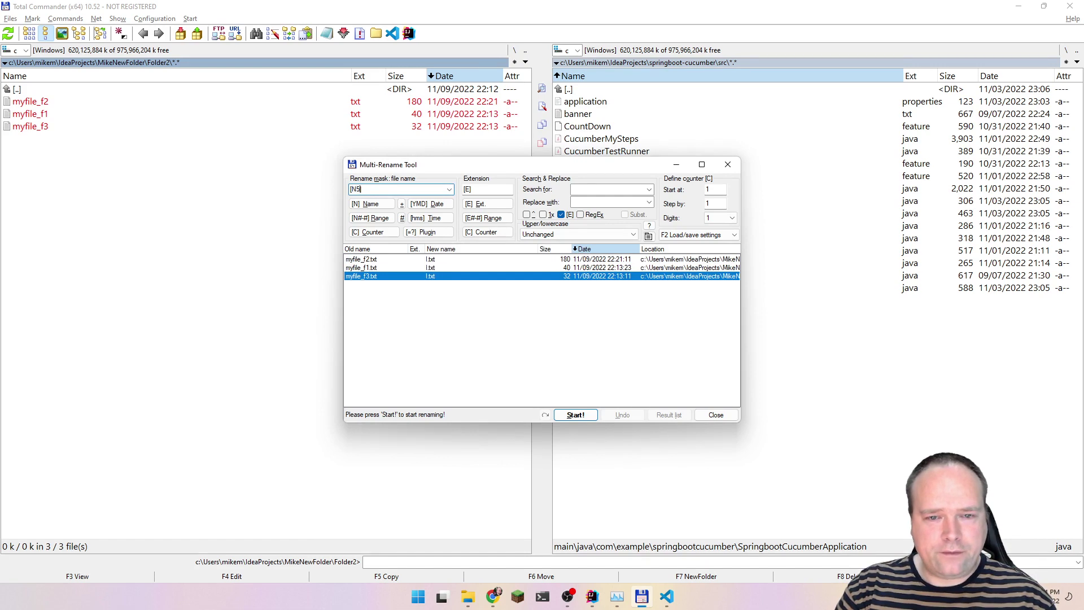
key(BackSpace)
text(4-)
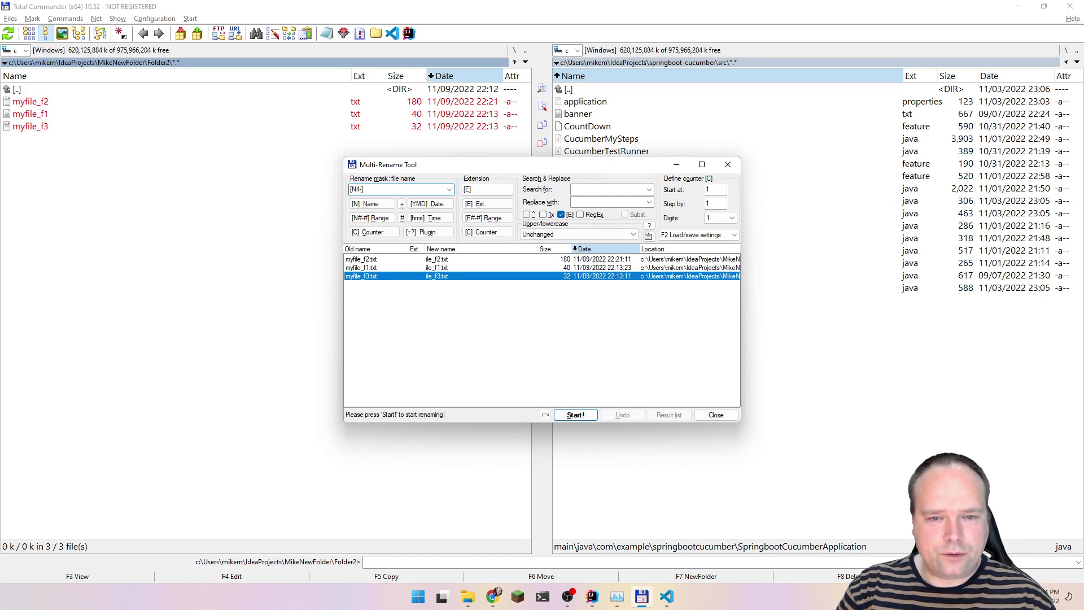
text(6)
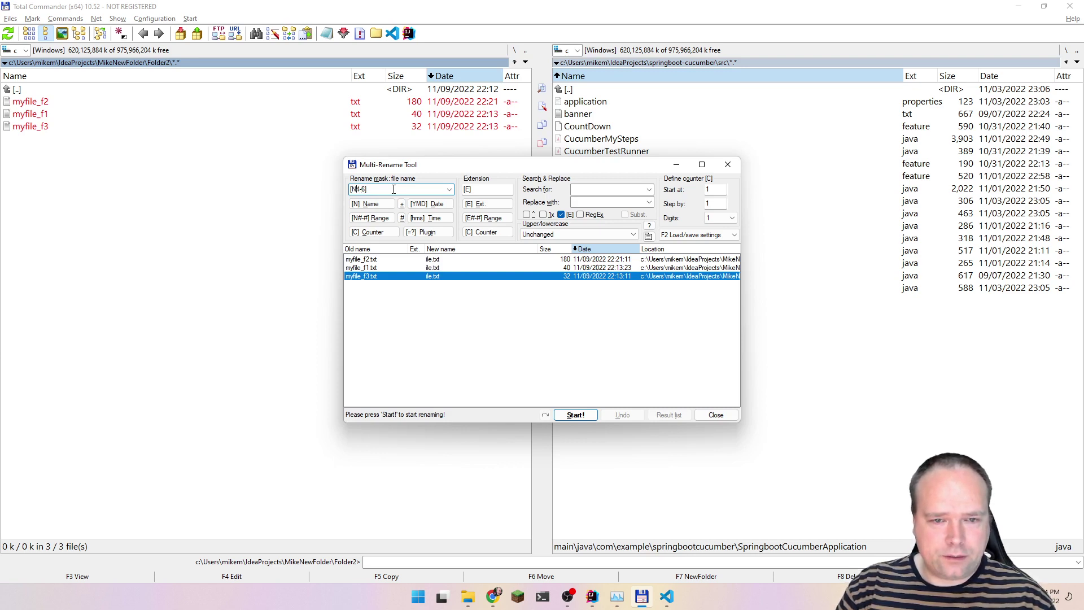
Set the rename mask to [N8-10] to keep only characters 8 to 10 of each file name.
key(BackSpace)
text(8)
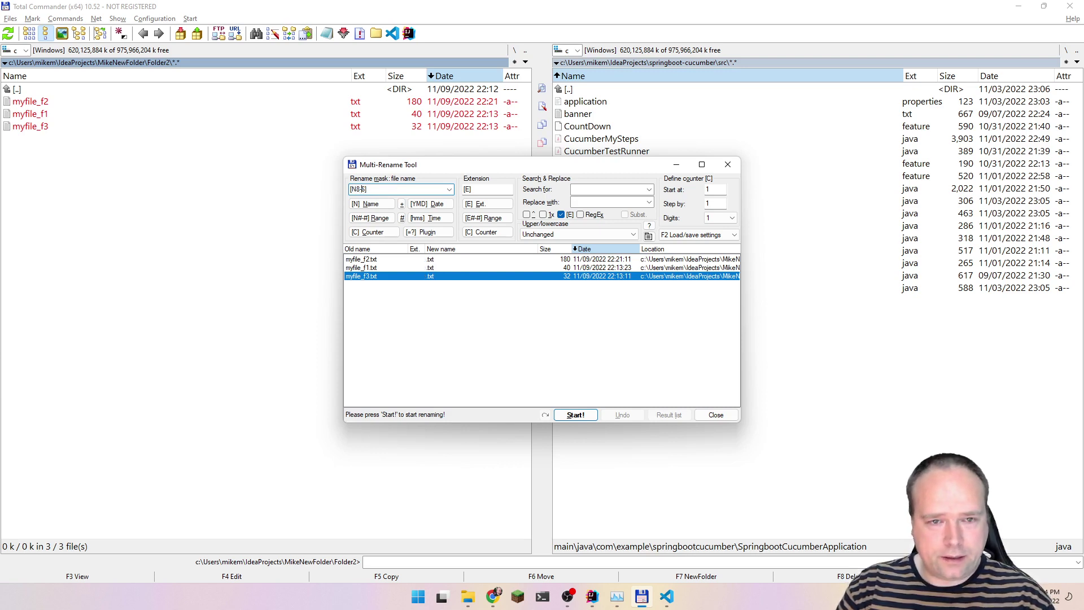
key(BackSpace)
text(10)
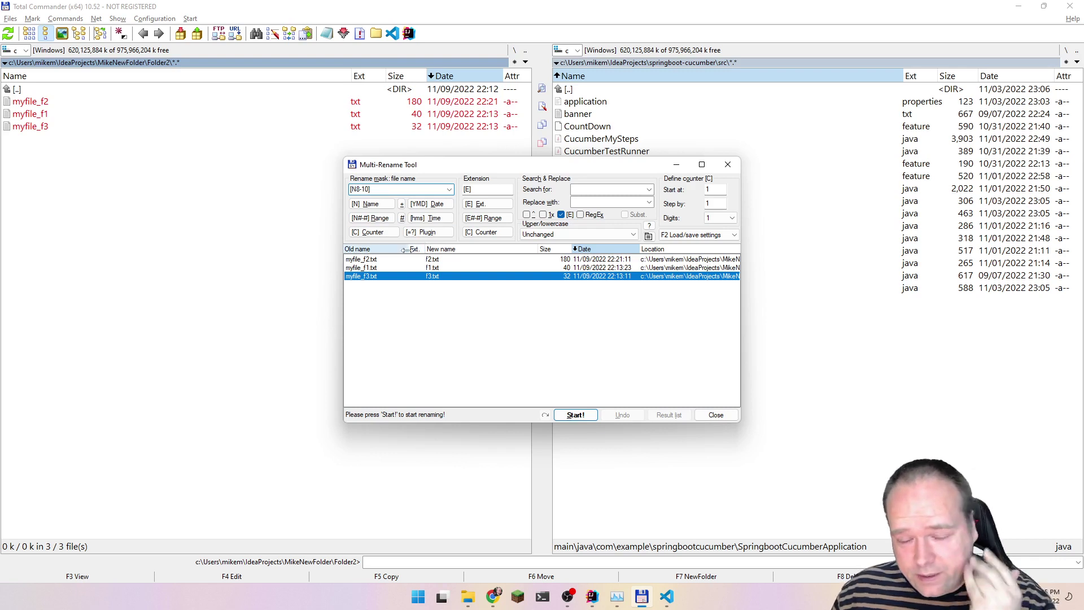
double_click(378, 188)
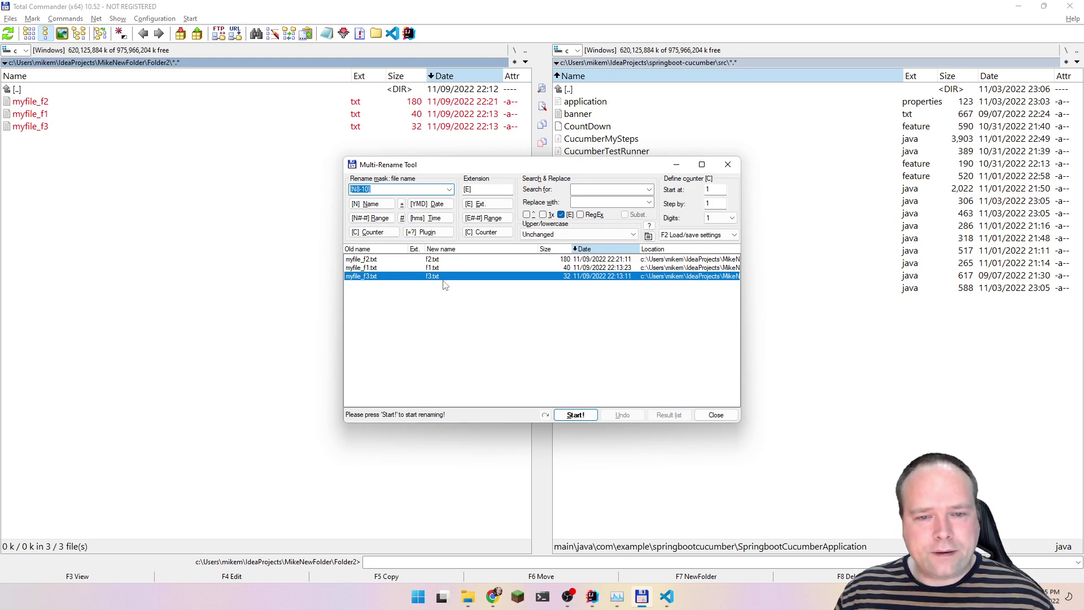
Set the extension mask to .md and run the batch rename on the three files.
double_click(481, 191)
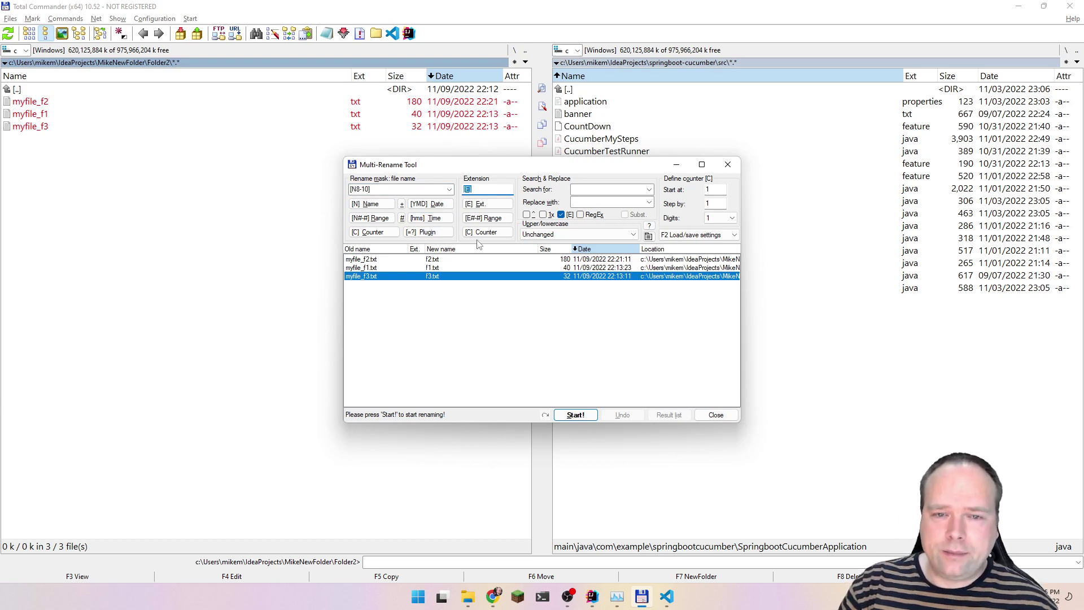
key(BackSpace)
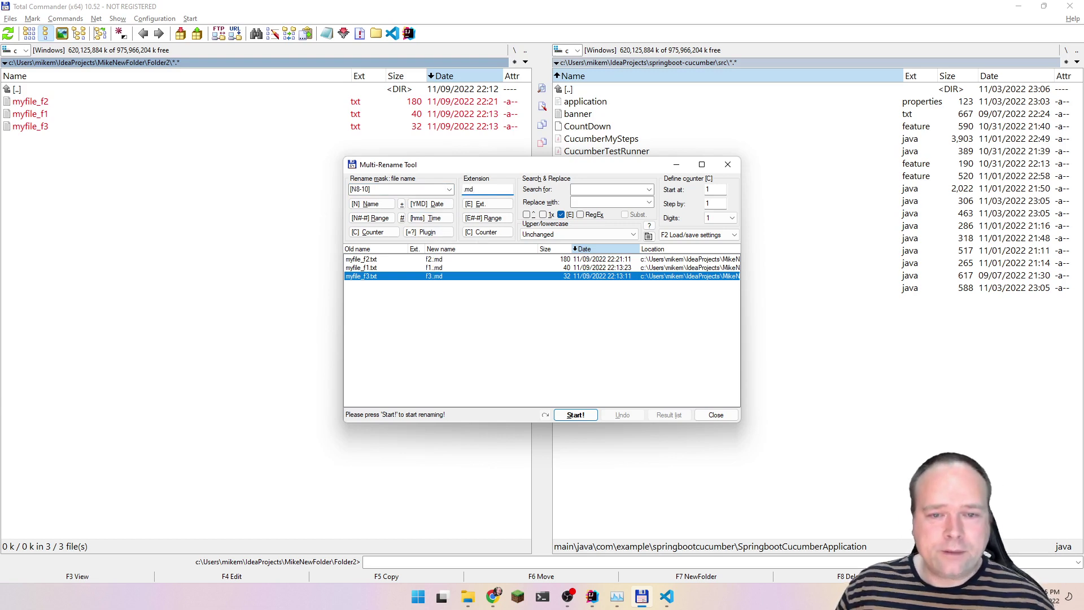
click(478, 260)
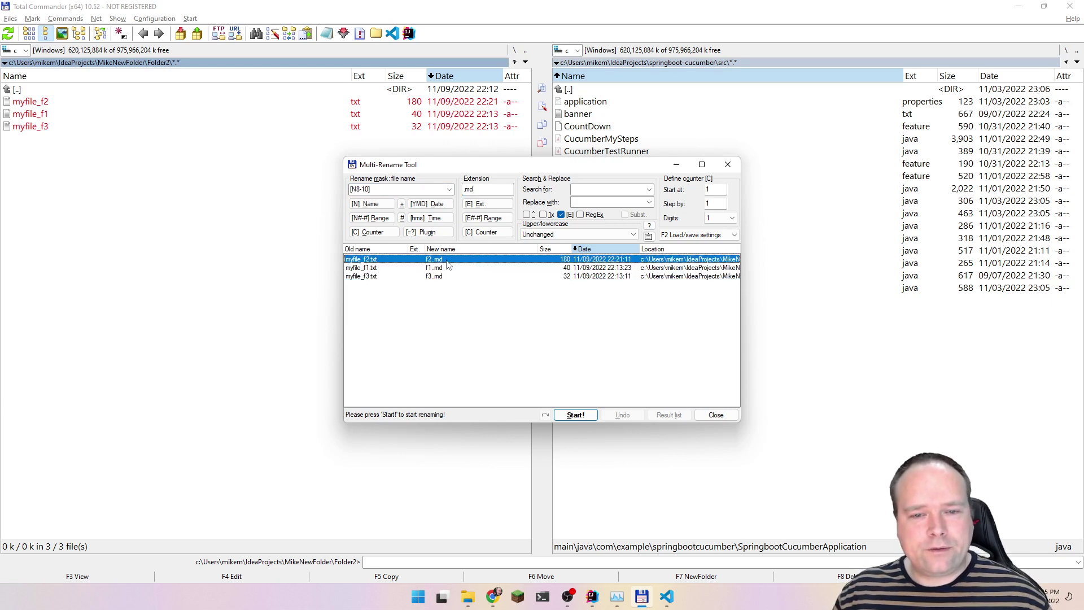
click(453, 278)
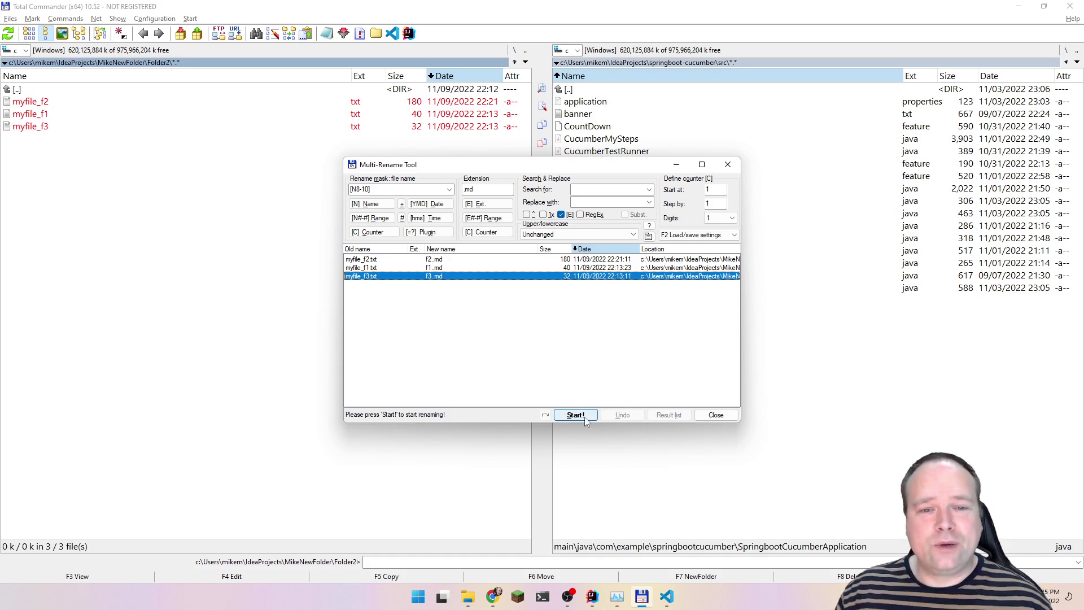
drag(391, 189, 333, 190)
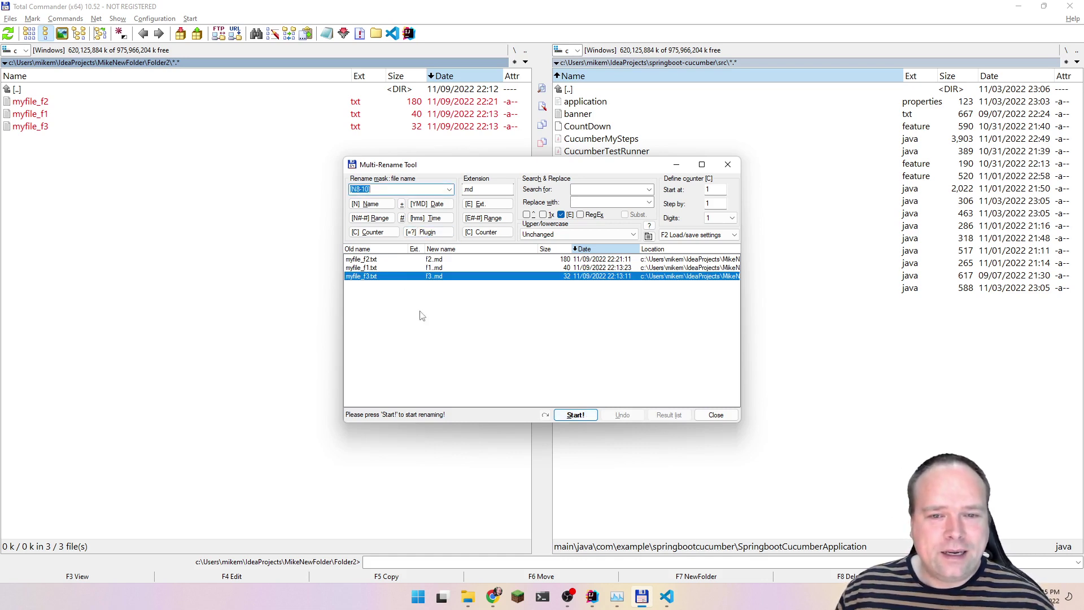
click(575, 415)
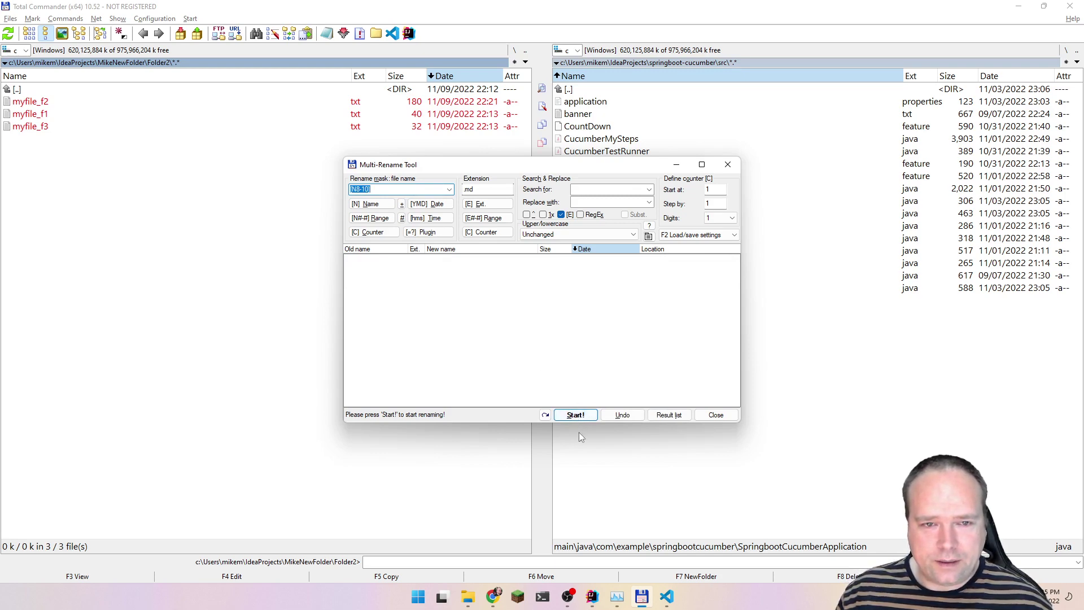
Review the batch rename result list, close the Multi-Rename Tool and check the renamed files in Folder2.
click(668, 415)
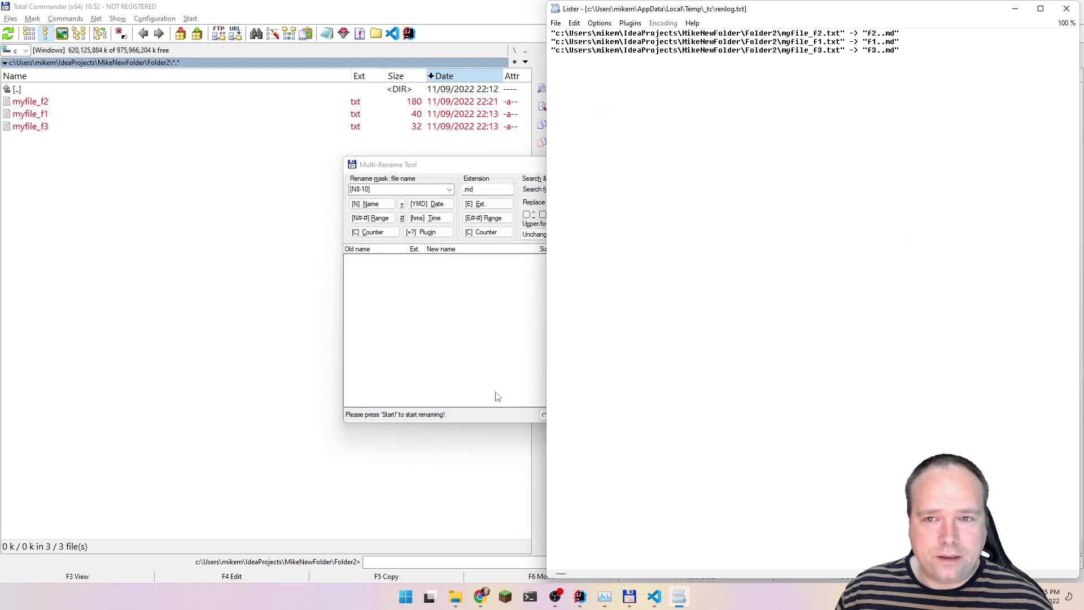
click(1065, 9)
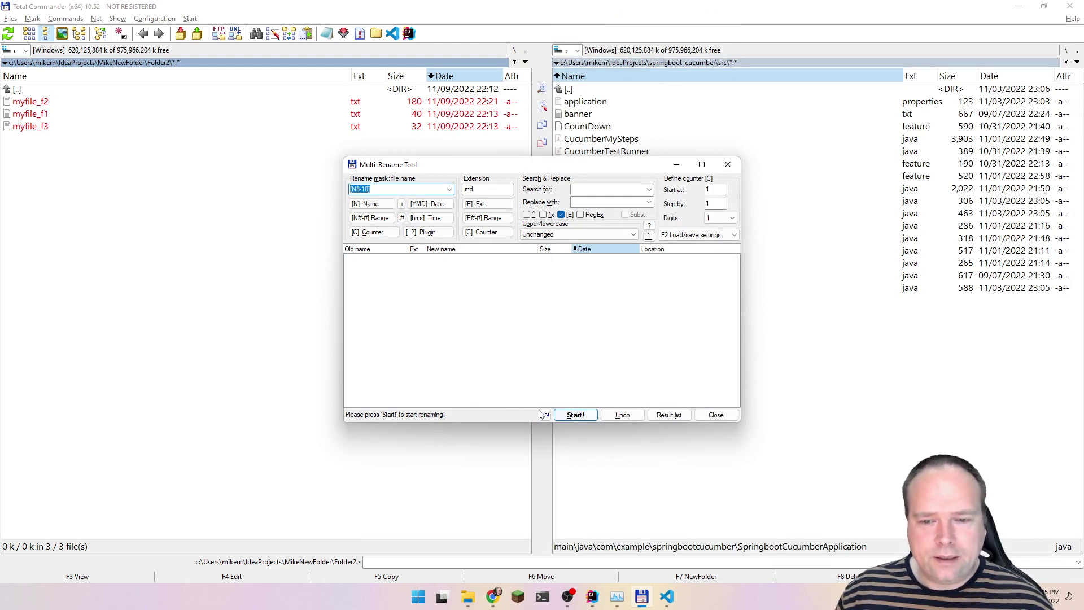
click(715, 414)
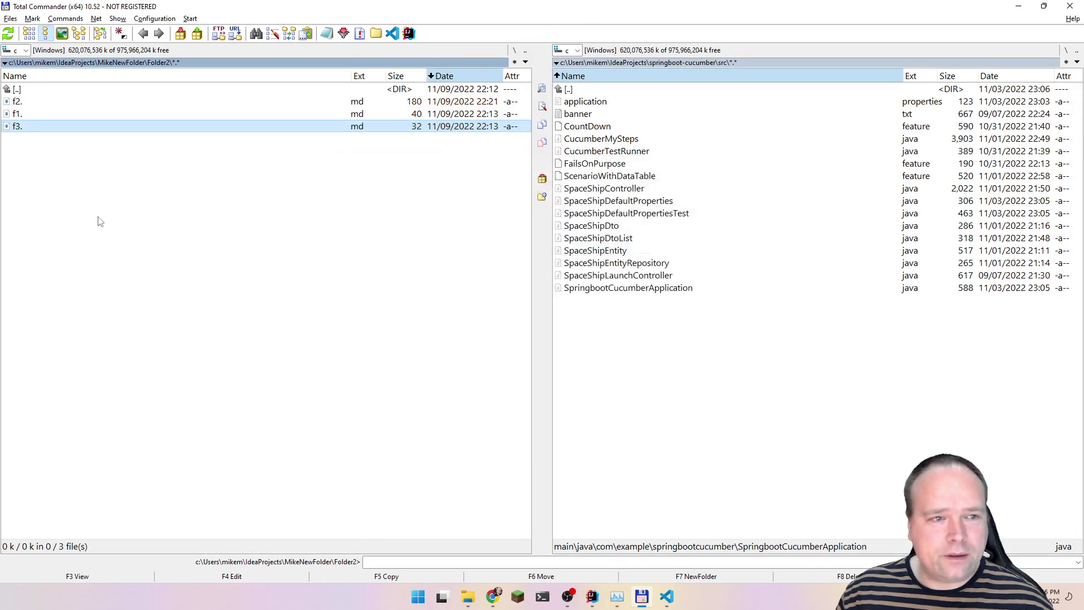
click(35, 101)
click(45, 127)
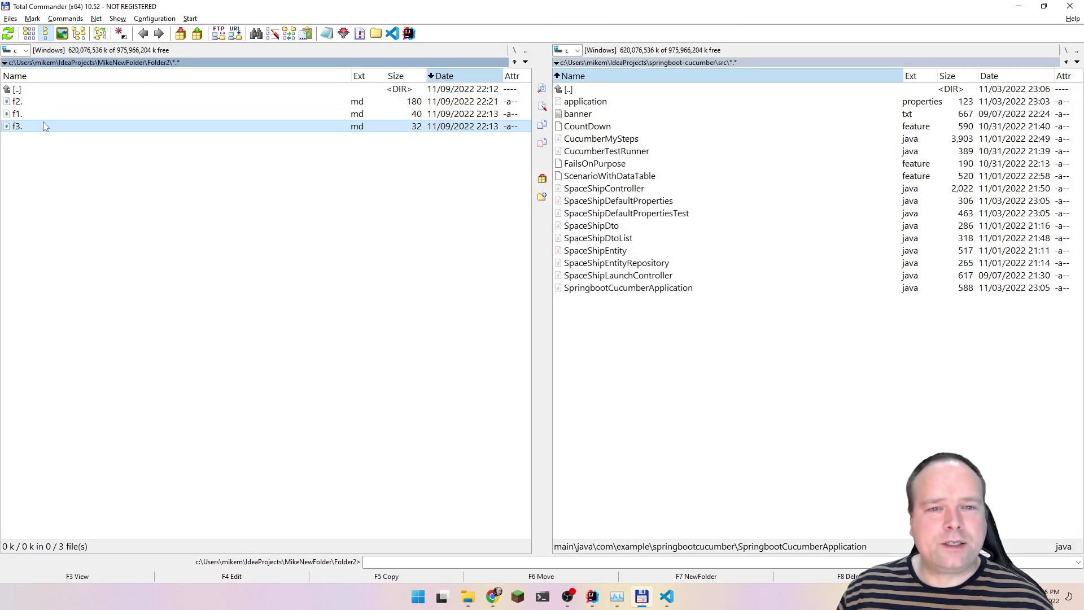
click(53, 104)
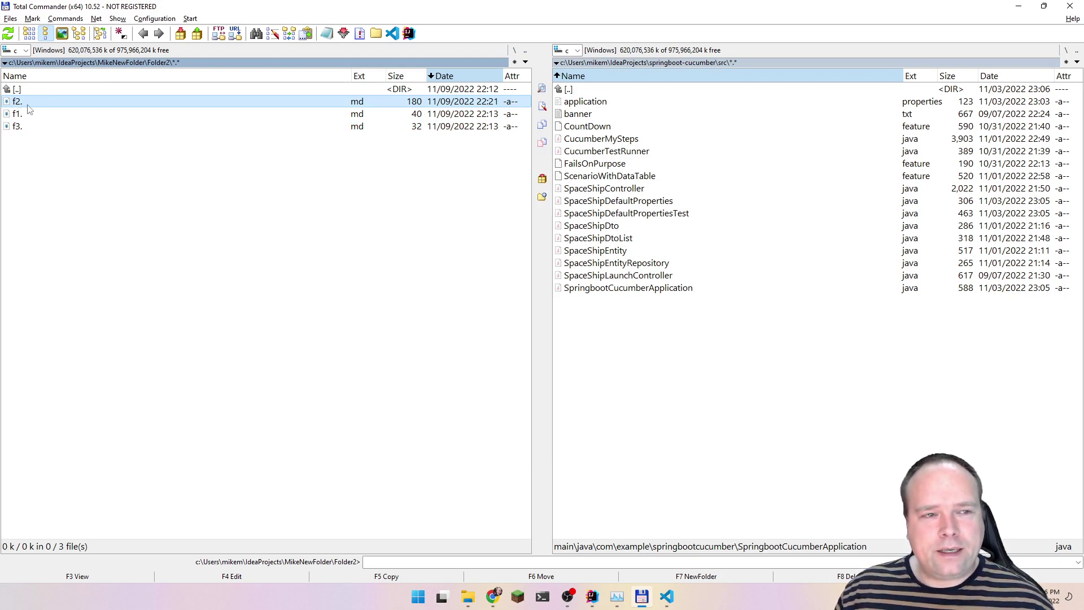
click(18, 102)
click(27, 105)
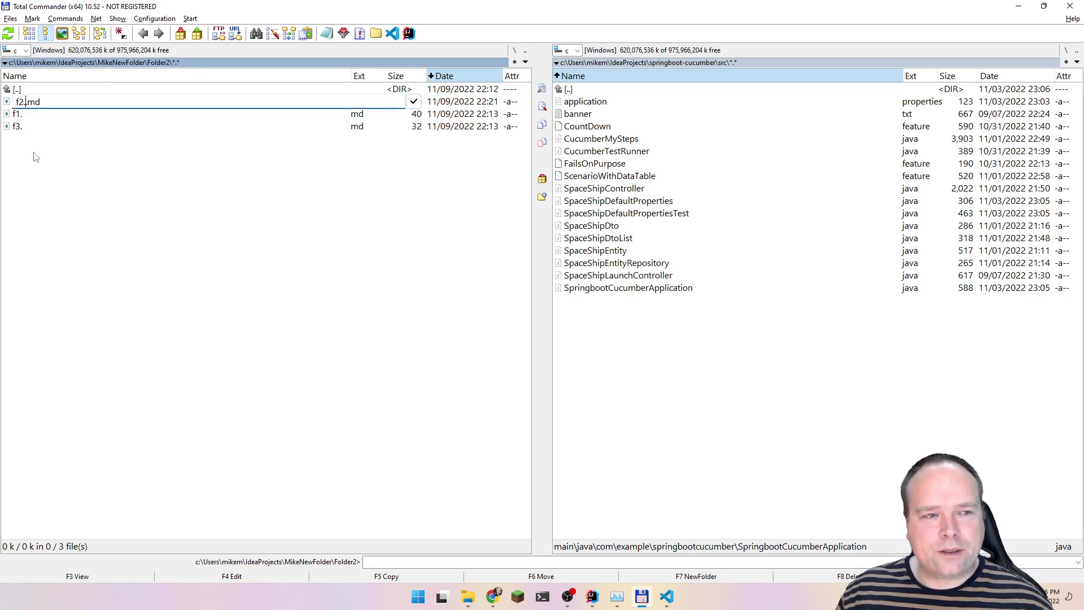
click(56, 167)
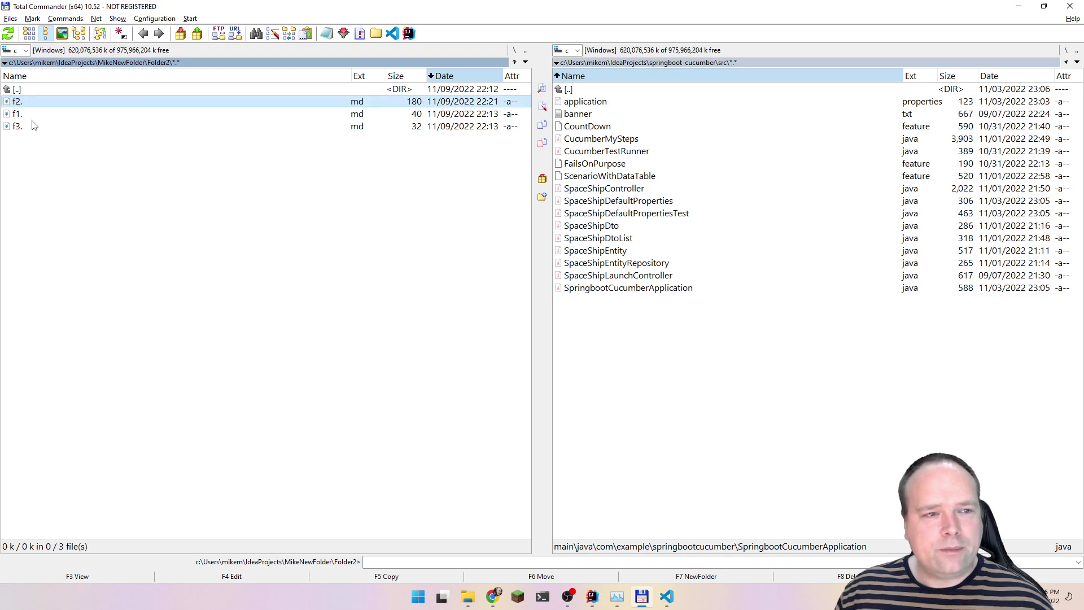
click(10, 18)
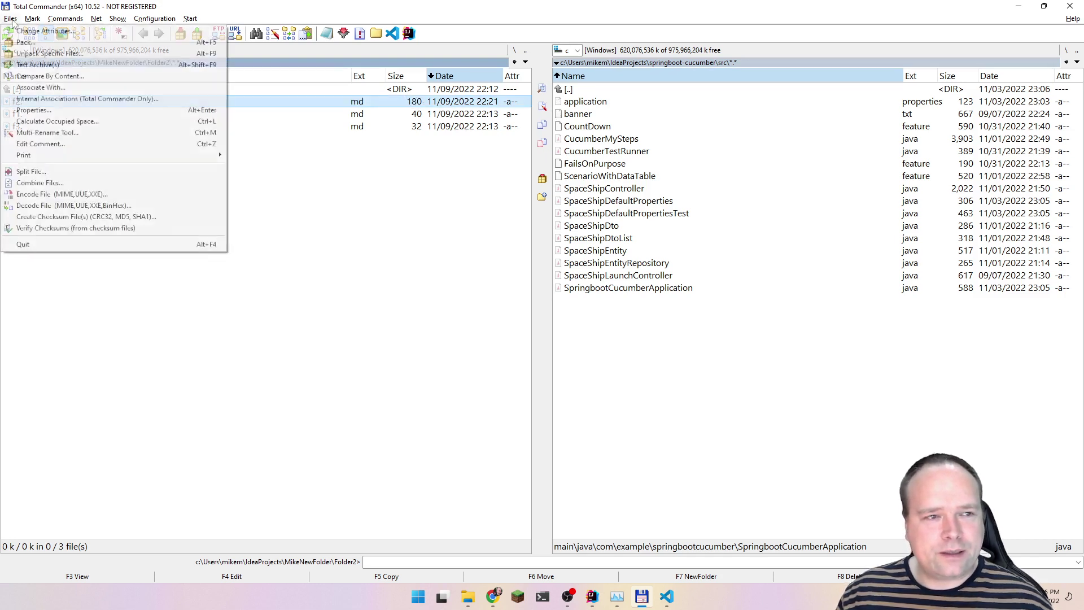
click(485, 397)
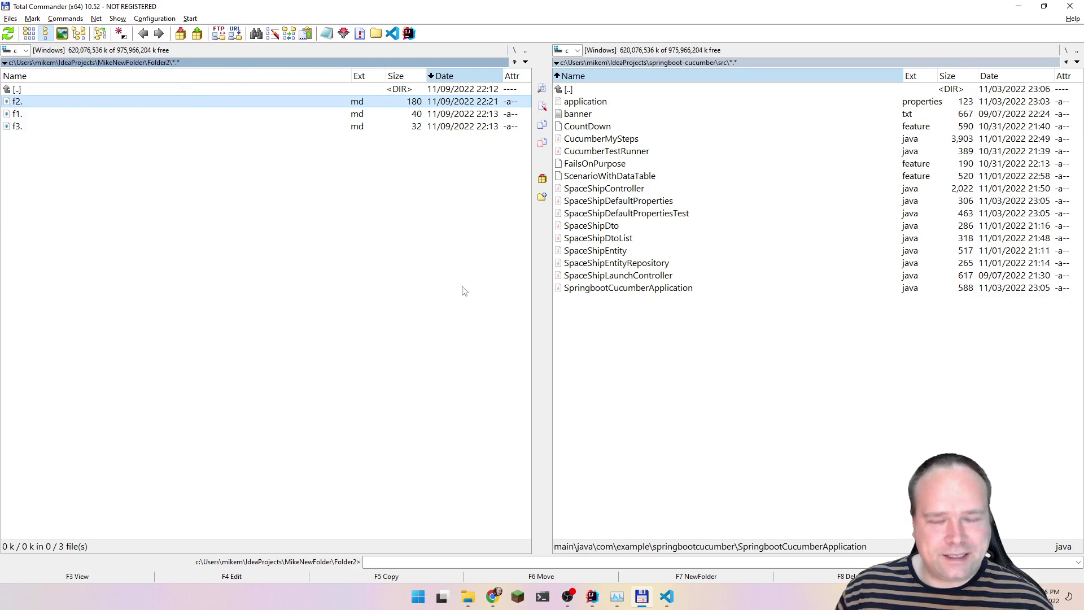
key(ctrl+m)
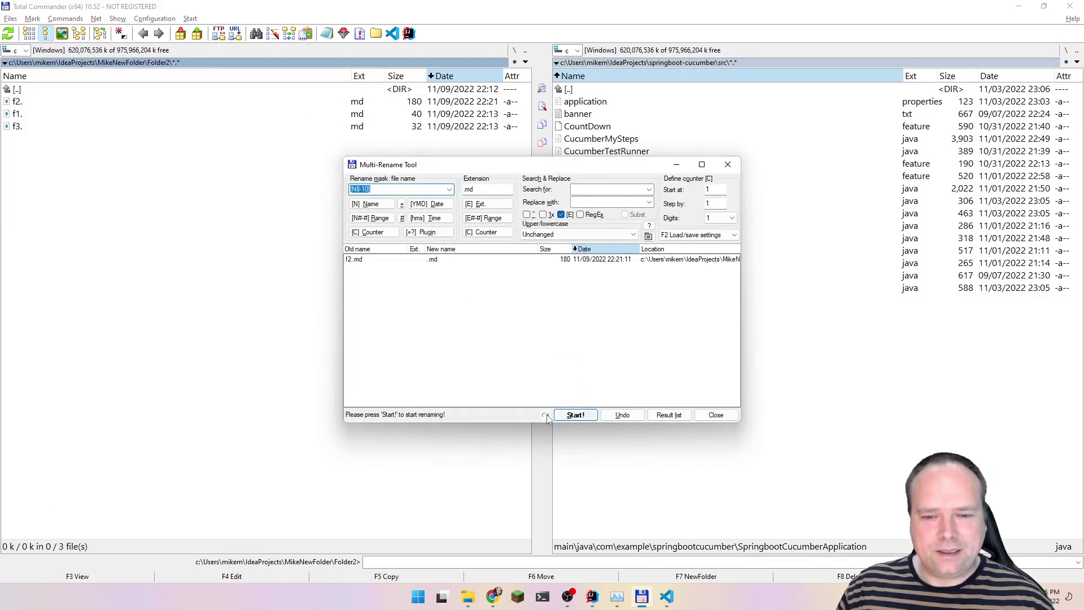
key(Escape)
Select the three files in Folder2 for the Multi-Rename Tool and set the rename mask to [N1-2].
click(94, 126)
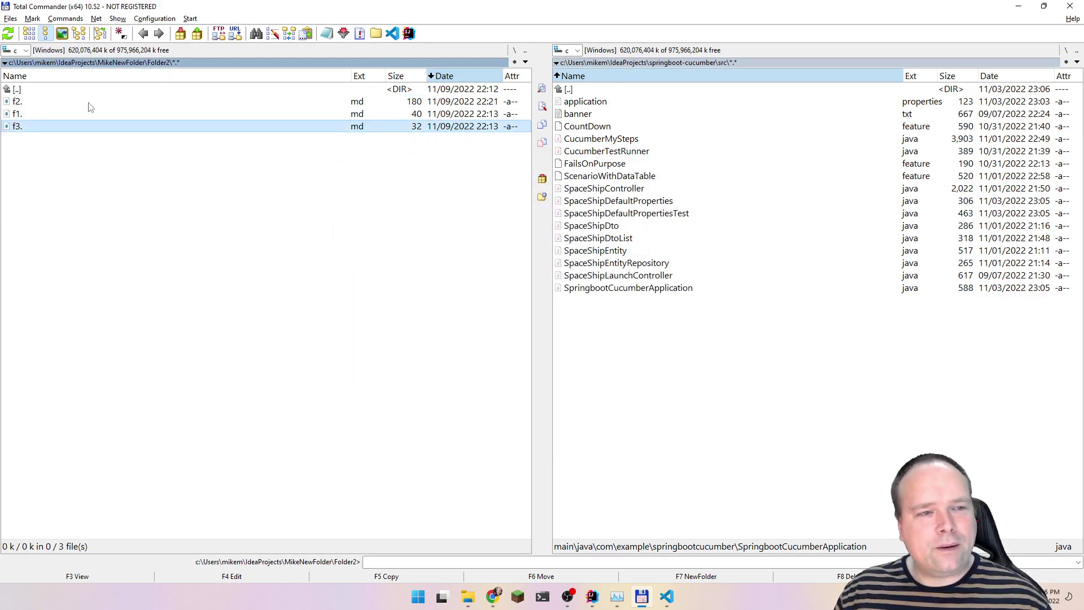
click(89, 105)
click(104, 118)
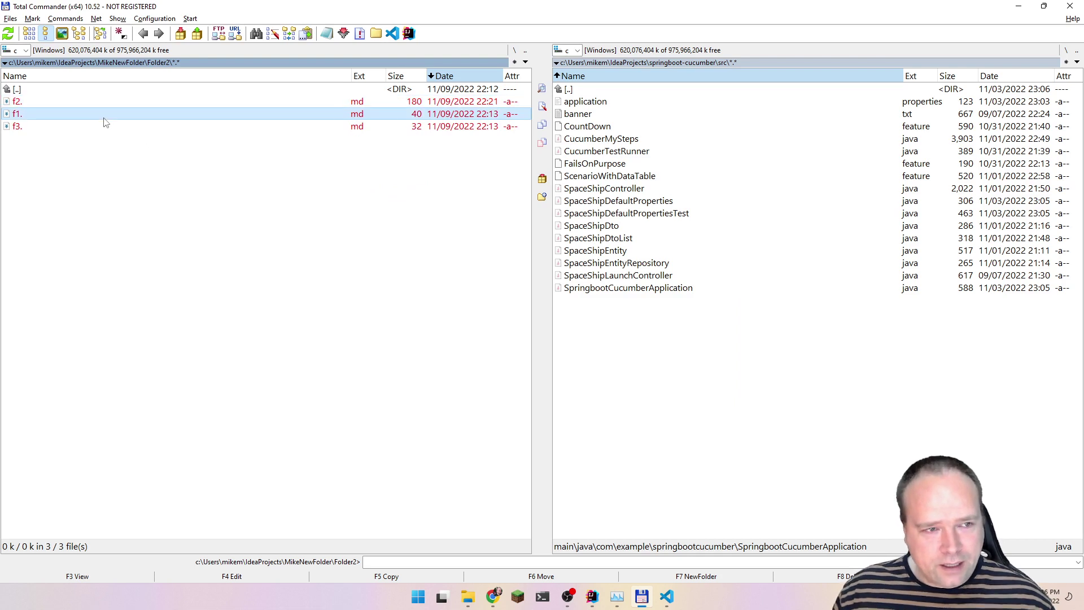
key(ctrl+m)
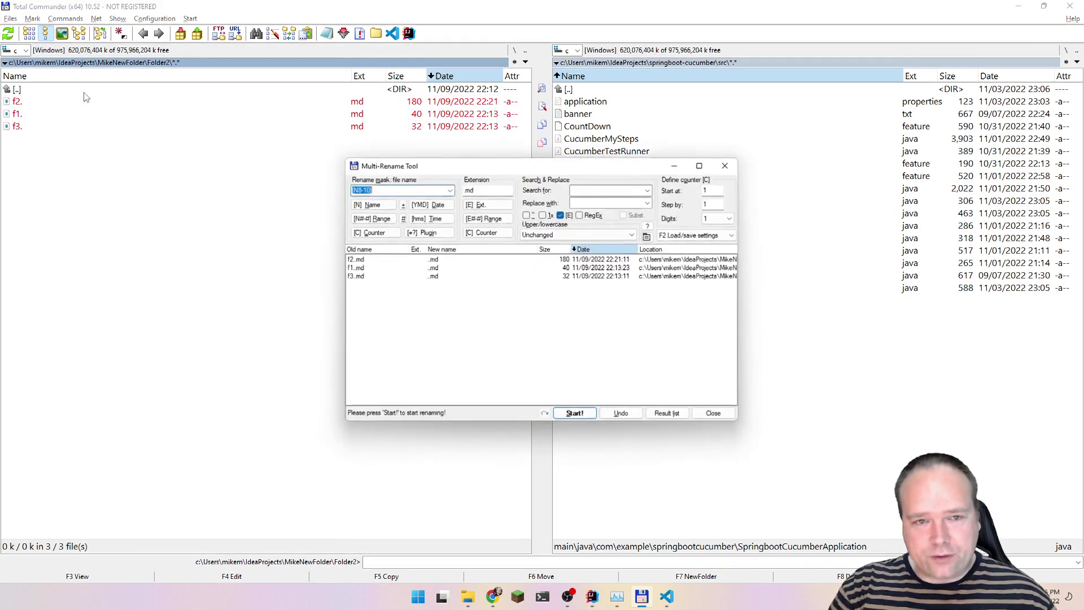
click(405, 189)
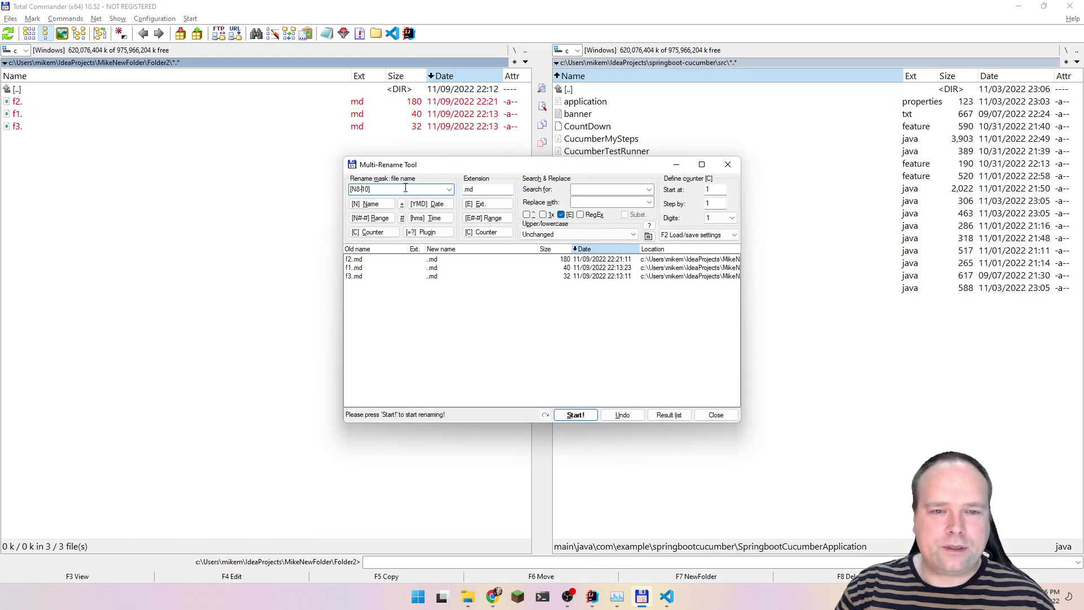
key(Delete)
text(1)
key(Delete)
key(Delete)
key(Delete)
text(-2)
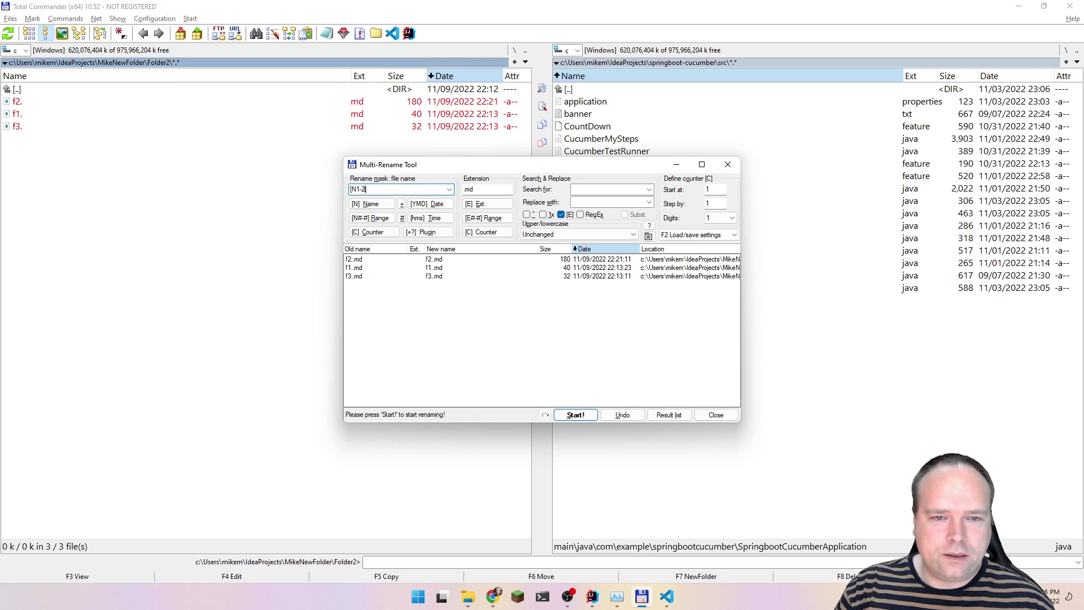
Try the rename masks [N0-2], [N0-1] and [N1-1] and return the mask to [N1-2].
key(BackSpace)
key(BackSpace)
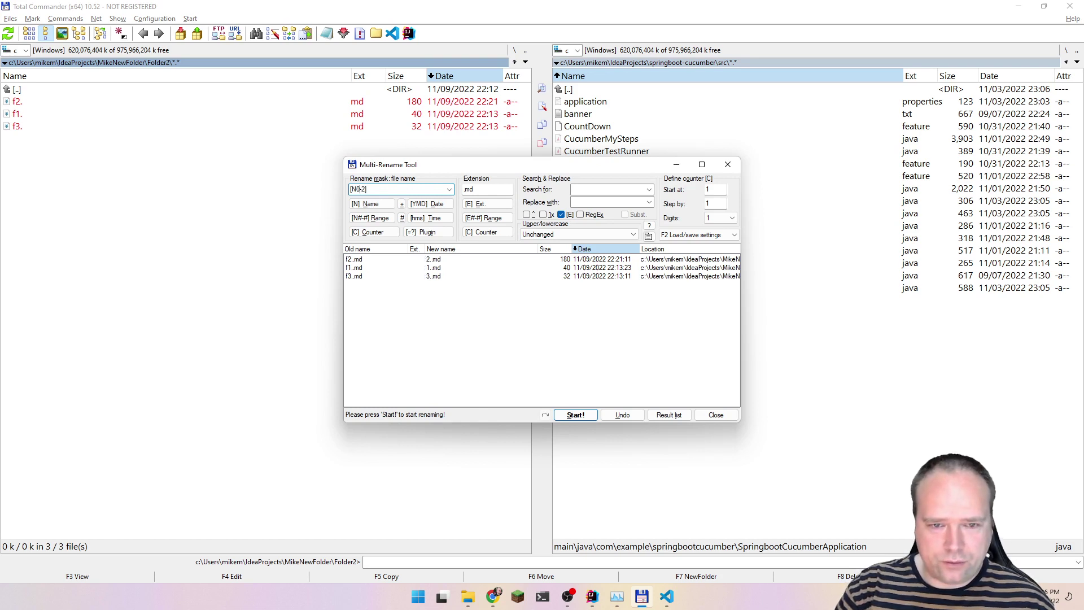
key(Delete)
text(1)
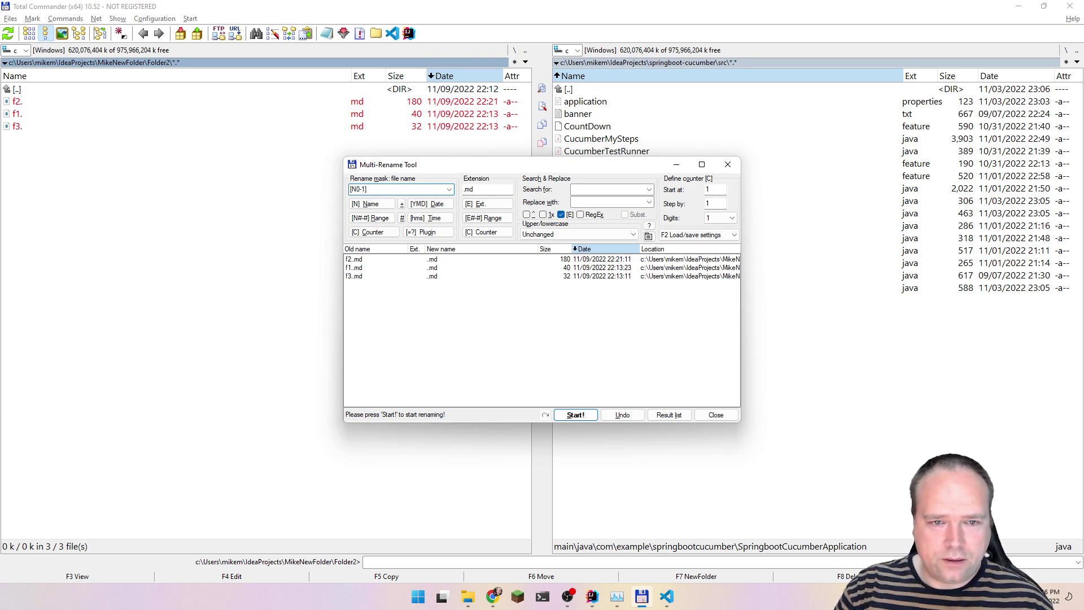
key(BackSpace)
text(2)
key(BackSpace)
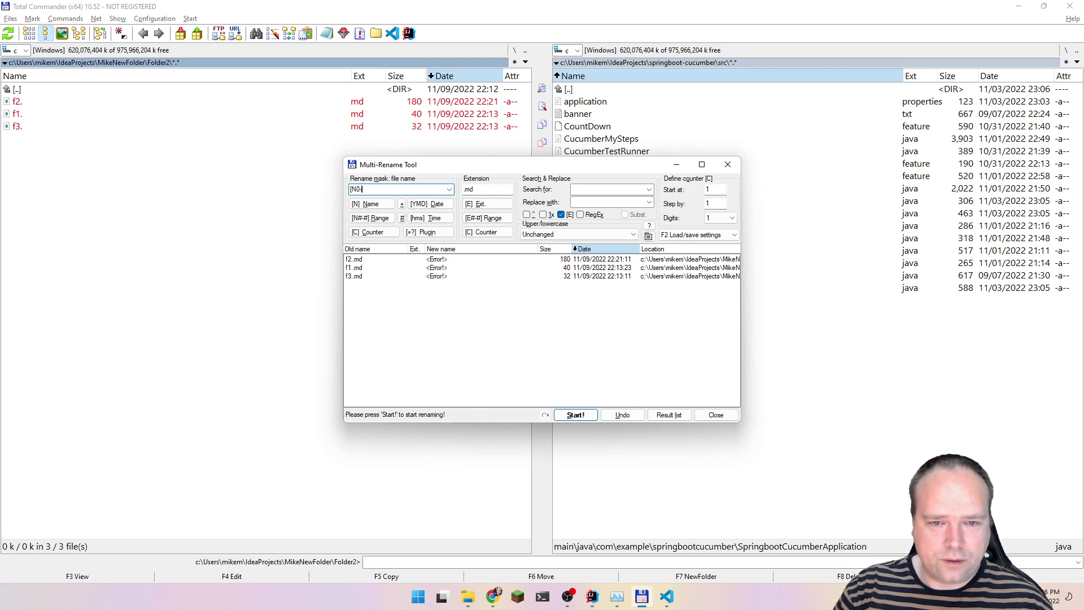
text(1)
key(BackSpace)
text(1)
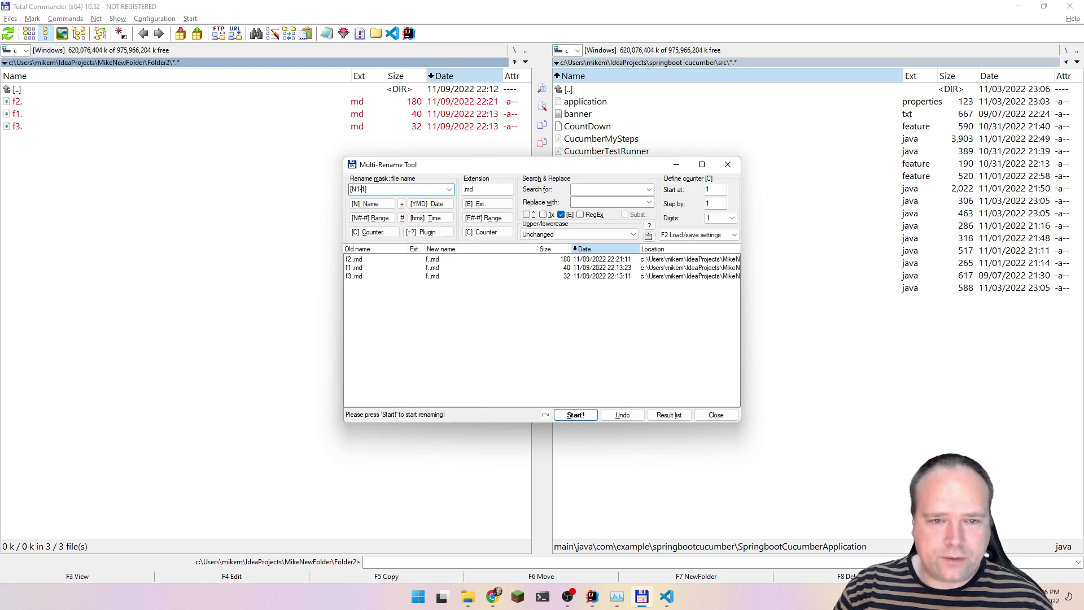
key(BackSpace)
text(2)
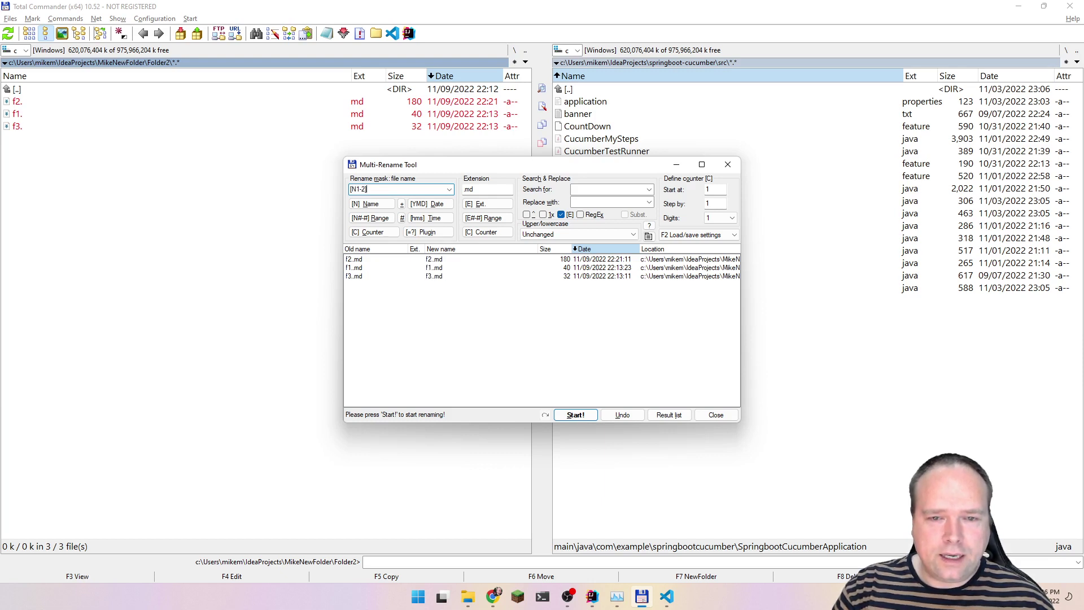
Set the extension mask to md without a dot, run the batch rename on the three files and close the Multi-Rename Tool.
key(Tab)
key(Home)
key(Right)
key(BackSpace)
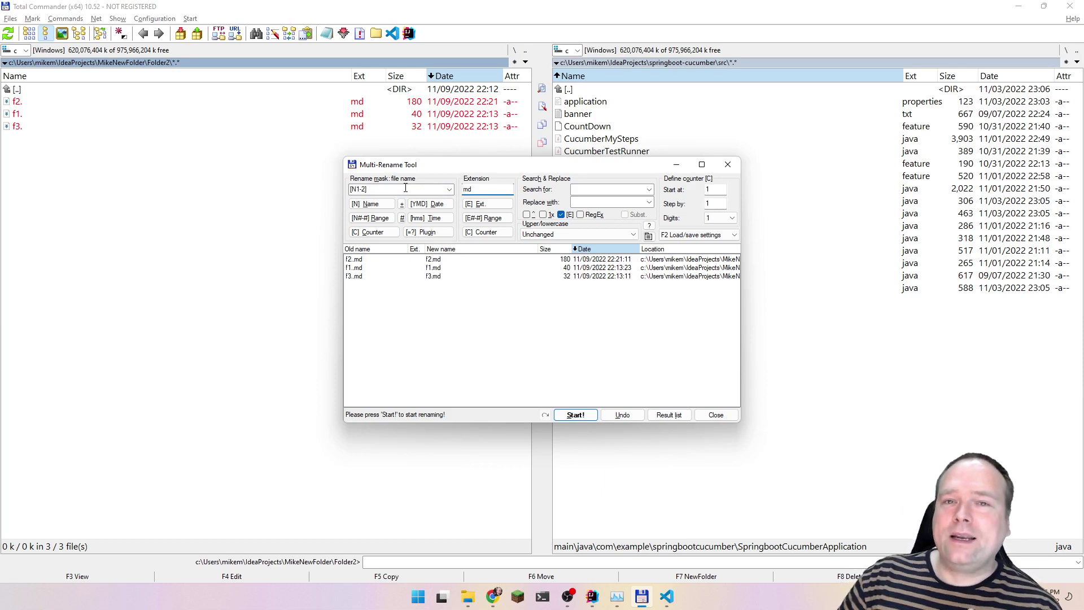
double_click(470, 190)
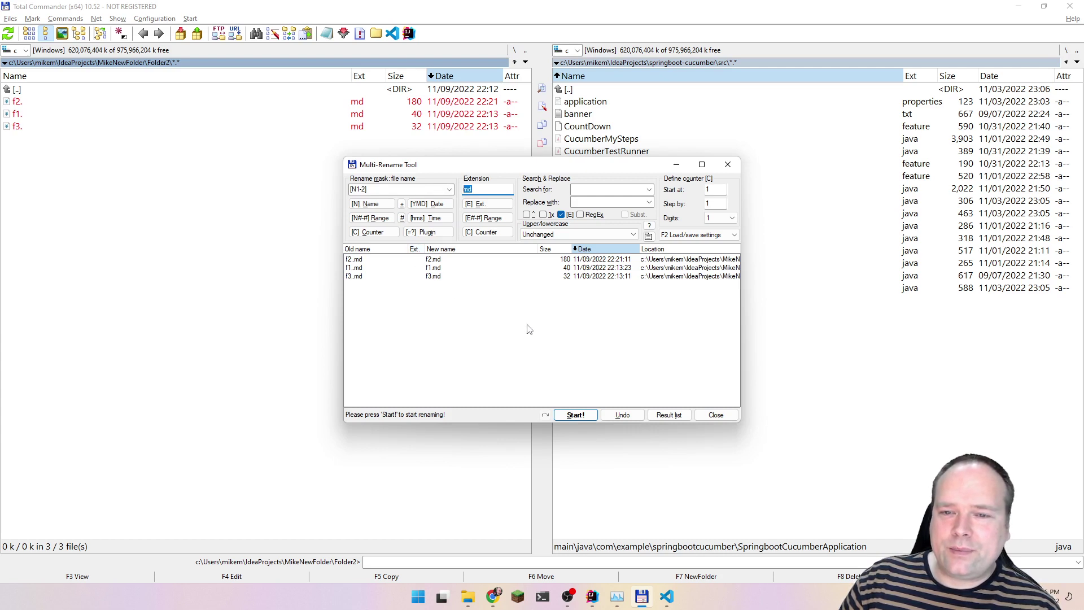
click(588, 415)
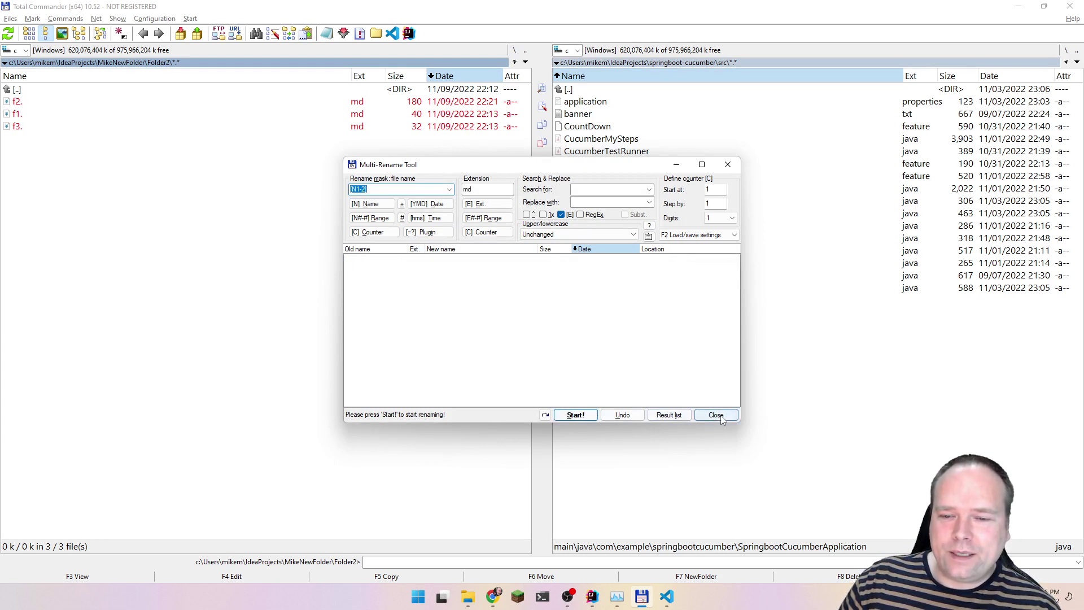
click(715, 415)
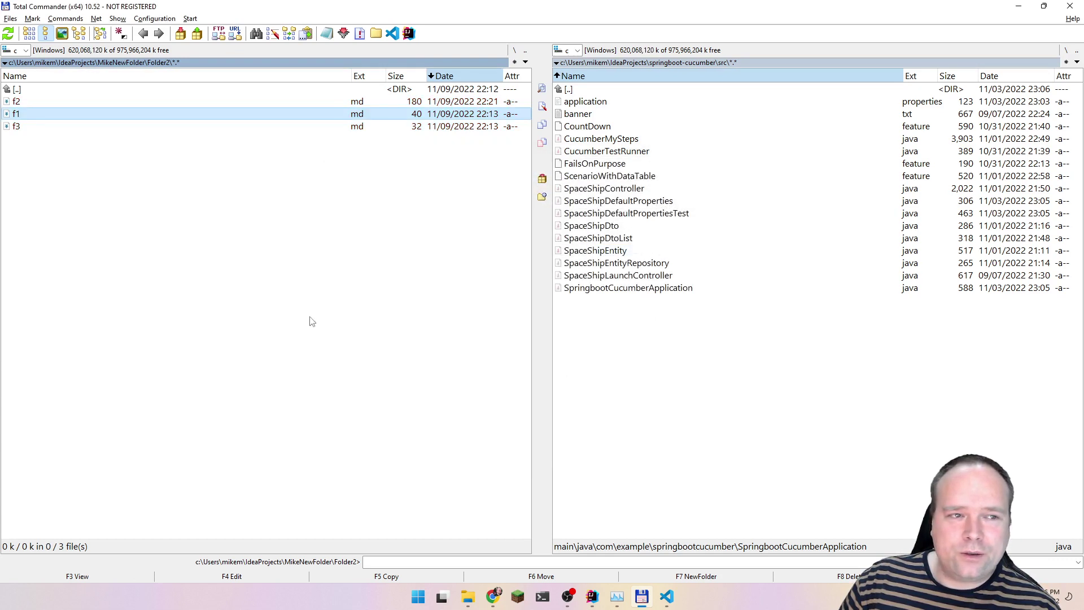
click(99, 113)
click(103, 101)
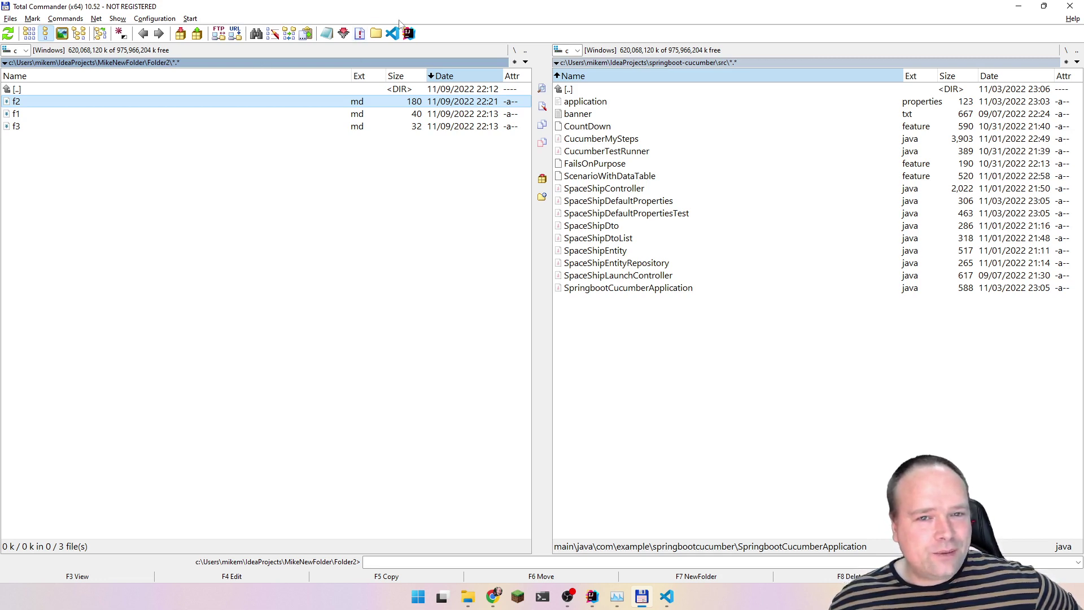
Go to the IdeaProjects folder and open the springboot-jpa-optional folder with IntelliJ IDEA.
click(359, 35)
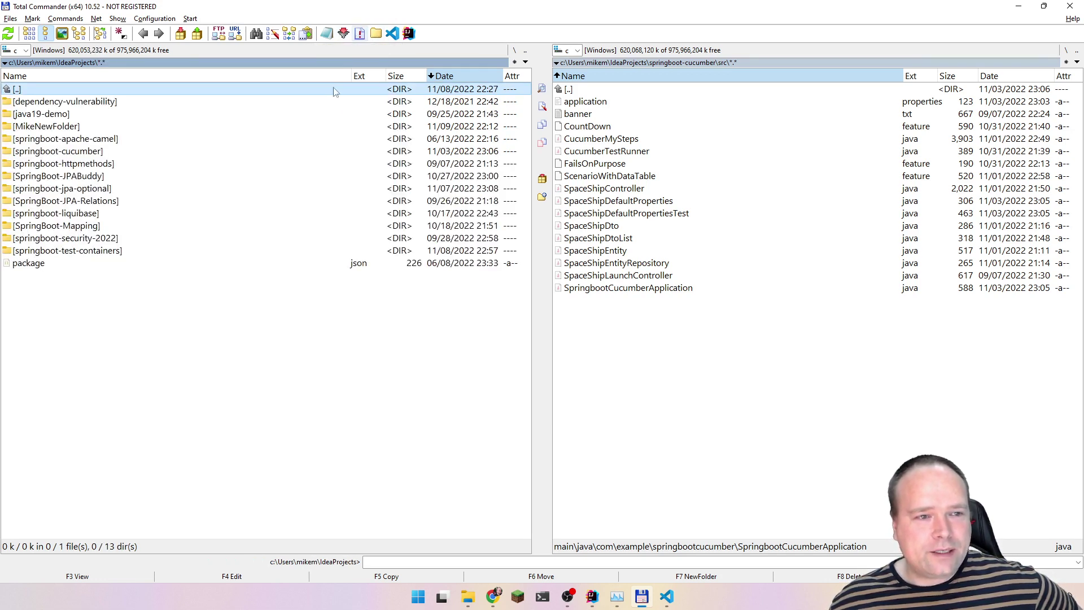
click(56, 194)
drag(55, 193, 395, 36)
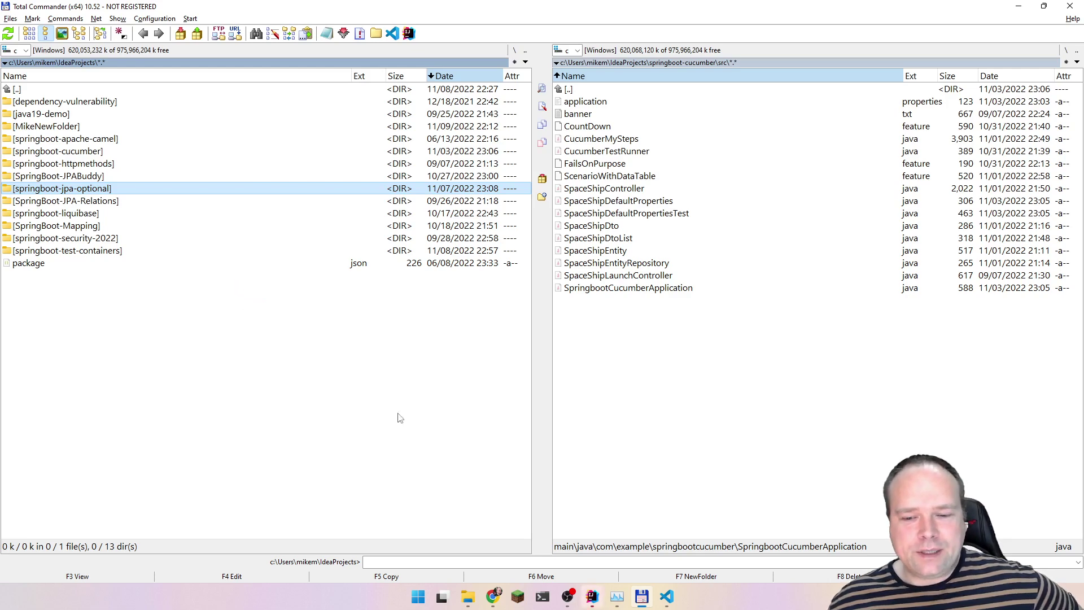
Switch to IntelliJ IDEA and check the opened springboot-jpa-optional project and its SpaceShipRepositoryTest class.
mouse_move(592, 606)
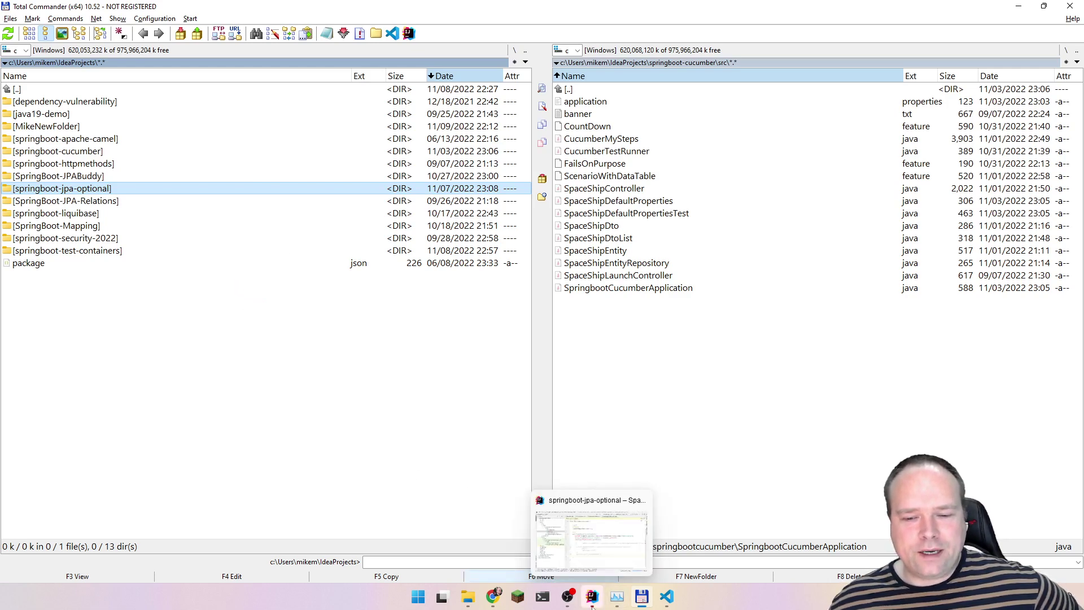
click(587, 497)
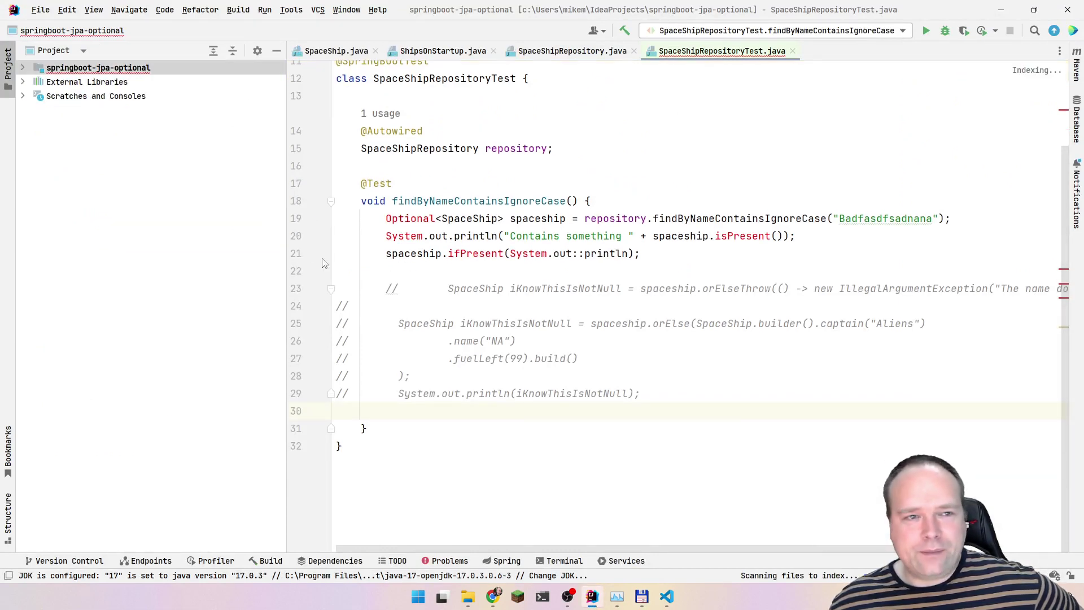
click(594, 600)
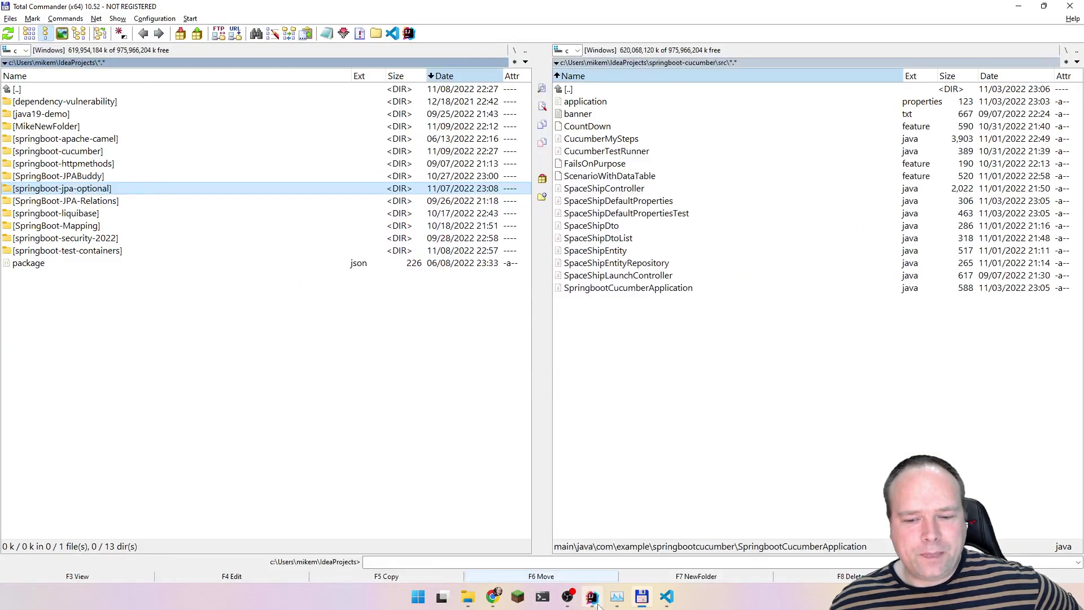
click(596, 603)
click(418, 198)
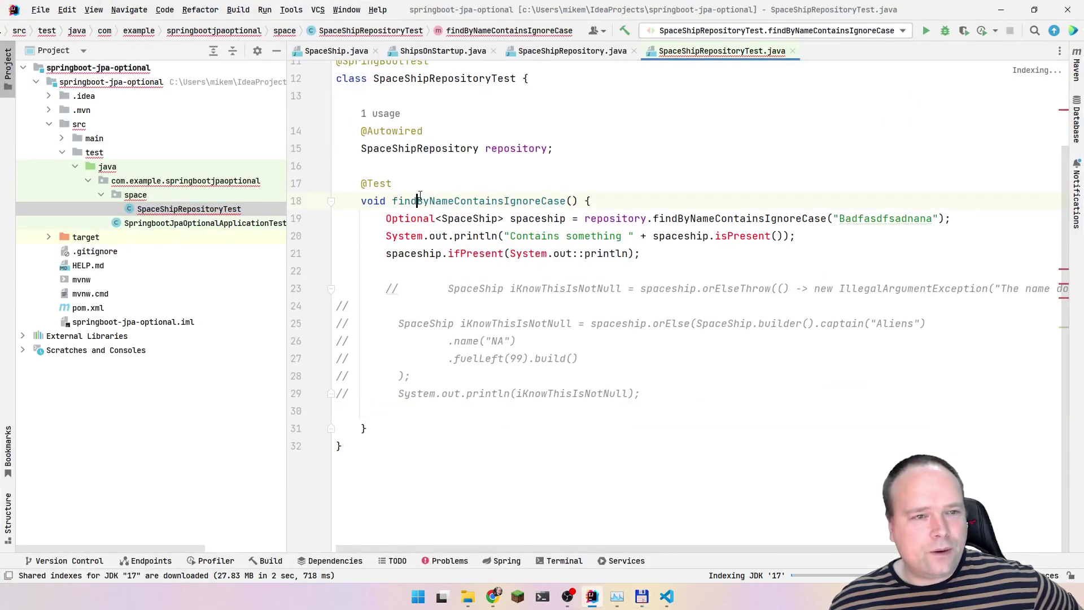